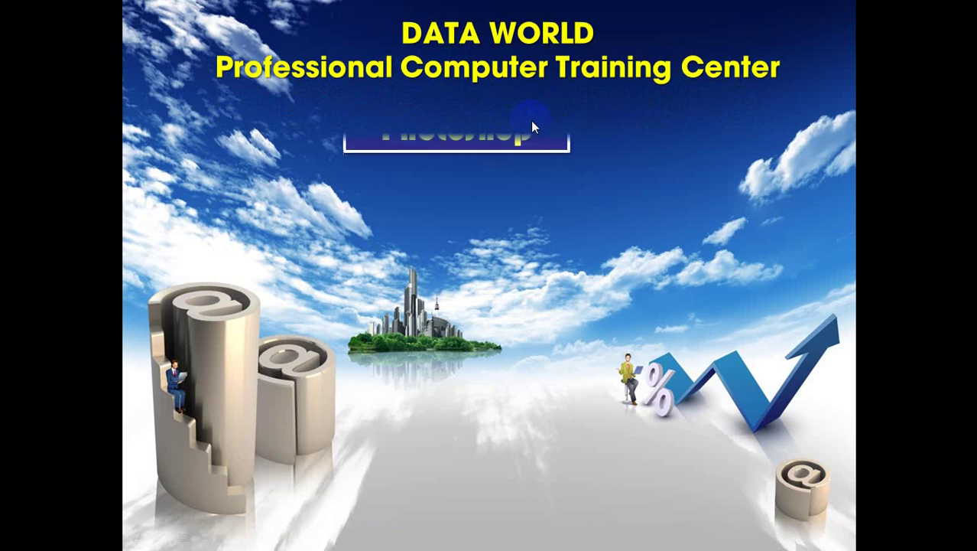
Reveal the Illustrator, InDesign, Xara 3D Maker and Xara Designer Pro boxes on the slide.
click(533, 126)
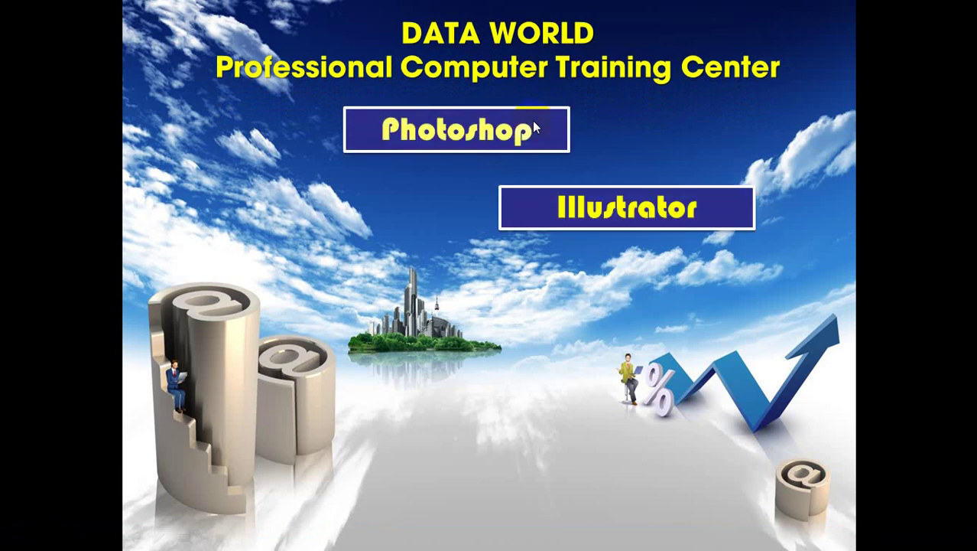
click(534, 128)
click(534, 128)
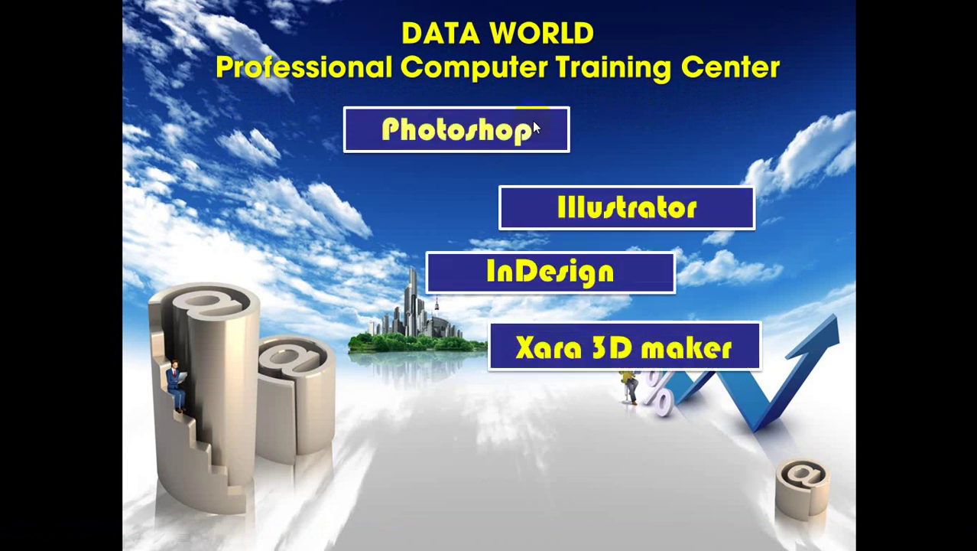
click(533, 128)
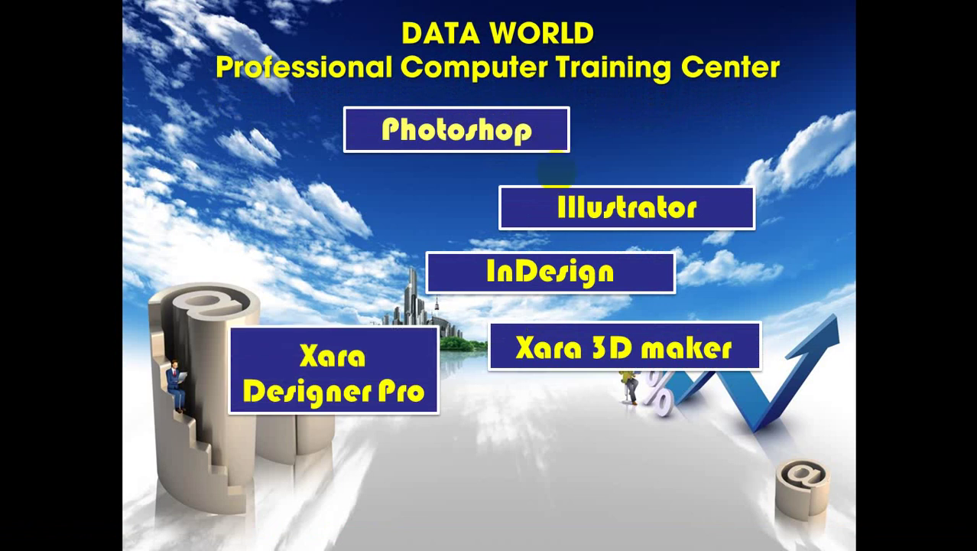
Advance through the course, fees, sample artwork and syllabus slides to the closing contact slide.
click(482, 111)
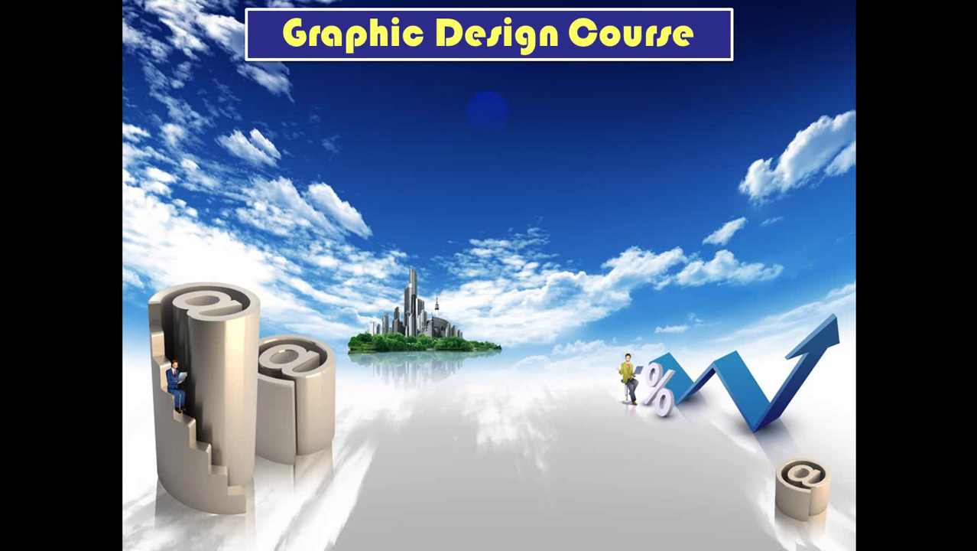
click(487, 111)
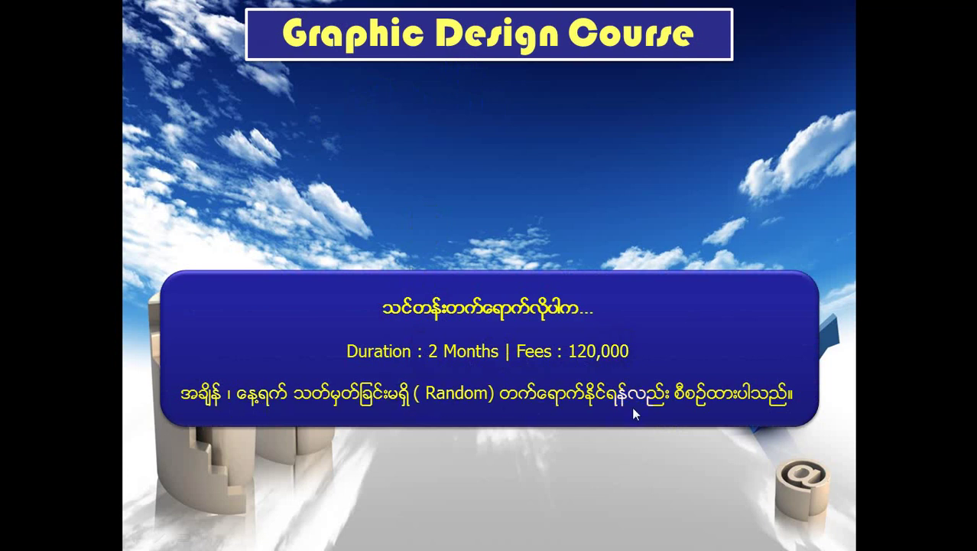
click(666, 256)
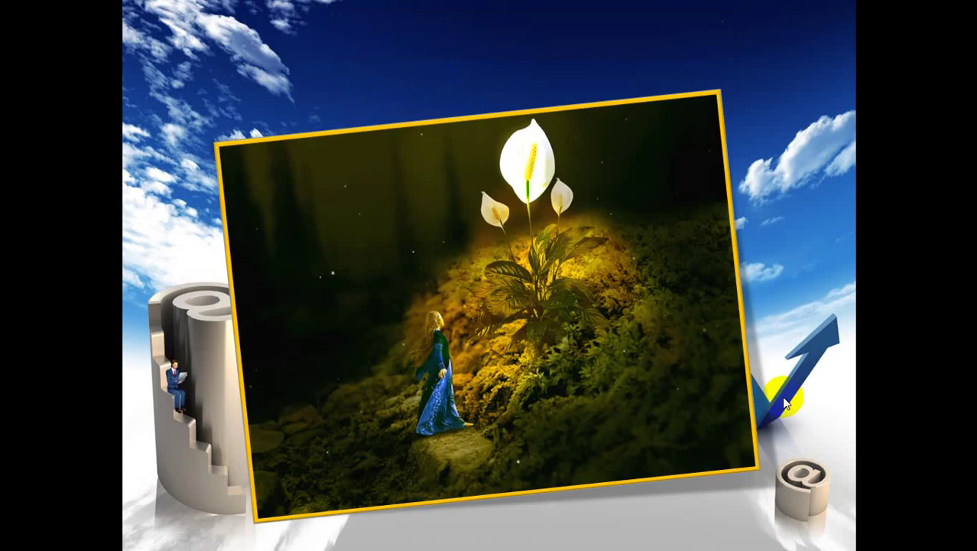
click(600, 88)
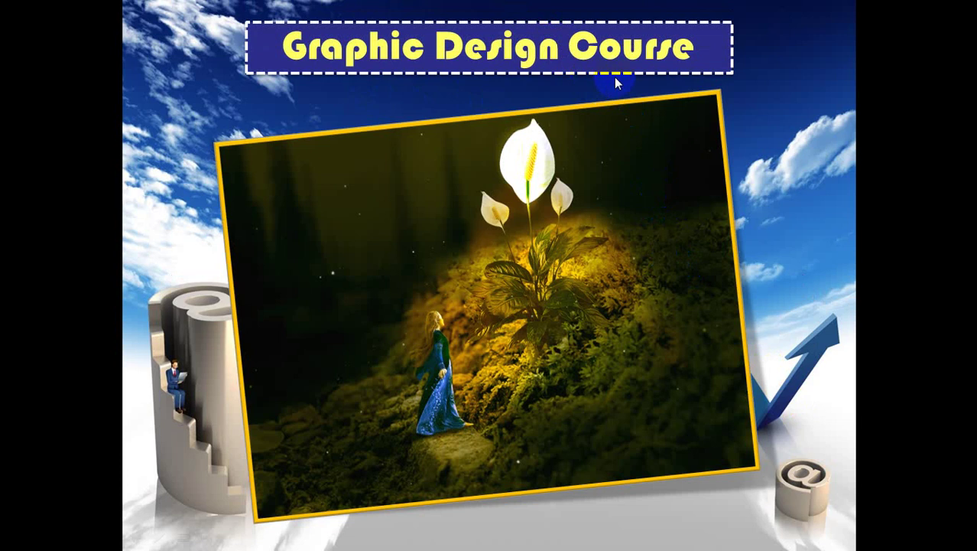
click(587, 321)
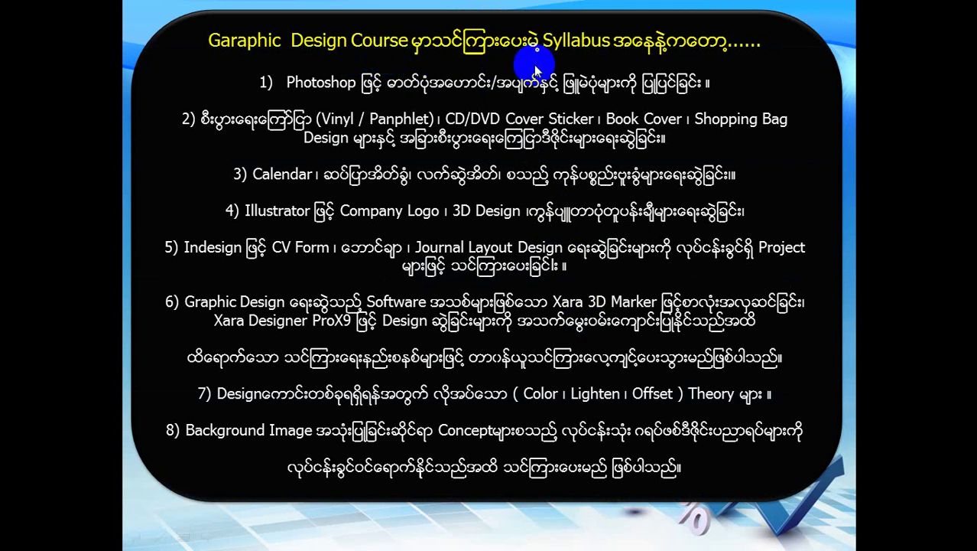
click(658, 92)
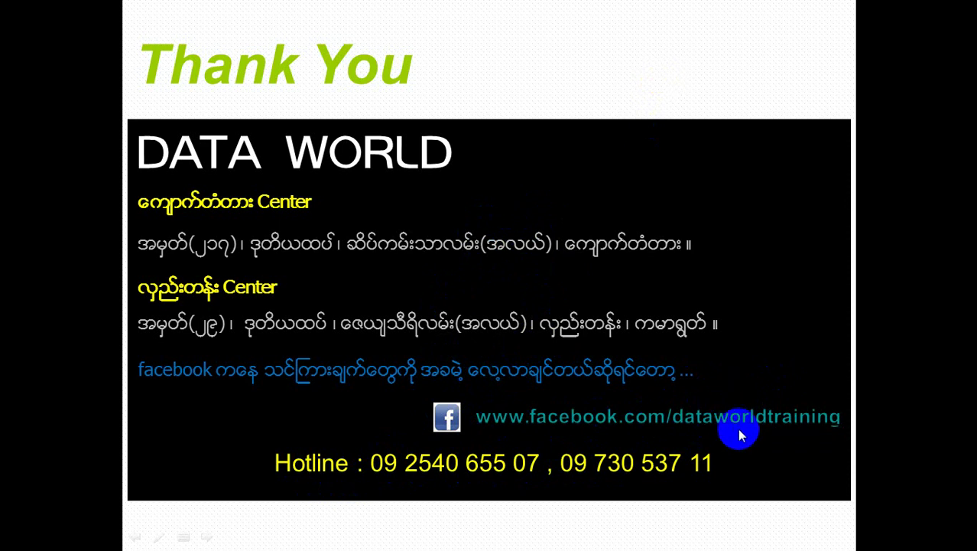
key(alt+Tab)
In Photoshop, create a new document in inches: width 8, height 6, resolution 300 pixels/inch.
click(392, 298)
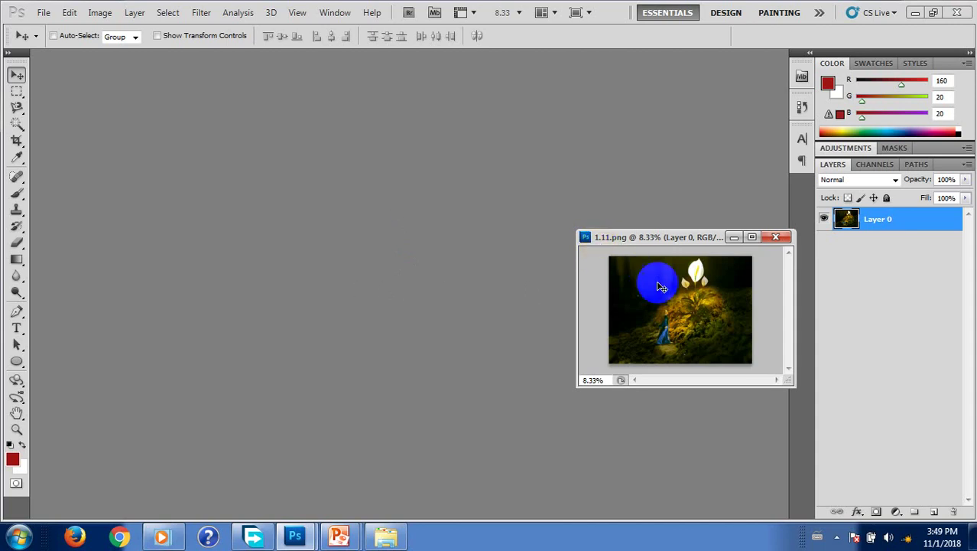
mouse_move(654, 285)
mouse_down()
mouse_move(686, 308)
mouse_move(490, 324)
mouse_up()
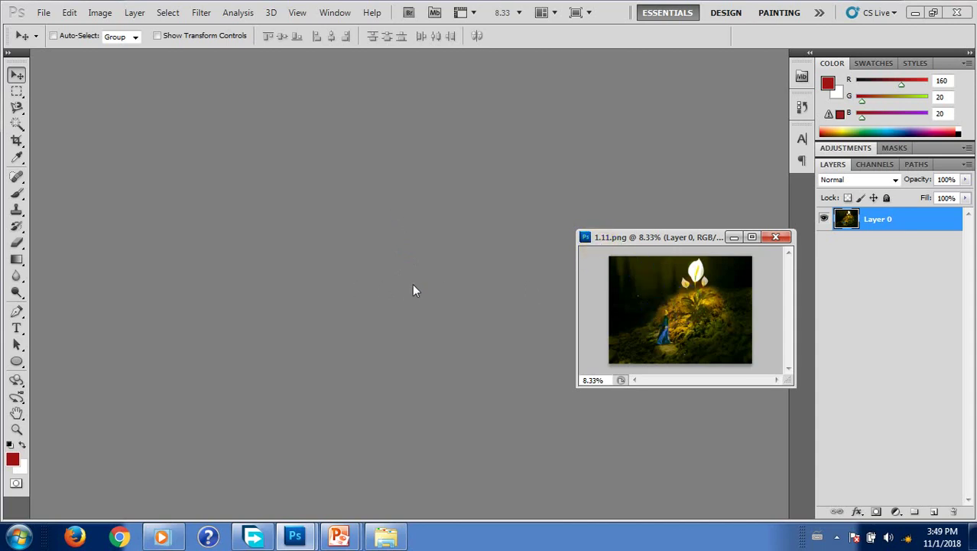
key(ctrl+n)
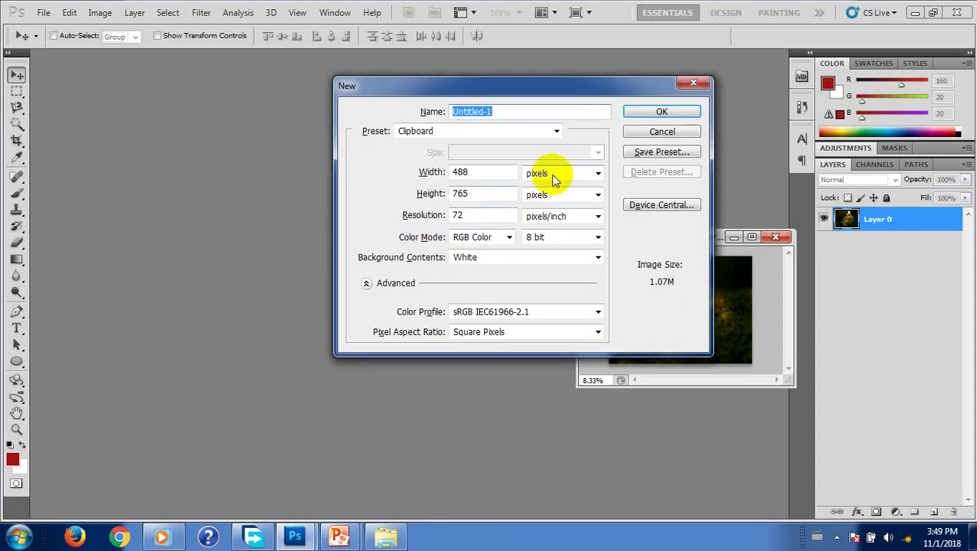
click(550, 174)
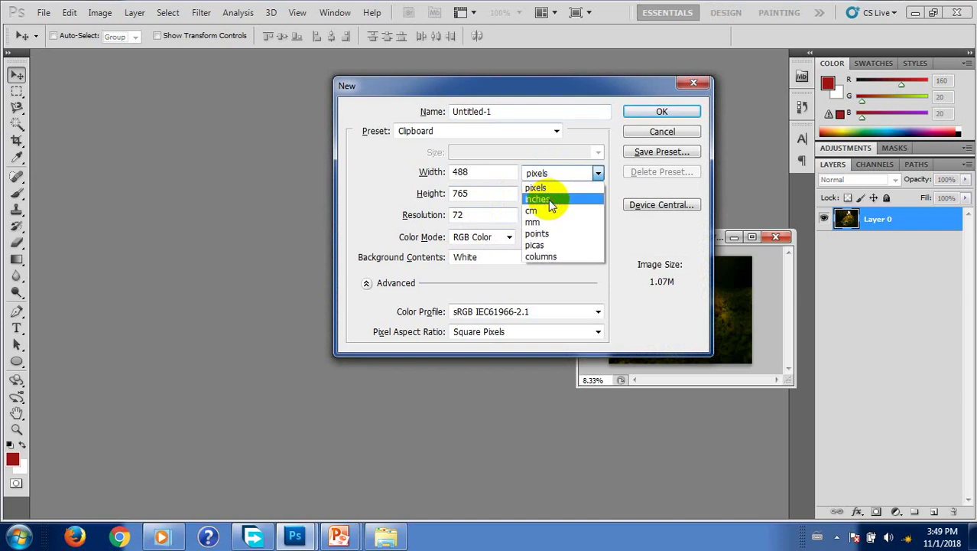
click(550, 200)
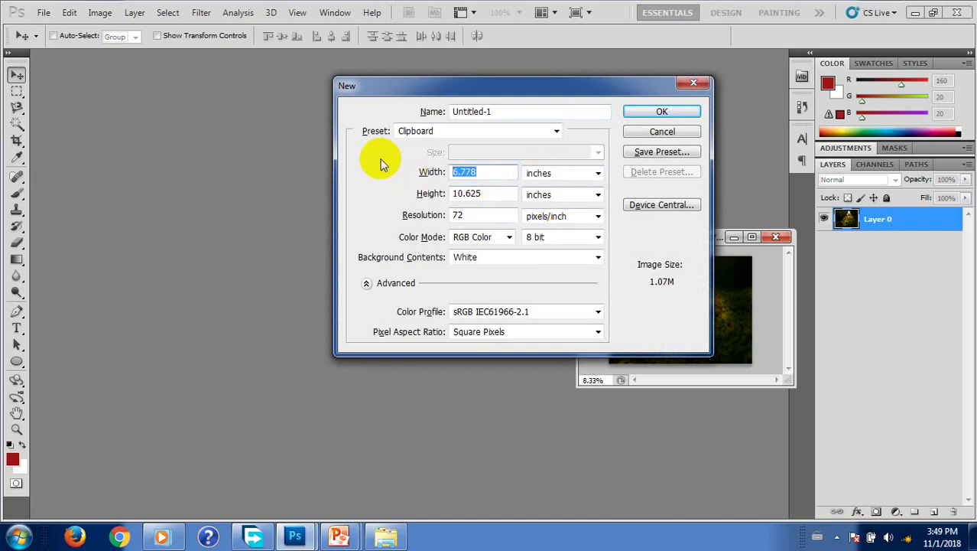
text(6)
key(Tab)
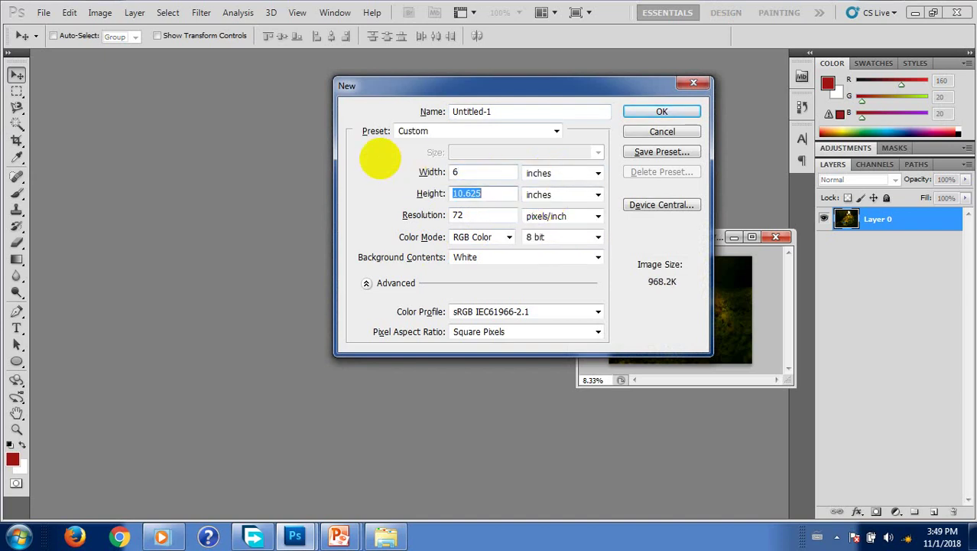
double_click(455, 172)
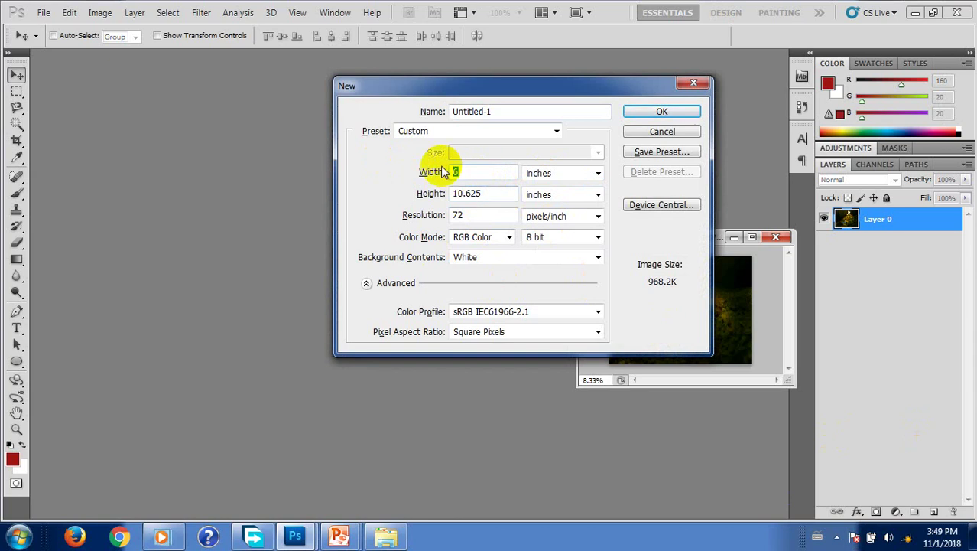
text(8)
key(Tab)
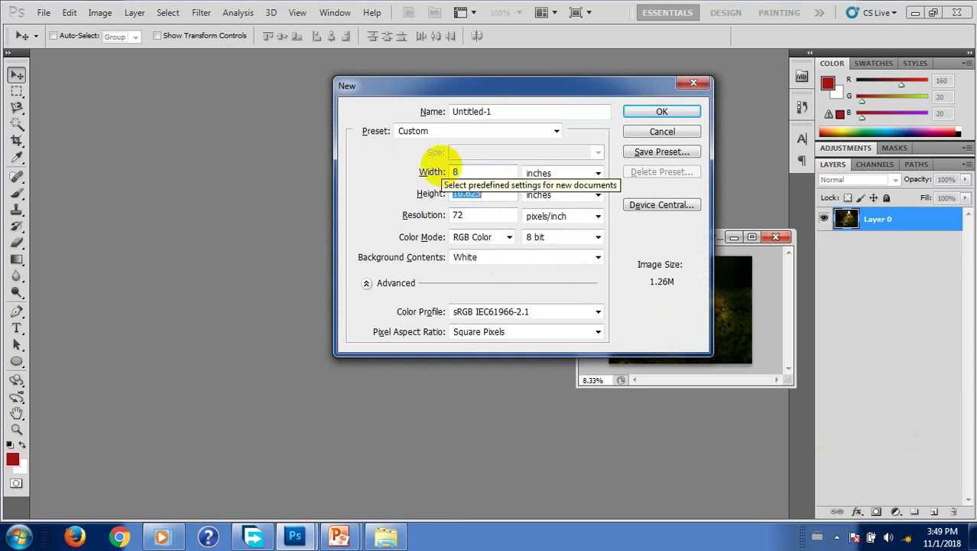
text(6)
key(Tab)
key(Tab)
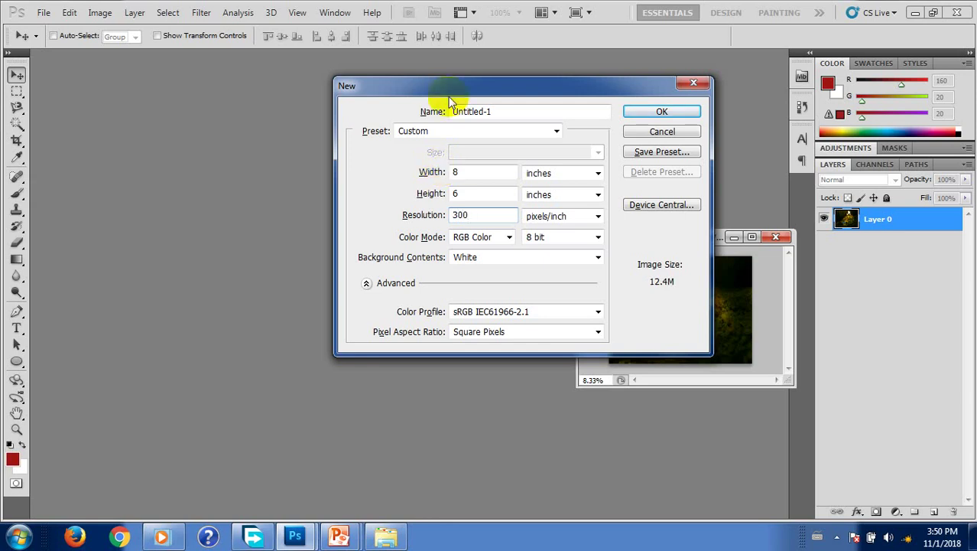
click(631, 119)
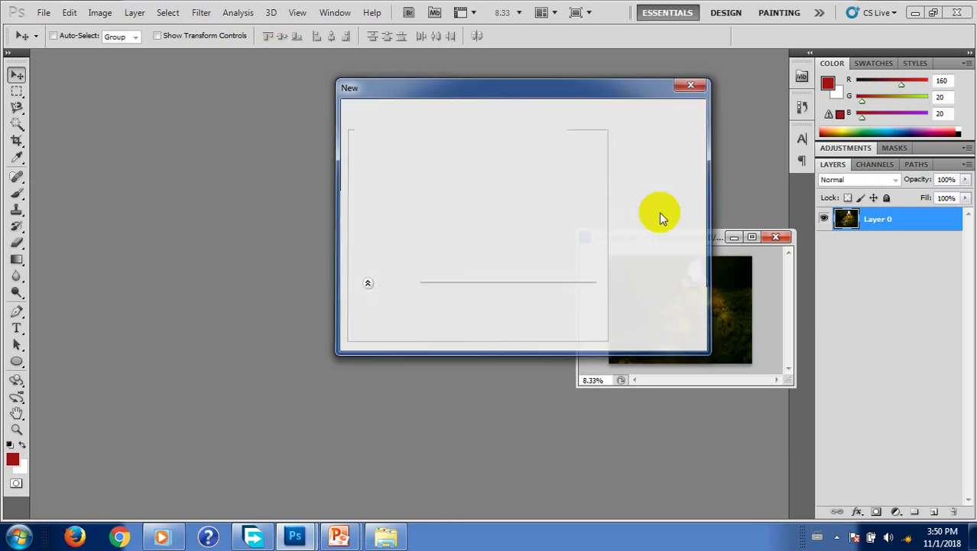
Park the 1.11.png window at the lower right and make Untitled-1 the active document.
mouse_move(822, 253)
mouse_down()
mouse_move(490, 171)
mouse_move(109, 59)
mouse_up()
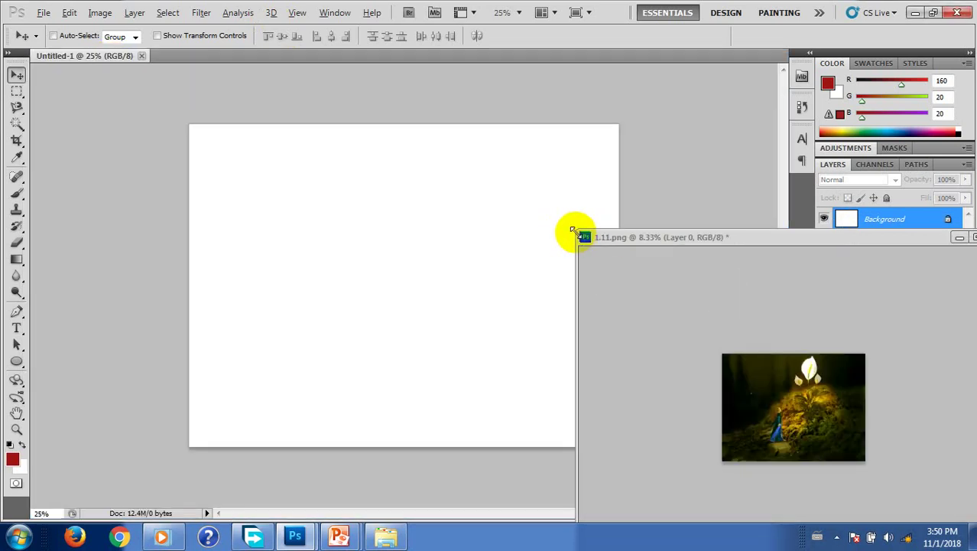
mouse_move(585, 237)
mouse_down()
mouse_move(818, 386)
mouse_move(659, 267)
mouse_up()
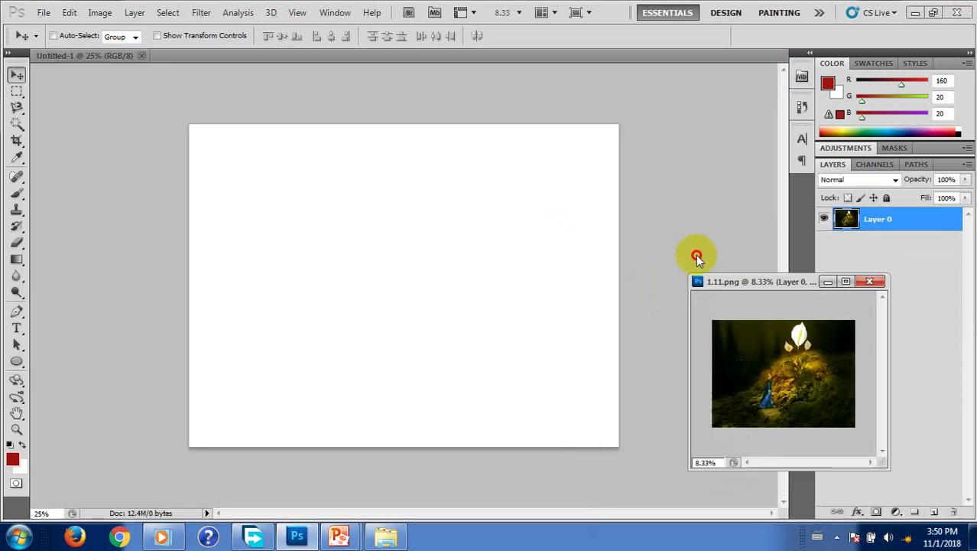
click(436, 241)
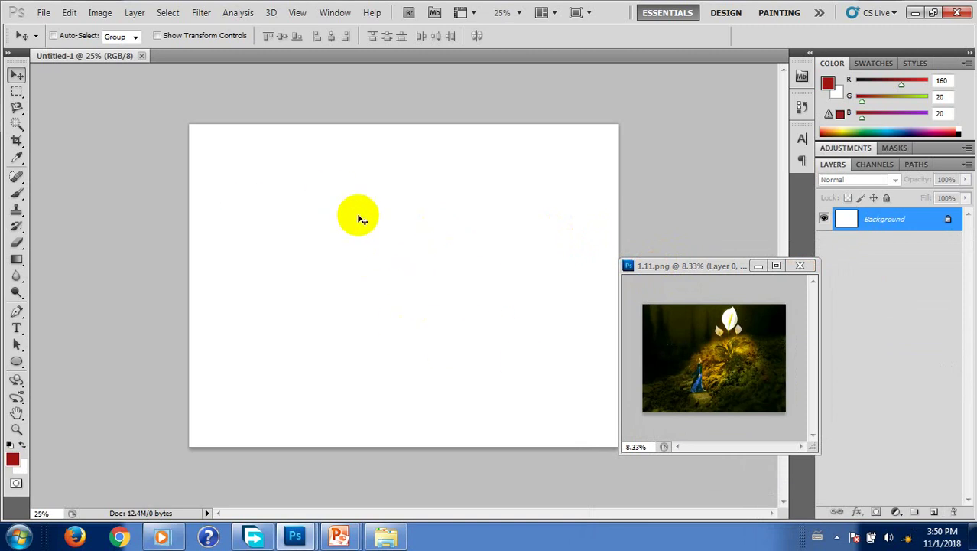
drag(755, 384, 424, 270)
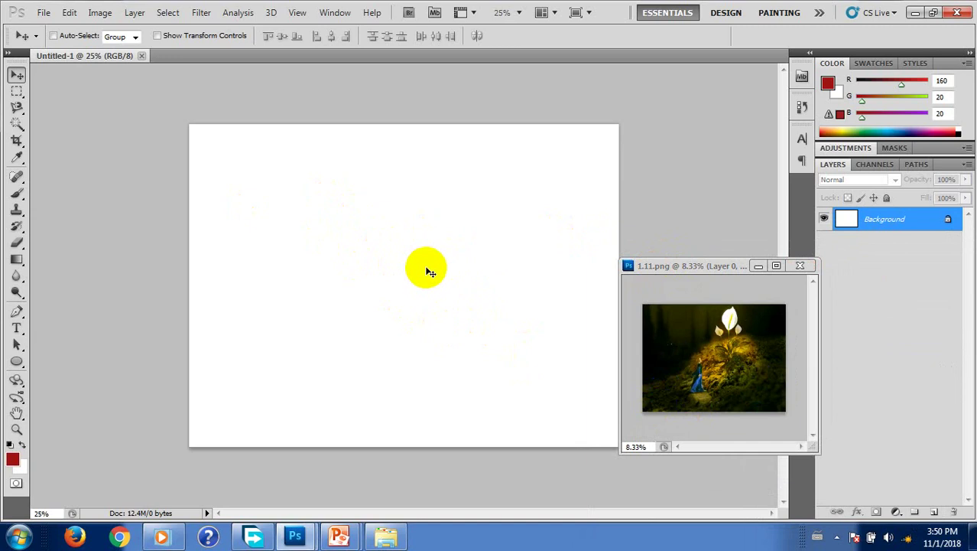
Open s.jpg and 5974_18.png together from the Mushroom folder.
key(ctrl+o)
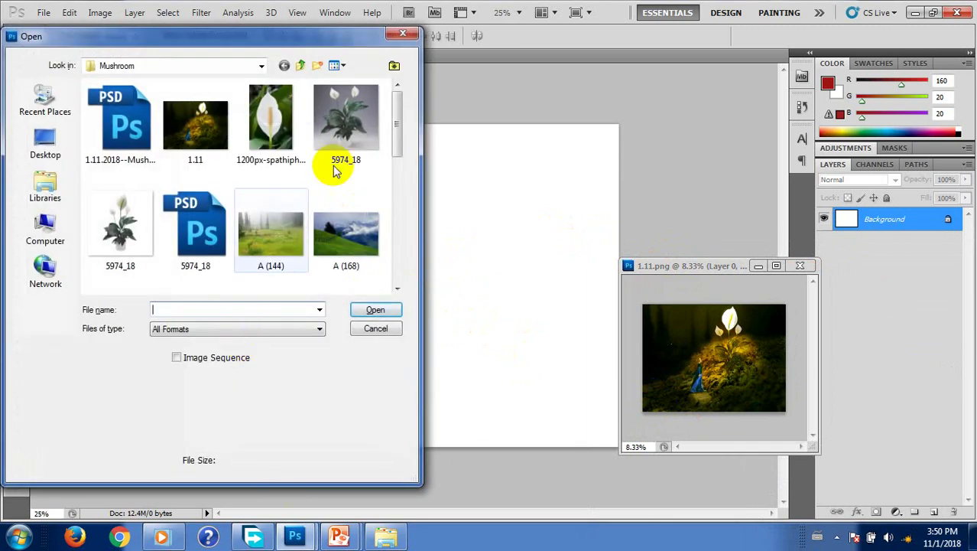
drag(395, 134, 405, 182)
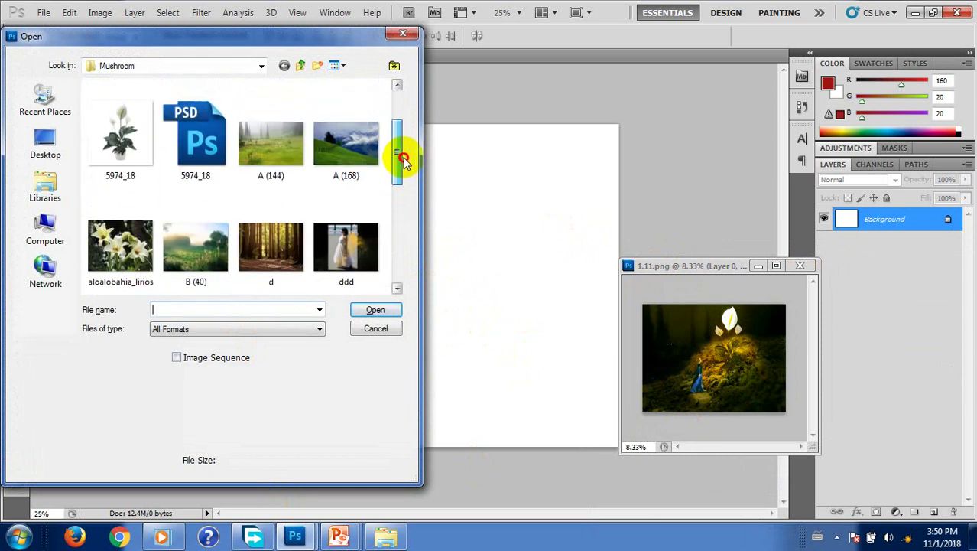
mouse_move(405, 182)
mouse_down()
mouse_move(404, 156)
mouse_move(391, 277)
mouse_up()
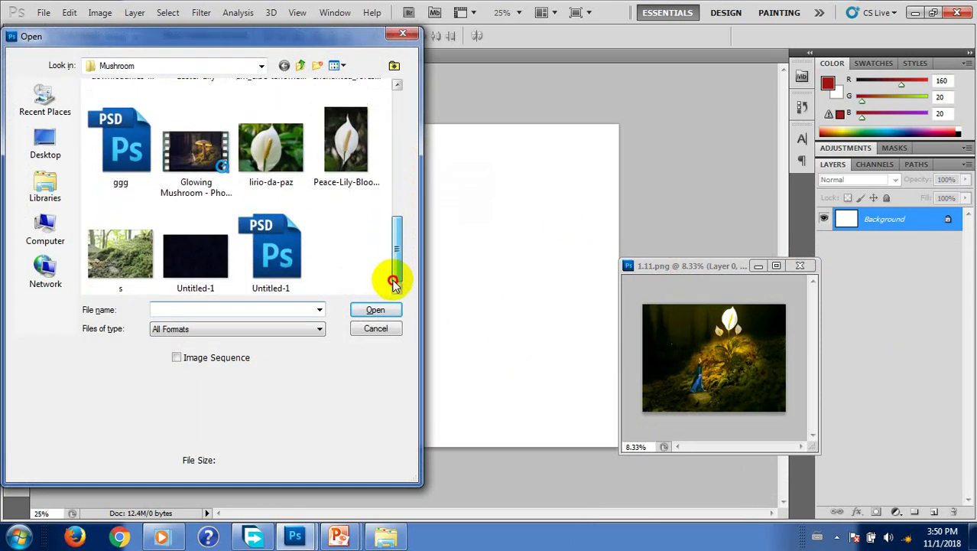
click(147, 270)
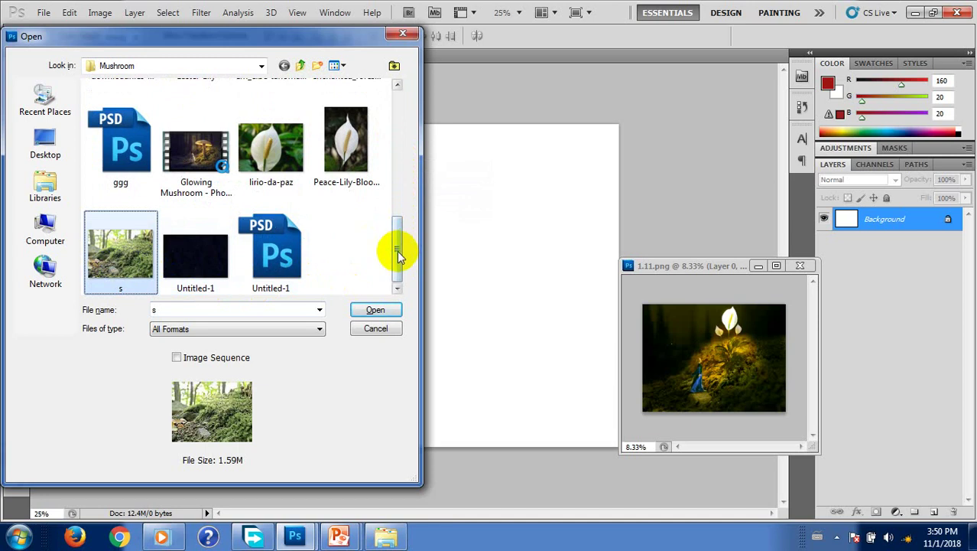
drag(399, 249, 397, 124)
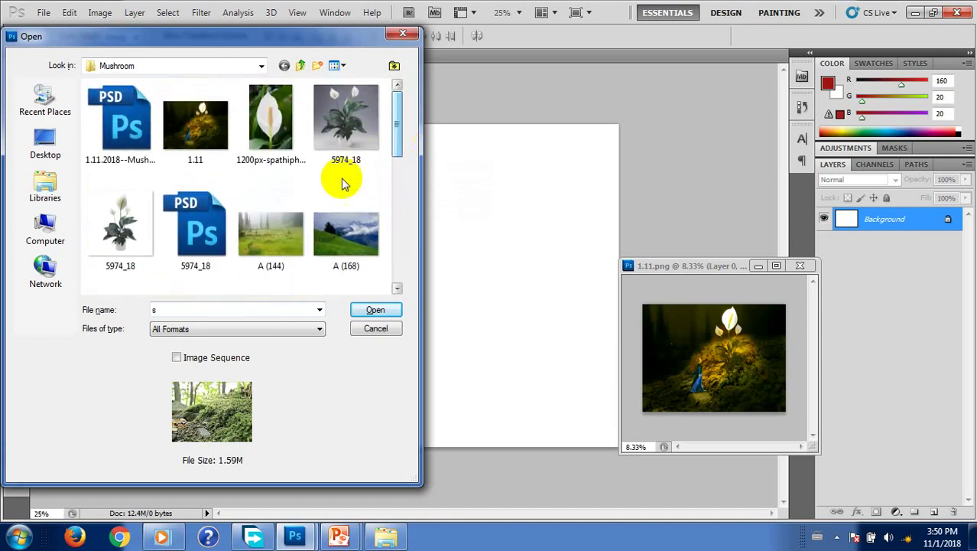
ctrl+click(126, 233)
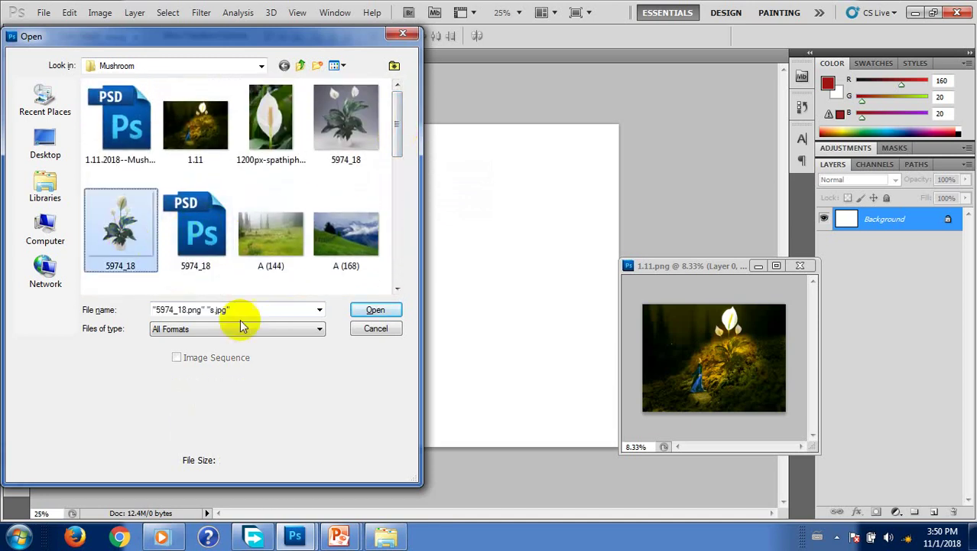
click(377, 310)
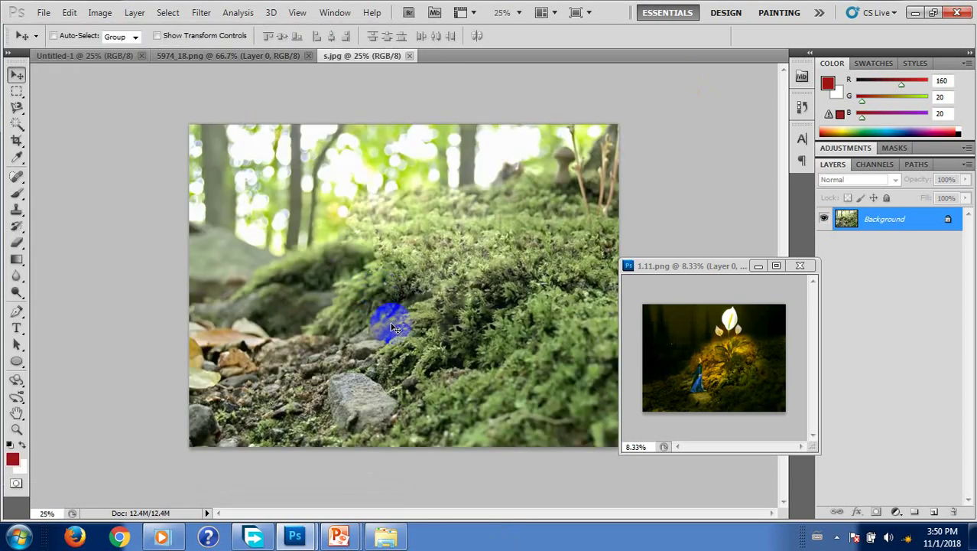
Copy the whole moss photo, close s.jpg, and paste it into Untitled-1 as Layer 1.
key(ctrl+a)
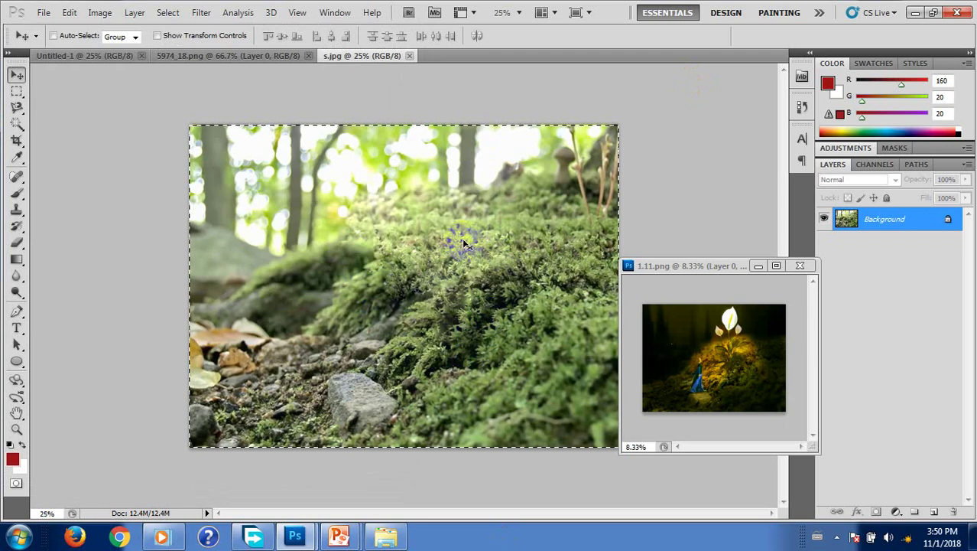
click(410, 56)
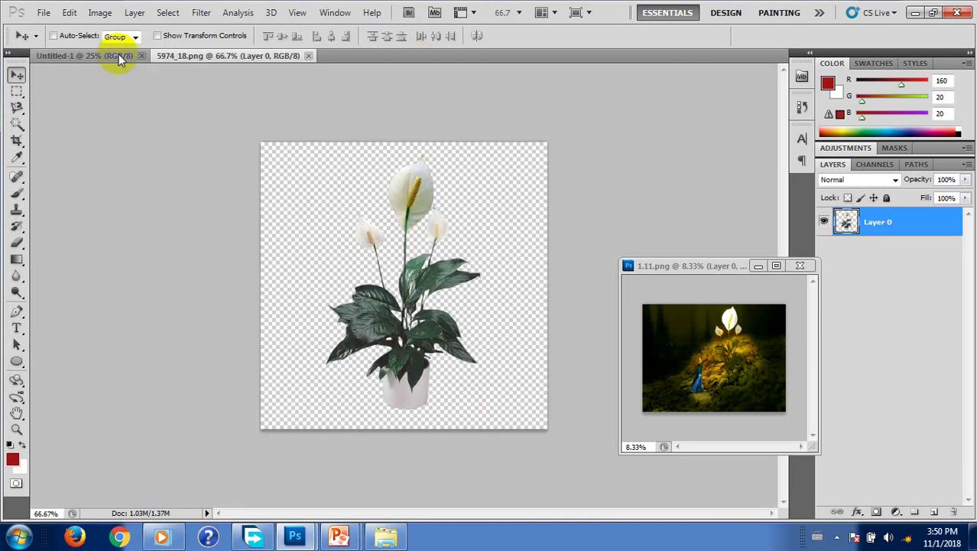
click(118, 57)
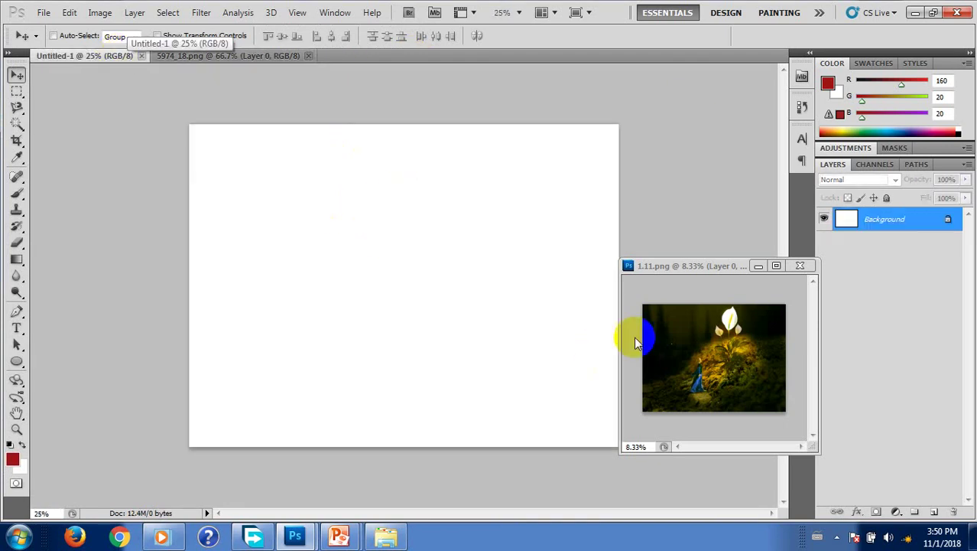
key(ctrl+v)
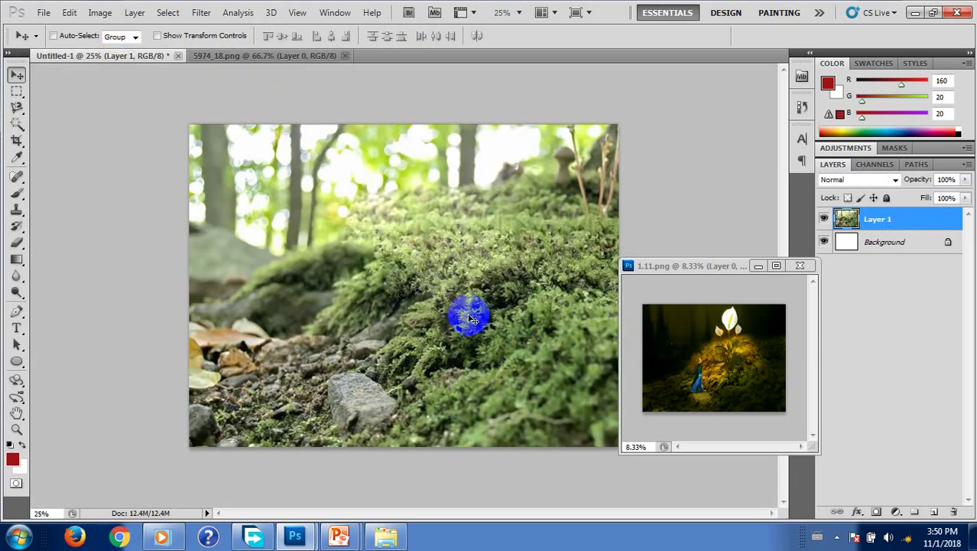
key(ctrl+t)
key(Return)
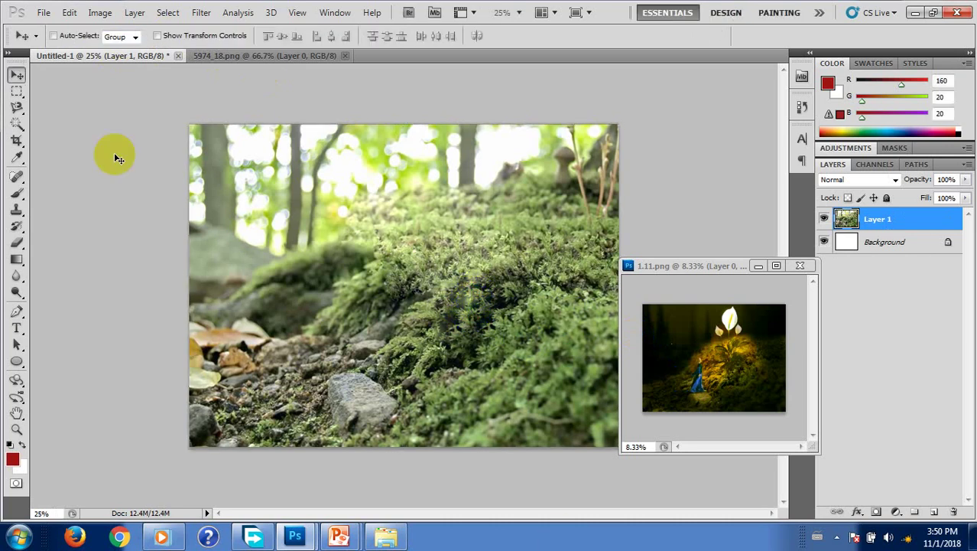
click(229, 56)
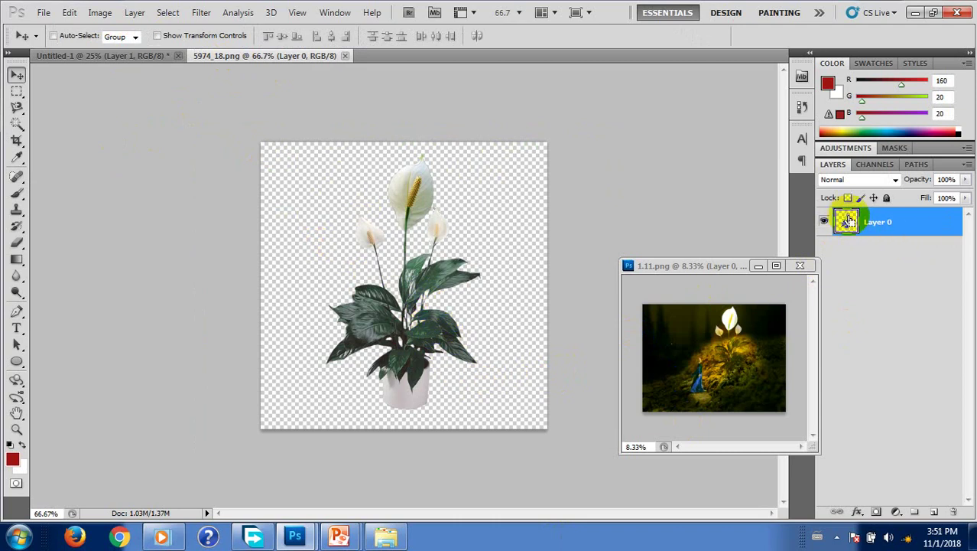
Select the peace lily cutout and drag it onto the mossy slope in Untitled-1.
ctrl+click(845, 223)
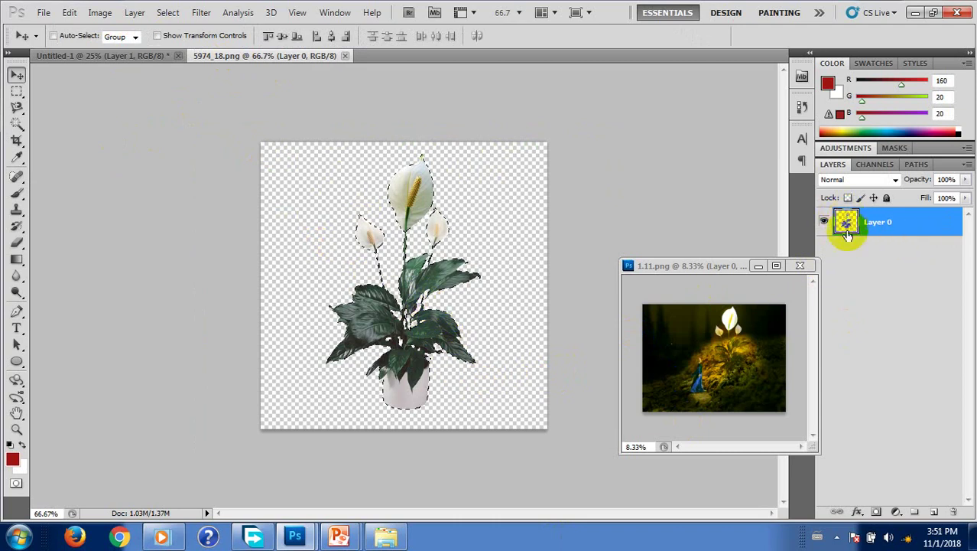
click(447, 394)
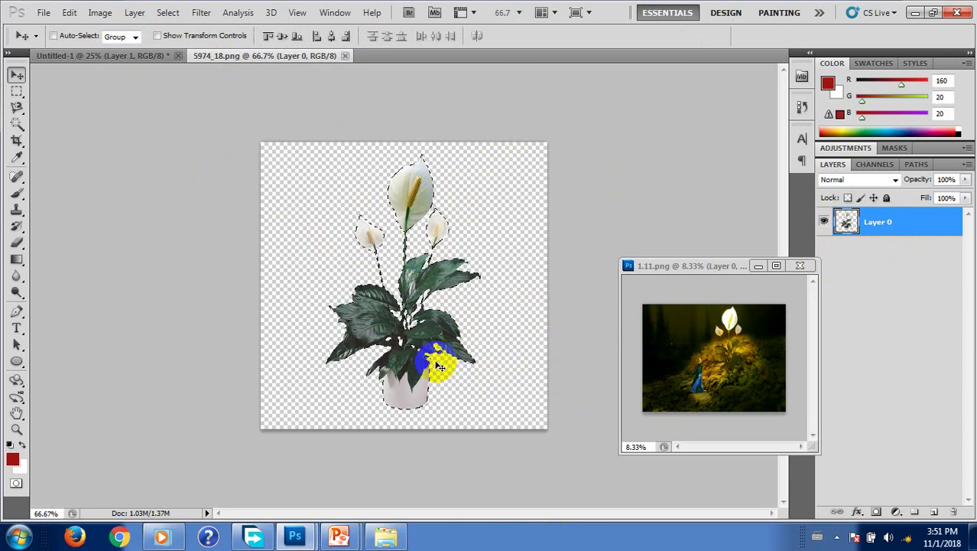
drag(440, 367, 348, 62)
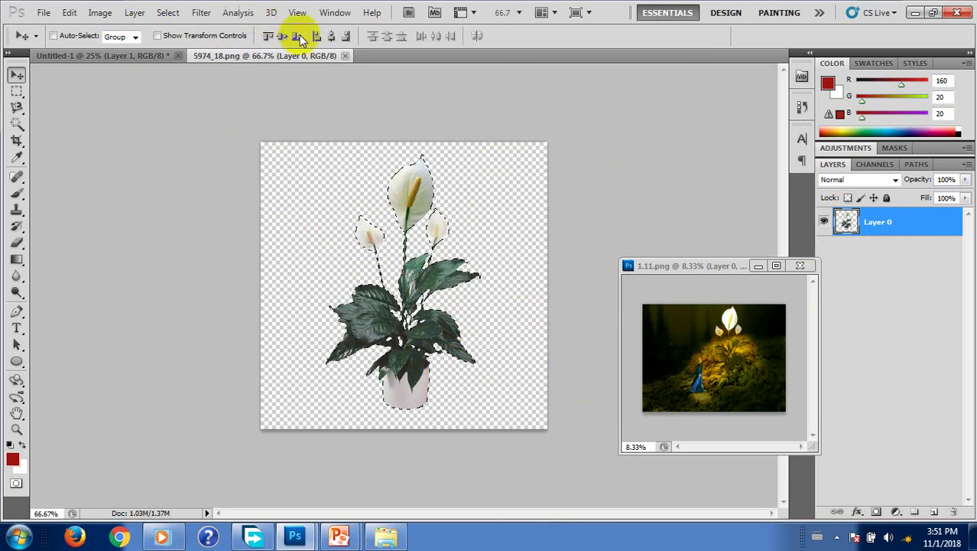
click(346, 57)
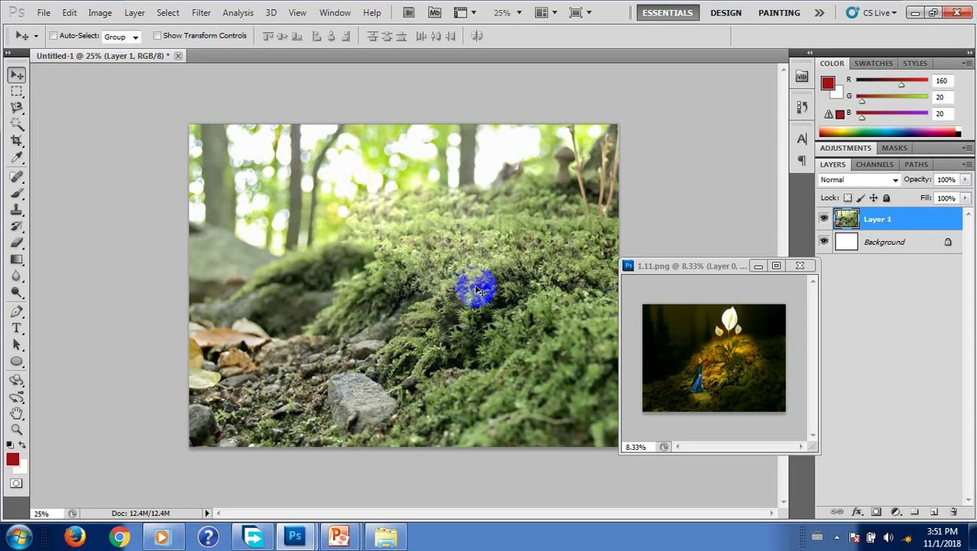
drag(476, 289, 464, 284)
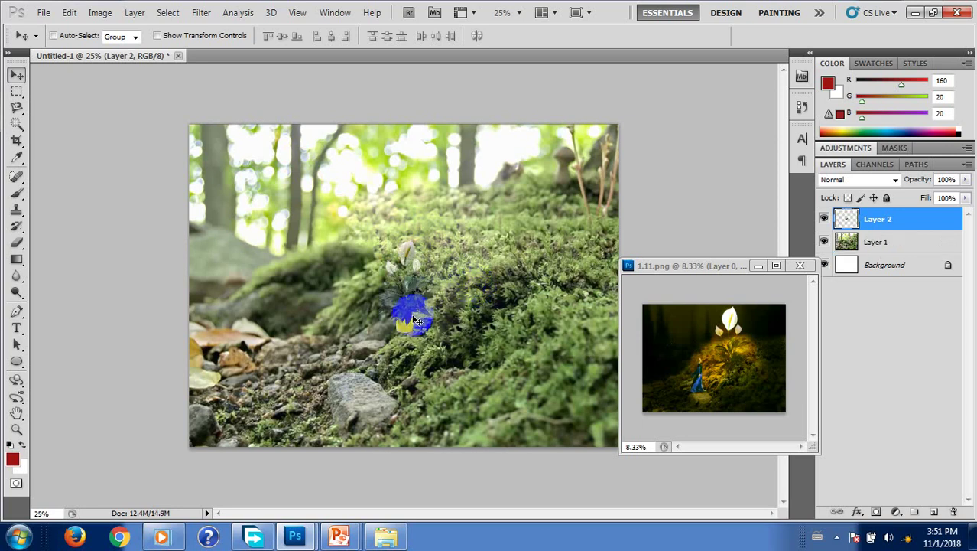
Scale the peace lily to about 195% and move it up onto the moss.
key(ctrl+t)
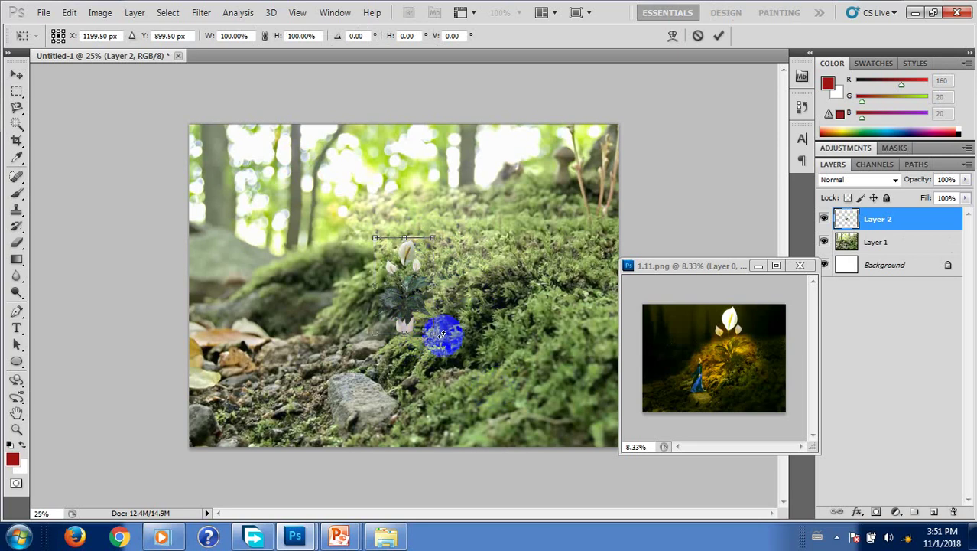
drag(432, 335, 494, 382)
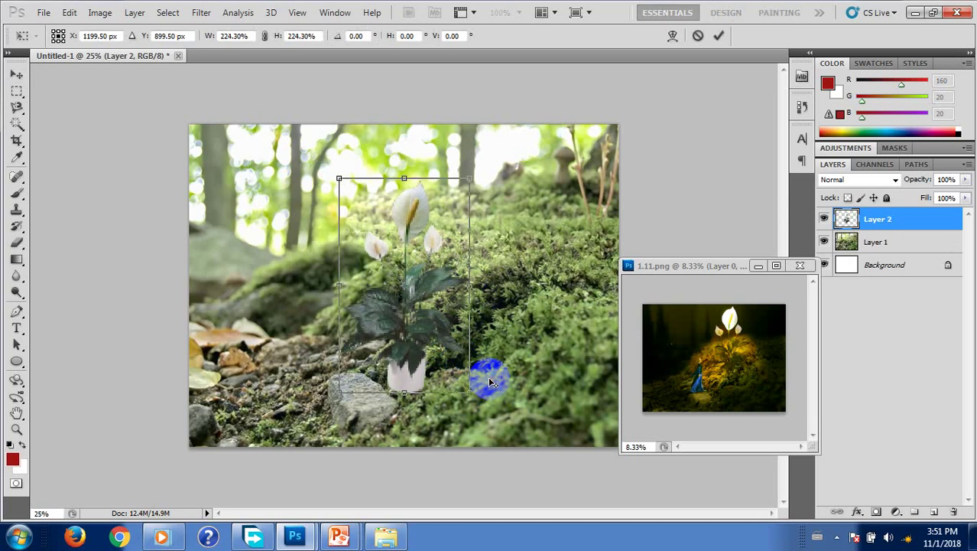
drag(413, 354, 484, 317)
drag(534, 337, 525, 321)
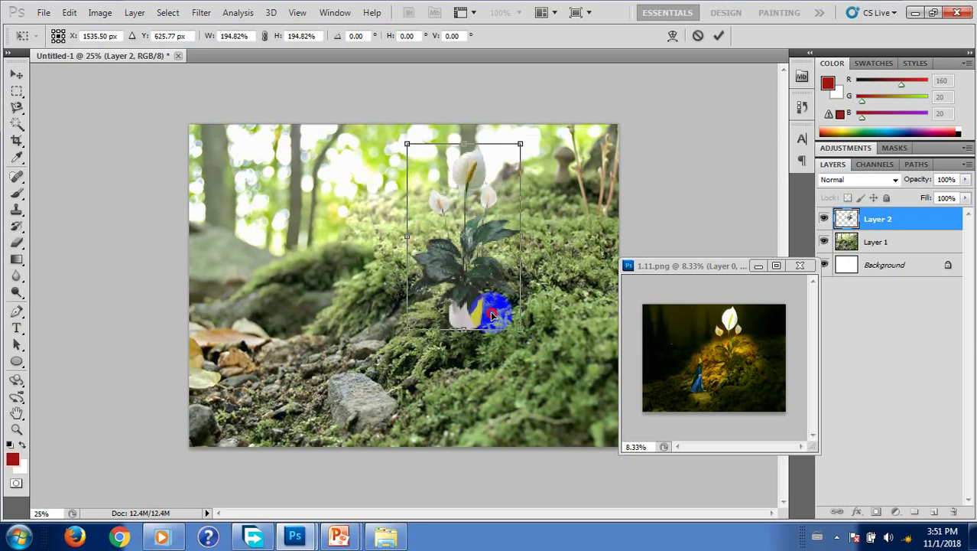
key(Return)
Zoom in on the composite and switch between layers, ending on the forest layer.
key(ctrl+plus)
key(ctrl+plus)
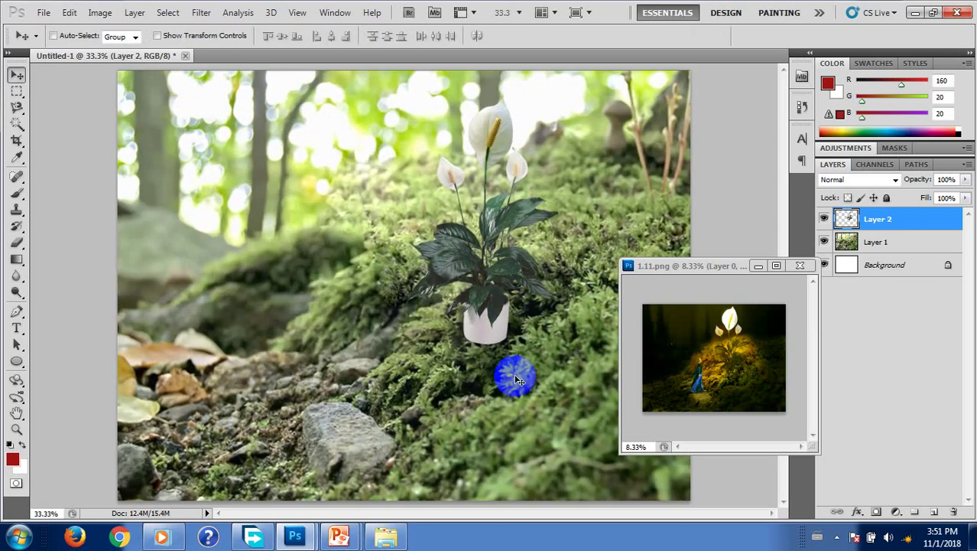
click(874, 245)
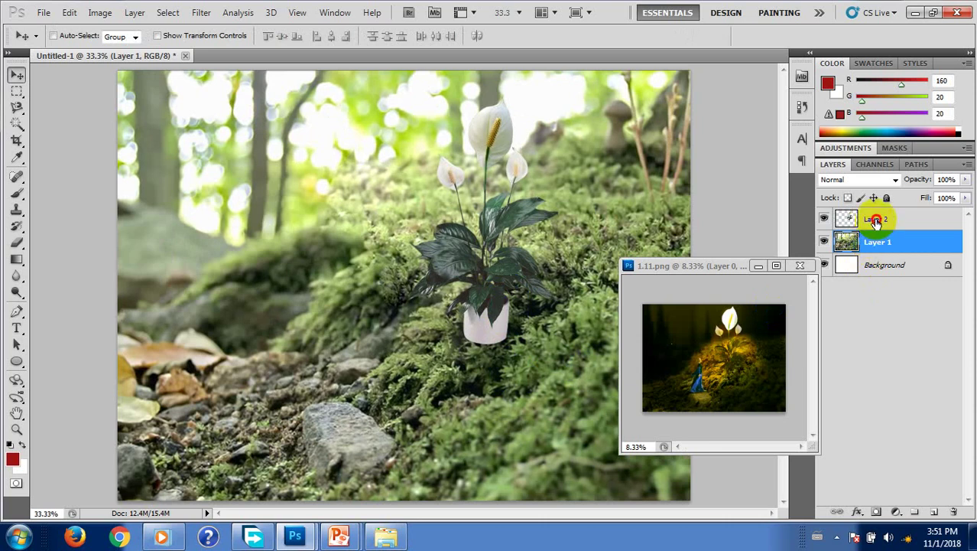
click(875, 218)
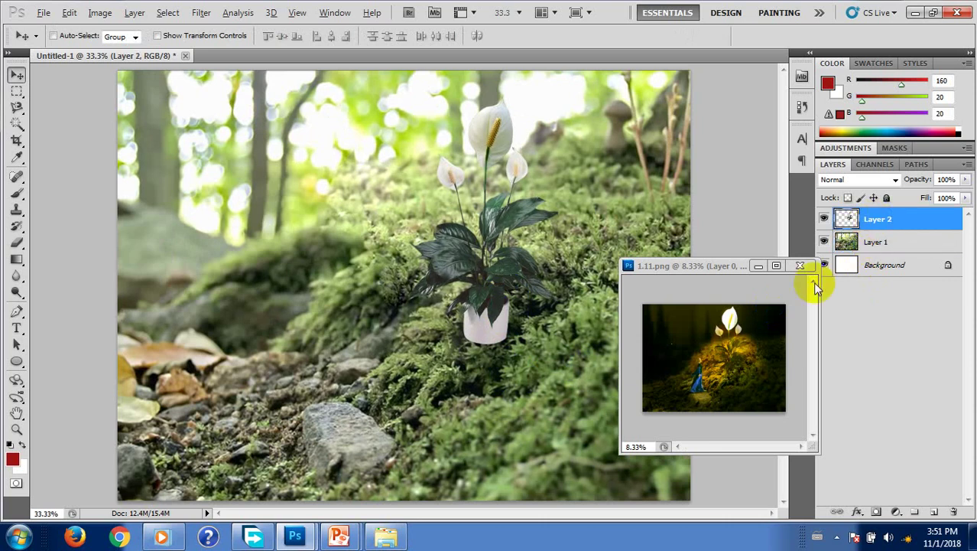
mouse_move(816, 287)
mouse_down()
mouse_move(450, 334)
mouse_move(480, 328)
mouse_move(491, 360)
mouse_move(511, 343)
mouse_move(447, 327)
mouse_move(491, 295)
mouse_move(484, 328)
mouse_move(469, 305)
mouse_move(507, 269)
mouse_move(470, 291)
mouse_move(477, 264)
mouse_move(511, 248)
mouse_move(529, 330)
mouse_up()
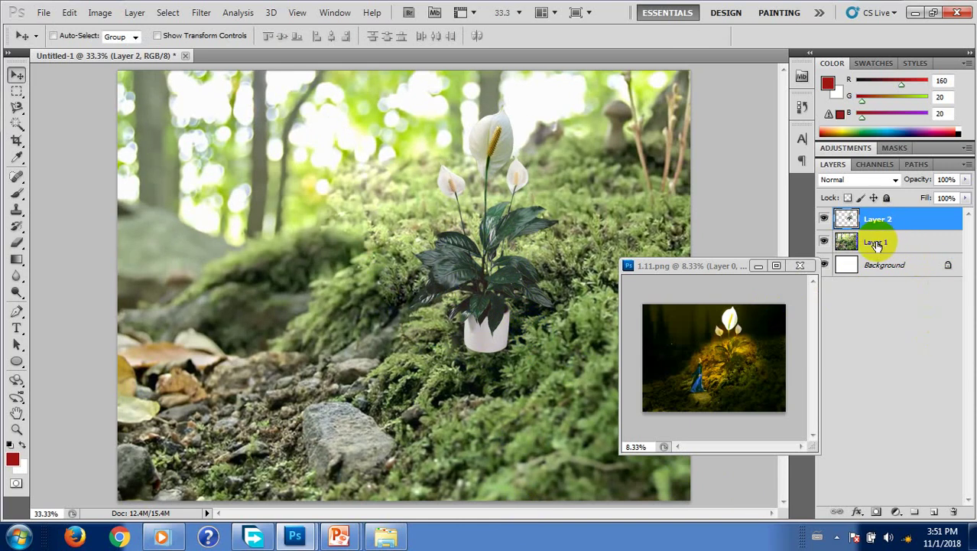
click(876, 243)
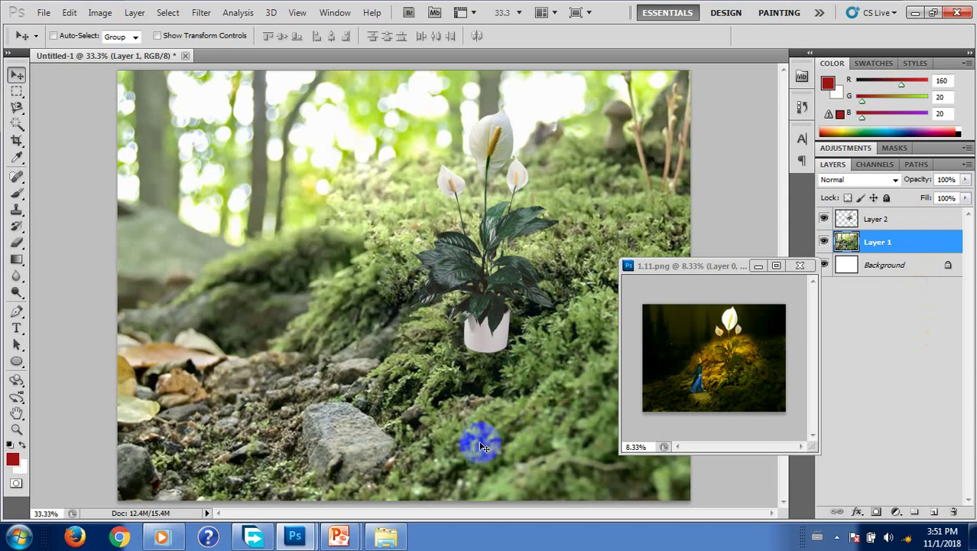
Outline a moss area around the pot with the Patch tool and feather it 10 px.
key(j)
key(shift+j)
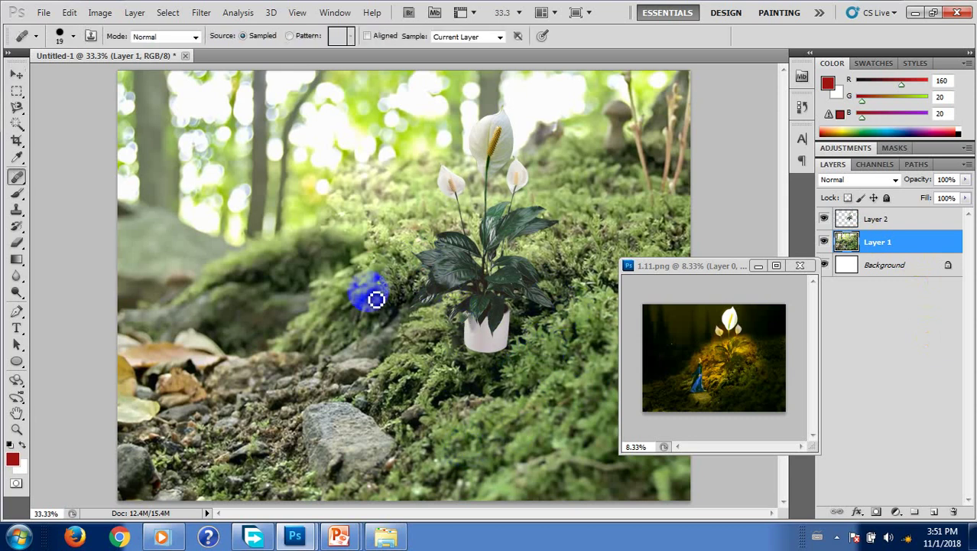
key(shift+j)
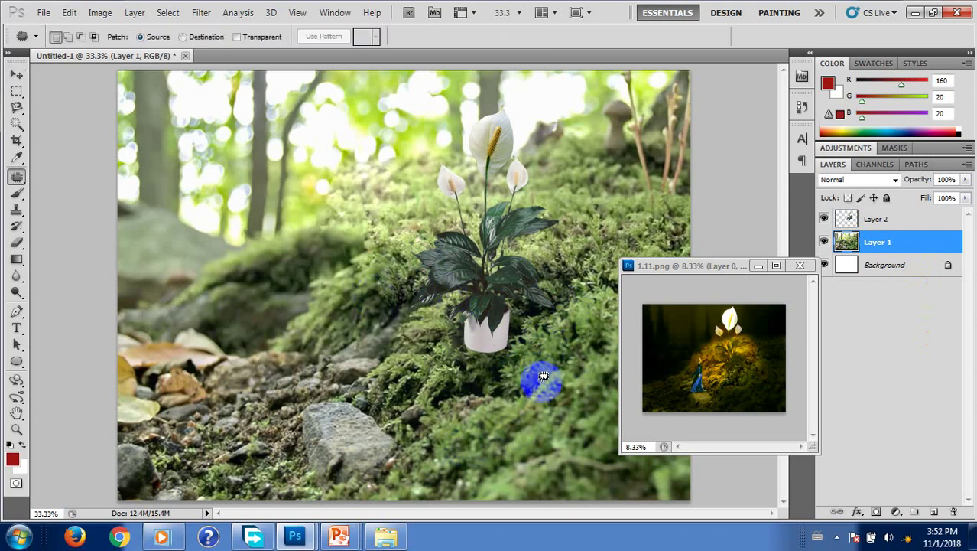
mouse_move(543, 377)
mouse_down()
mouse_move(579, 281)
mouse_move(520, 385)
mouse_up()
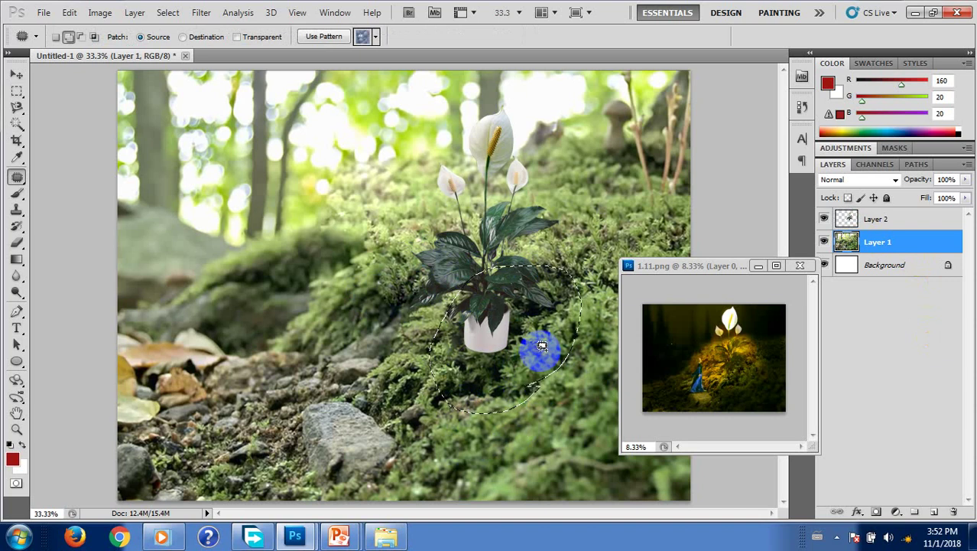
key(shift+F6)
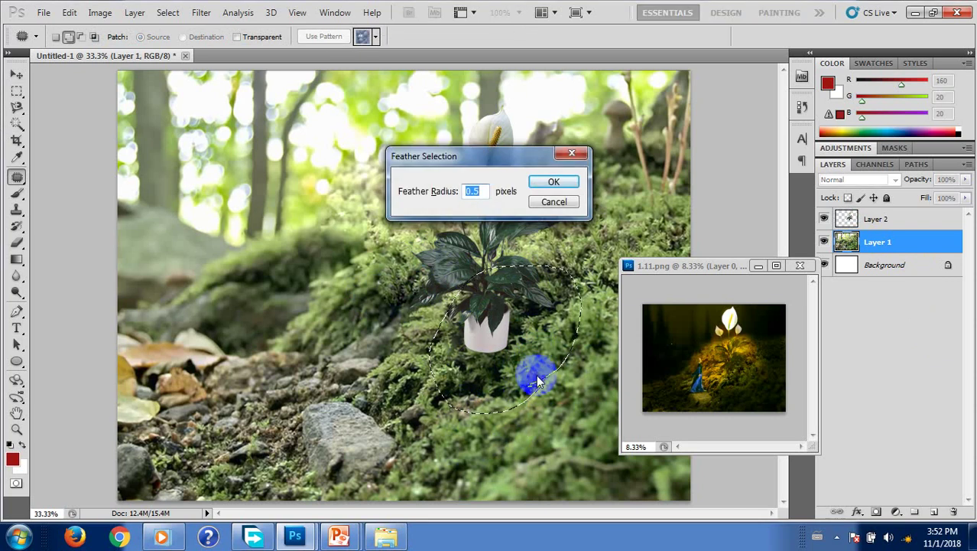
text(10)
click(555, 181)
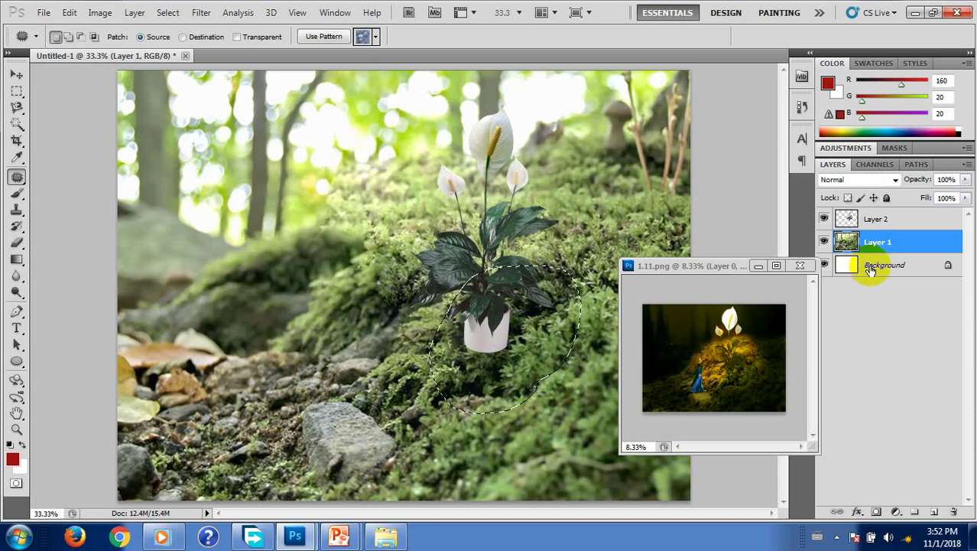
Copy the feathered moss to Layer 3 above the plant and position it over the pot.
key(ctrl+j)
mouse_move(889, 243)
mouse_down()
mouse_move(890, 220)
mouse_move(876, 218)
mouse_up()
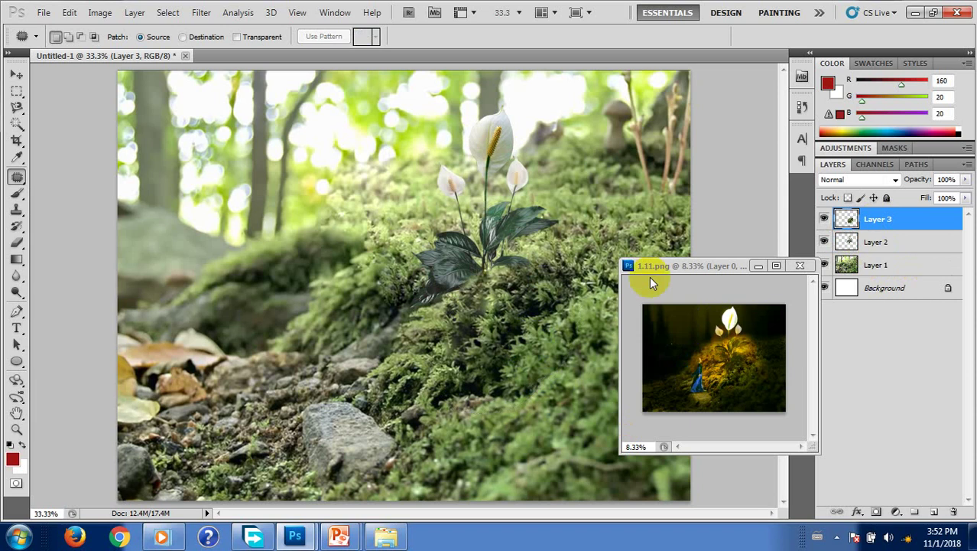
key(v)
key(ctrl+plus)
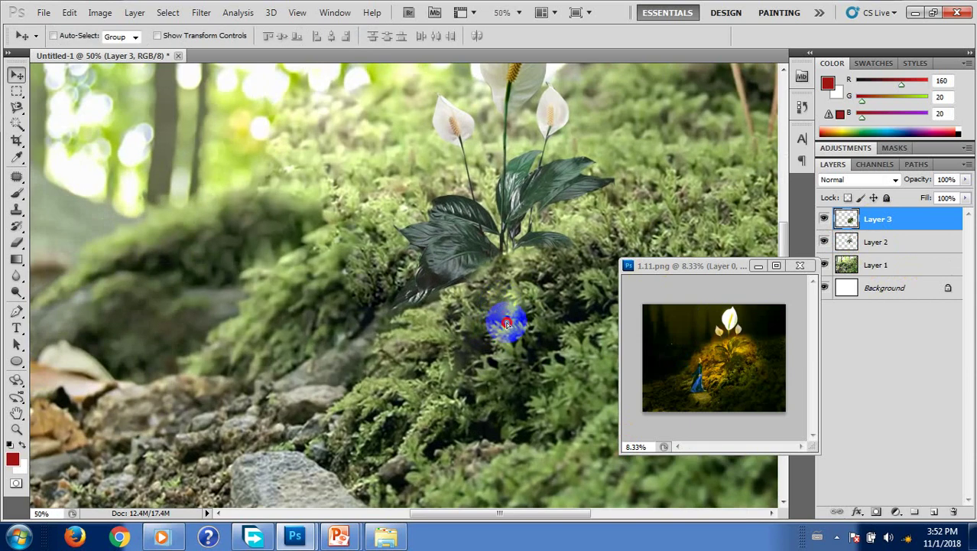
drag(506, 323, 505, 271)
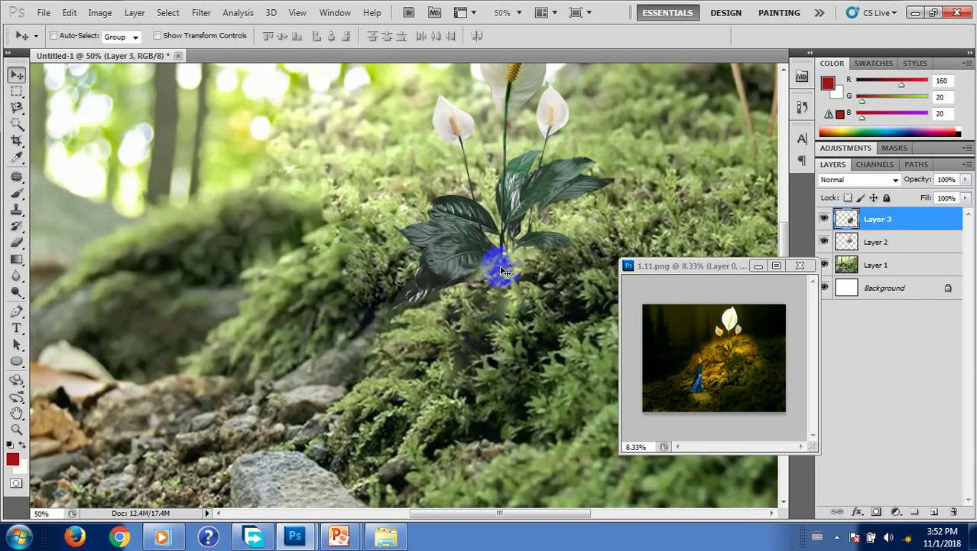
key(ctrl+minus)
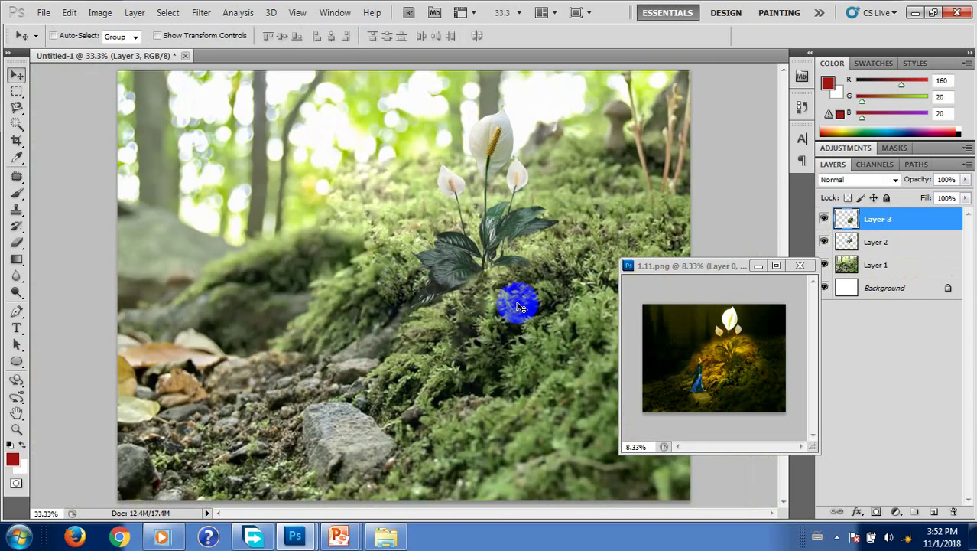
Erase Layer 3's moss over the lily's stem and lower leaves with a 28% opacity, 25% flow eraser.
key(e)
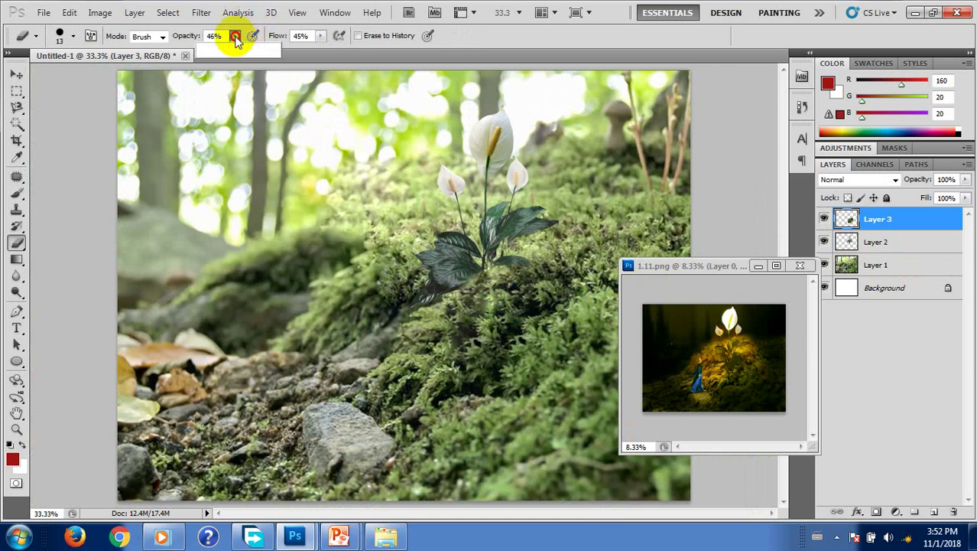
click(236, 37)
click(320, 35)
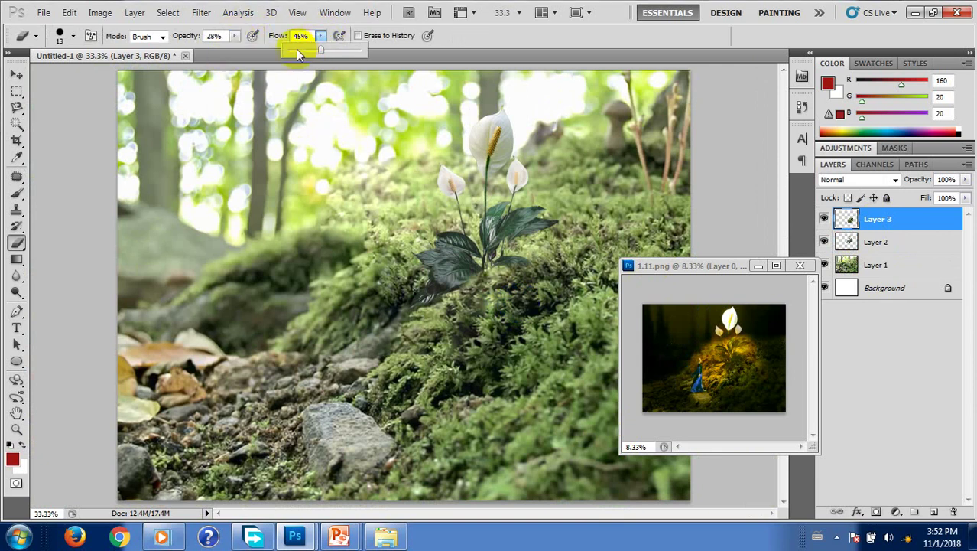
drag(321, 49, 306, 50)
mouse_move(493, 224)
mouse_down()
mouse_move(460, 258)
mouse_move(498, 285)
mouse_up()
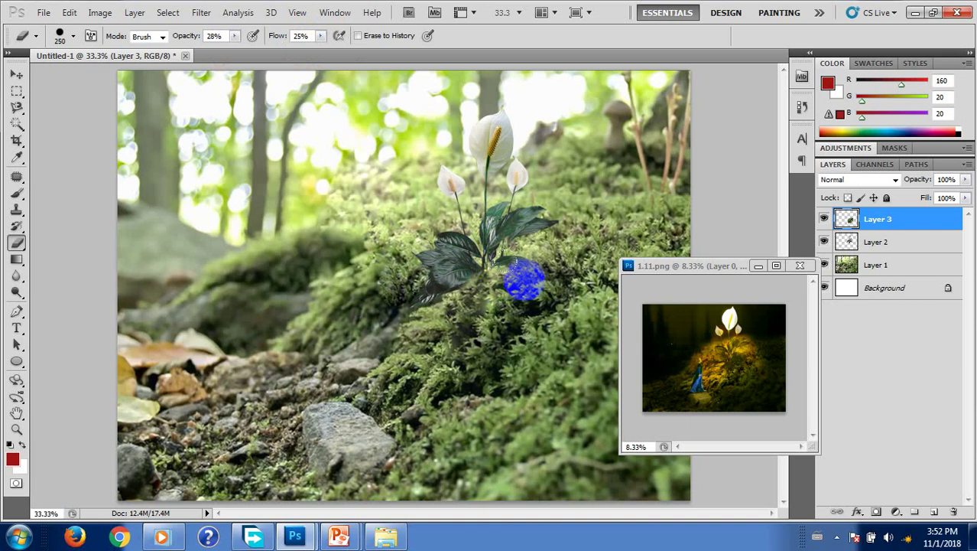
key(bracketright)
key(bracketright)
key(bracketright)
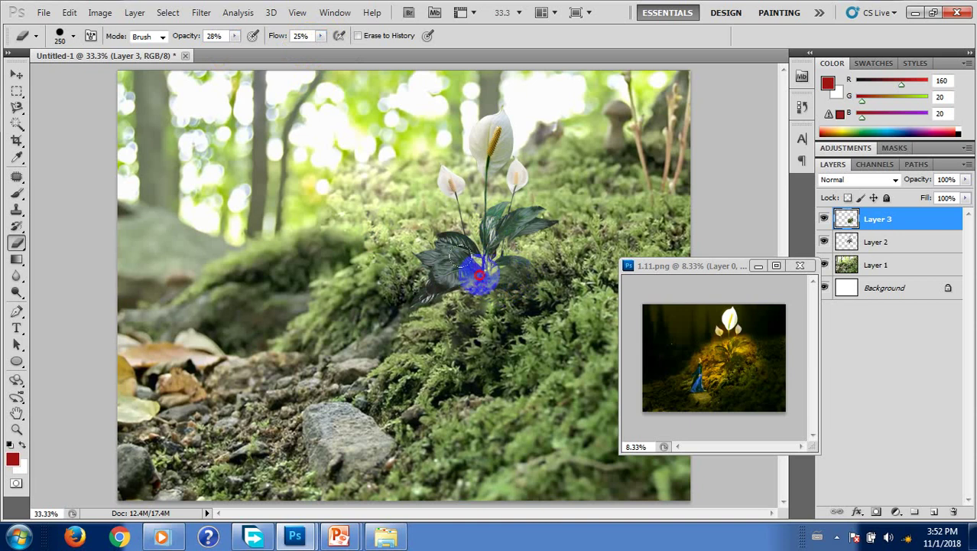
mouse_move(478, 276)
mouse_down()
mouse_move(484, 301)
mouse_move(516, 297)
mouse_move(491, 279)
mouse_move(506, 273)
mouse_move(469, 284)
mouse_move(516, 279)
mouse_move(471, 280)
mouse_move(526, 300)
mouse_move(463, 306)
mouse_move(532, 287)
mouse_up()
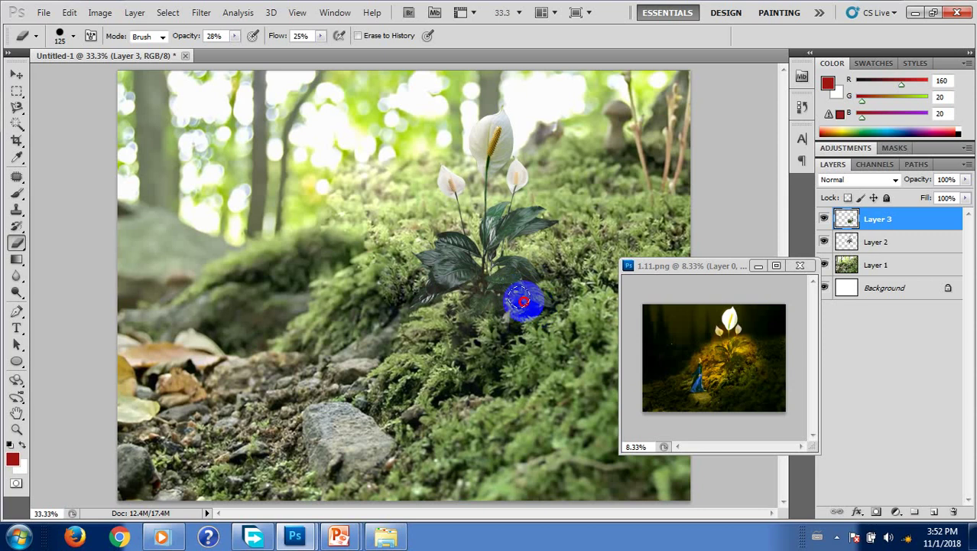
mouse_move(526, 294)
mouse_down()
mouse_move(425, 299)
mouse_move(460, 312)
mouse_move(537, 286)
mouse_move(543, 299)
mouse_move(491, 260)
mouse_up()
key(v)
Nudge the plant layer right and erase the hard edge along its base.
click(877, 243)
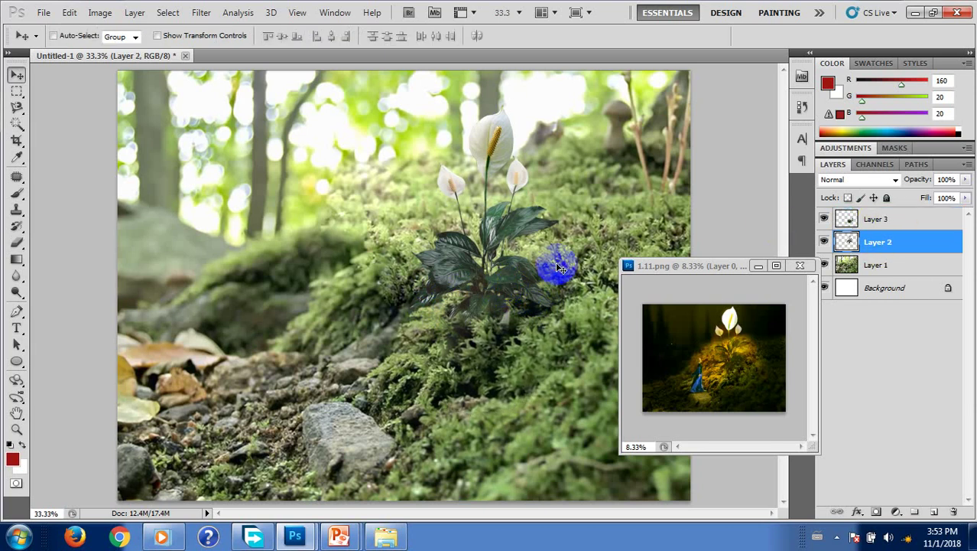
mouse_move(556, 266)
mouse_down()
mouse_move(513, 273)
mouse_move(524, 268)
mouse_move(522, 327)
mouse_up()
scroll(522, 327, up, 1)
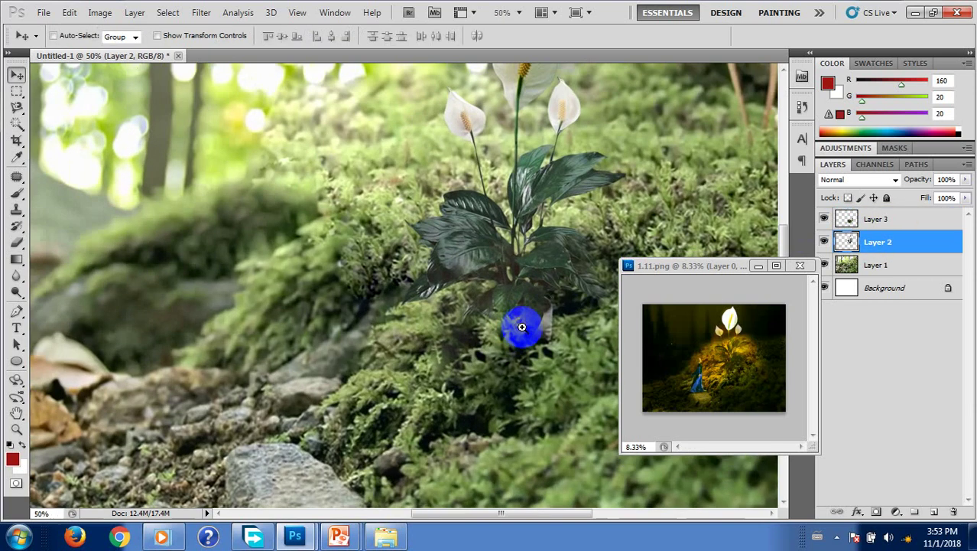
scroll(522, 327, up, 1)
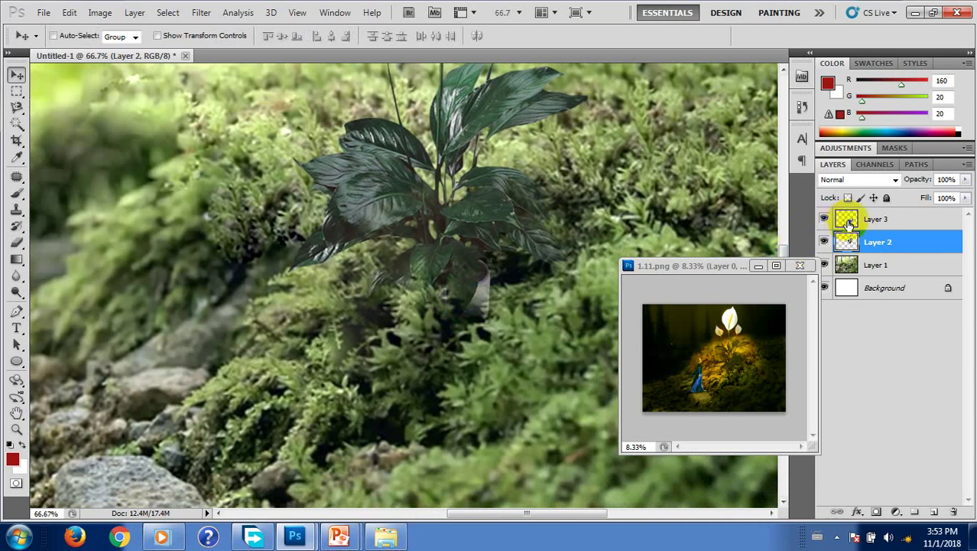
click(824, 241)
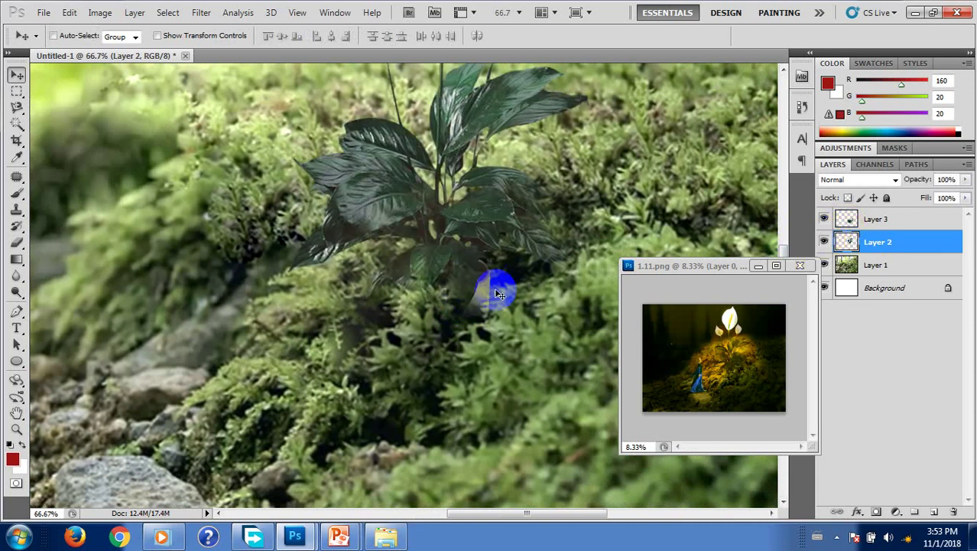
key(e)
drag(457, 294, 479, 273)
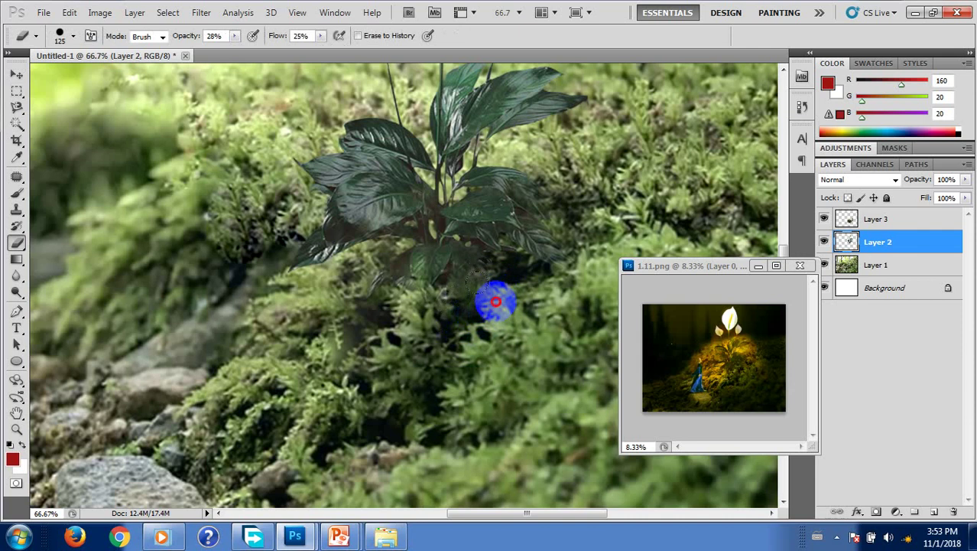
drag(498, 297, 497, 349)
key(v)
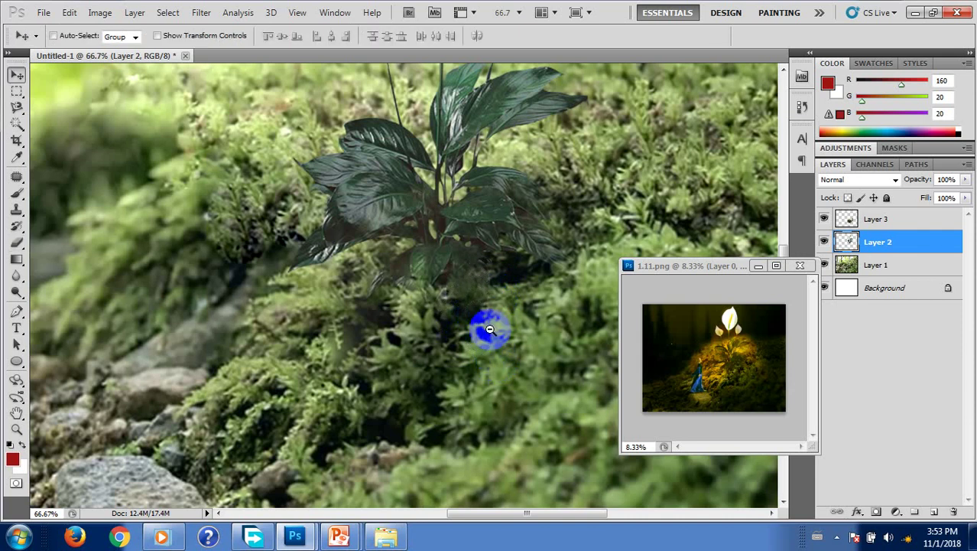
Zoom back out, reposition the reference image window, and select forest Layer 1.
scroll(489, 329, down, 1)
scroll(493, 331, down, 2)
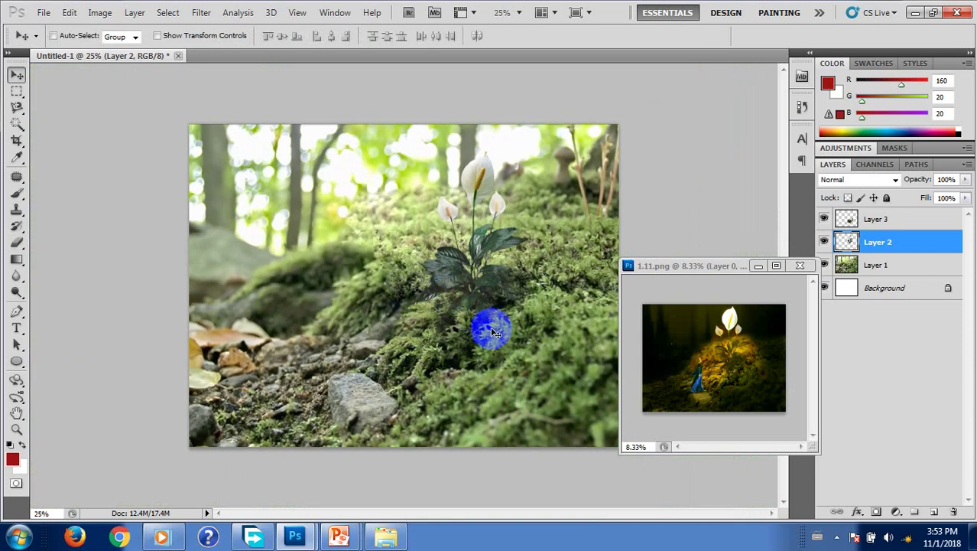
drag(494, 331, 508, 225)
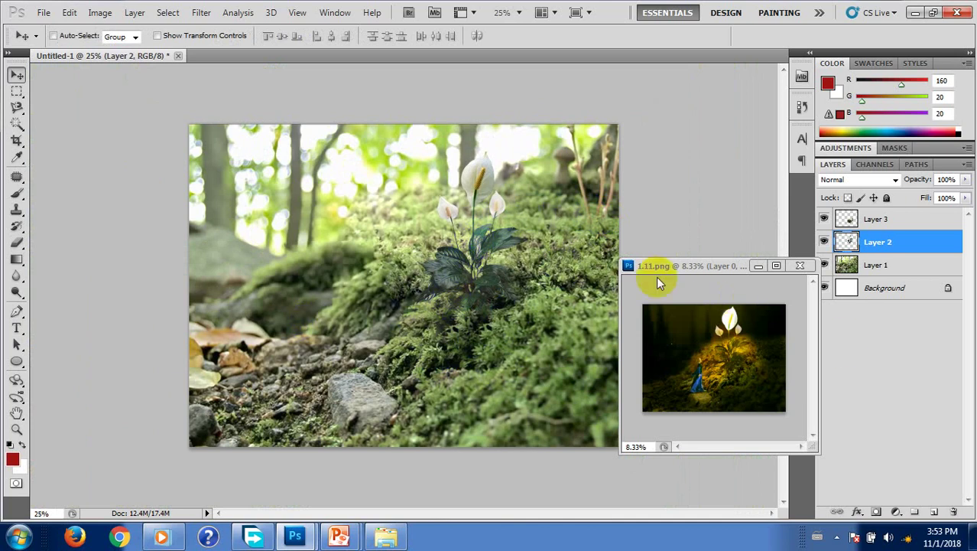
mouse_move(476, 249)
mouse_down()
mouse_move(683, 274)
mouse_move(693, 297)
mouse_up()
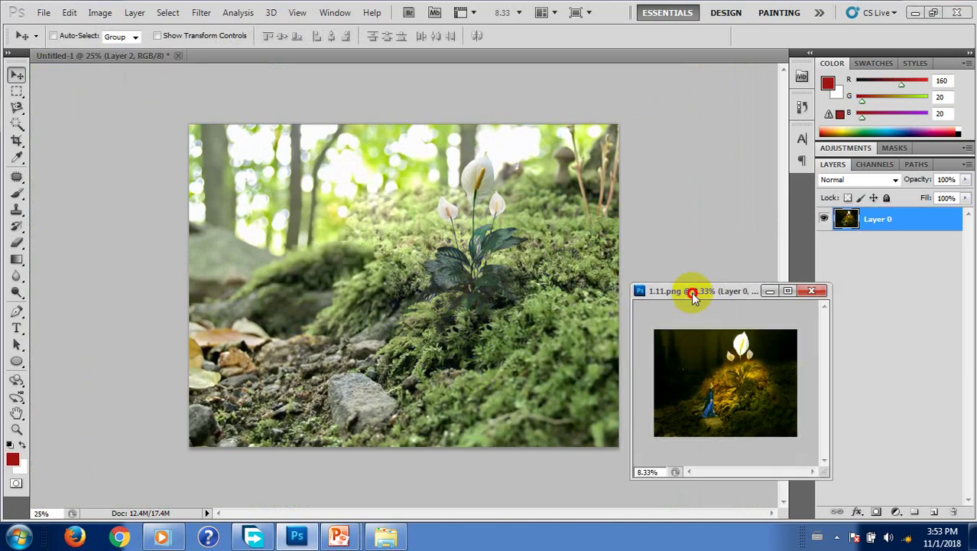
click(585, 220)
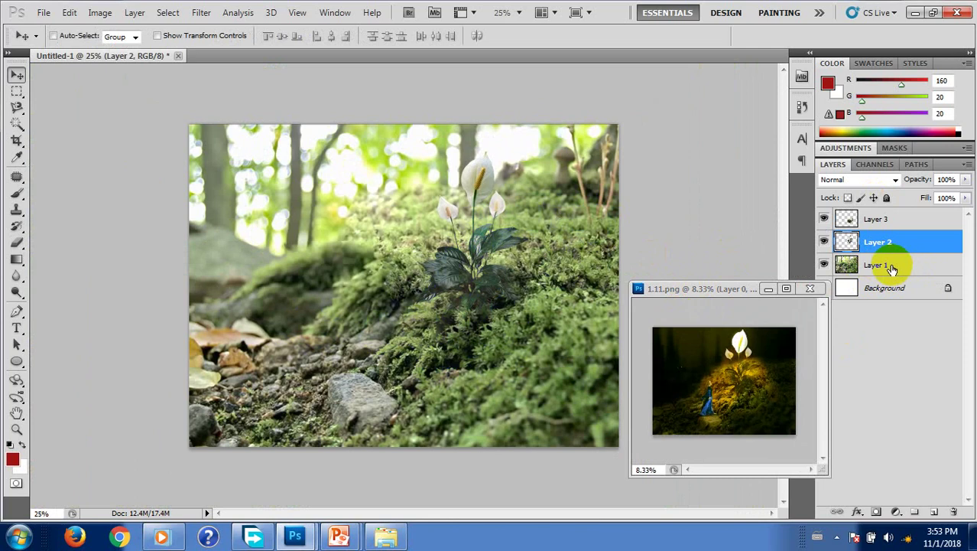
click(868, 273)
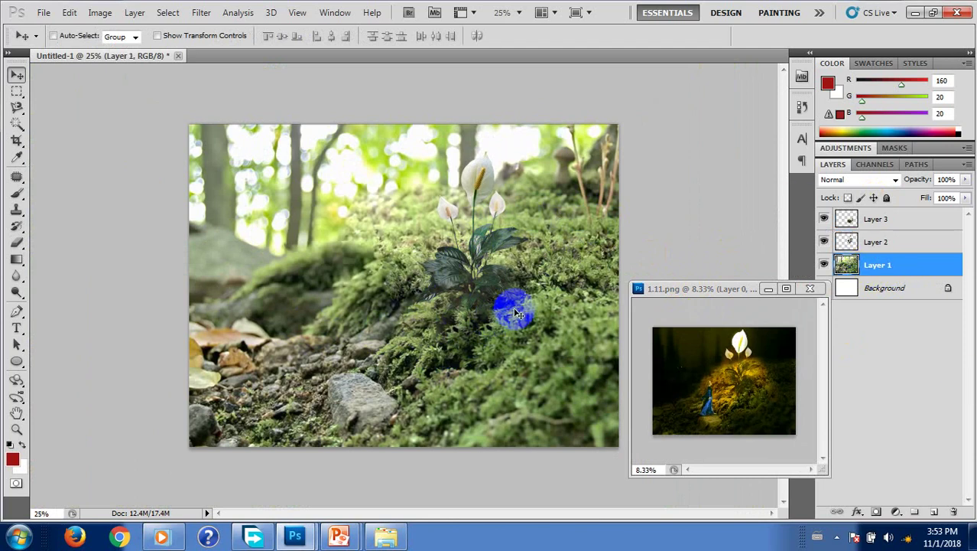
Trace a Pen path around the mossy mound and convert it into a selection.
key(p)
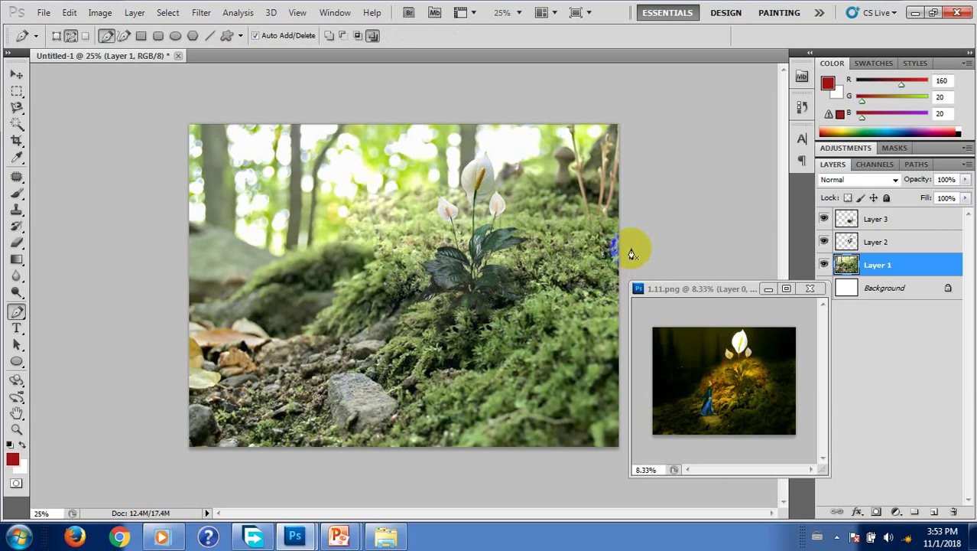
click(631, 250)
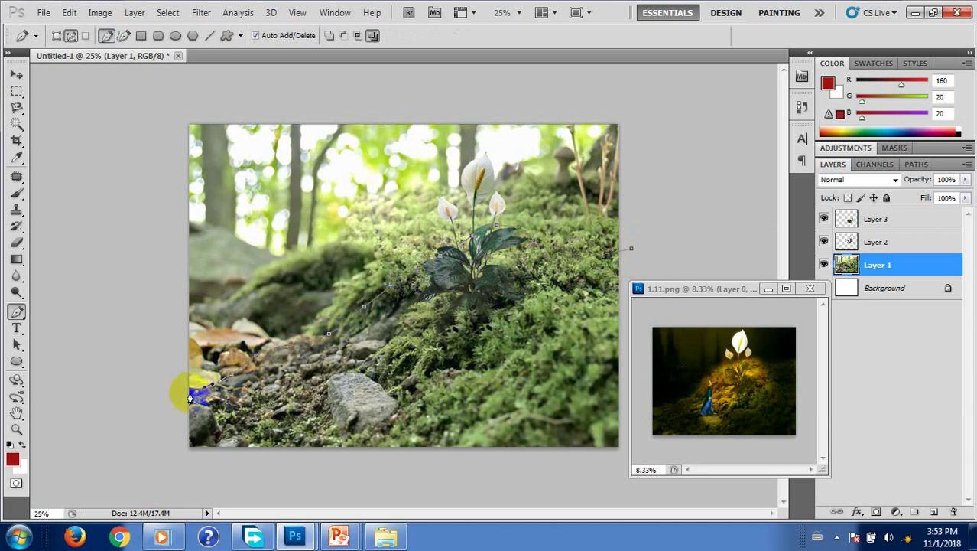
drag(171, 405, 170, 425)
drag(200, 474, 218, 468)
drag(366, 471, 404, 475)
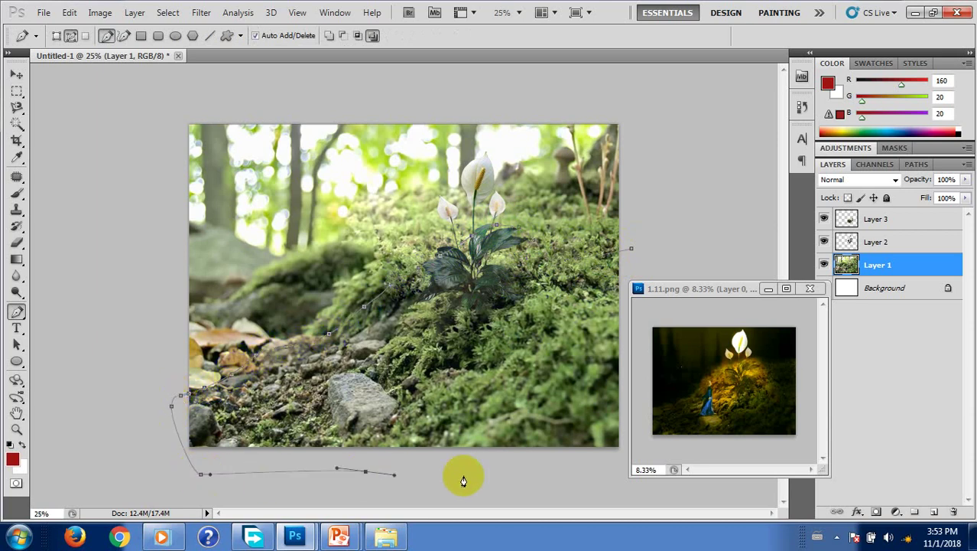
drag(524, 474, 563, 473)
click(619, 464)
drag(665, 253, 631, 254)
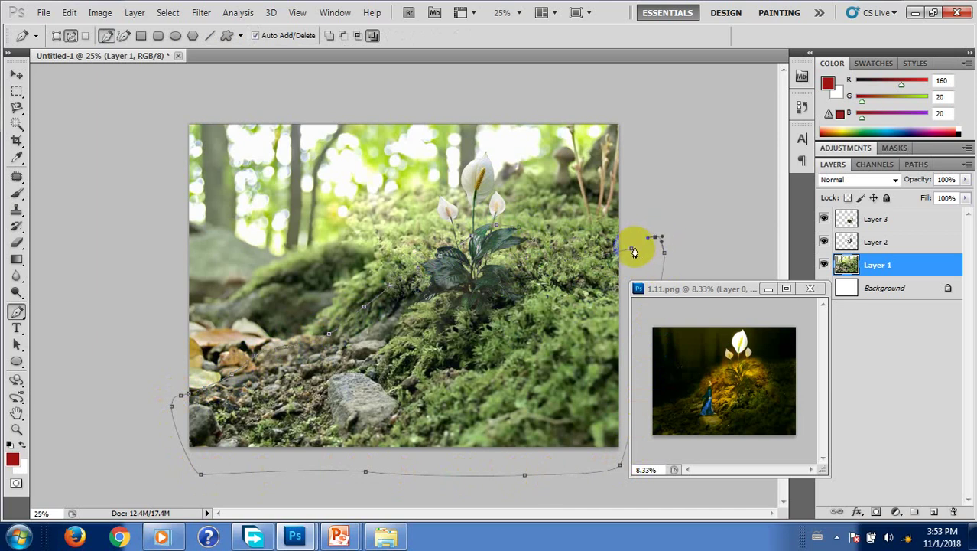
click(688, 330)
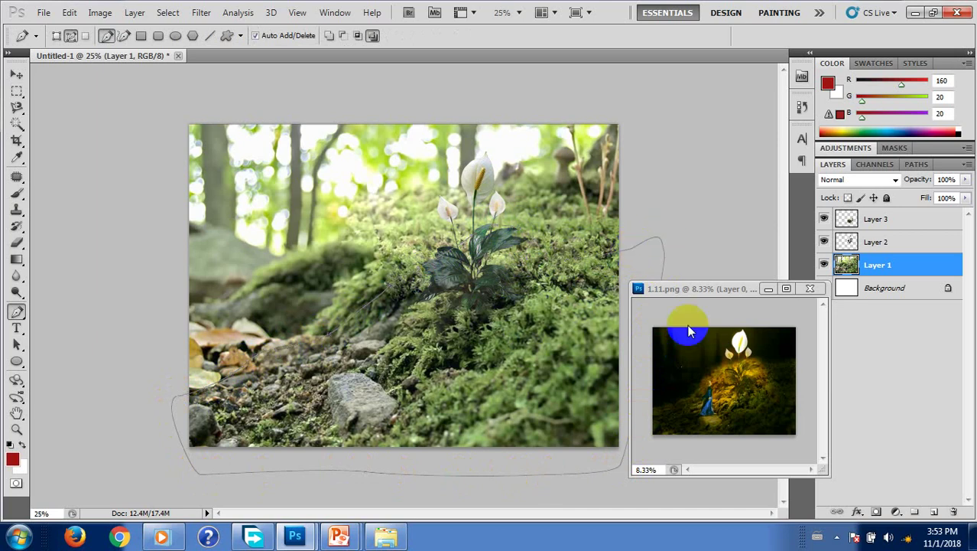
key(ctrl+Return)
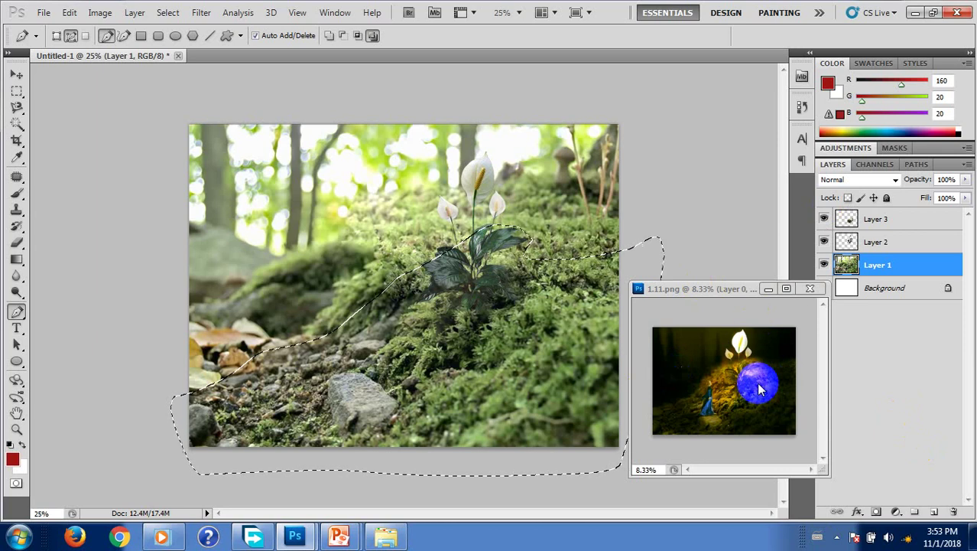
Duplicate the forest layer twice, hide Layer 1 and Layer 1 copy 2, and select Layer 1 copy.
click(847, 267)
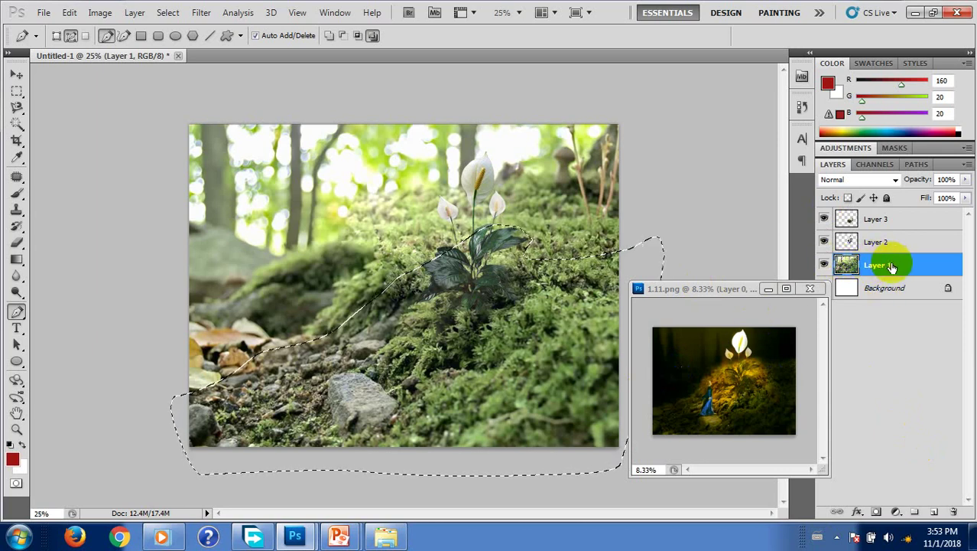
mouse_move(847, 266)
mouse_down()
mouse_move(936, 478)
mouse_move(934, 511)
mouse_up()
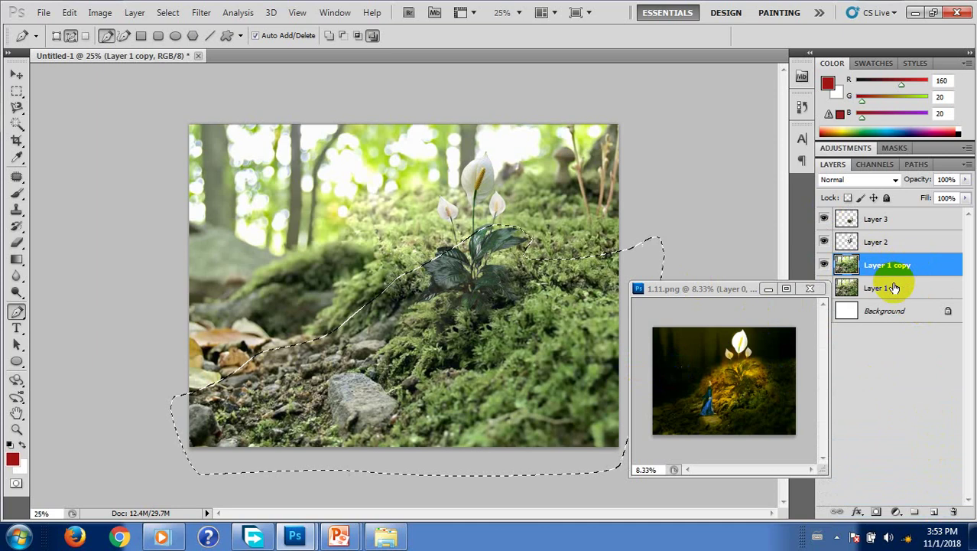
drag(891, 287, 935, 511)
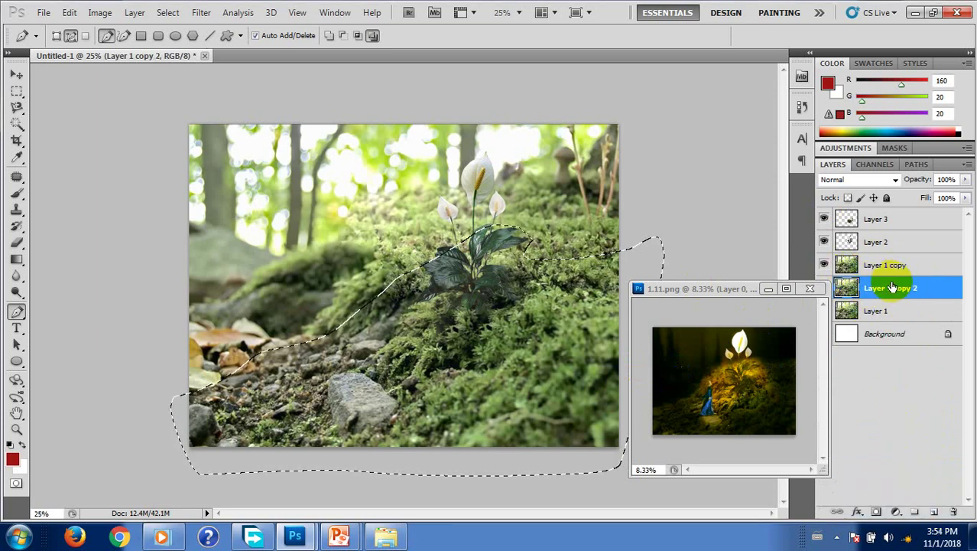
drag(755, 289, 735, 331)
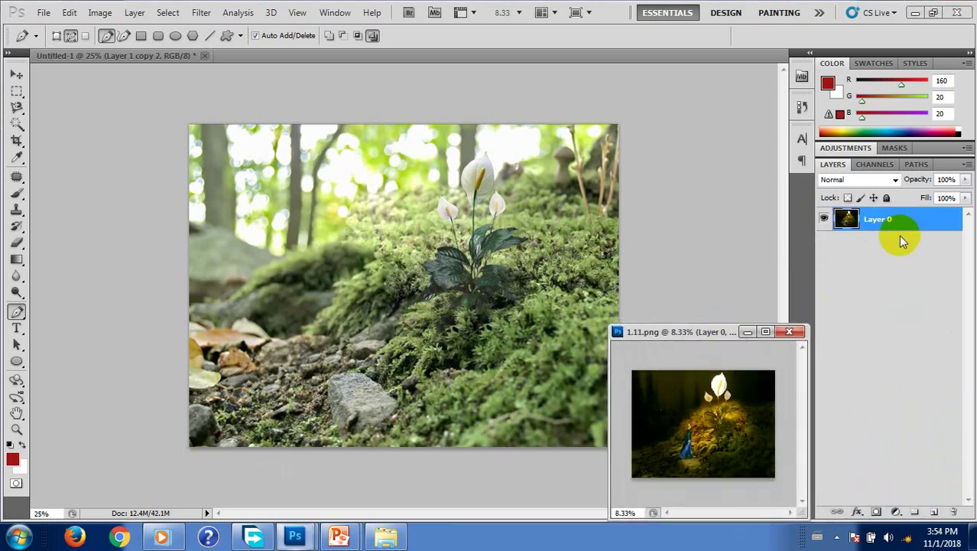
click(591, 215)
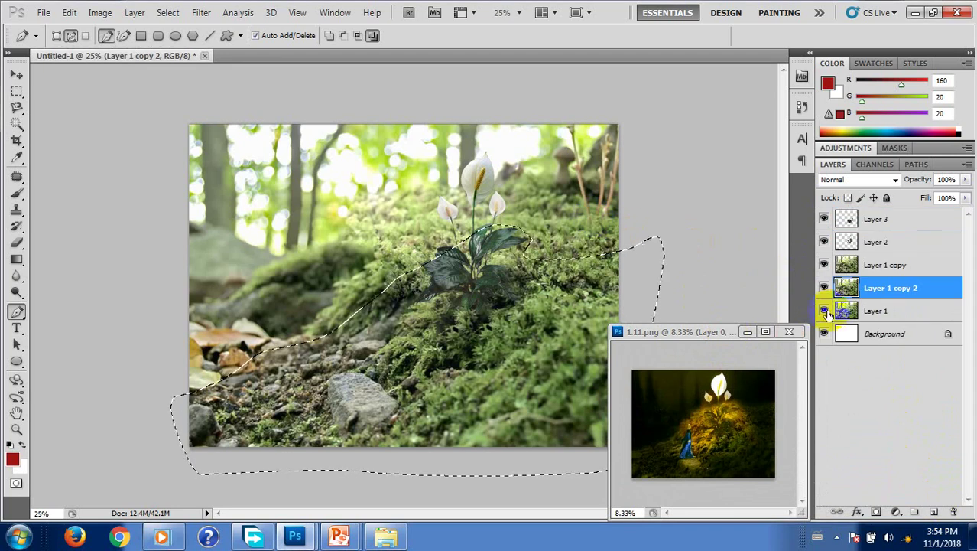
mouse_move(824, 310)
mouse_down()
mouse_move(825, 288)
mouse_move(625, 249)
mouse_move(571, 131)
mouse_up()
click(853, 264)
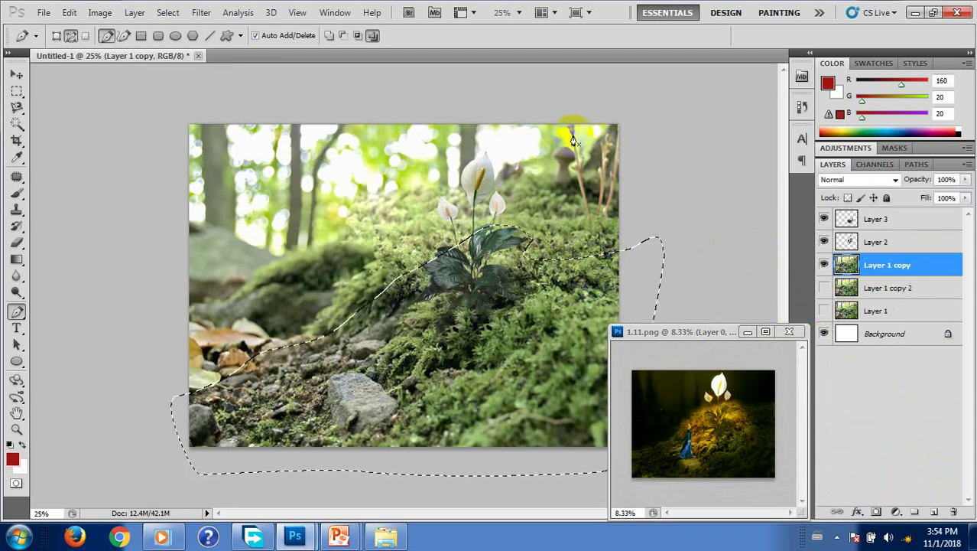
Add a mound mask to Layer 1 copy, hide Background, and show and select Layer 1 copy 2.
click(877, 512)
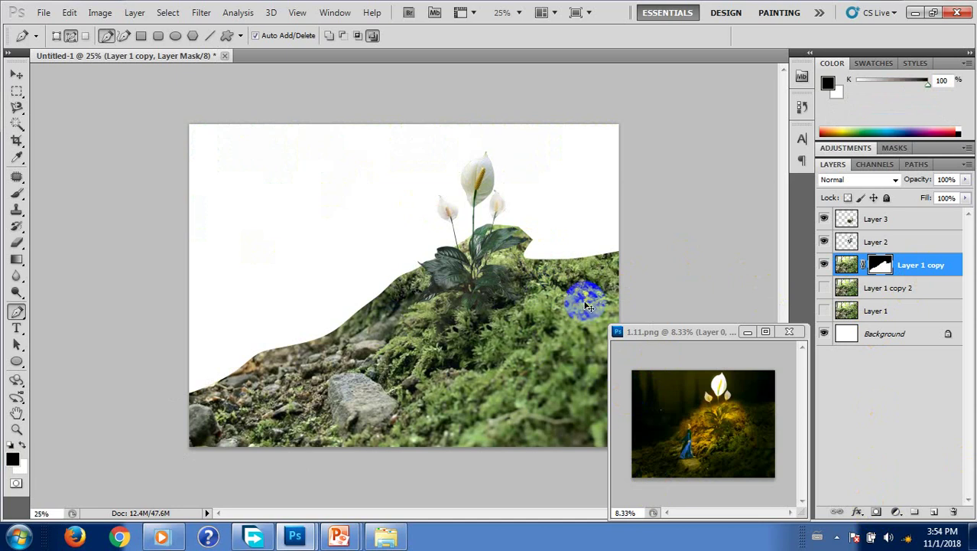
key(v)
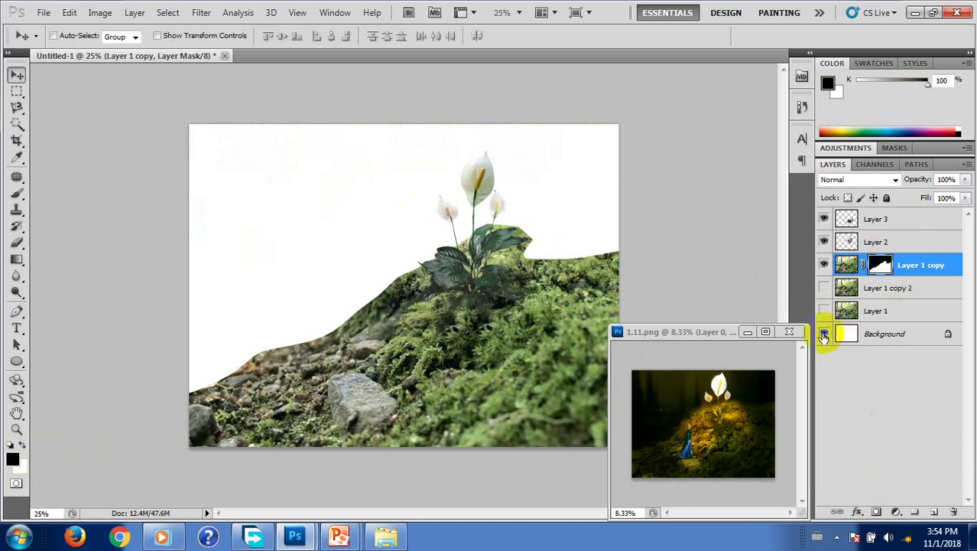
click(824, 333)
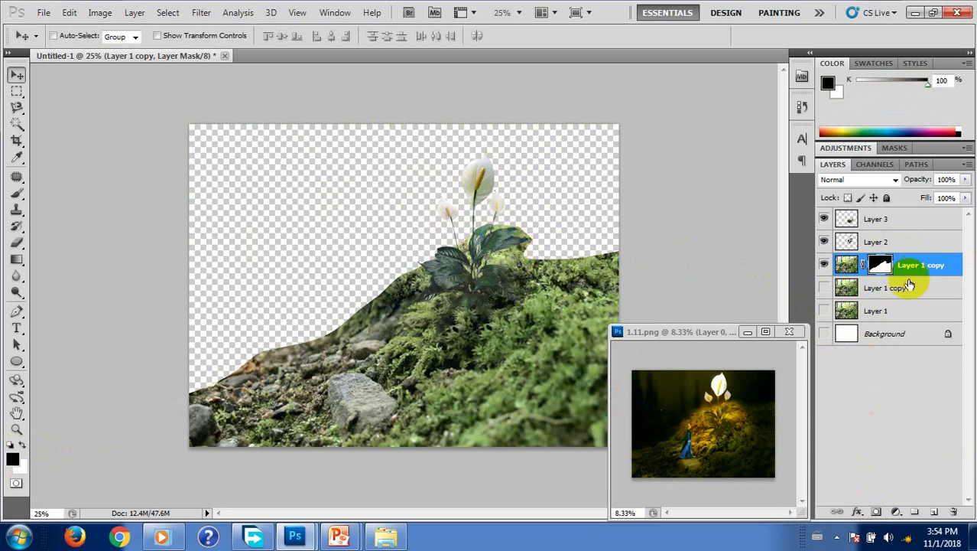
click(824, 288)
click(877, 295)
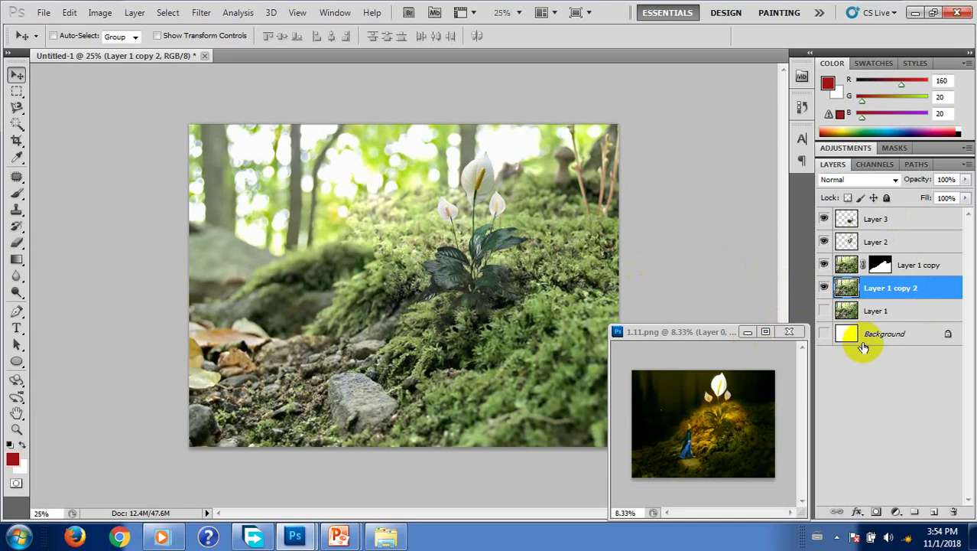
Mask Layer 1 copy 2 and paint out the top-right and upper-left trees with a large soft black brush.
click(878, 512)
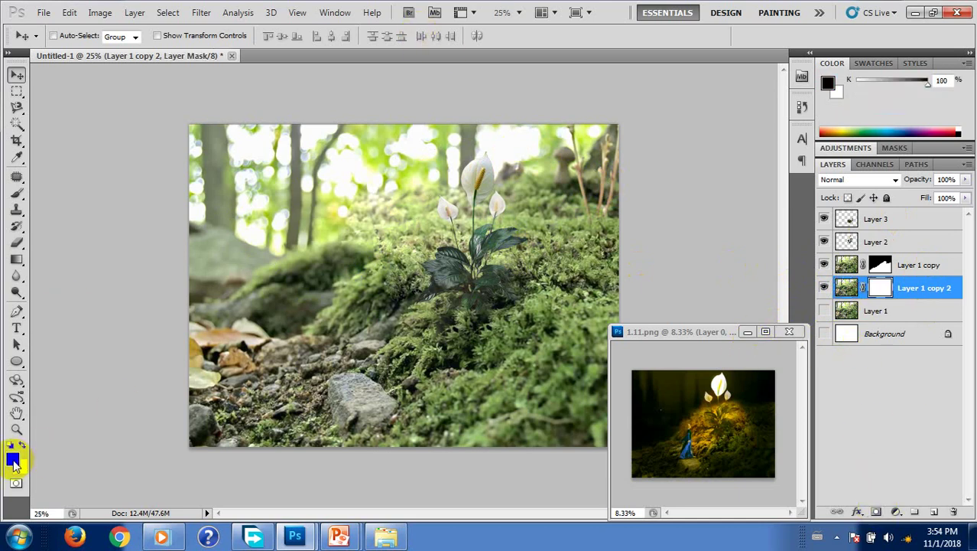
click(16, 192)
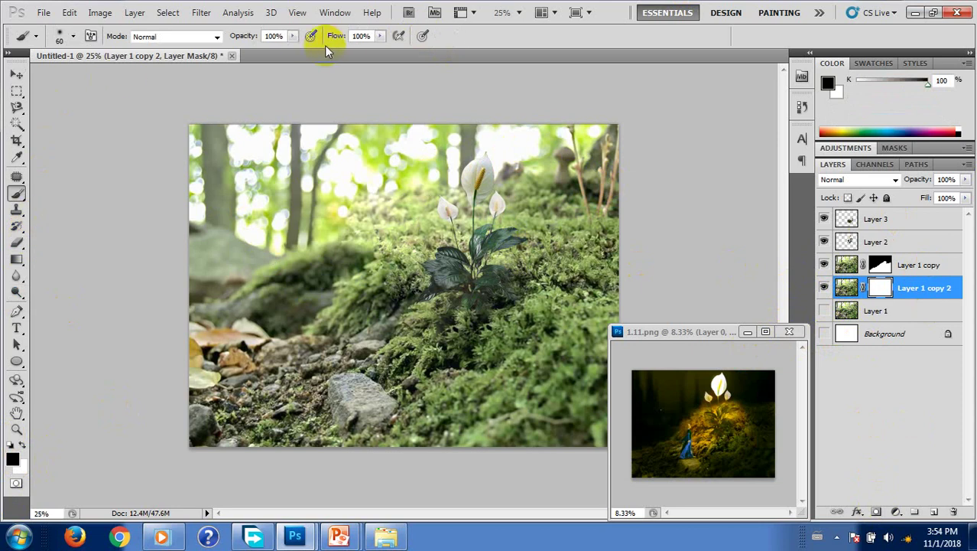
key(bracketright)
key(bracketright)
key(bracketright)
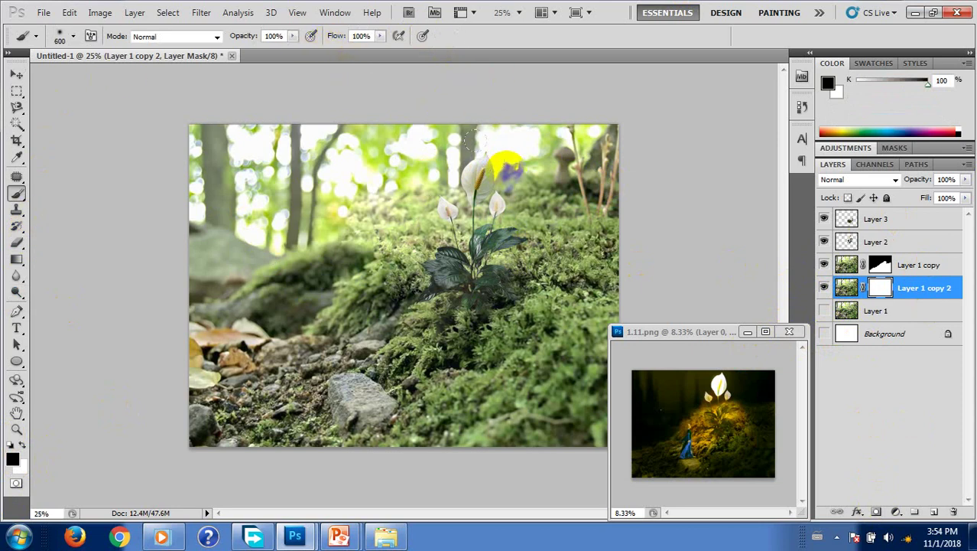
mouse_move(600, 199)
mouse_down()
mouse_move(569, 124)
mouse_move(343, 142)
mouse_move(235, 182)
mouse_move(205, 238)
mouse_move(162, 248)
mouse_up()
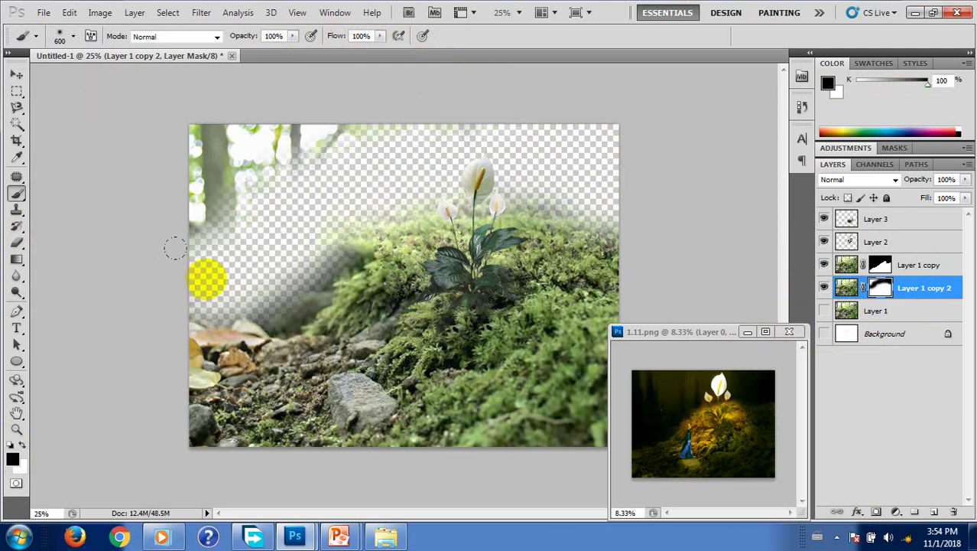
key(bracketleft)
key(bracketleft)
key(bracketleft)
mouse_move(300, 237)
mouse_down()
mouse_move(317, 219)
mouse_move(279, 148)
mouse_move(225, 135)
mouse_move(203, 166)
mouse_move(255, 151)
mouse_move(205, 314)
mouse_move(243, 308)
mouse_move(295, 231)
mouse_move(251, 261)
mouse_move(225, 170)
mouse_move(187, 149)
mouse_move(313, 169)
mouse_move(362, 229)
mouse_move(403, 198)
mouse_move(319, 257)
mouse_move(279, 271)
mouse_move(312, 253)
mouse_move(242, 308)
mouse_up()
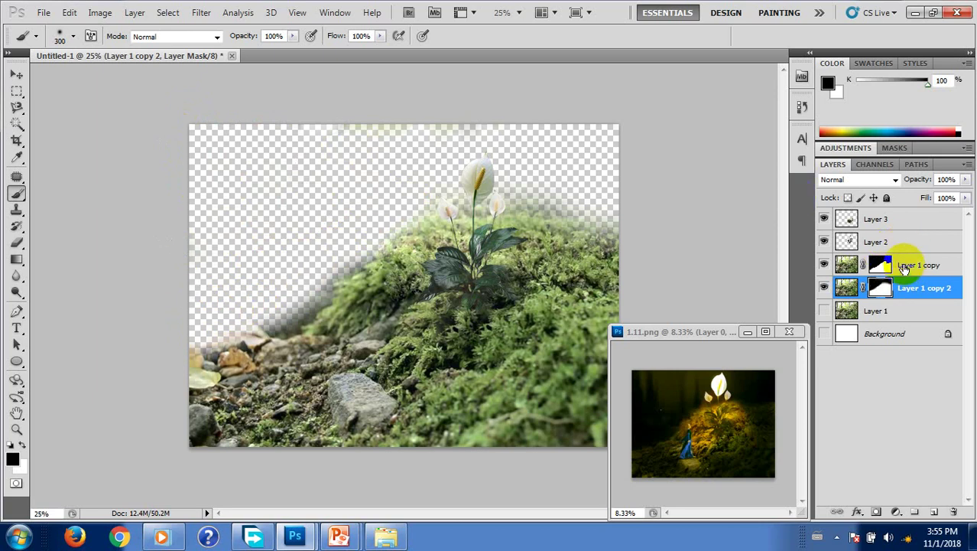
Trial-group Layer 3 down to Layer 1 copy, toggle the group's visibility, then ungroup.
click(902, 263)
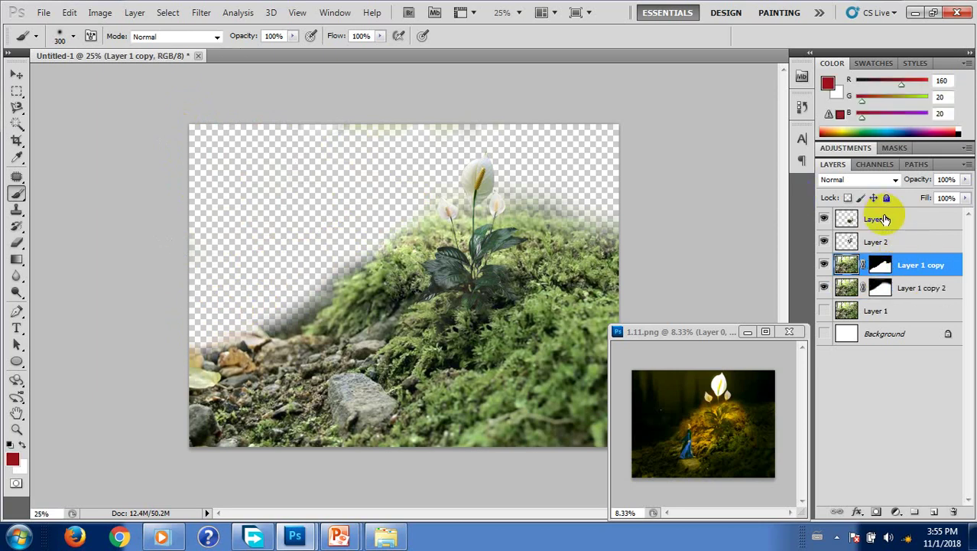
click(885, 220)
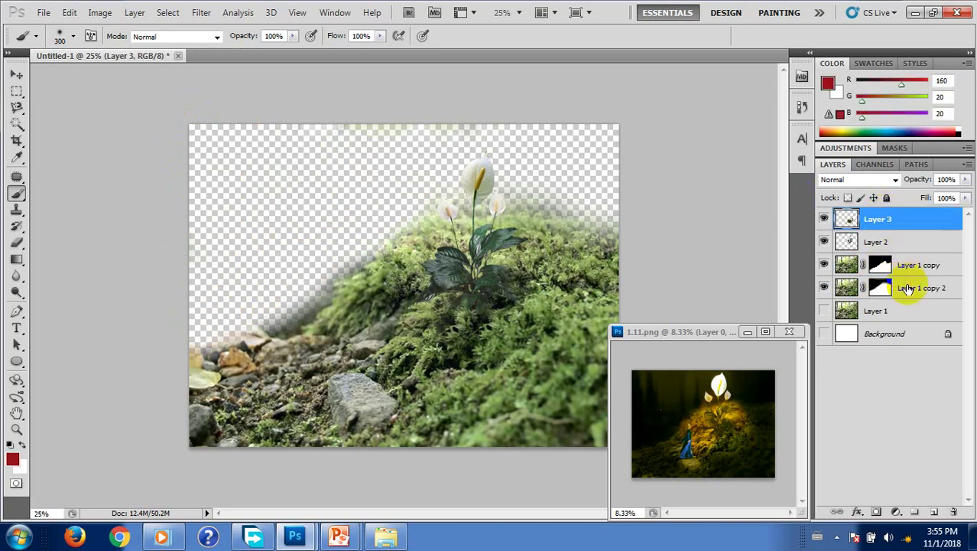
shift+click(907, 288)
key(ctrl+g)
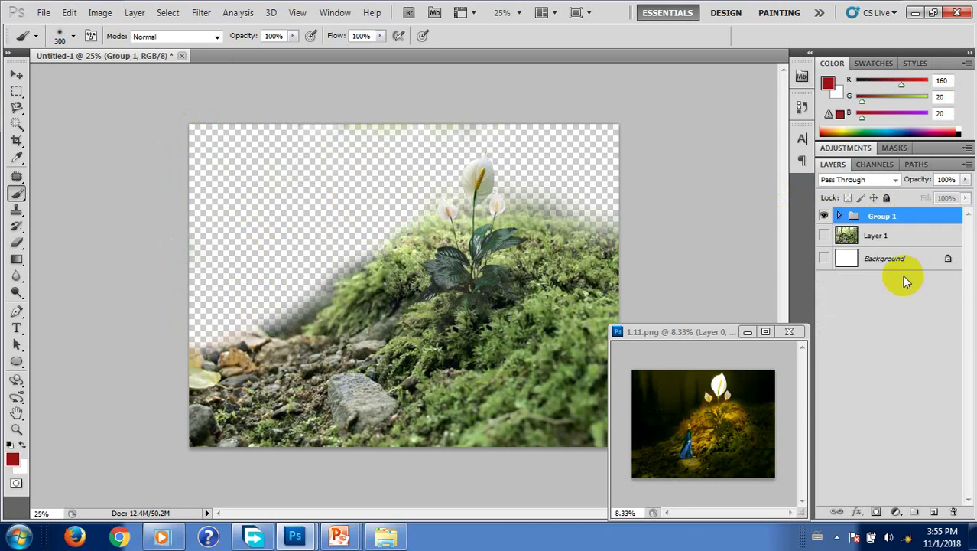
click(825, 216)
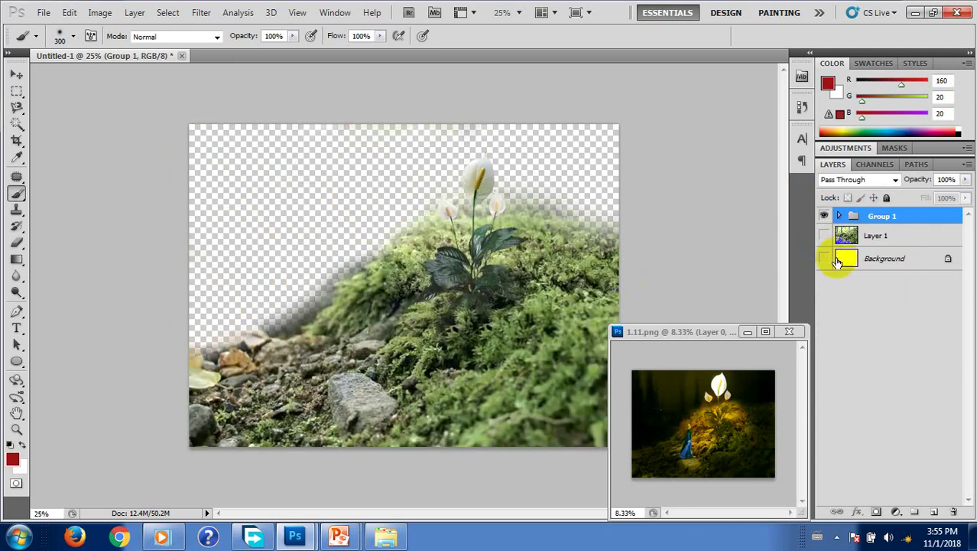
key(ctrl+shift+g)
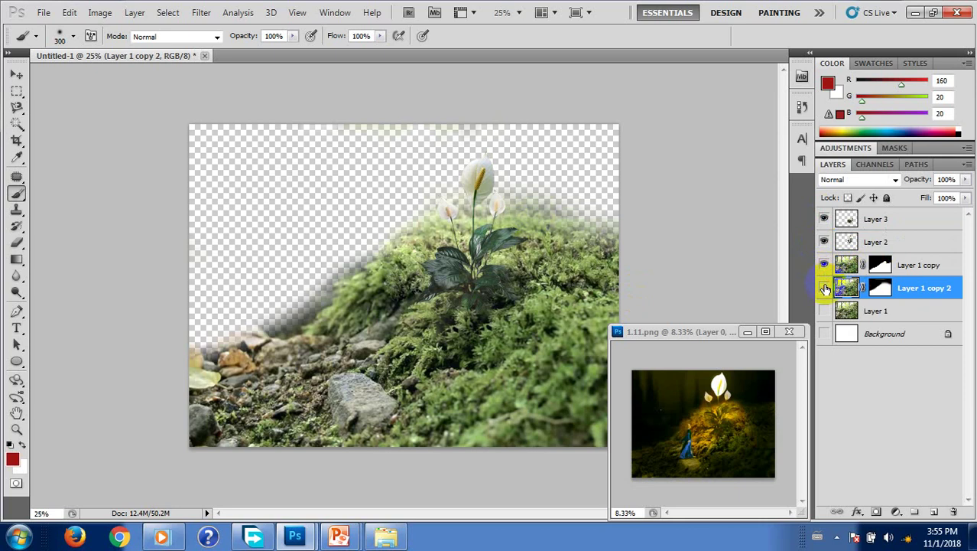
Compare with Layer 1 copy 2 hidden, then group Layer 3 through Layer 1 copy 2 into Group 1.
click(824, 287)
click(824, 288)
click(824, 287)
click(824, 288)
click(825, 287)
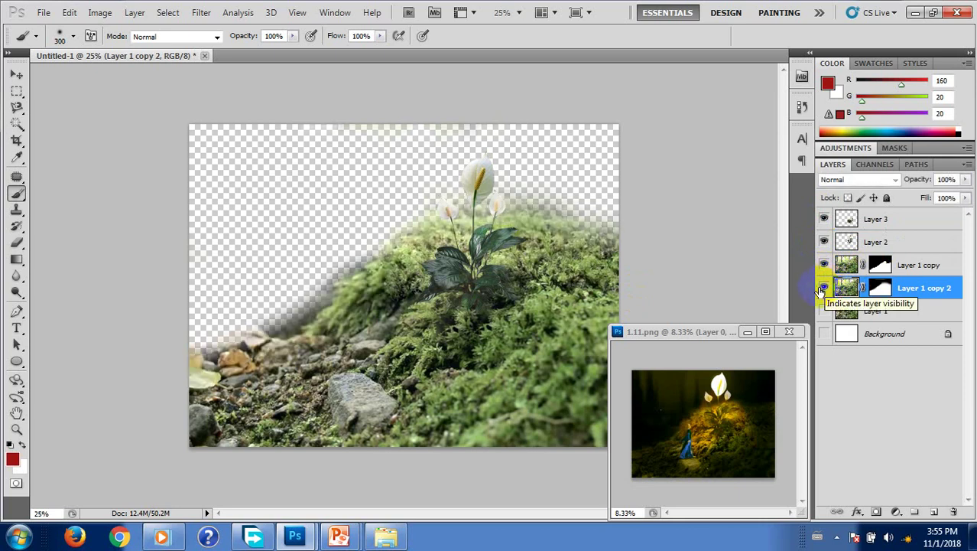
click(876, 222)
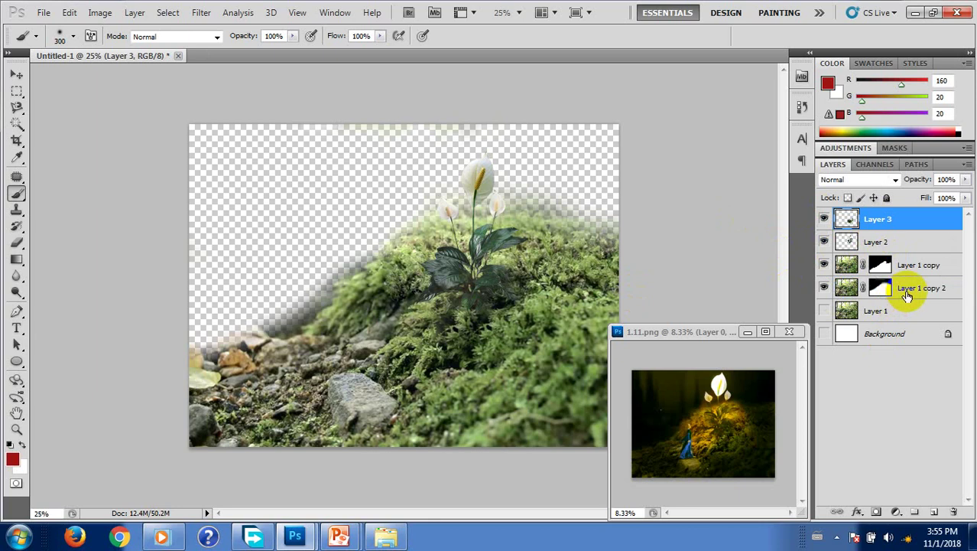
ctrl+click(907, 296)
shift+click(900, 262)
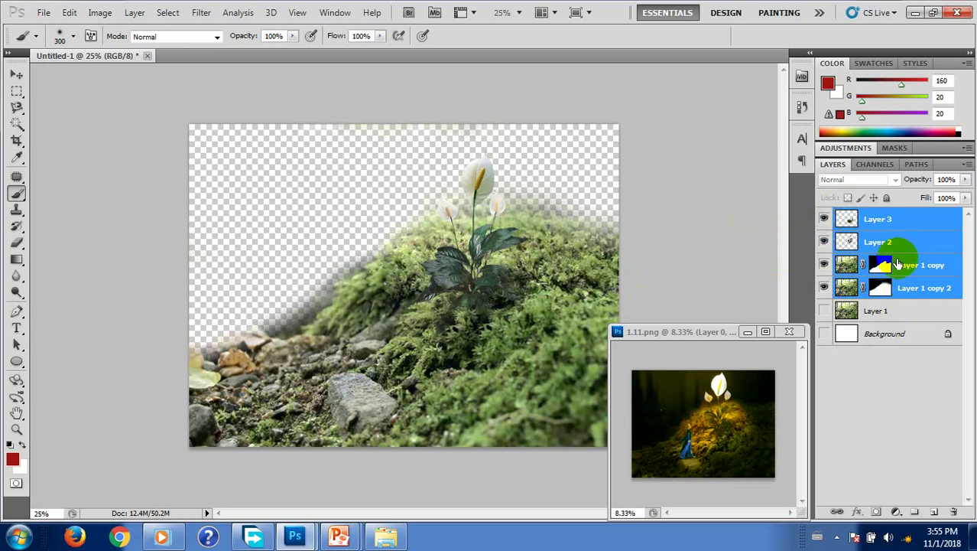
key(ctrl+g)
key(v)
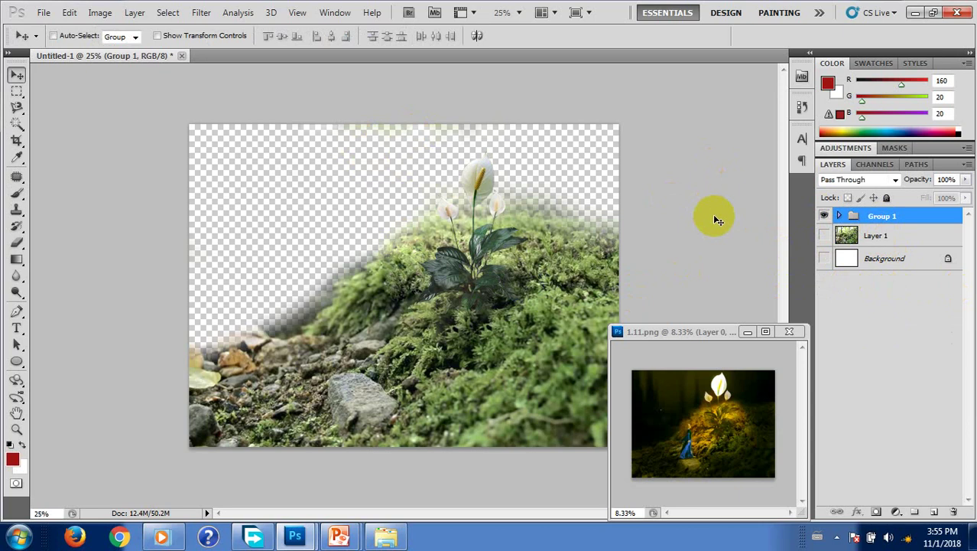
Open the misty meadow photo A (144).jpg.
key(ctrl+o)
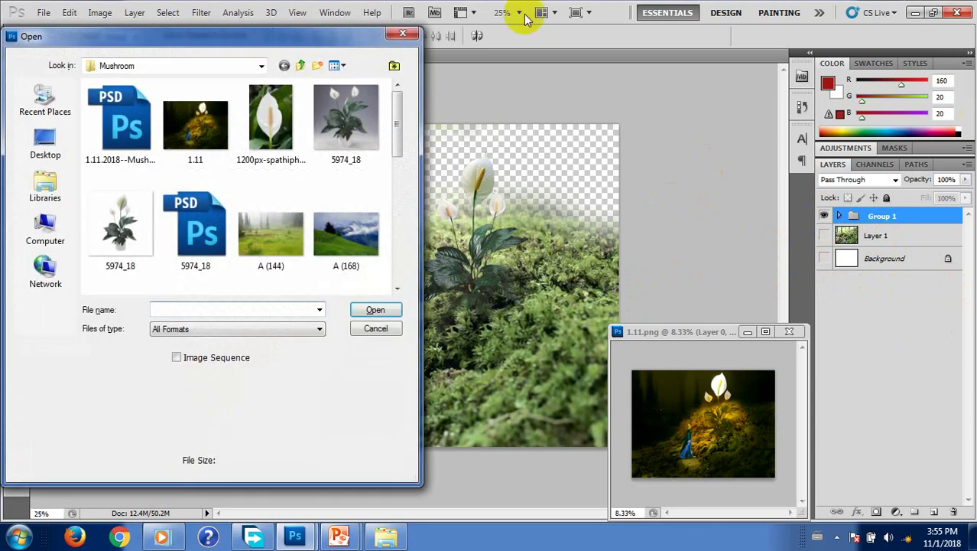
click(271, 256)
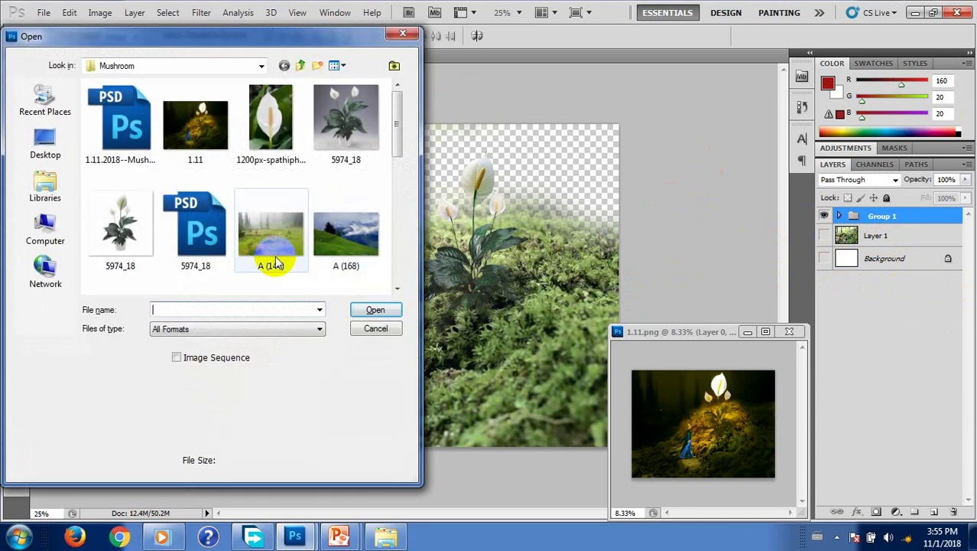
click(374, 311)
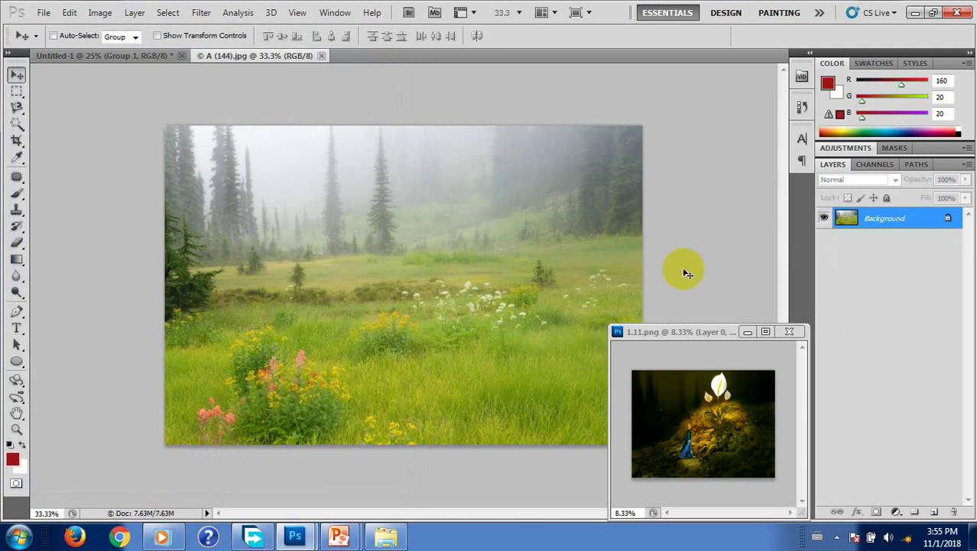
mouse_move(563, 419)
mouse_down()
mouse_move(665, 371)
mouse_move(419, 301)
mouse_move(385, 323)
mouse_move(392, 326)
mouse_move(344, 281)
mouse_up()
mouse_move(382, 364)
mouse_down()
mouse_move(438, 312)
mouse_move(493, 227)
mouse_up()
Darken the meadow with Levels, setting the black input to 104.
key(ctrl+l)
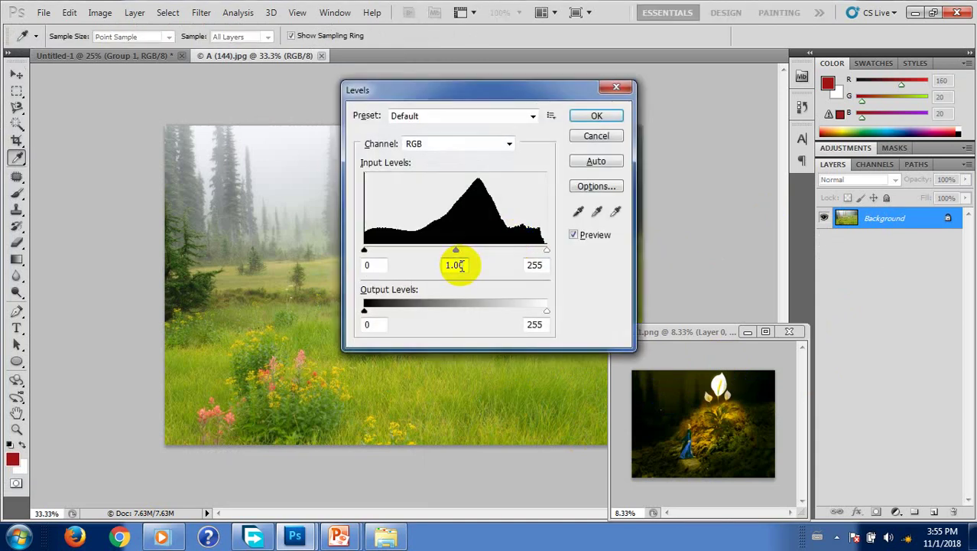
click(371, 264)
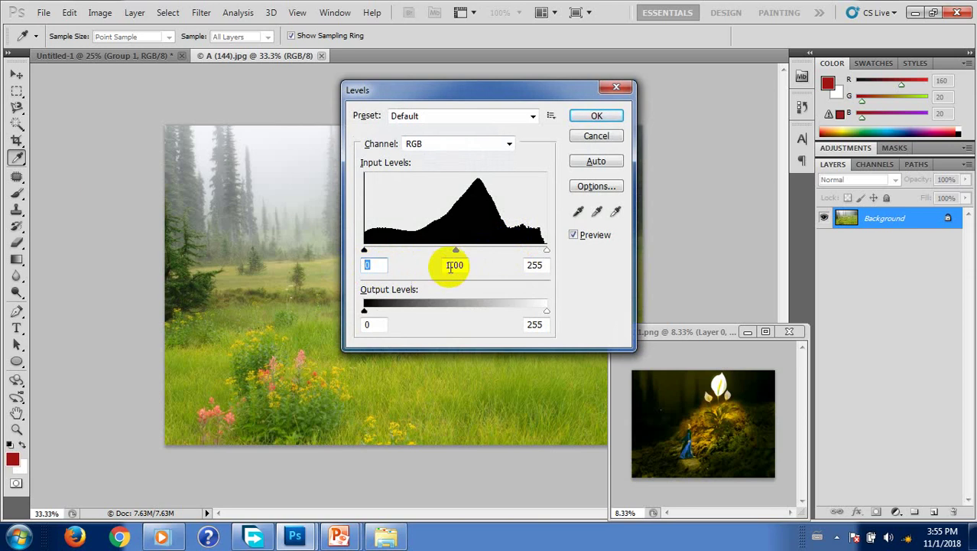
text(104)
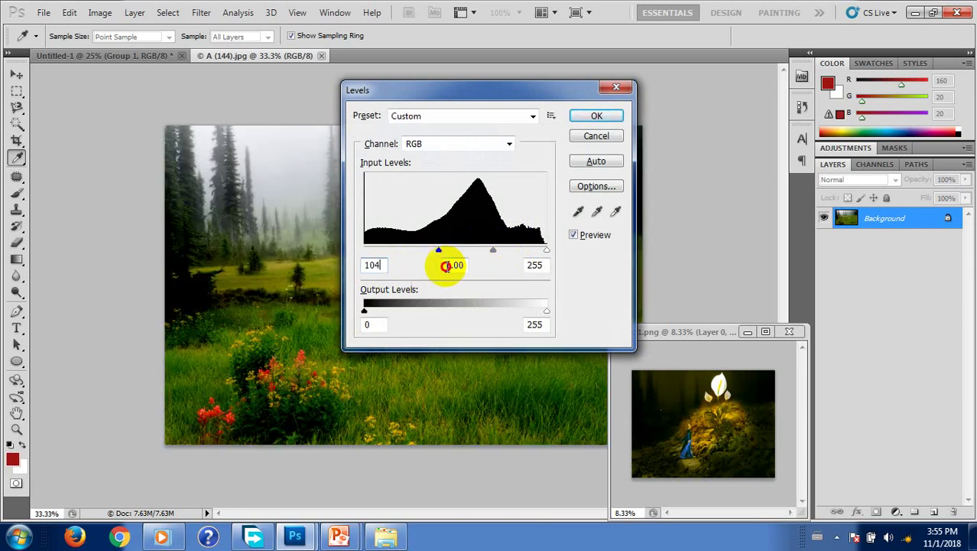
click(414, 271)
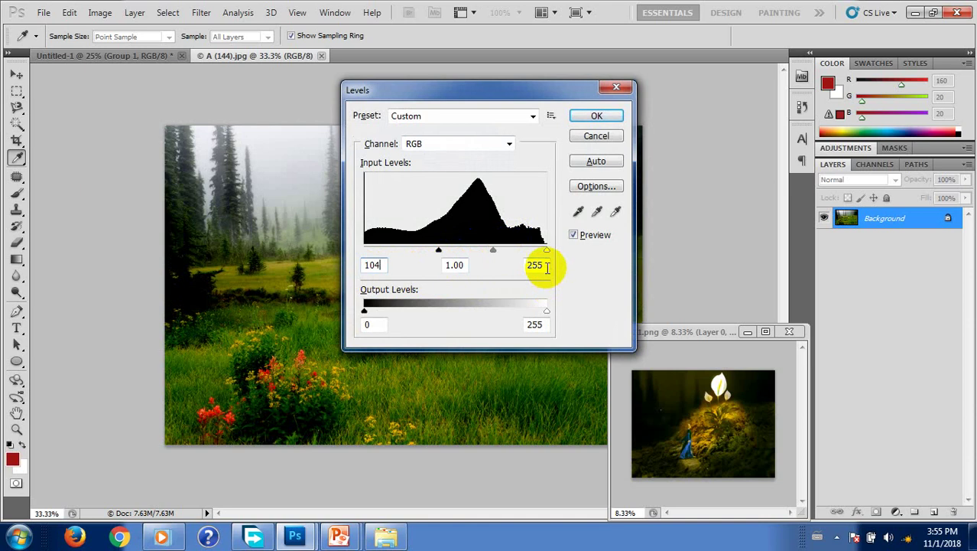
drag(542, 265, 501, 268)
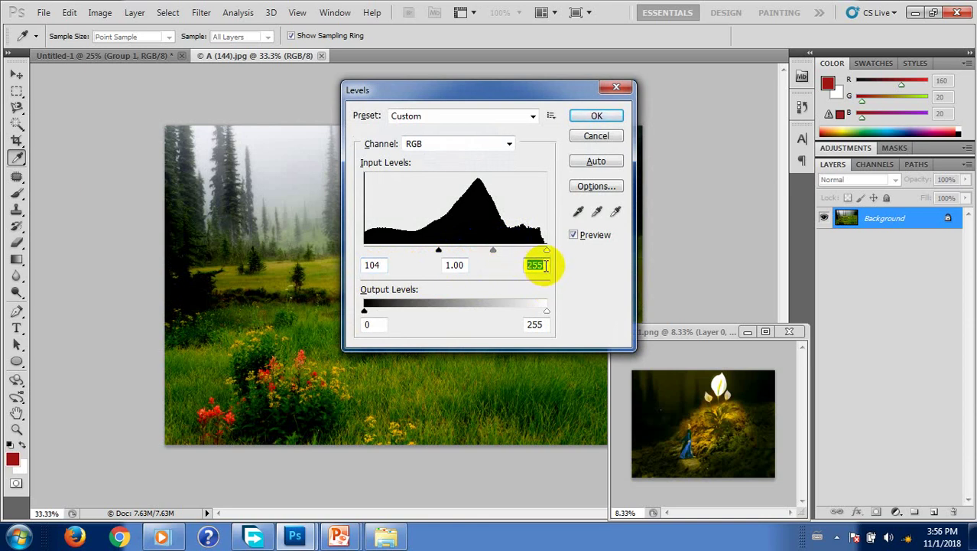
click(596, 116)
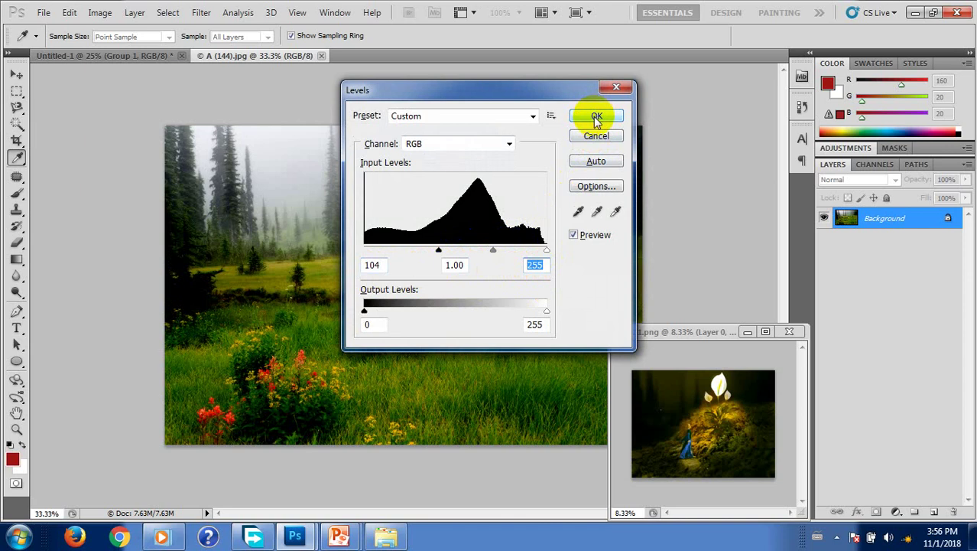
Copy the whole meadow, close A (144) unsaved, and paste it as Layer 4 beneath the plant layers.
key(v)
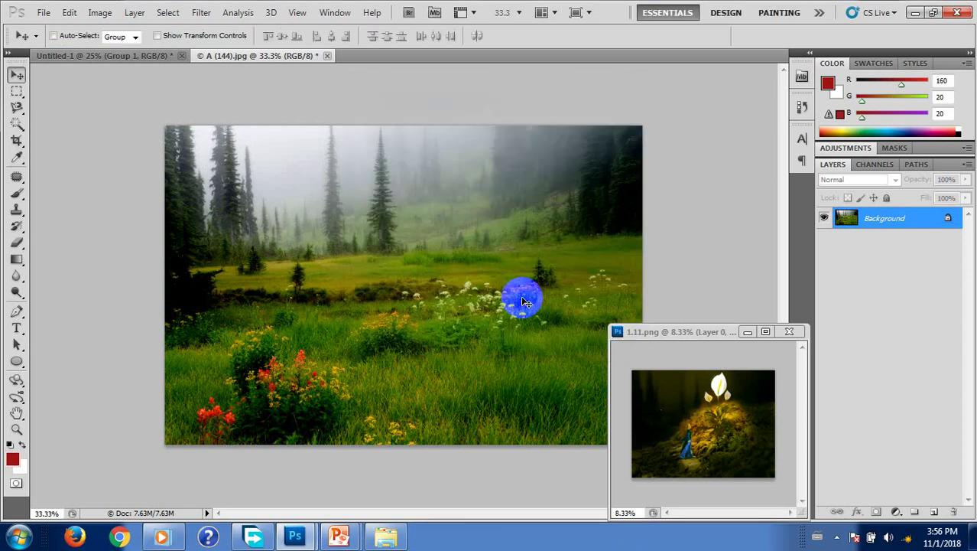
key(ctrl+a)
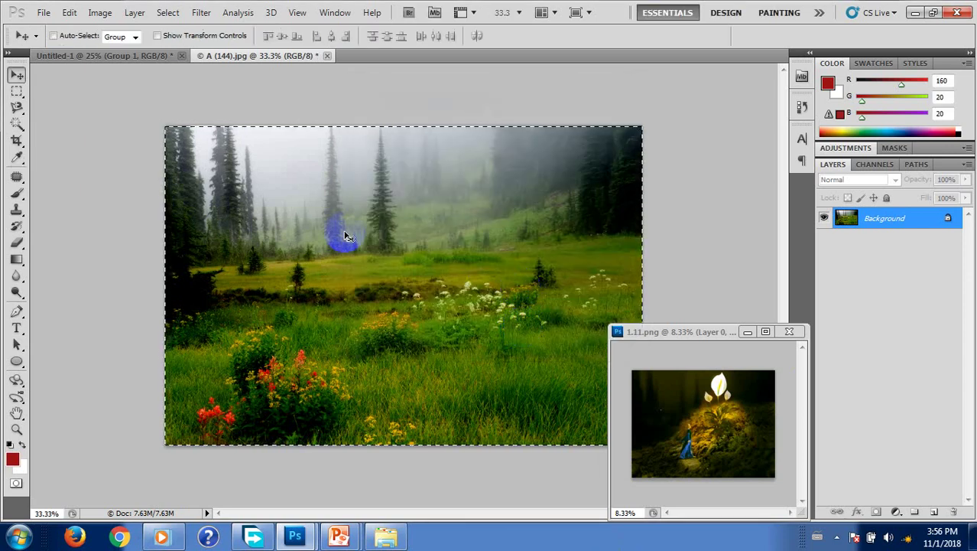
click(328, 55)
click(478, 118)
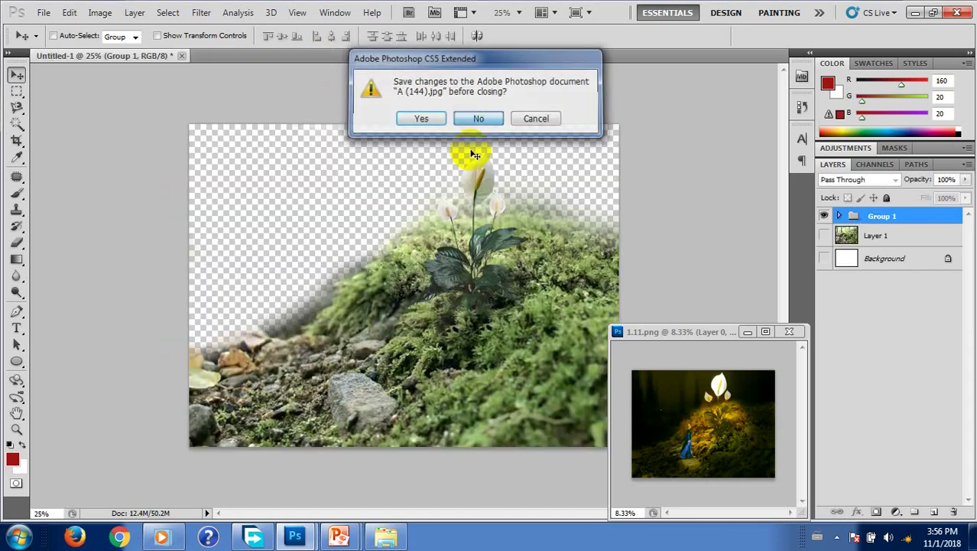
key(ctrl+v)
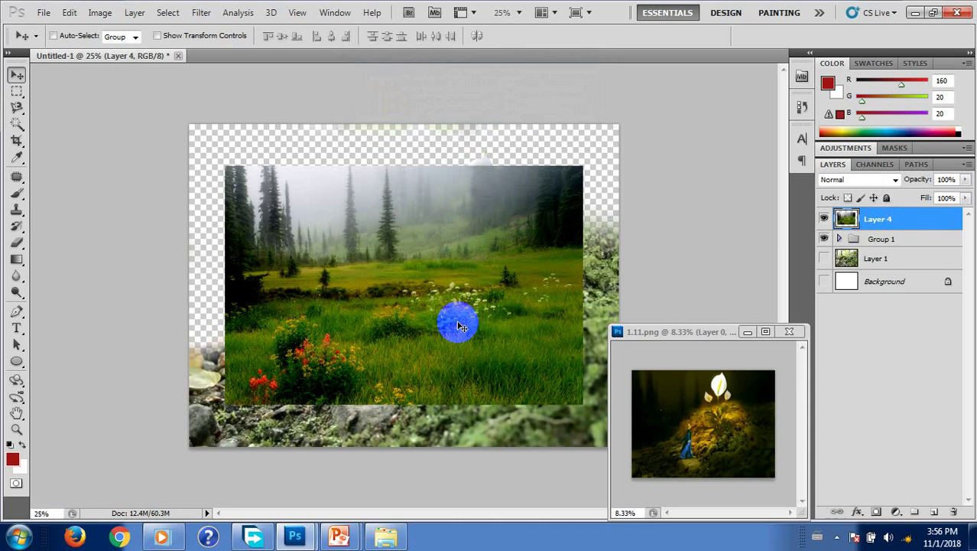
key(ctrl+shift+bracketleft)
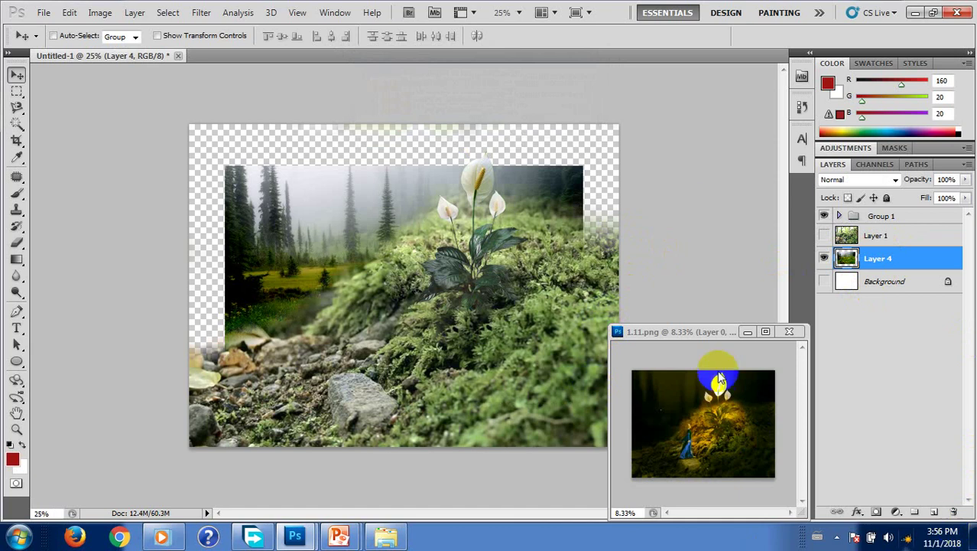
Scale Layer 4 to about 146% so the meadow fills the canvas.
key(ctrl+t)
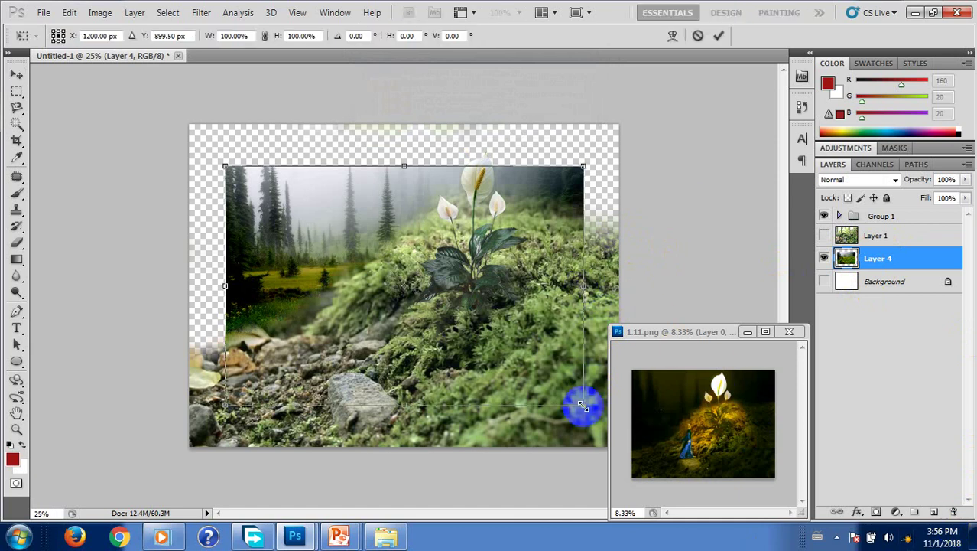
drag(583, 405, 651, 485)
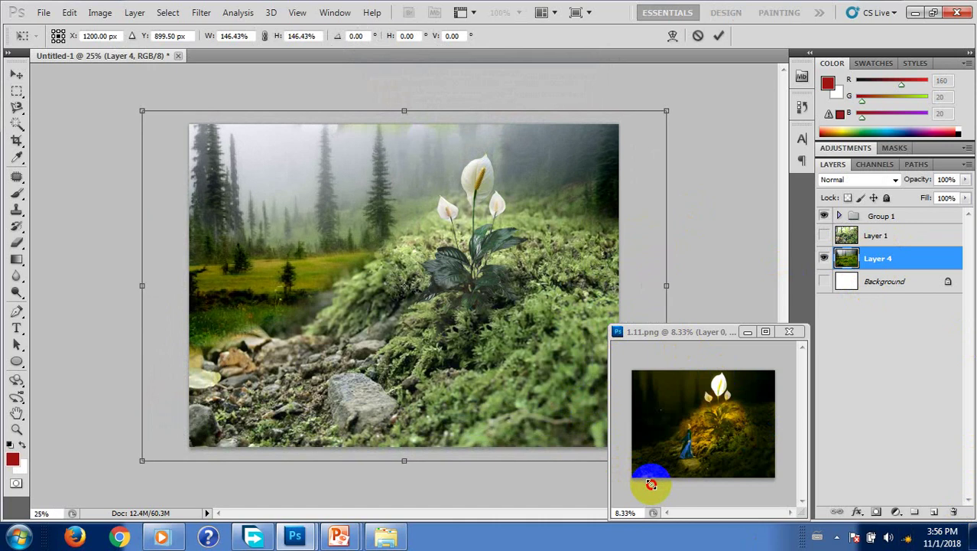
mouse_move(545, 382)
mouse_down()
mouse_move(524, 375)
mouse_move(543, 394)
mouse_up()
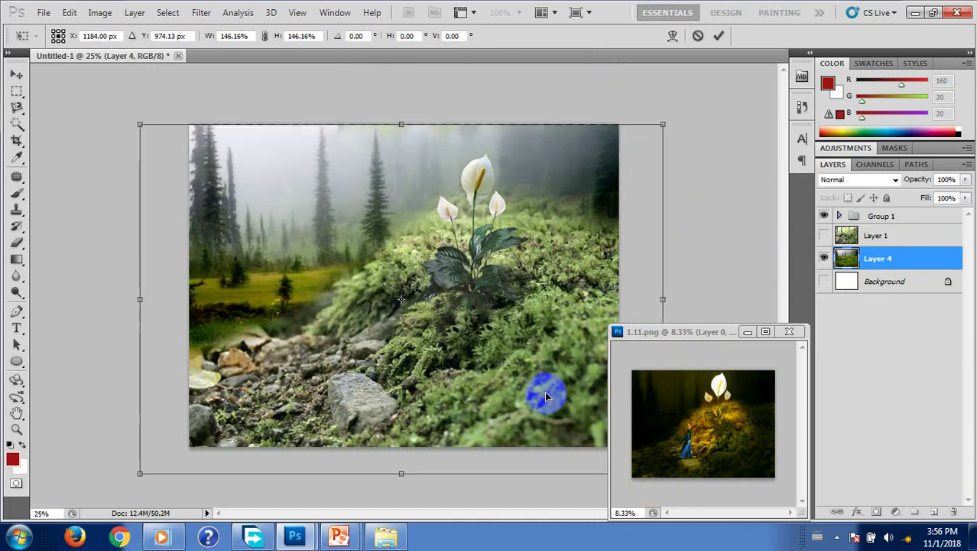
drag(546, 390, 570, 393)
key(Return)
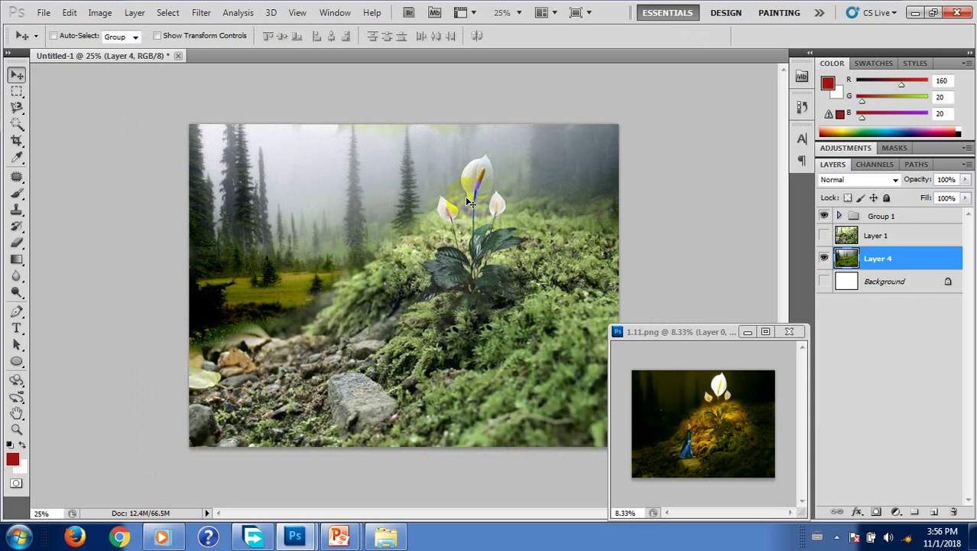
Enlarge the peace lily on Layer 2 to about 124%, reposition it on the mound, and collapse Group 1.
click(839, 215)
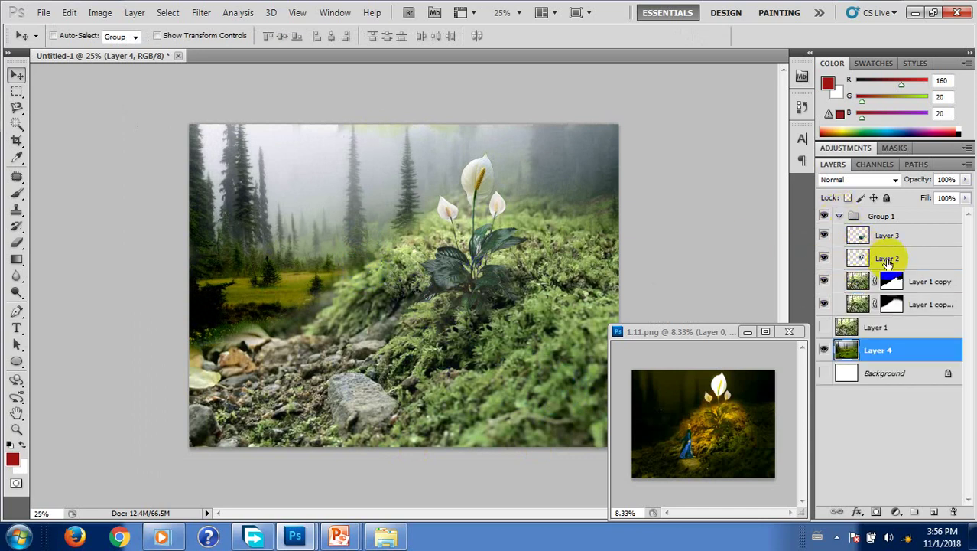
click(868, 258)
key(ctrl+t)
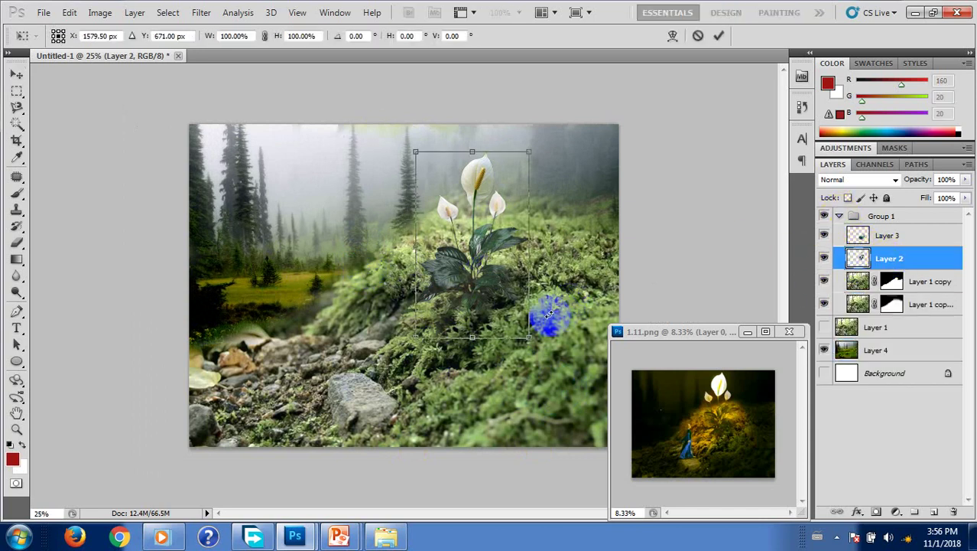
drag(528, 337, 554, 354)
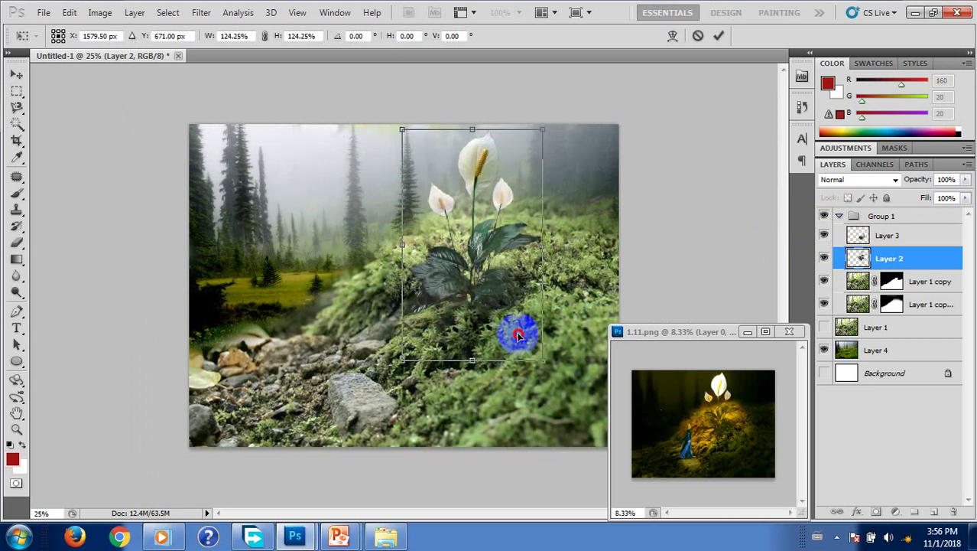
drag(517, 332, 517, 323)
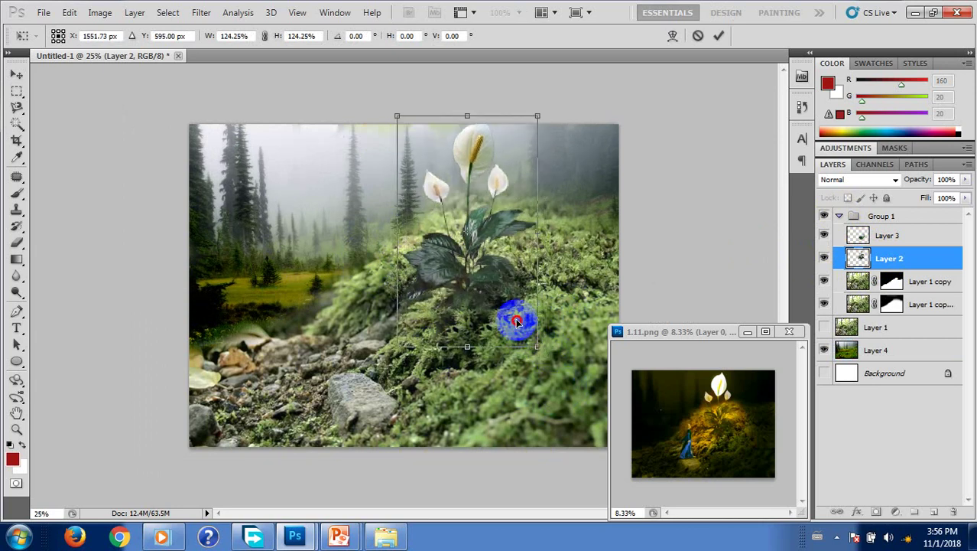
key(Return)
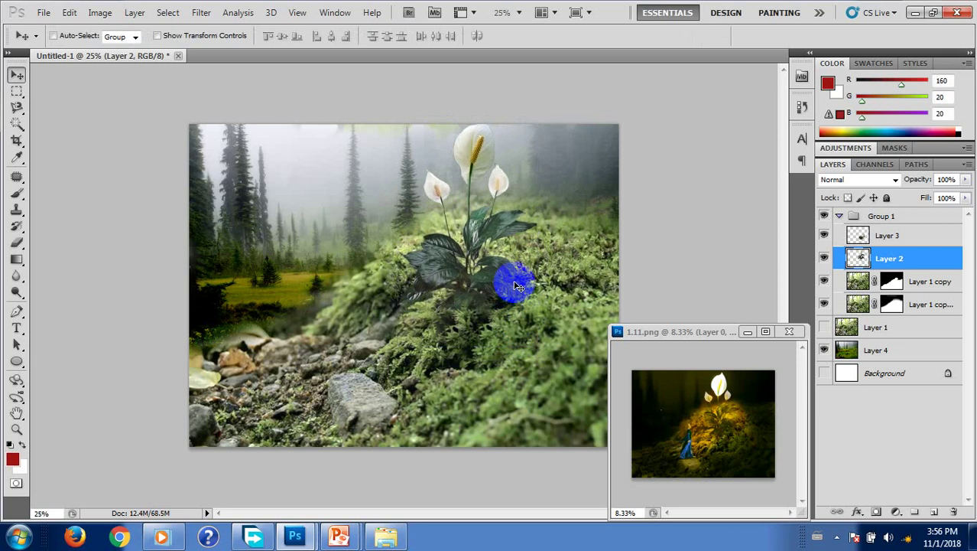
drag(517, 286, 516, 294)
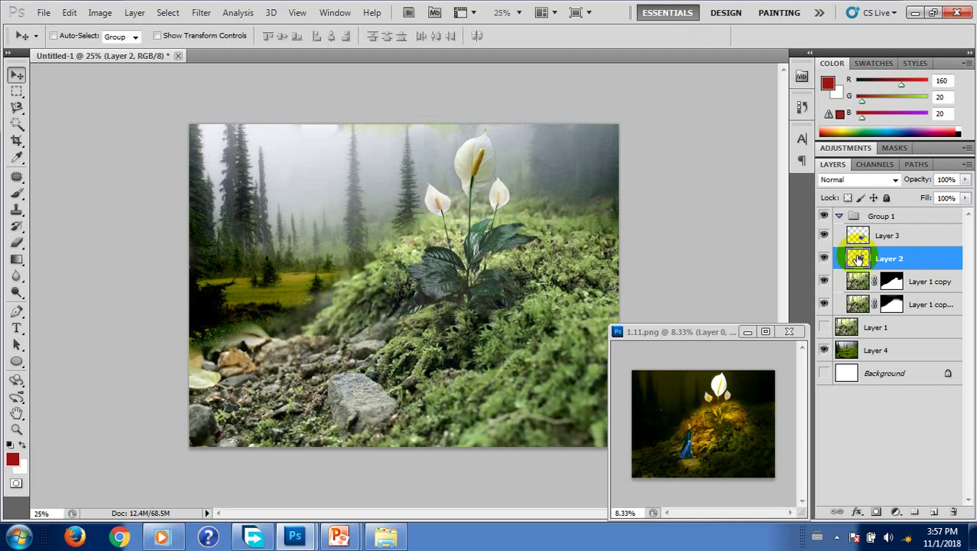
click(839, 216)
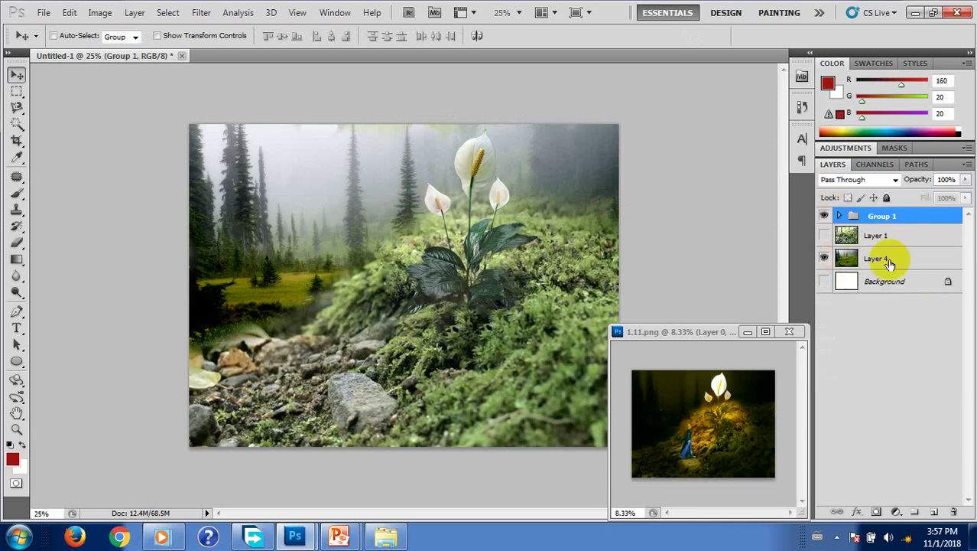
Convert Layer 4 into a smart object.
mouse_move(878, 258)
mouse_down()
mouse_move(462, 342)
mouse_move(261, 284)
mouse_up()
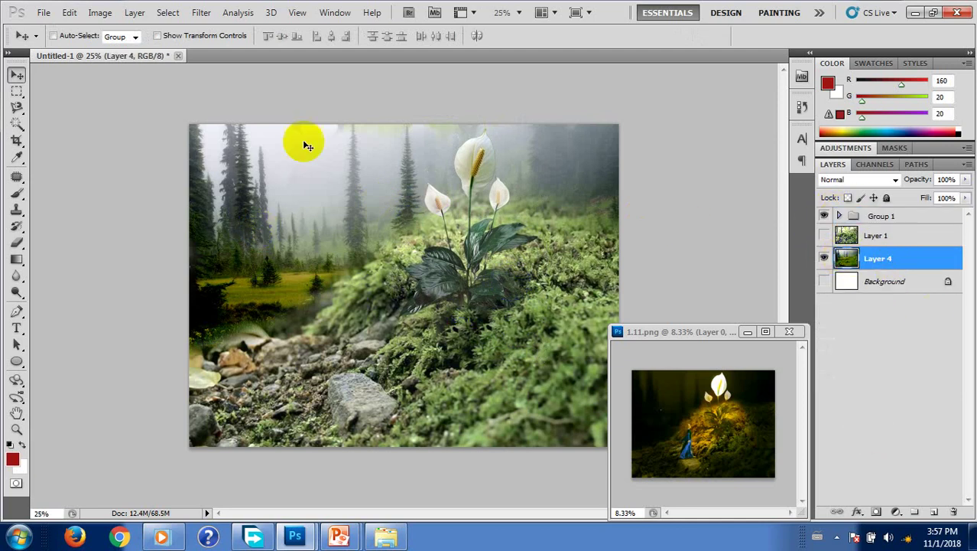
right_click(880, 260)
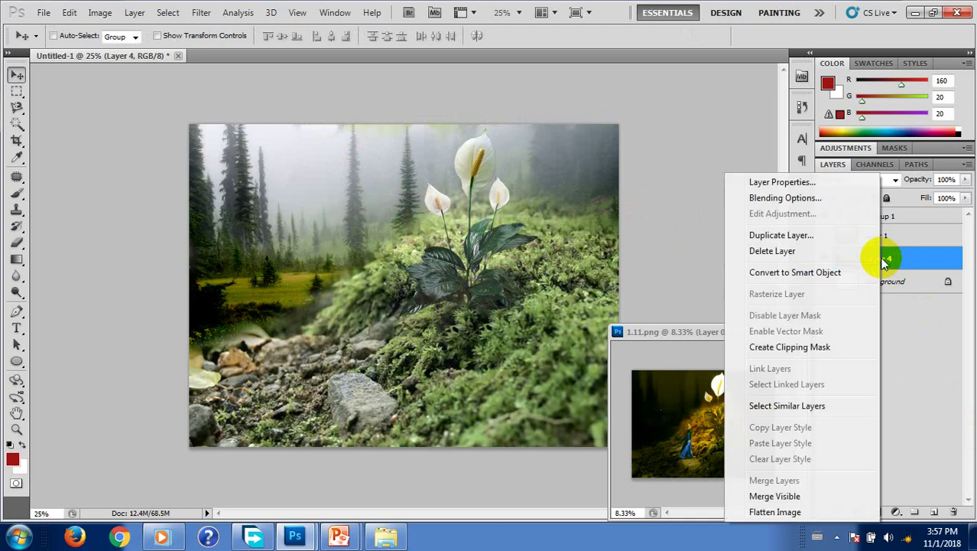
click(808, 275)
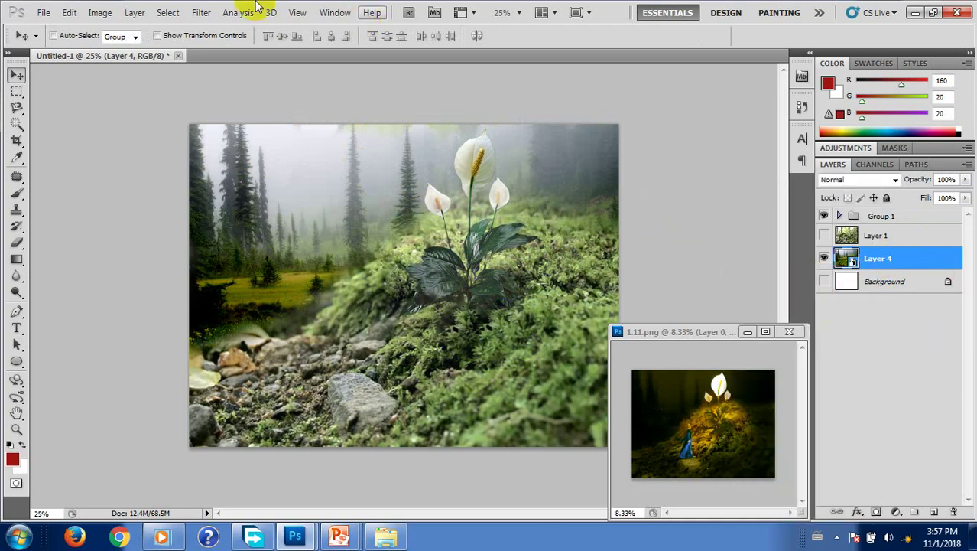
Blur Layer 4 with a 13.9-pixel Gaussian Blur, briefly checking 1.11.png before returning to Untitled-1.
click(202, 14)
mouse_move(209, 143)
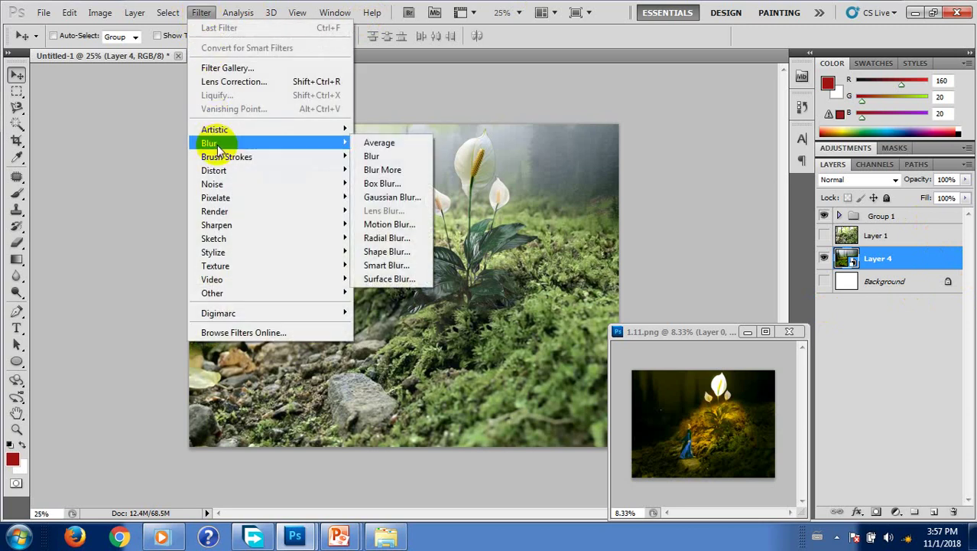
click(379, 202)
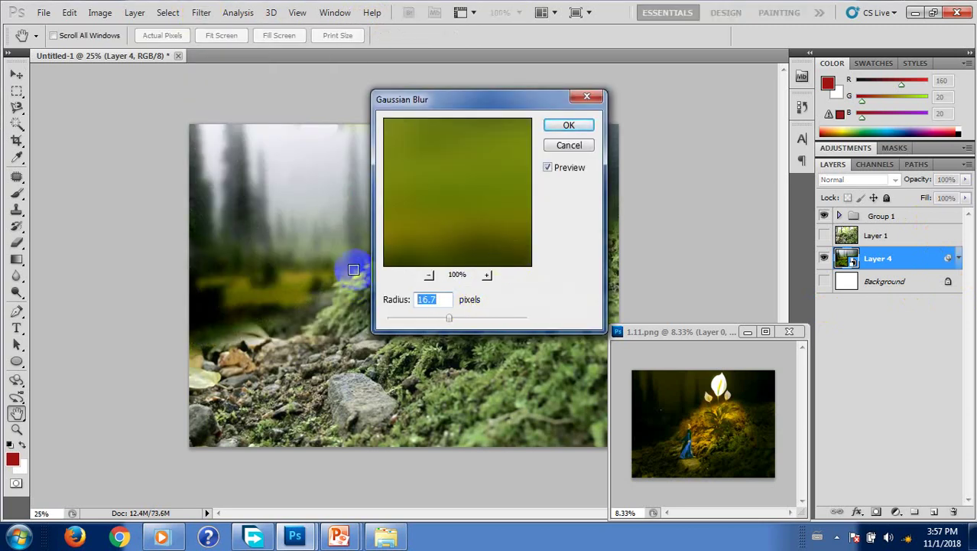
text(13.9)
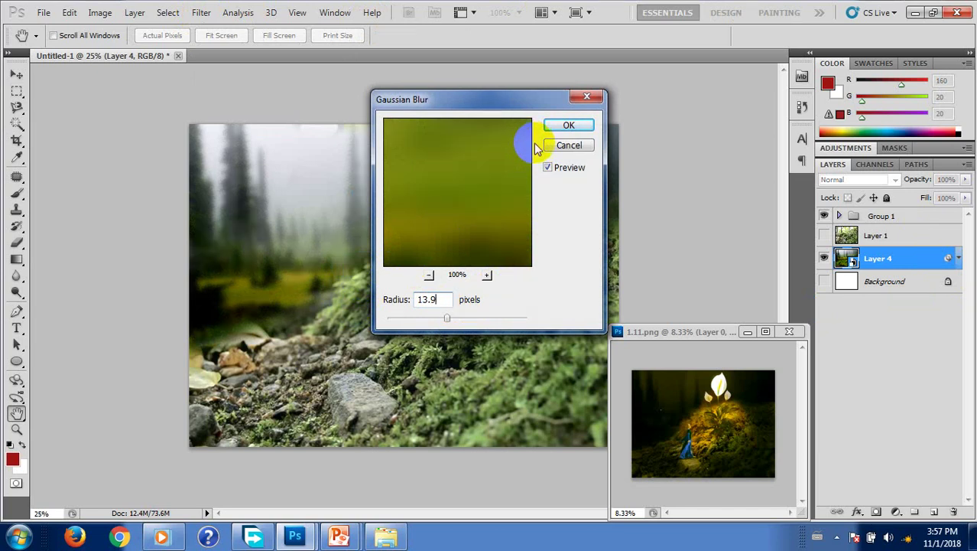
click(573, 127)
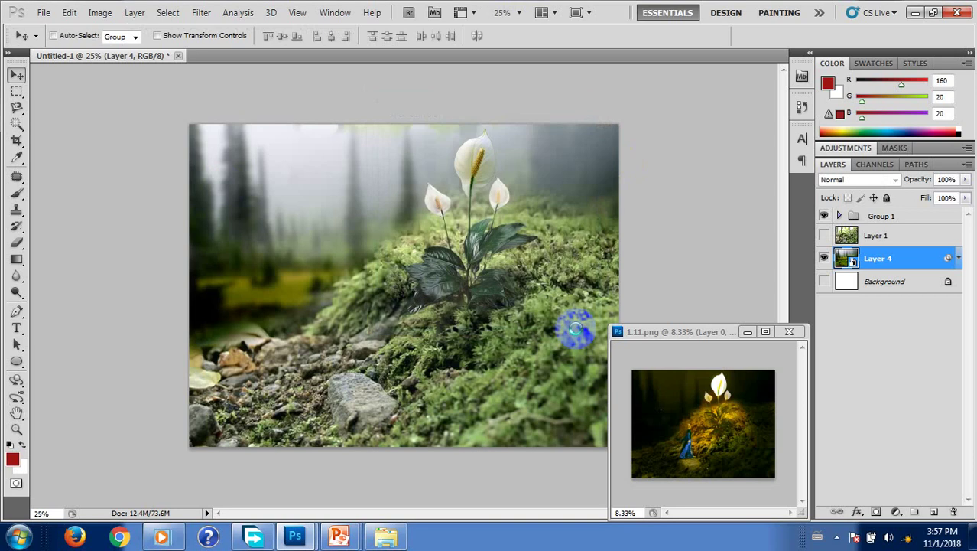
click(781, 332)
click(908, 288)
click(546, 192)
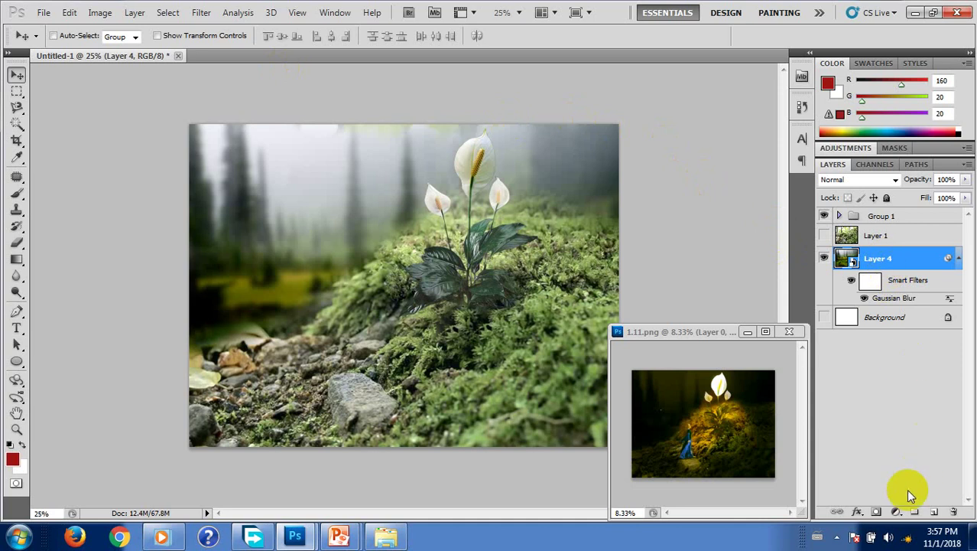
Add a Hue/Saturation adjustment layer with Saturation -31 and Lightness -36 above Layer 4.
click(894, 512)
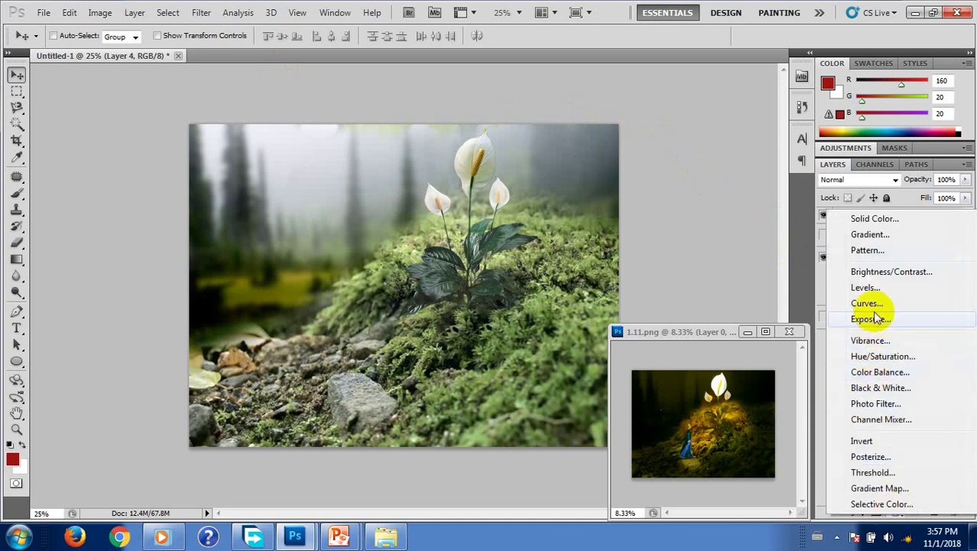
click(879, 356)
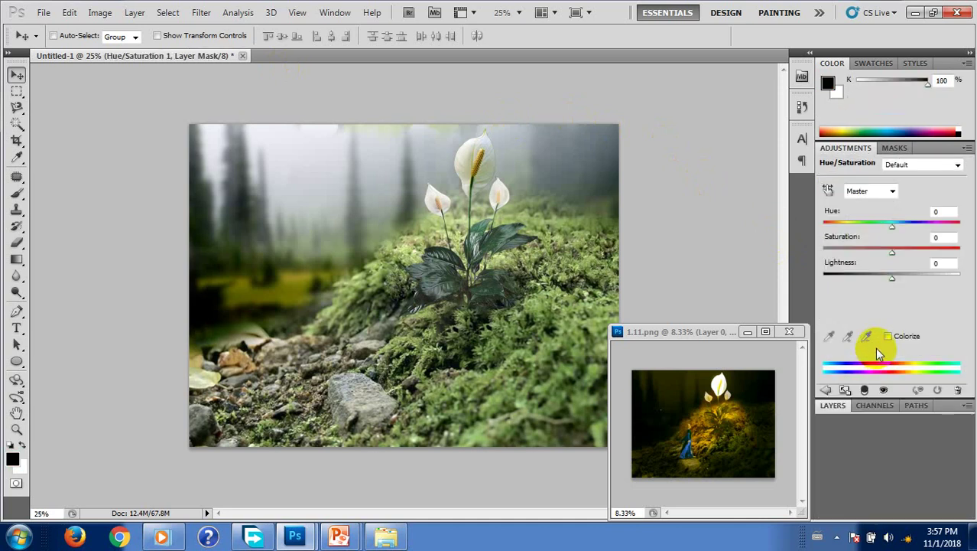
click(943, 237)
text(-3)
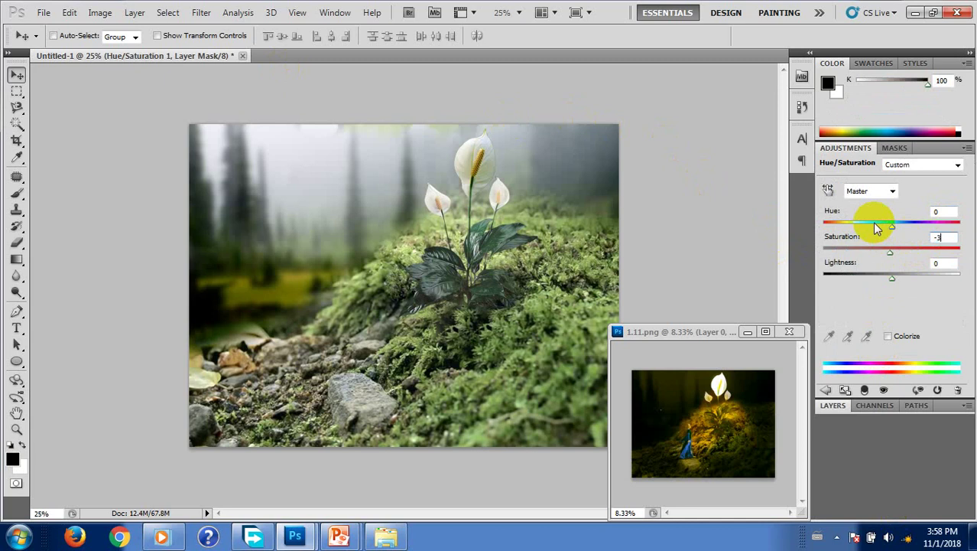
text(1)
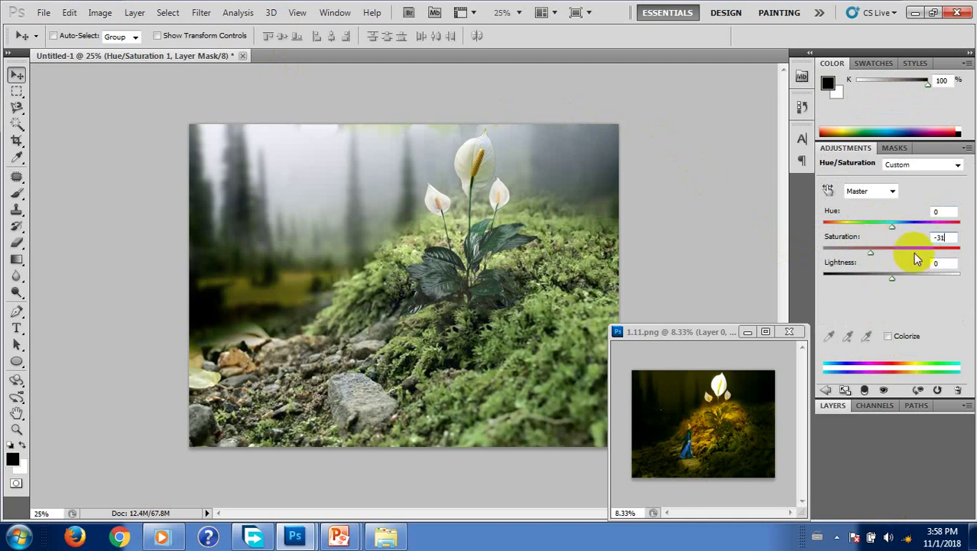
click(954, 263)
text(-3)
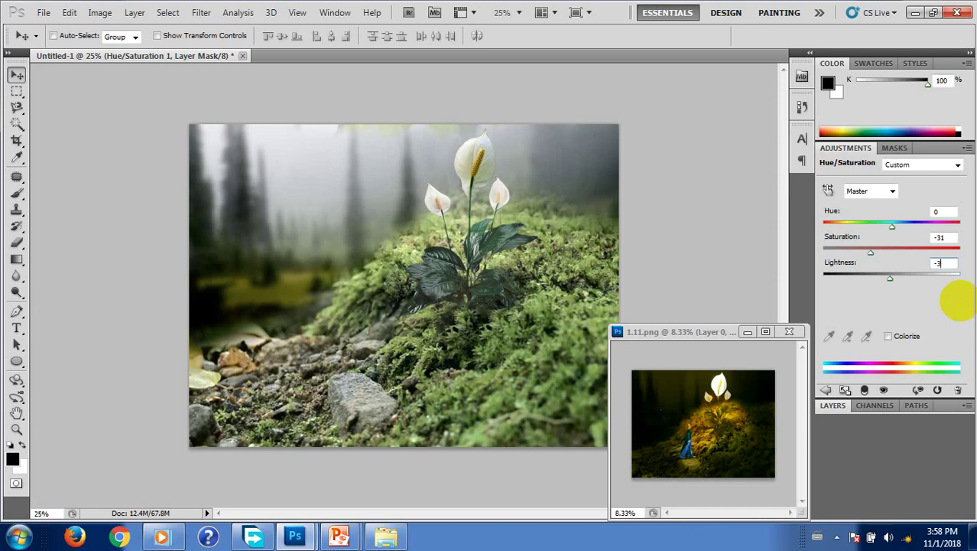
text(6)
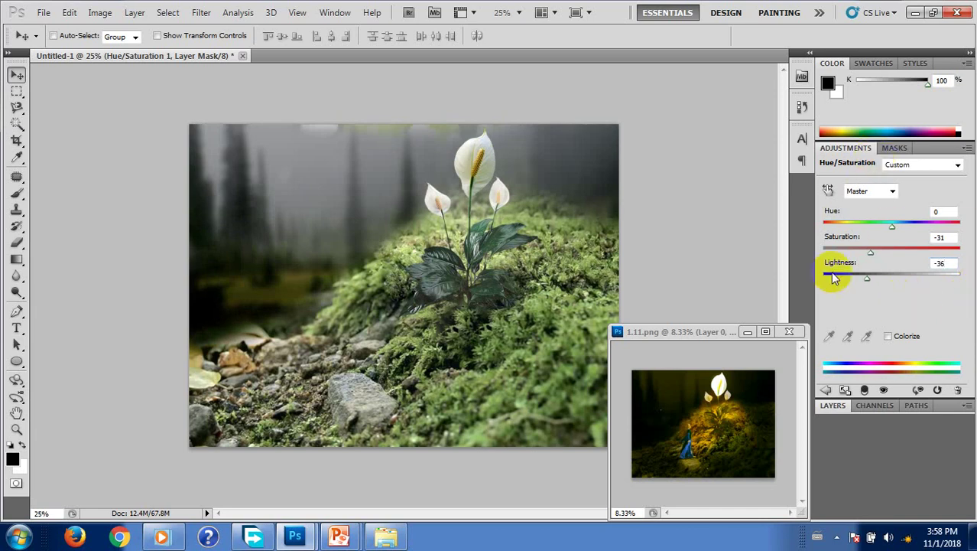
click(835, 406)
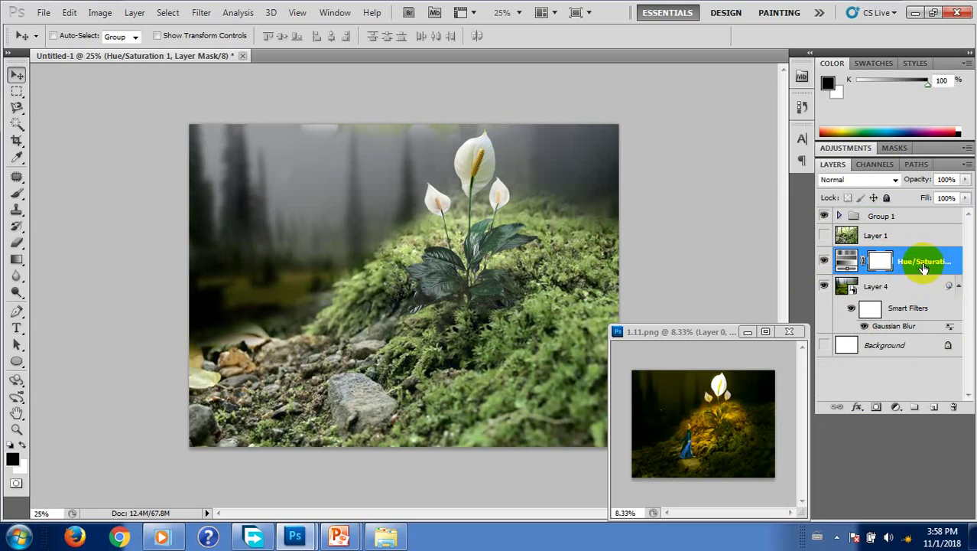
Add a Brightness/Contrast adjustment layer set to brightness -45 and contrast -11.
click(897, 407)
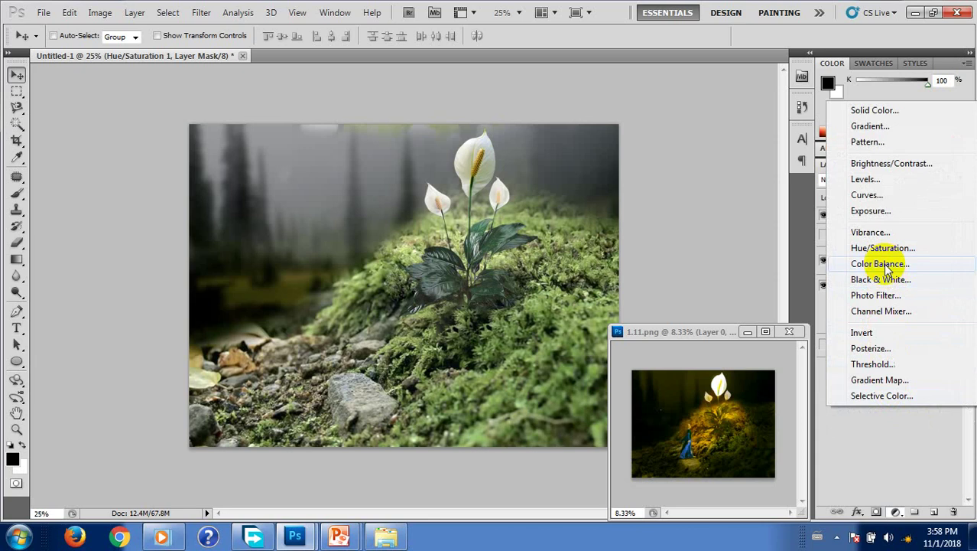
click(876, 165)
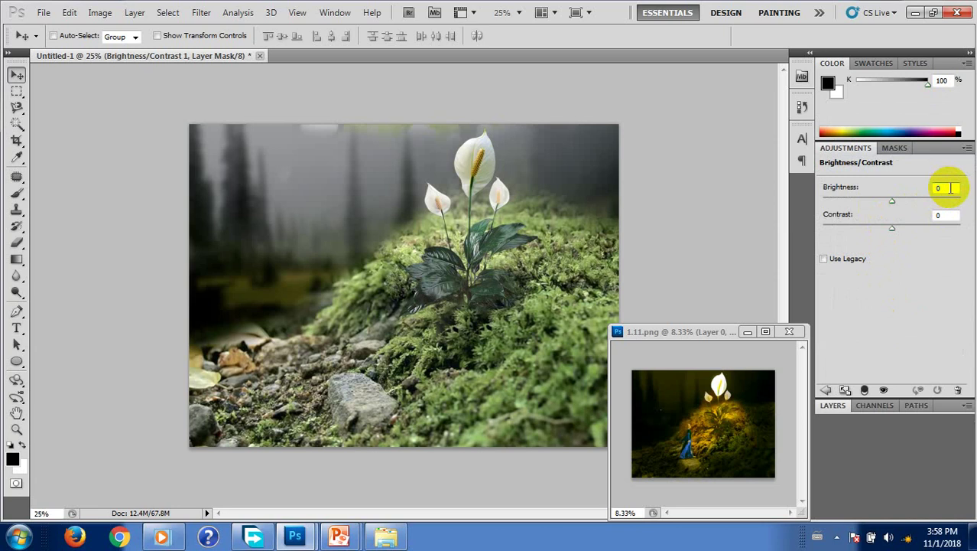
click(927, 189)
text(-45)
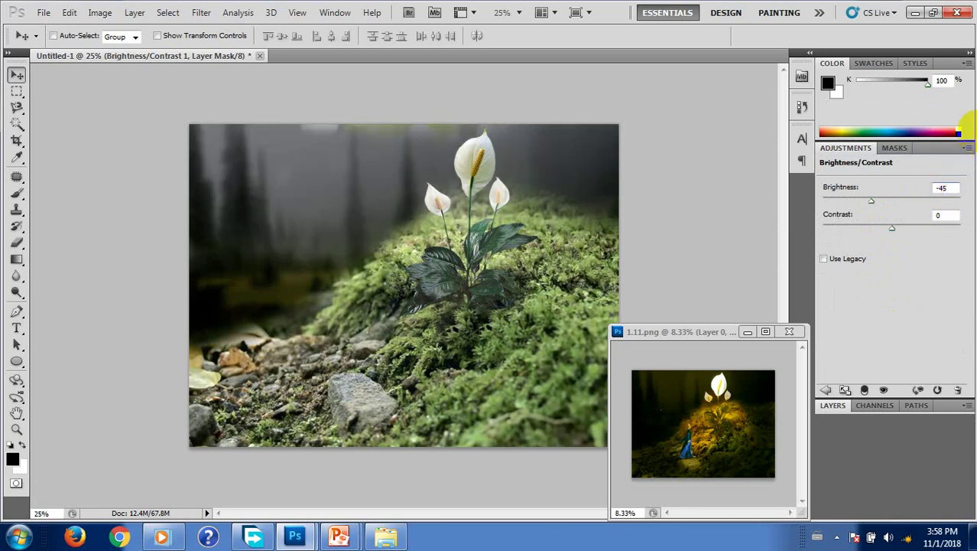
click(941, 215)
text(-11)
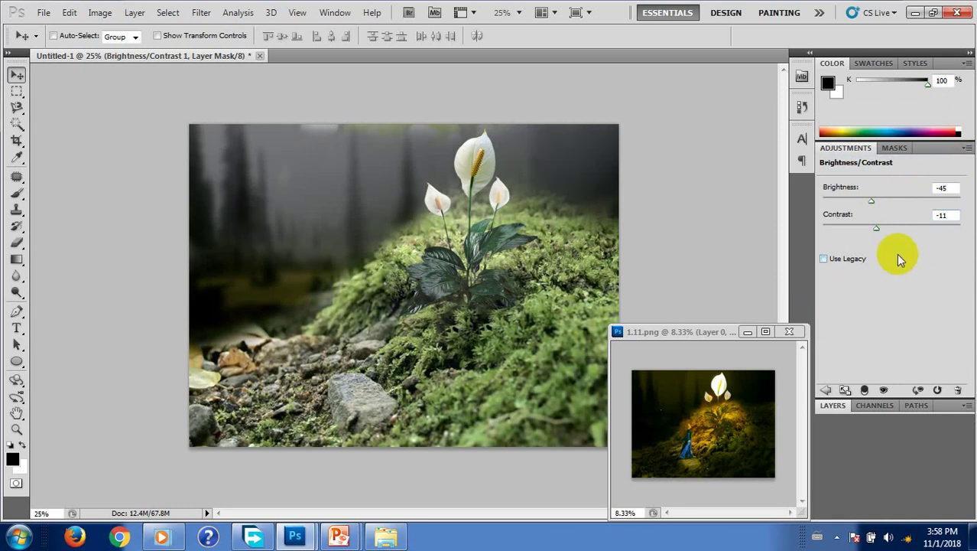
click(833, 404)
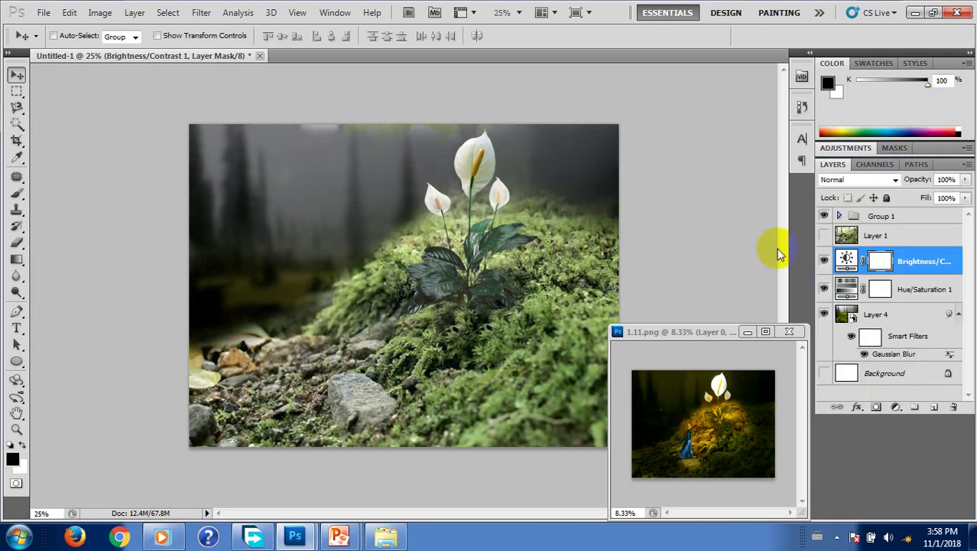
click(475, 346)
mouse_move(475, 346)
mouse_down()
mouse_move(434, 398)
mouse_move(494, 281)
mouse_move(434, 280)
mouse_move(712, 443)
mouse_up()
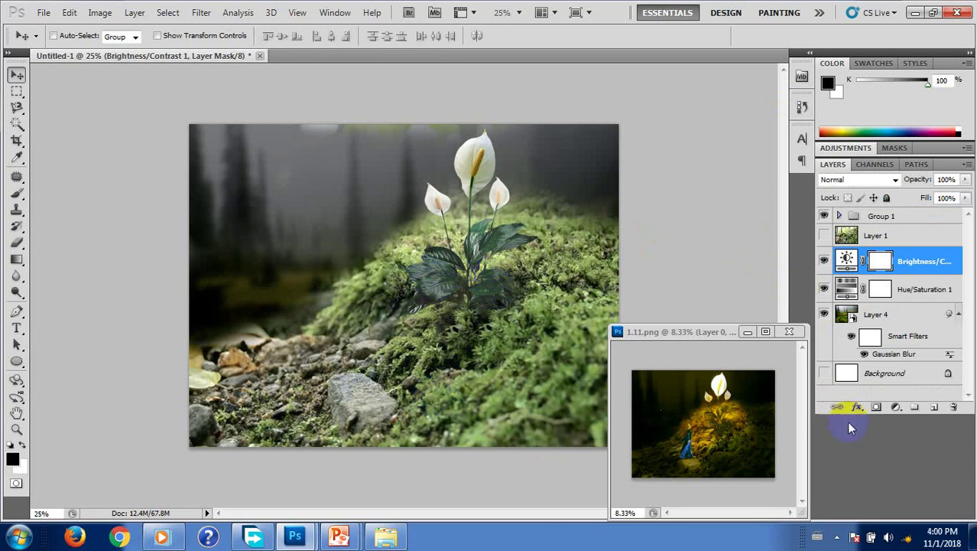
Add a Solid Color fill layer, Color Fill 1, in pure black (000000).
click(896, 407)
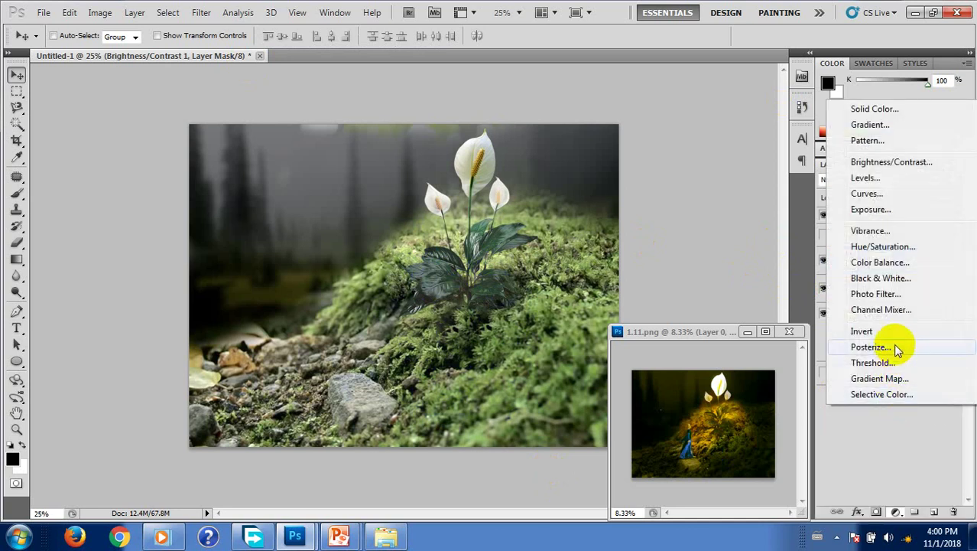
click(876, 109)
drag(617, 104, 806, 101)
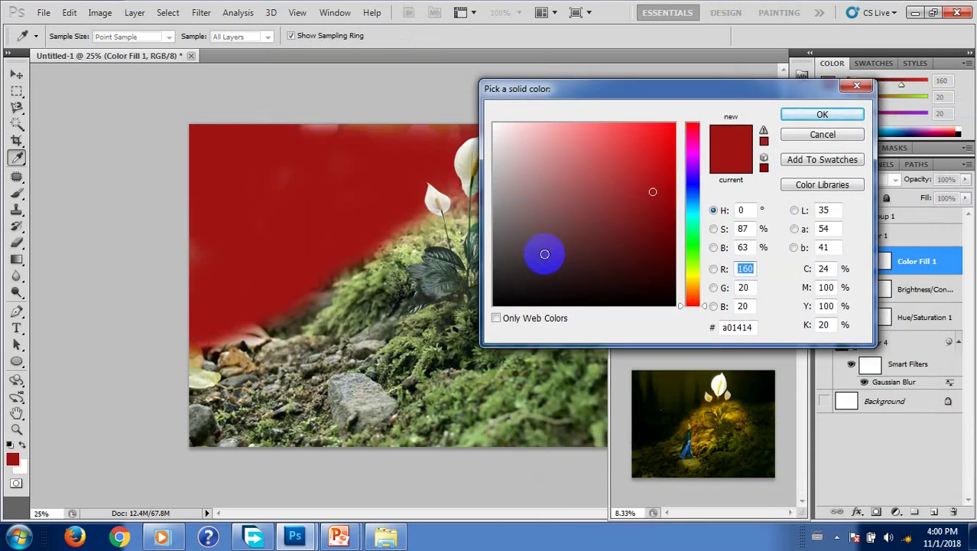
drag(656, 305, 672, 306)
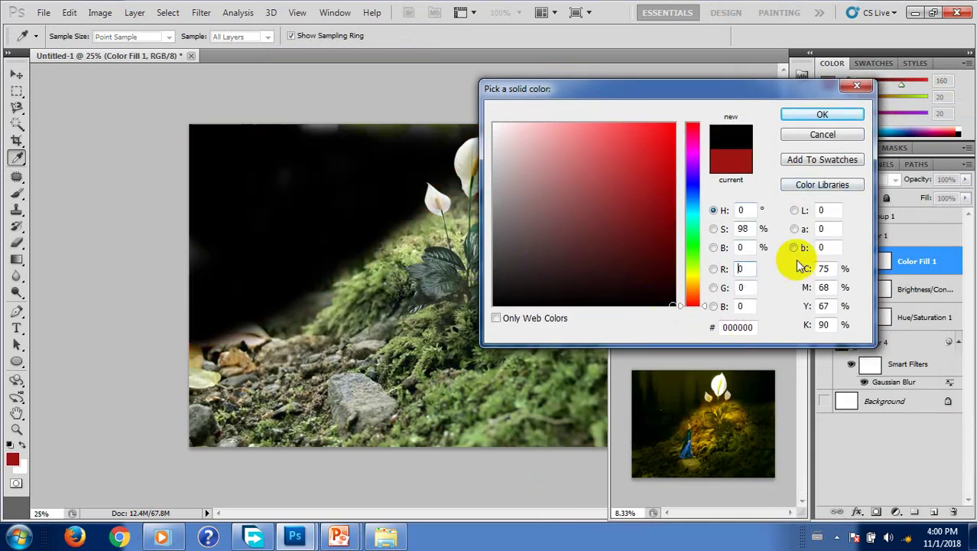
click(815, 115)
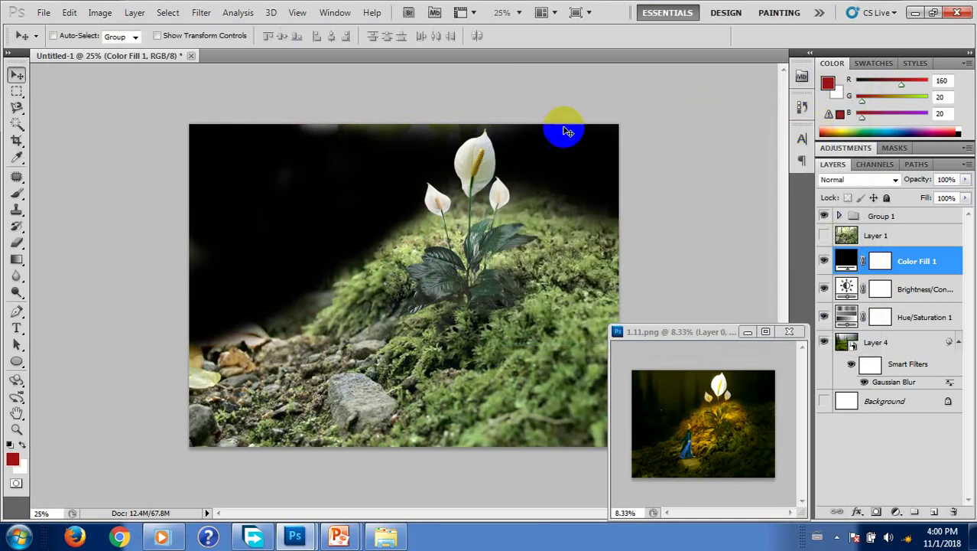
click(824, 262)
double_click(824, 261)
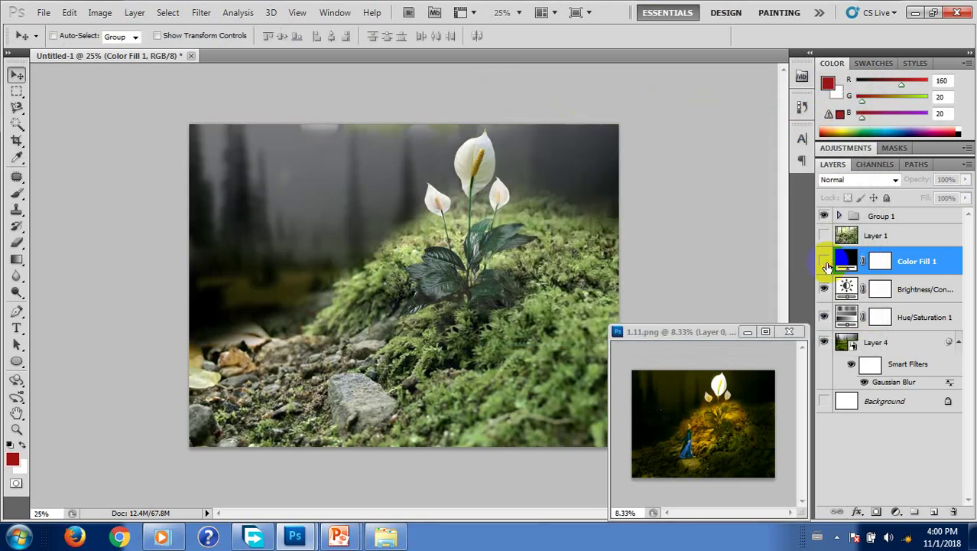
click(825, 262)
click(824, 261)
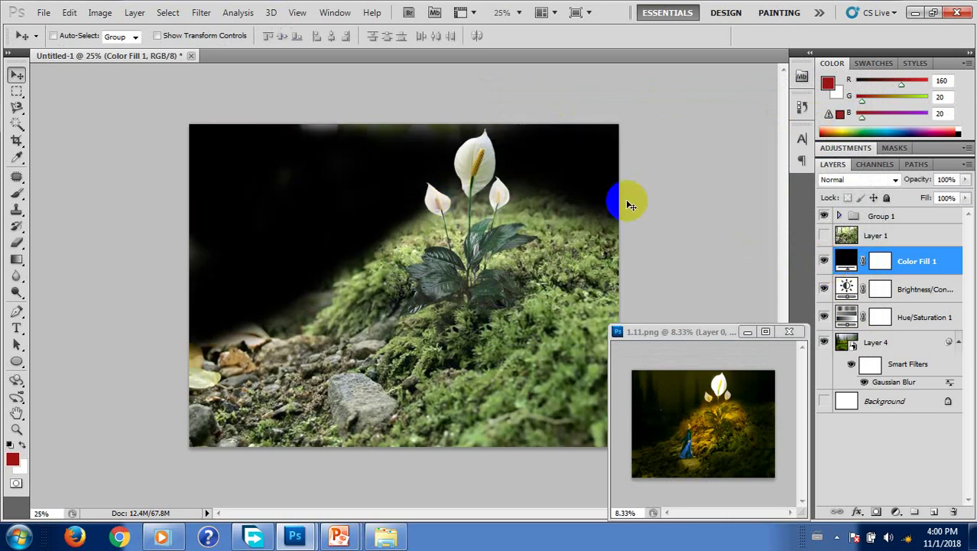
drag(437, 201, 642, 209)
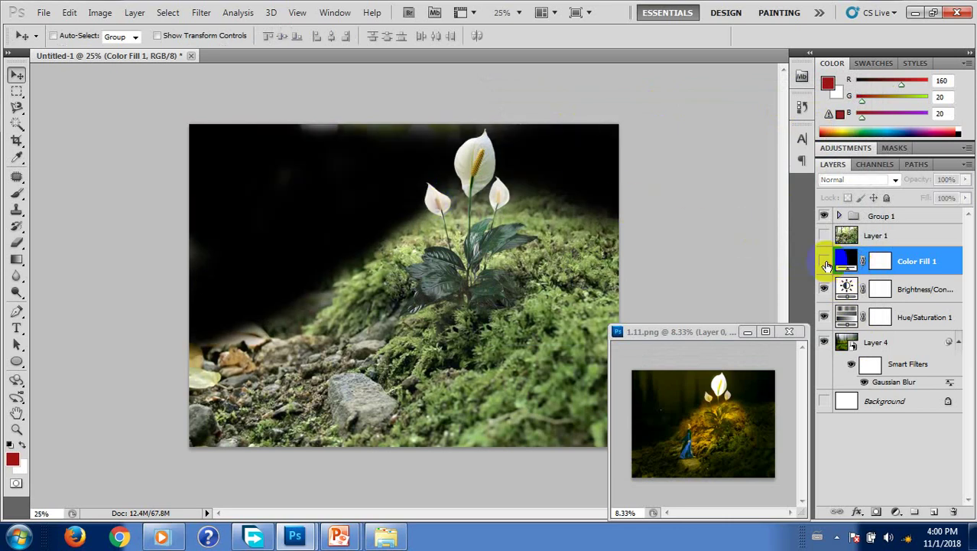
double_click(824, 261)
drag(825, 262, 819, 244)
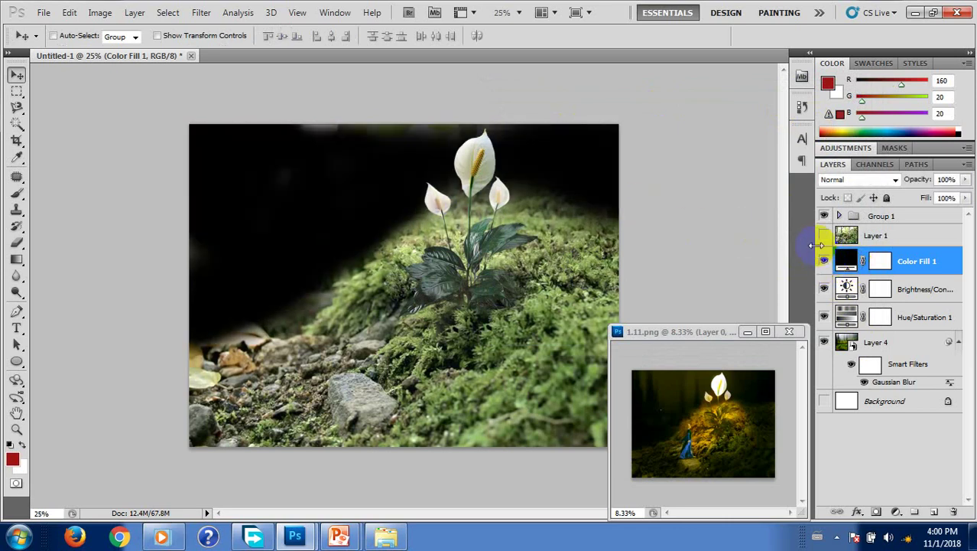
drag(966, 182, 946, 199)
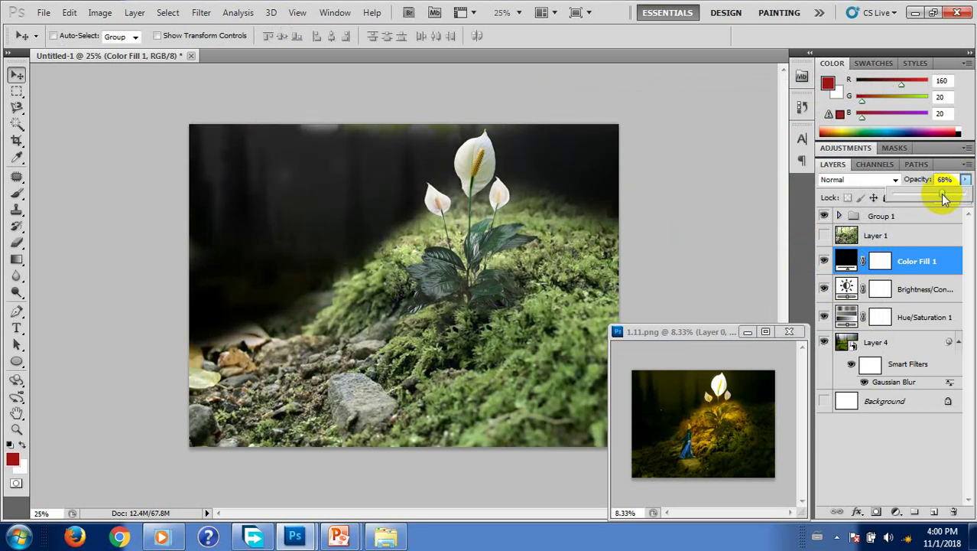
drag(945, 199, 945, 198)
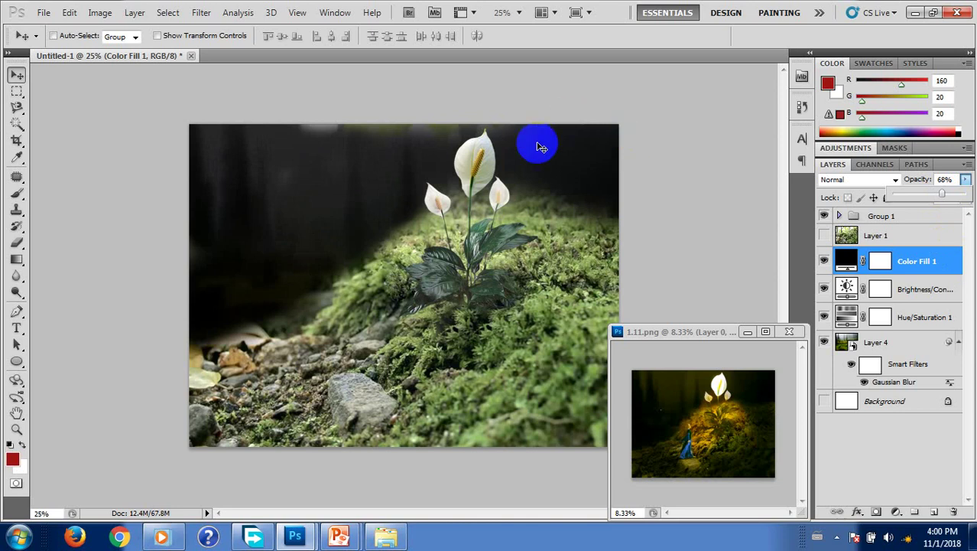
click(825, 343)
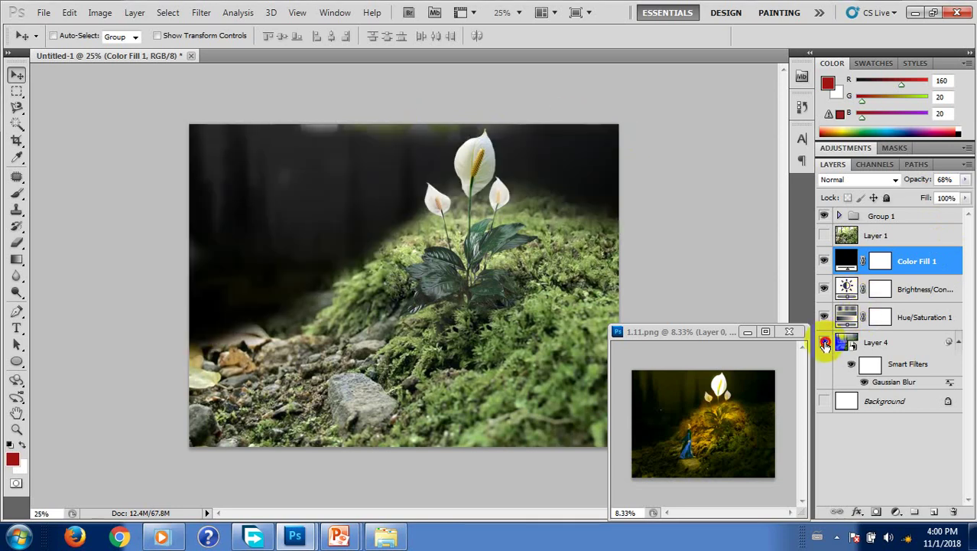
click(825, 344)
click(824, 343)
click(825, 343)
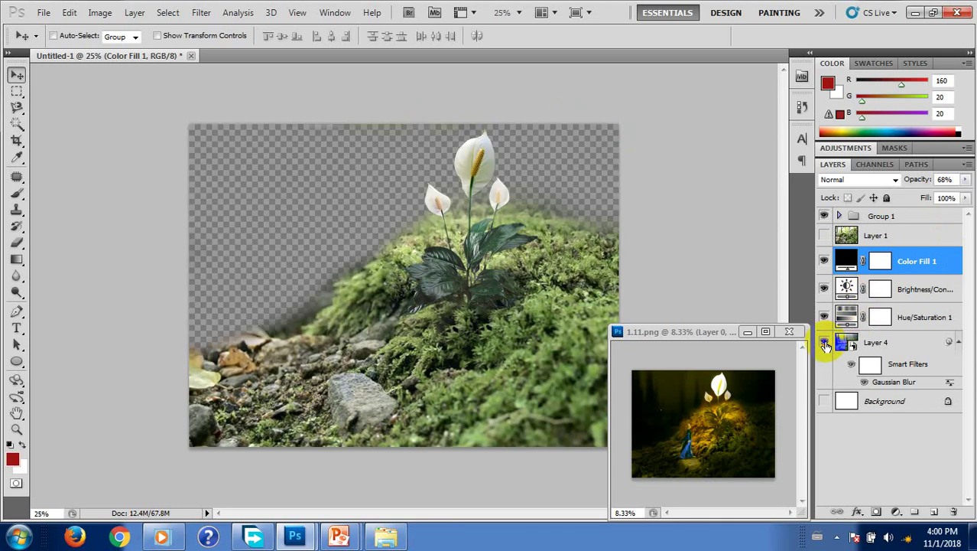
click(824, 343)
click(824, 343)
click(825, 261)
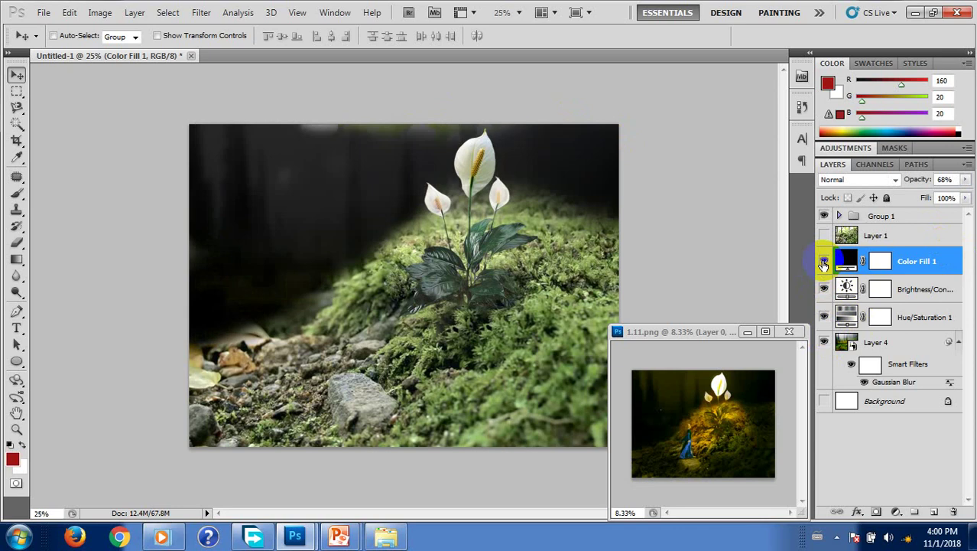
click(824, 261)
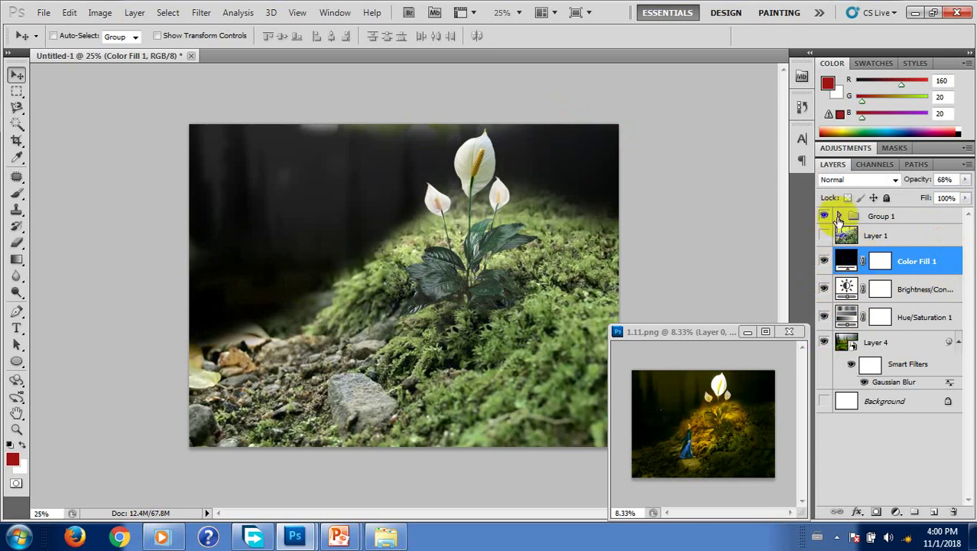
click(839, 216)
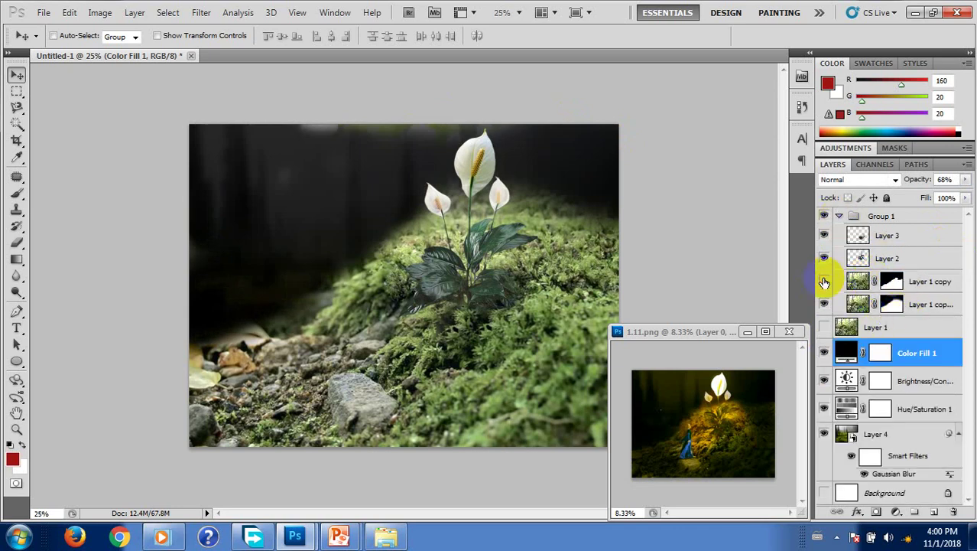
click(824, 303)
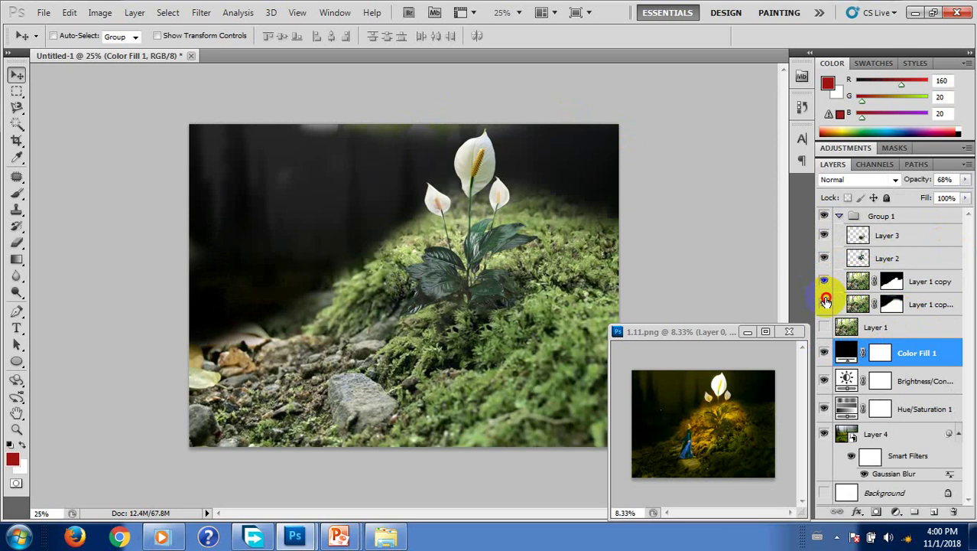
click(824, 303)
click(906, 306)
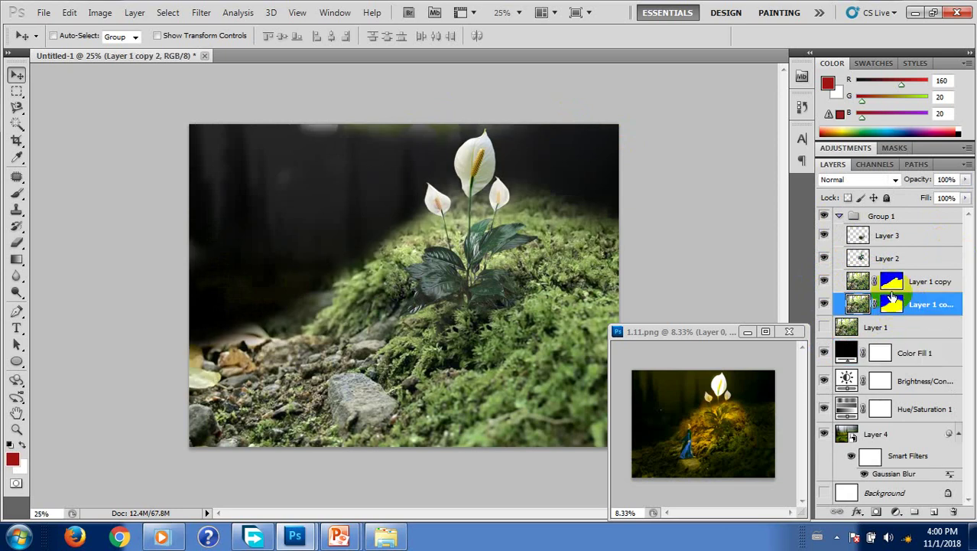
key(b)
drag(558, 125, 306, 124)
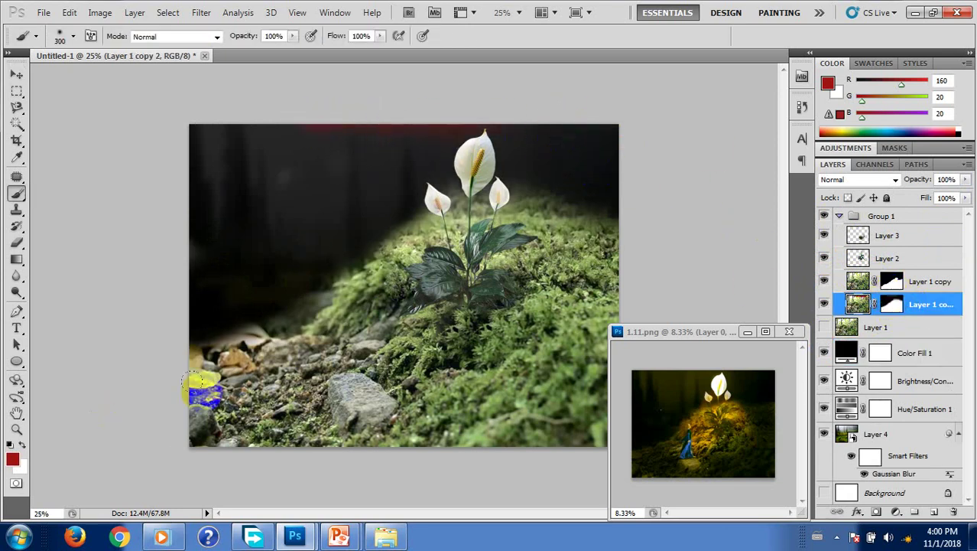
key(ctrl+alt+z)
click(11, 445)
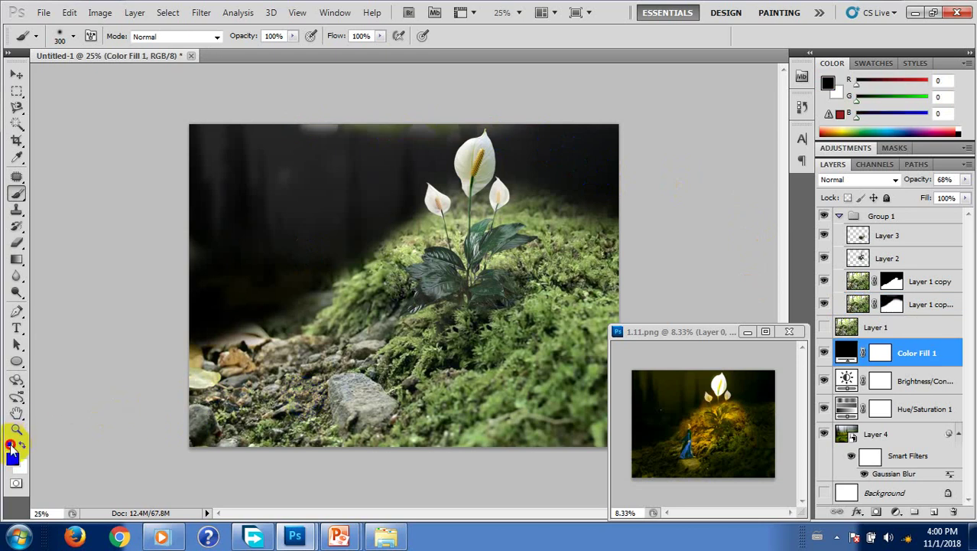
click(890, 304)
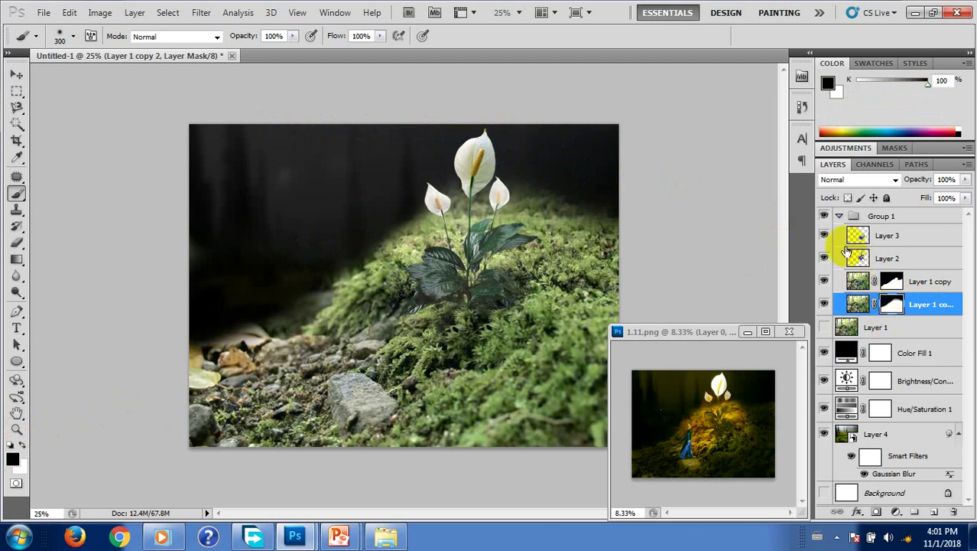
click(839, 217)
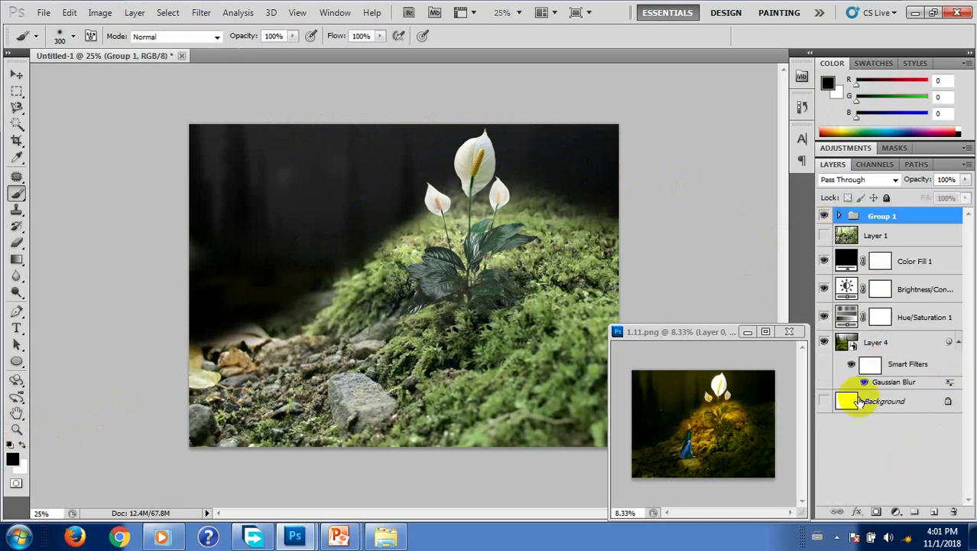
Select Color Fill 1, bring up 1.11.2018--Mushroom.psd, and target the fill layer's mask with a brush.
click(899, 263)
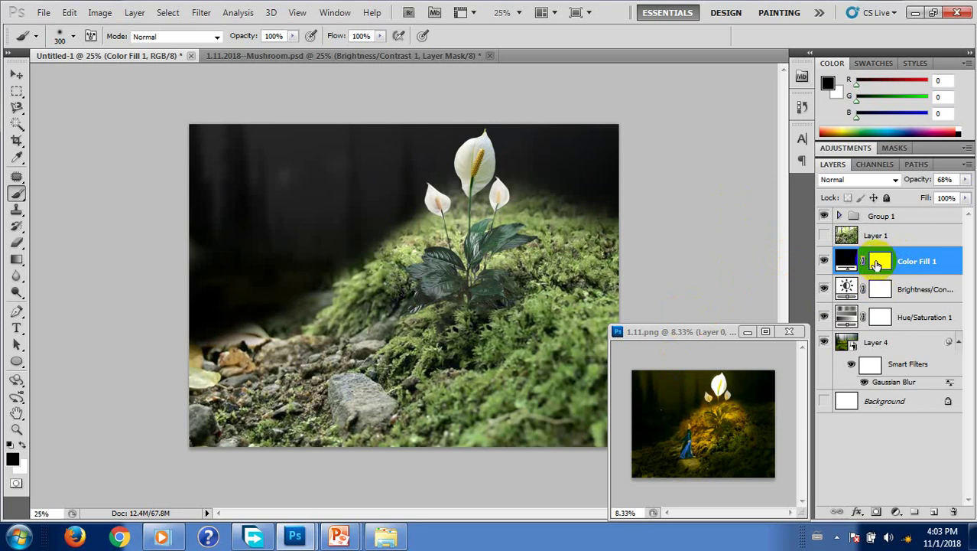
click(349, 146)
click(347, 221)
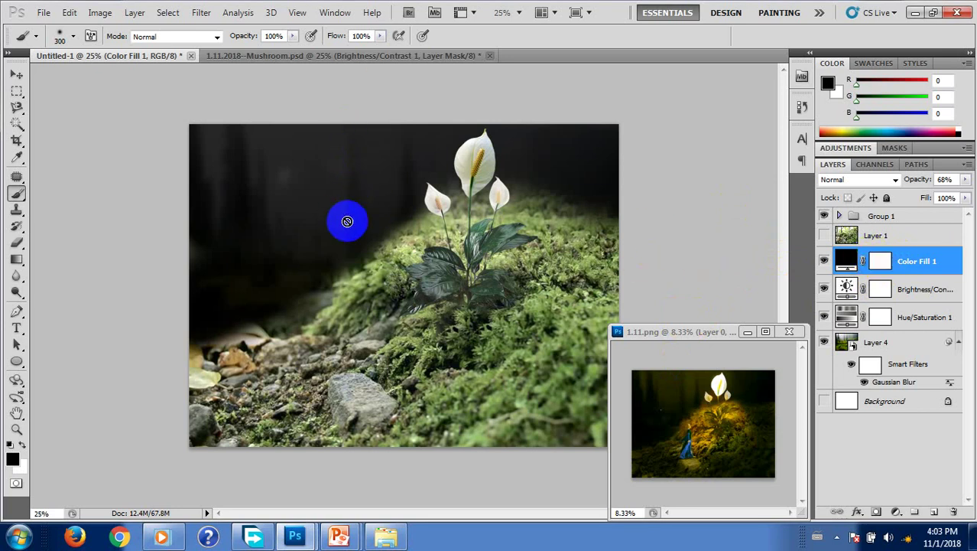
click(880, 261)
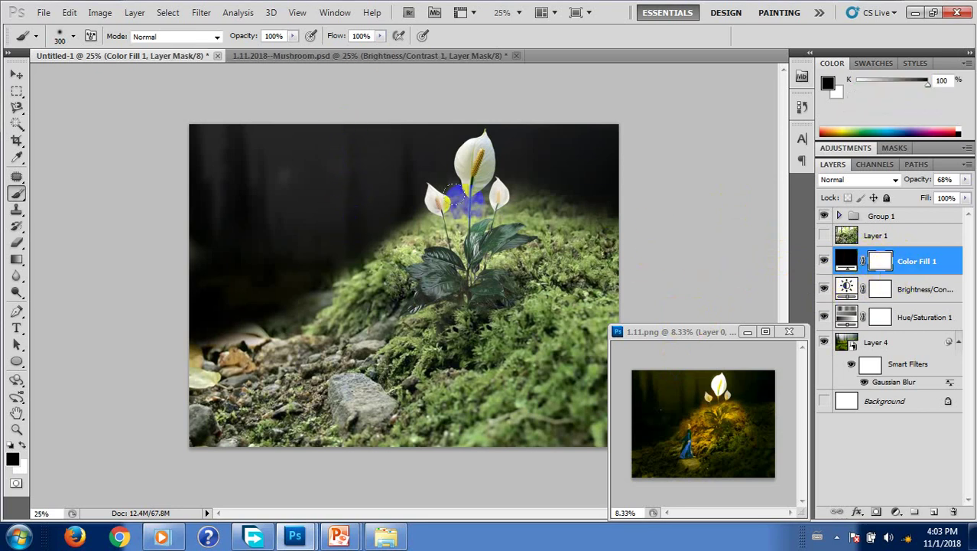
click(268, 263)
click(11, 462)
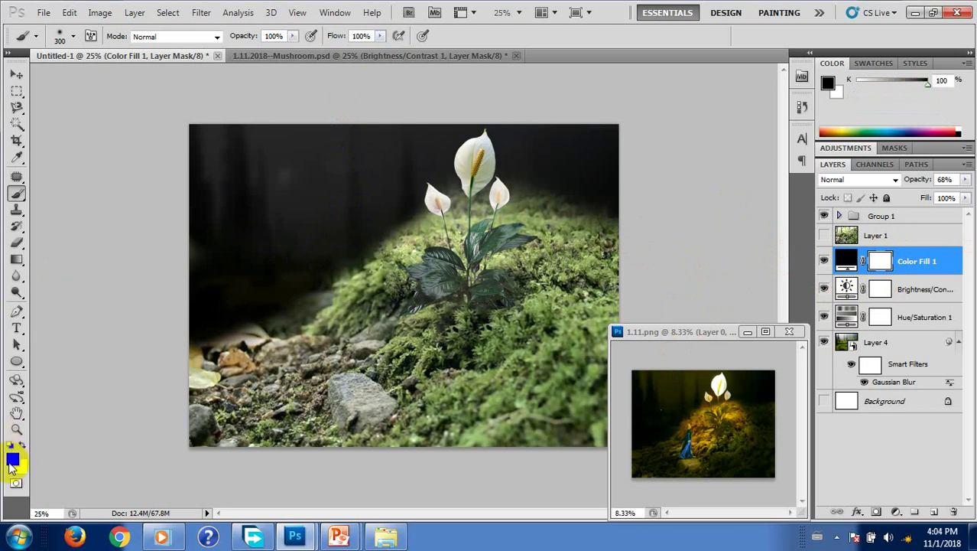
Paint the Color Fill 1 mask around the flowers and moss, then undo those strokes.
mouse_move(147, 357)
mouse_down()
mouse_move(367, 221)
mouse_move(521, 185)
mouse_up()
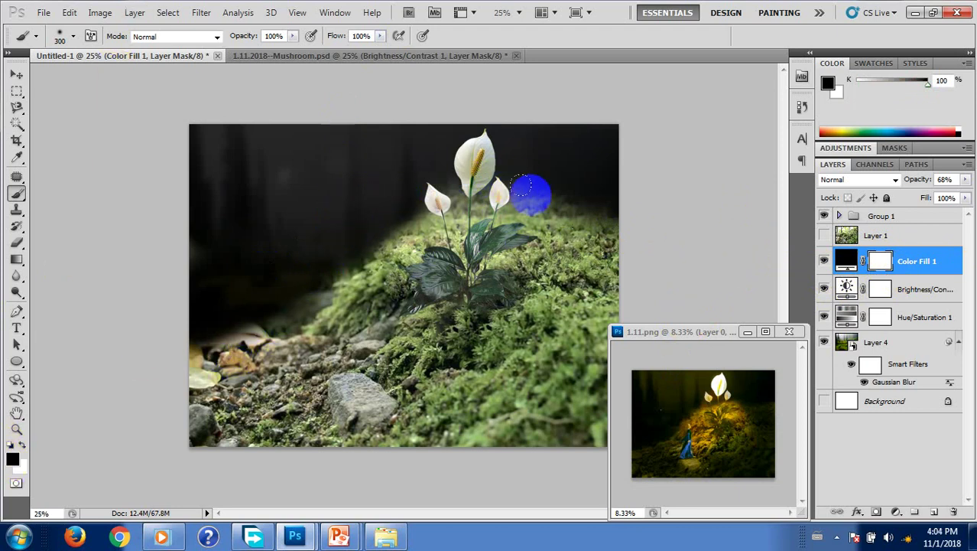
drag(521, 185, 579, 205)
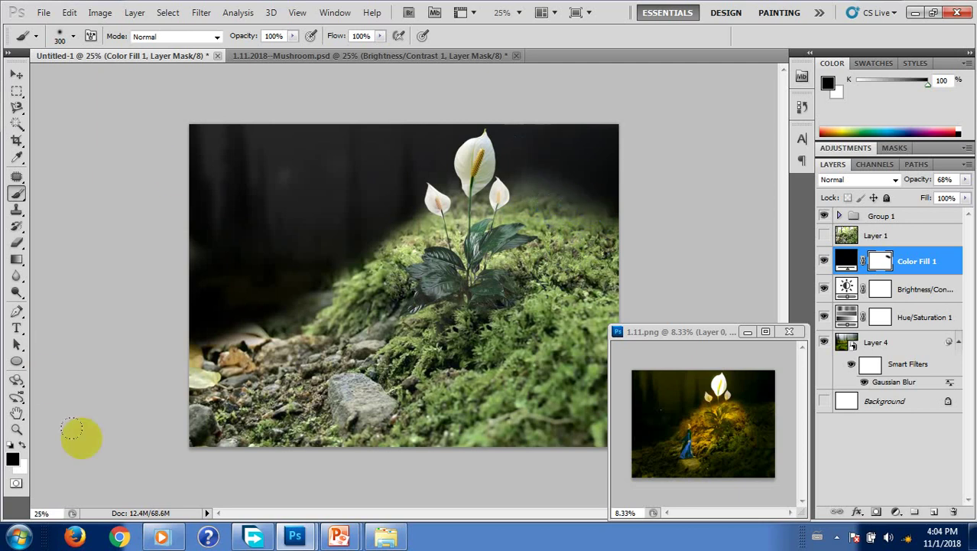
mouse_move(598, 240)
mouse_down()
mouse_move(588, 215)
mouse_move(538, 209)
mouse_move(567, 212)
mouse_up()
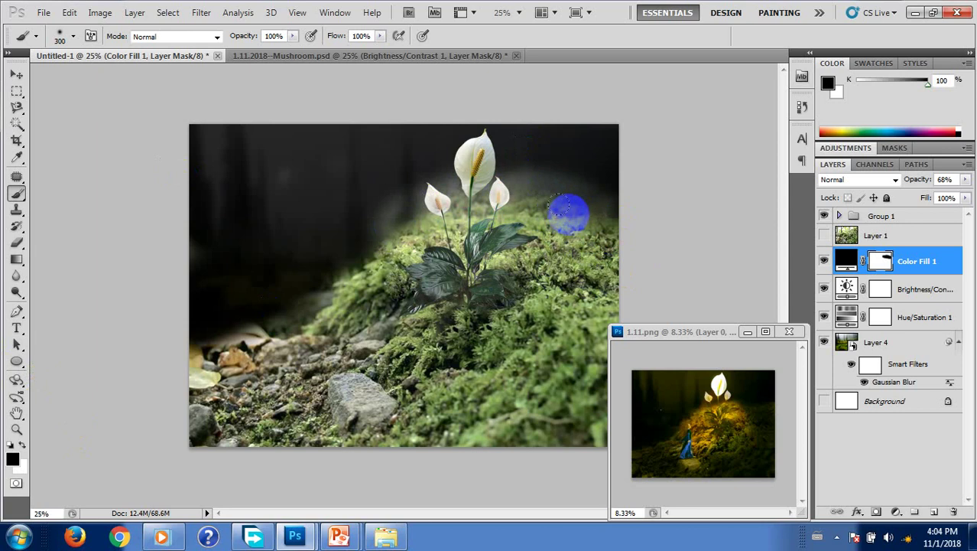
key(ctrl+alt+z)
key(ctrl+alt+z)
key(ctrl+alt+z)
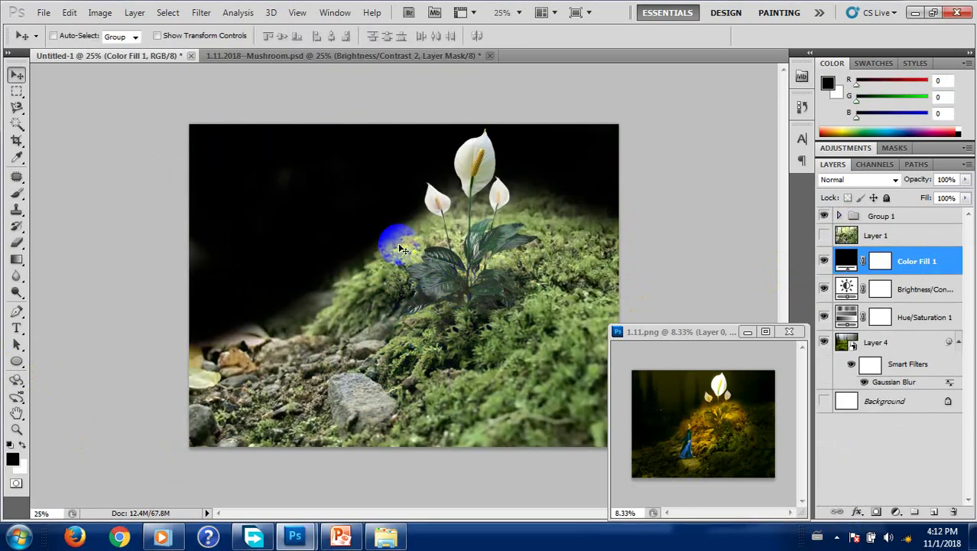
drag(461, 294, 446, 262)
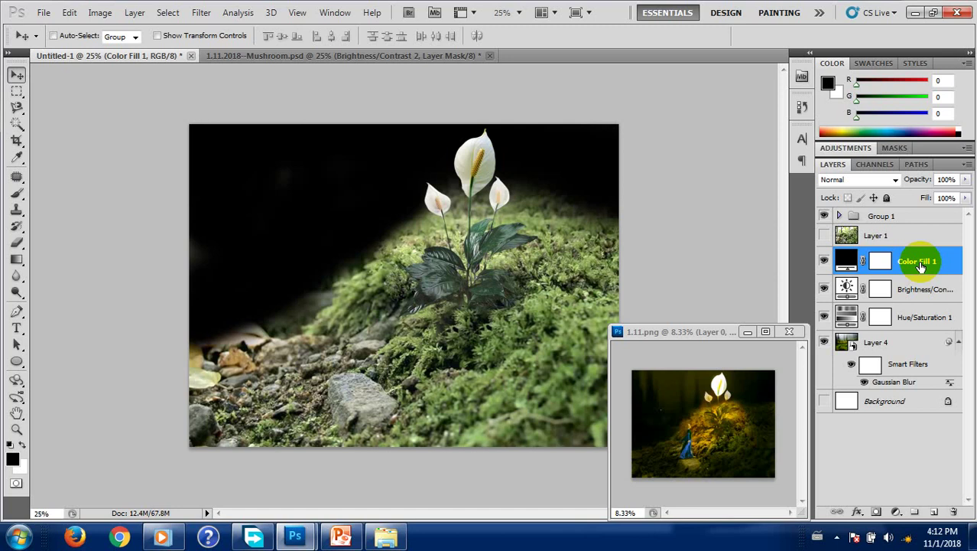
Move the black Color Fill 1 to the top of the layer stack and set its opacity to 68%.
drag(920, 265, 919, 219)
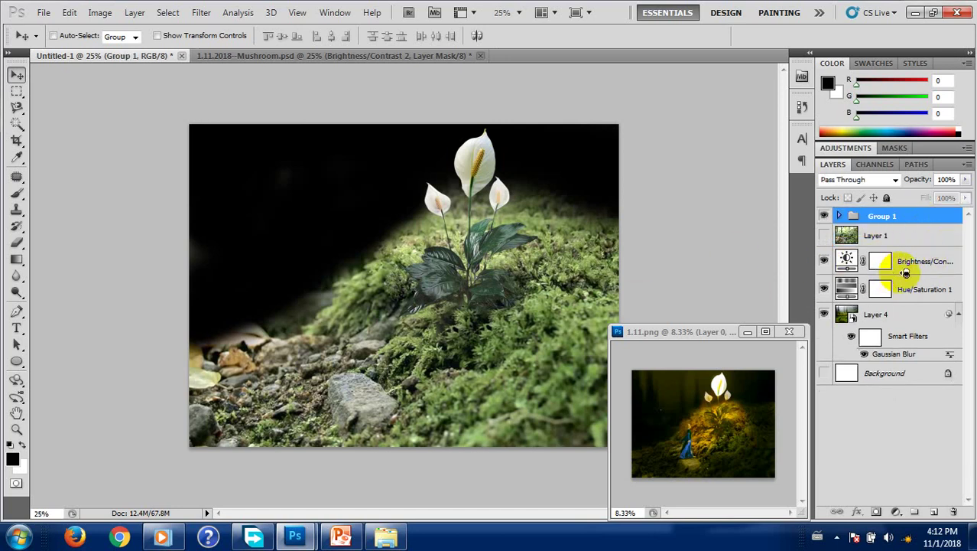
key(ctrl+z)
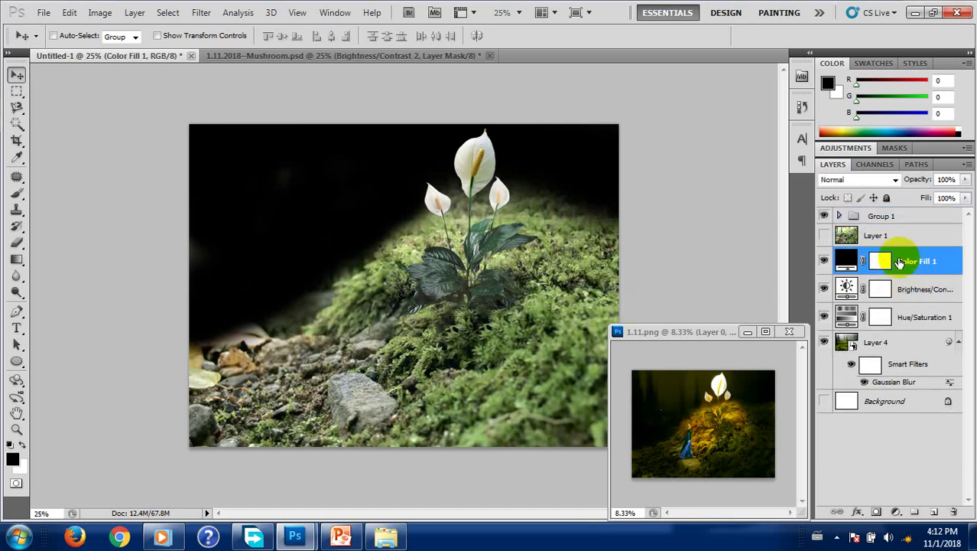
key(ctrl+shift+bracketright)
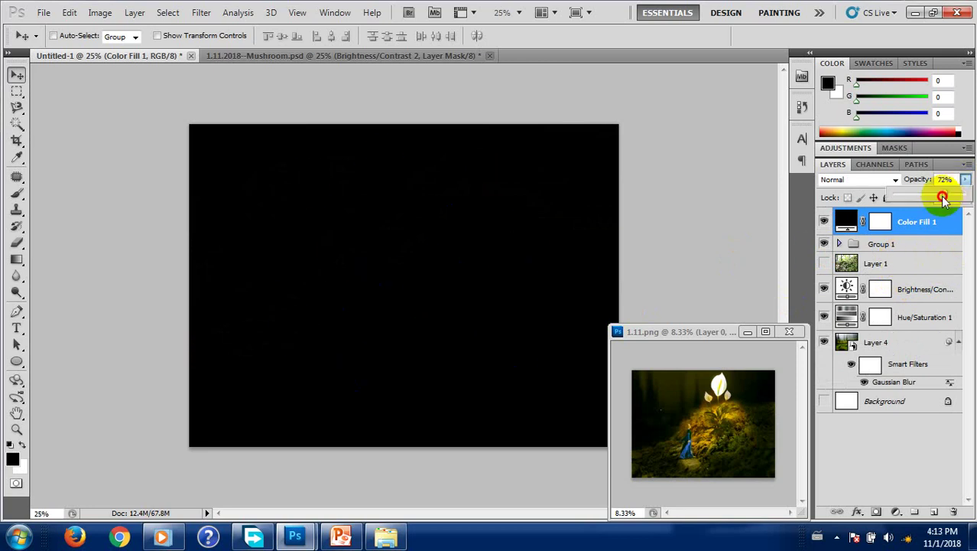
drag(965, 181, 944, 197)
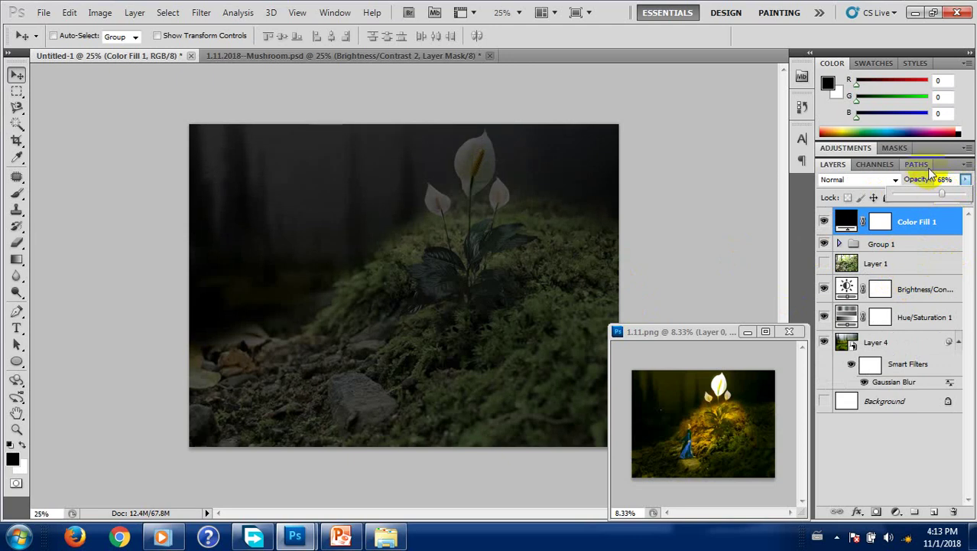
drag(554, 321, 533, 324)
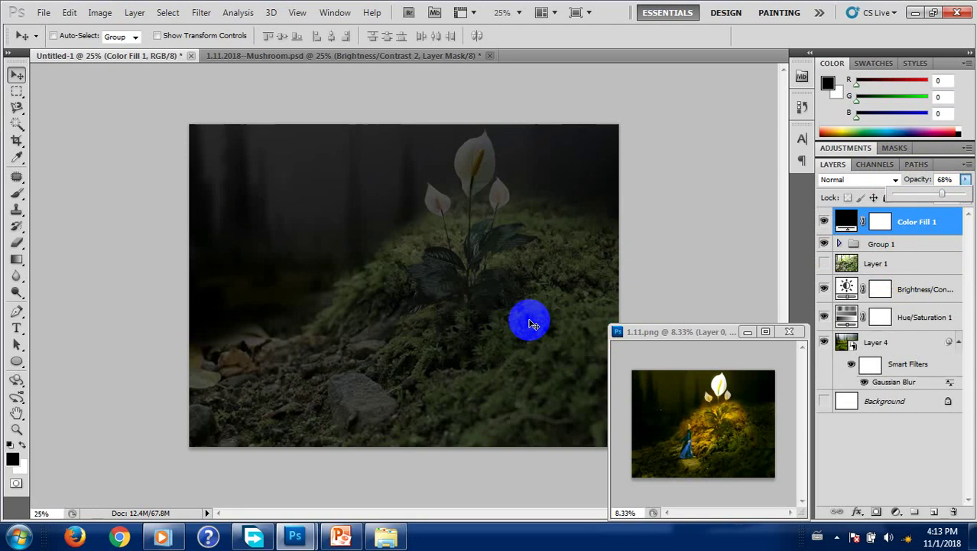
key(b)
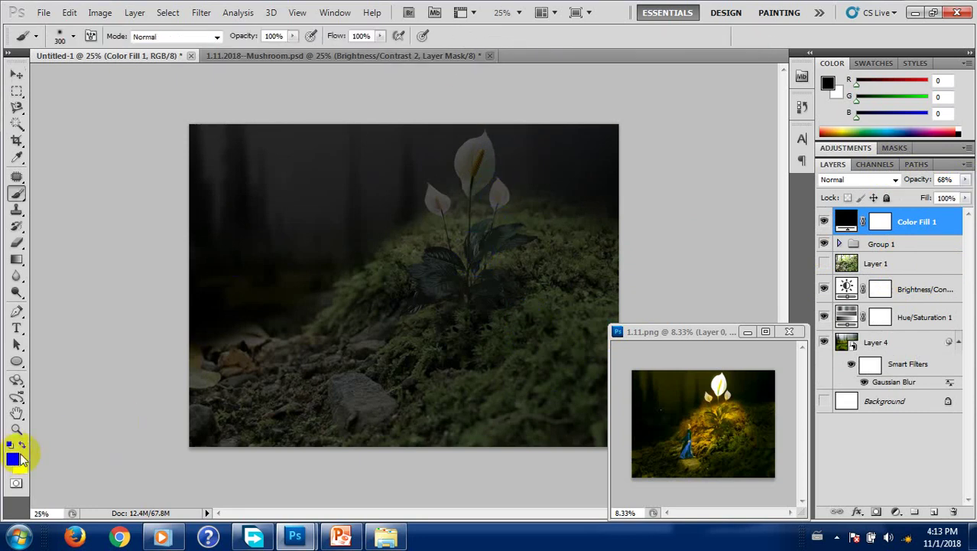
Target the Color Fill 1 mask, undo a trial stroke and confirm fill opacity at 68%.
click(880, 221)
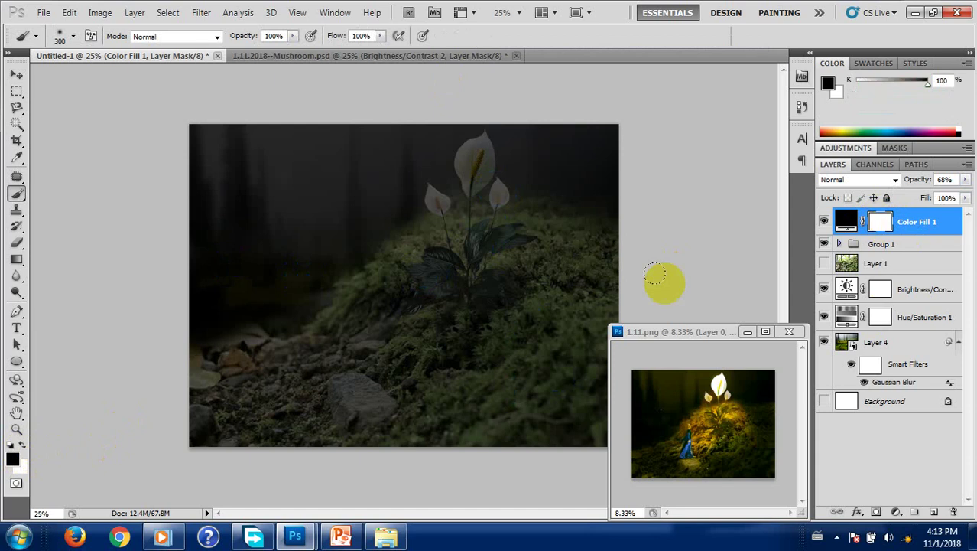
mouse_move(456, 263)
mouse_down()
mouse_move(450, 291)
mouse_move(482, 276)
mouse_move(476, 352)
mouse_up()
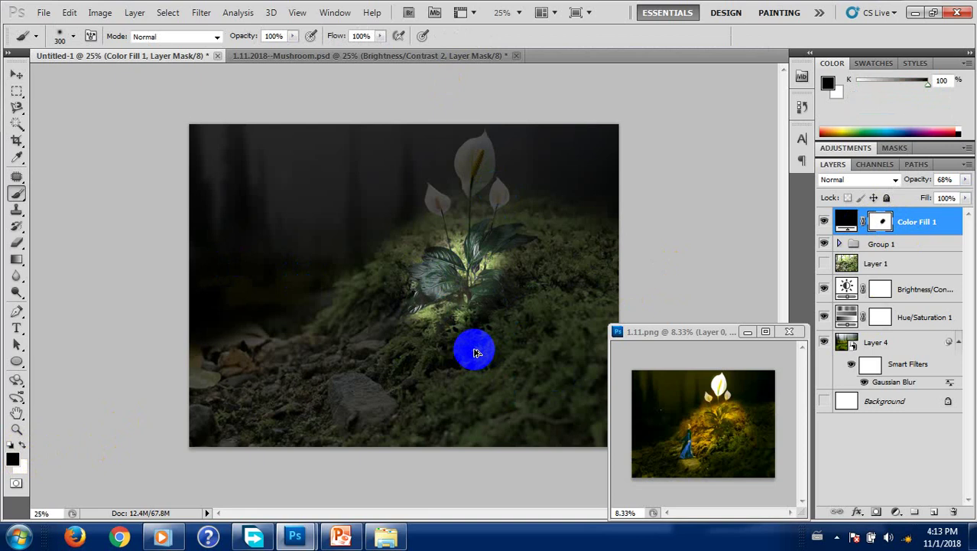
key(ctrl+alt+z)
key(ctrl+alt+z)
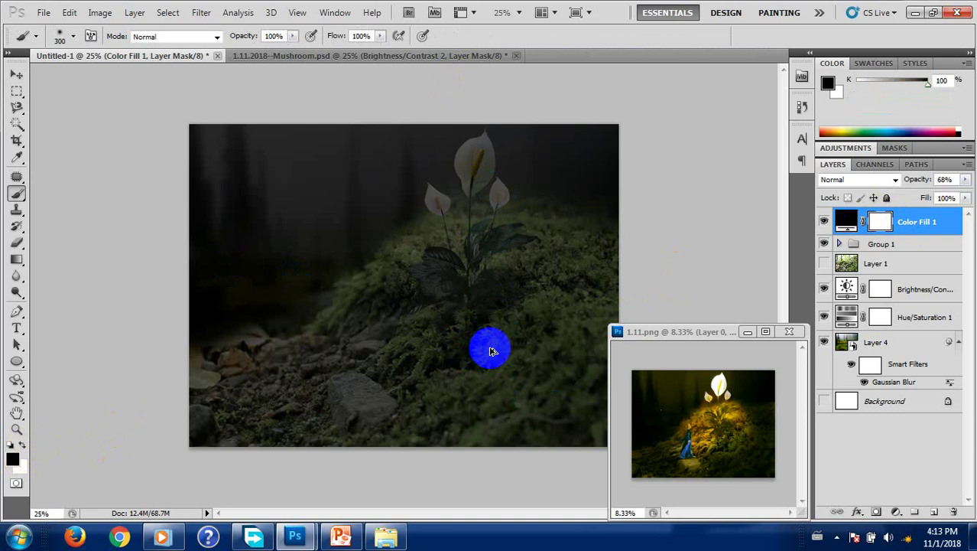
key(ctrl+alt+z)
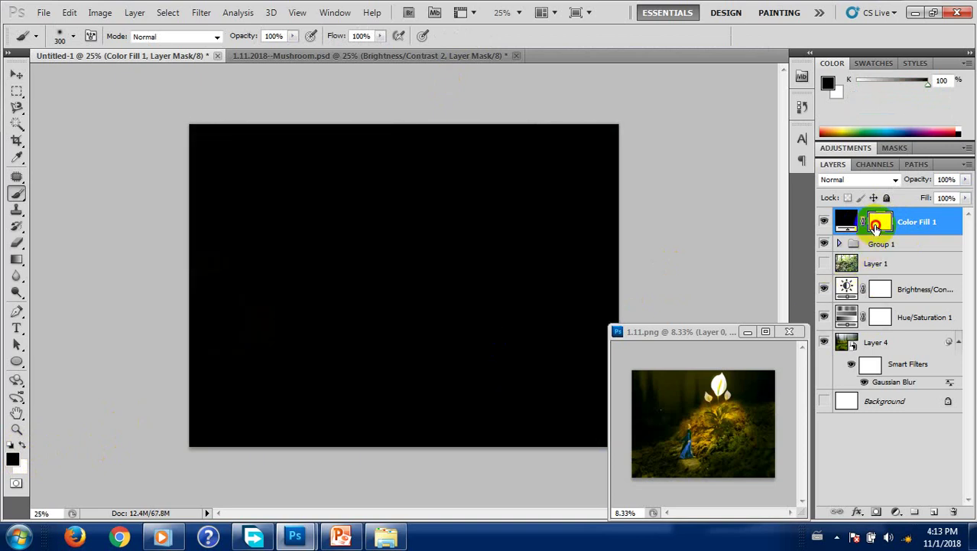
click(948, 180)
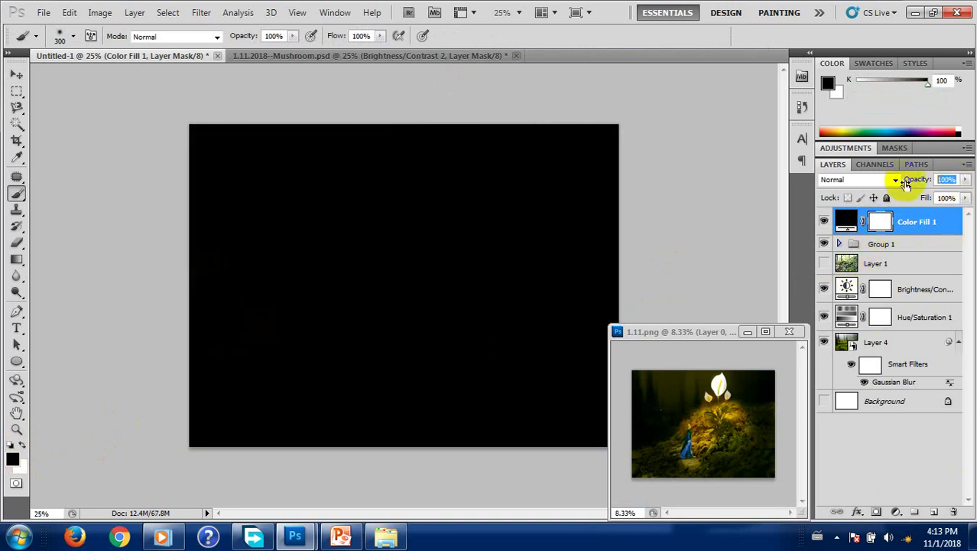
text(68)
key(Return)
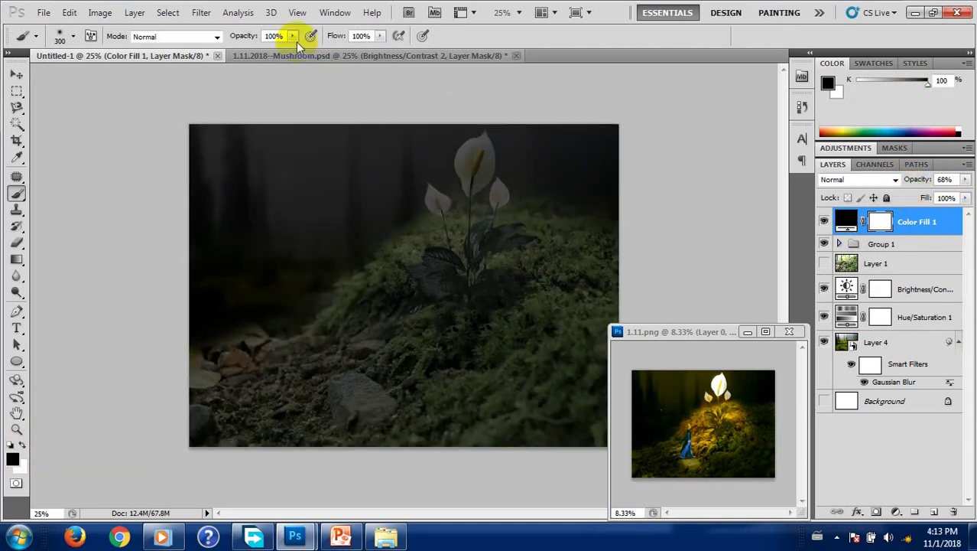
At 34% brush opacity, paint the fill mask around the plant's base so it glows through.
double_click(276, 36)
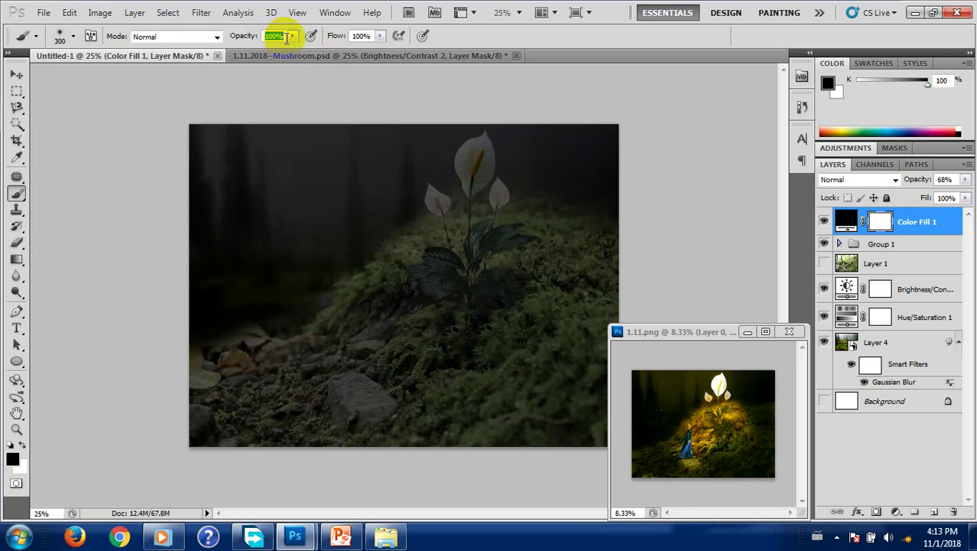
text(34)
key(Return)
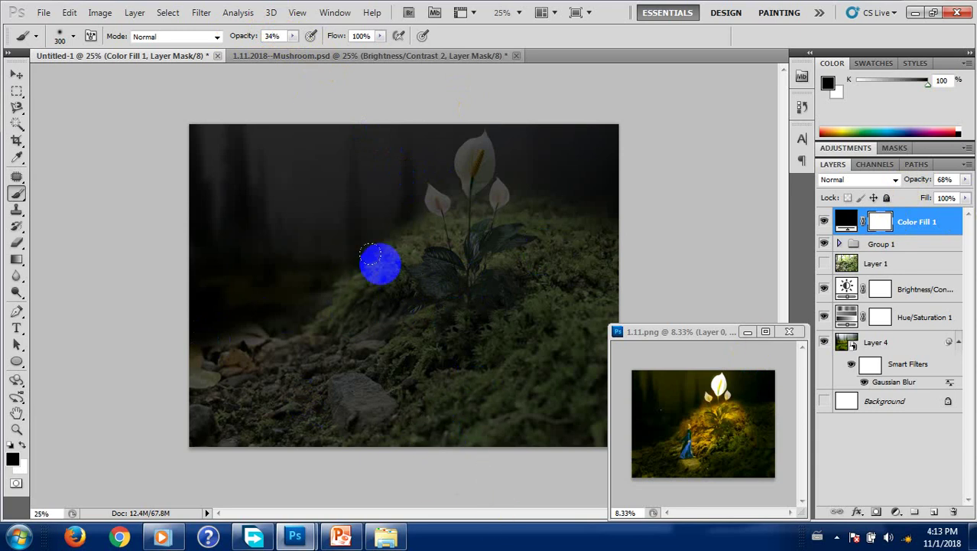
drag(448, 302, 455, 303)
mouse_move(463, 284)
mouse_down()
mouse_move(476, 276)
mouse_move(484, 298)
mouse_move(439, 241)
mouse_move(443, 200)
mouse_move(506, 220)
mouse_move(511, 258)
mouse_move(490, 292)
mouse_move(453, 289)
mouse_move(466, 286)
mouse_move(508, 215)
mouse_move(475, 283)
mouse_move(415, 321)
mouse_move(402, 349)
mouse_move(484, 327)
mouse_move(509, 266)
mouse_move(540, 231)
mouse_move(519, 236)
mouse_move(514, 327)
mouse_move(442, 327)
mouse_move(440, 263)
mouse_move(398, 281)
mouse_move(371, 345)
mouse_move(397, 283)
mouse_move(447, 231)
mouse_move(438, 200)
mouse_move(467, 140)
mouse_move(493, 158)
mouse_move(506, 215)
mouse_move(500, 311)
mouse_move(455, 352)
mouse_move(409, 340)
mouse_move(462, 345)
mouse_move(483, 203)
mouse_move(541, 272)
mouse_move(456, 317)
mouse_move(401, 310)
mouse_move(414, 338)
mouse_move(497, 332)
mouse_move(522, 284)
mouse_move(448, 285)
mouse_move(504, 249)
mouse_move(439, 273)
mouse_move(490, 241)
mouse_move(459, 241)
mouse_move(469, 284)
mouse_move(452, 310)
mouse_move(393, 289)
mouse_move(438, 279)
mouse_move(474, 298)
mouse_move(437, 302)
mouse_move(471, 275)
mouse_move(482, 245)
mouse_move(422, 289)
mouse_move(444, 294)
mouse_up()
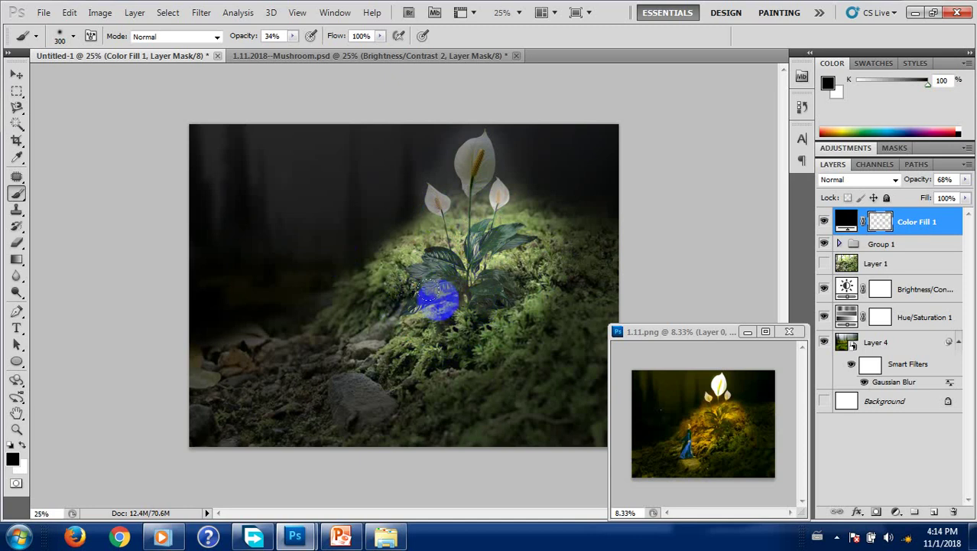
Add a new empty Layer 5 to the Layers panel.
click(933, 512)
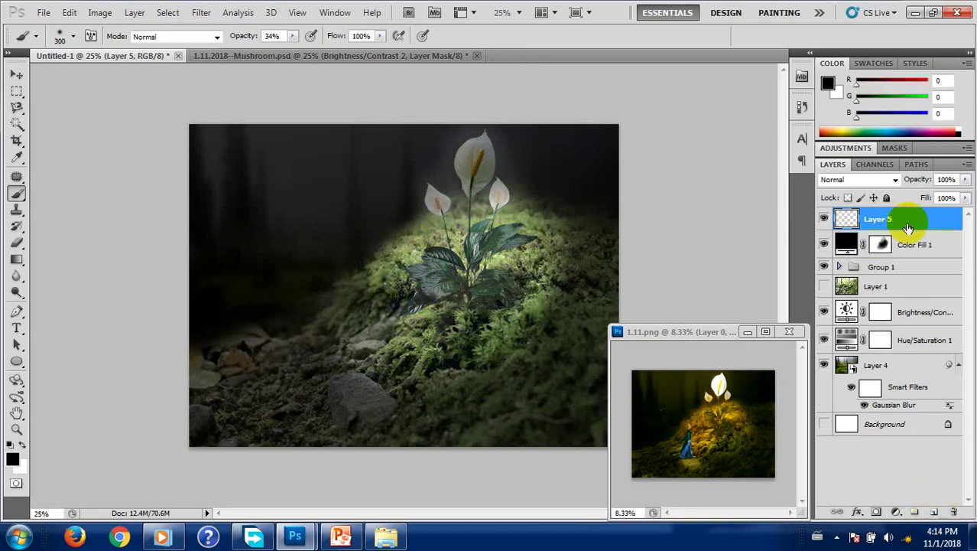
drag(909, 225, 909, 239)
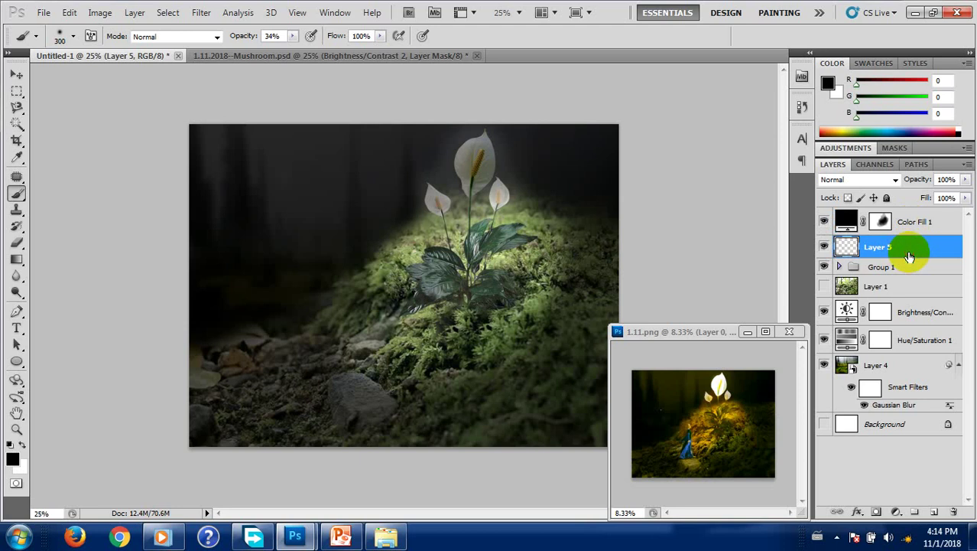
right_click(905, 246)
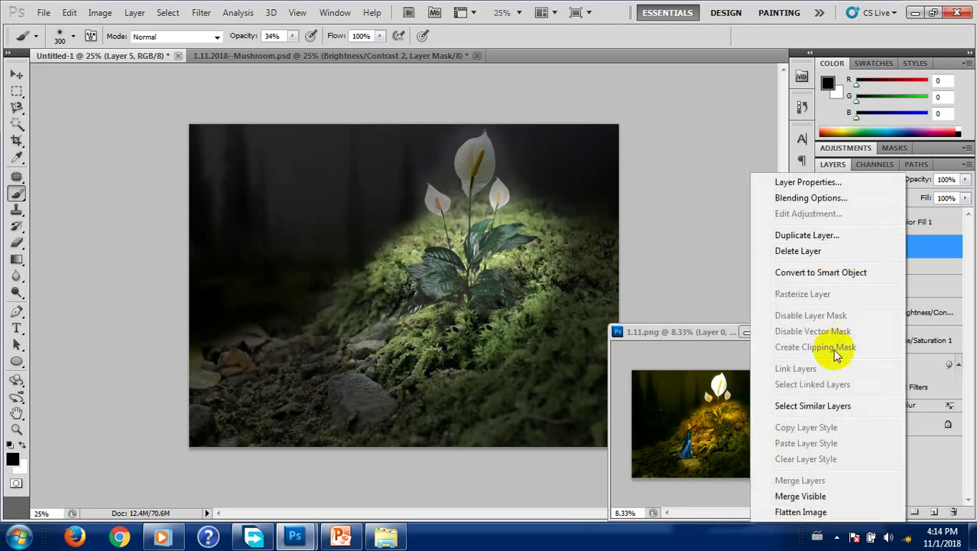
click(927, 245)
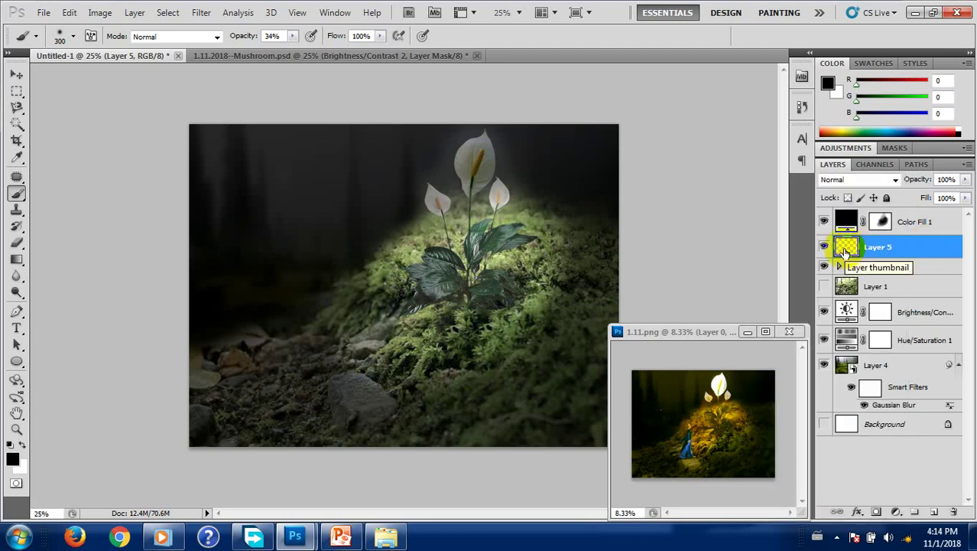
right_click(846, 250)
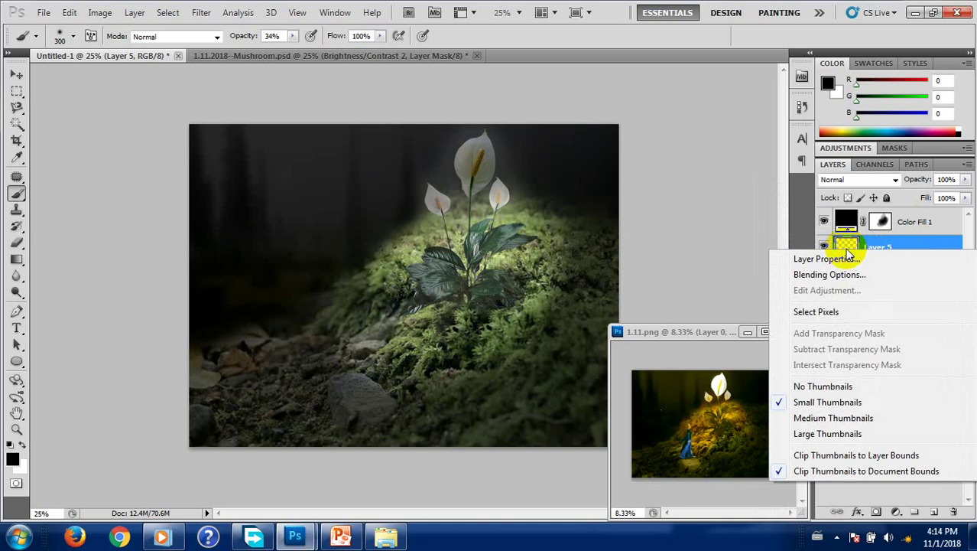
click(728, 218)
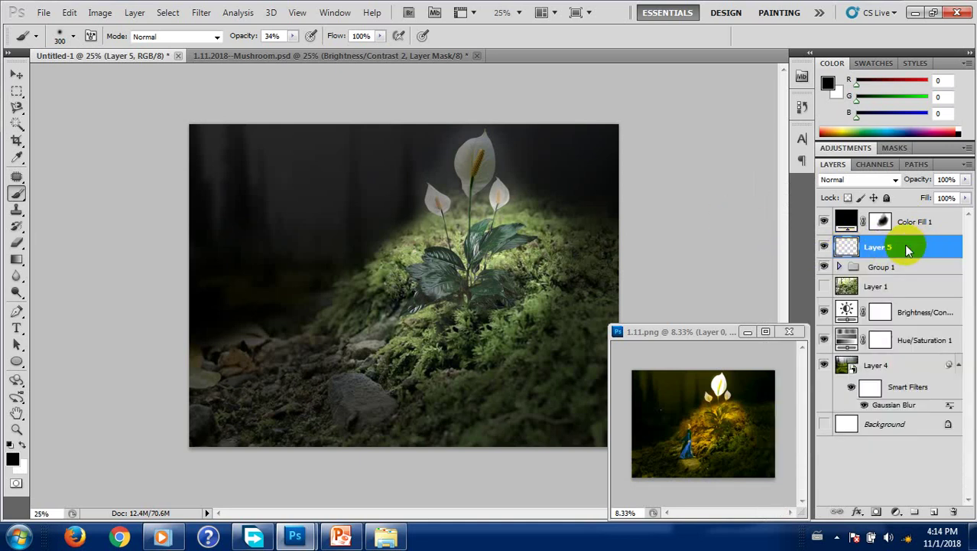
right_click(907, 250)
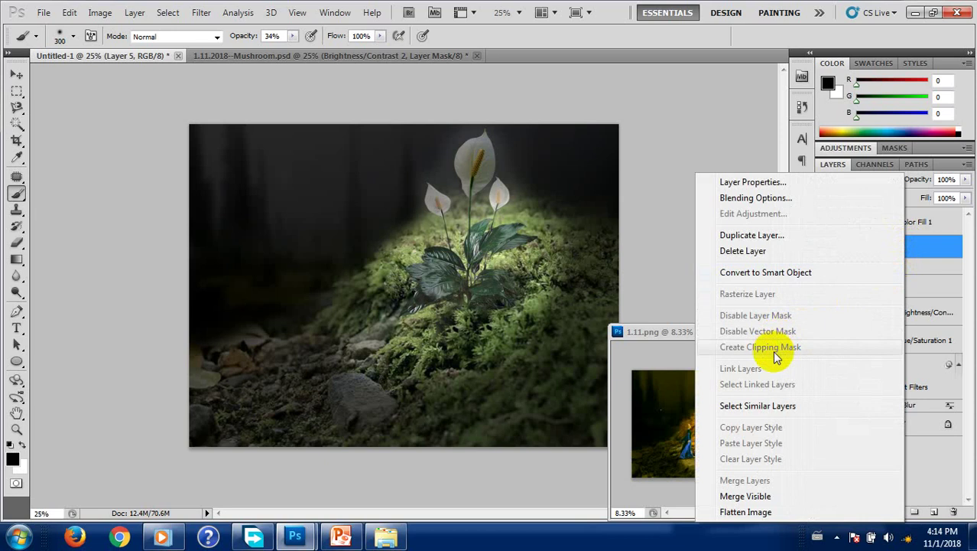
click(665, 252)
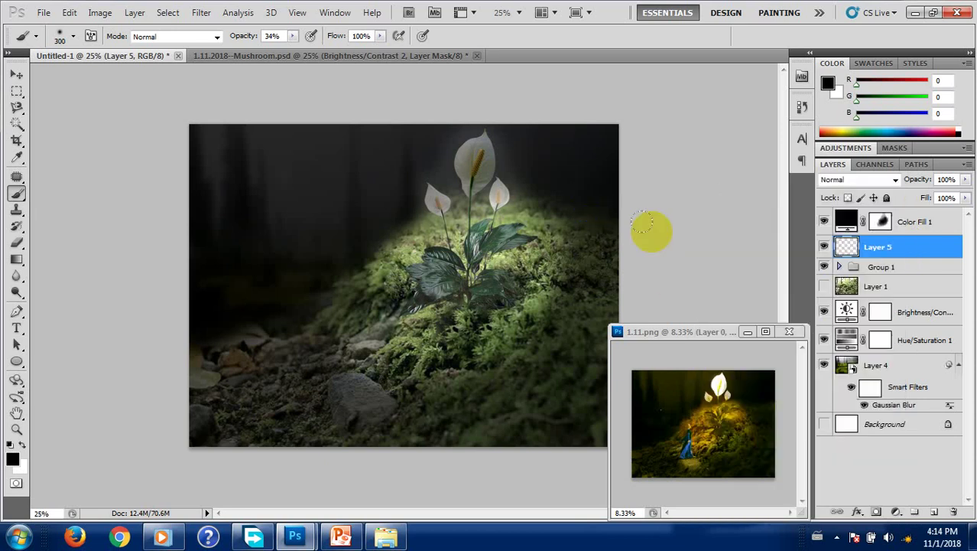
Move Layer 5 above Color Fill 1 and clip it to that fill layer.
drag(905, 246, 907, 222)
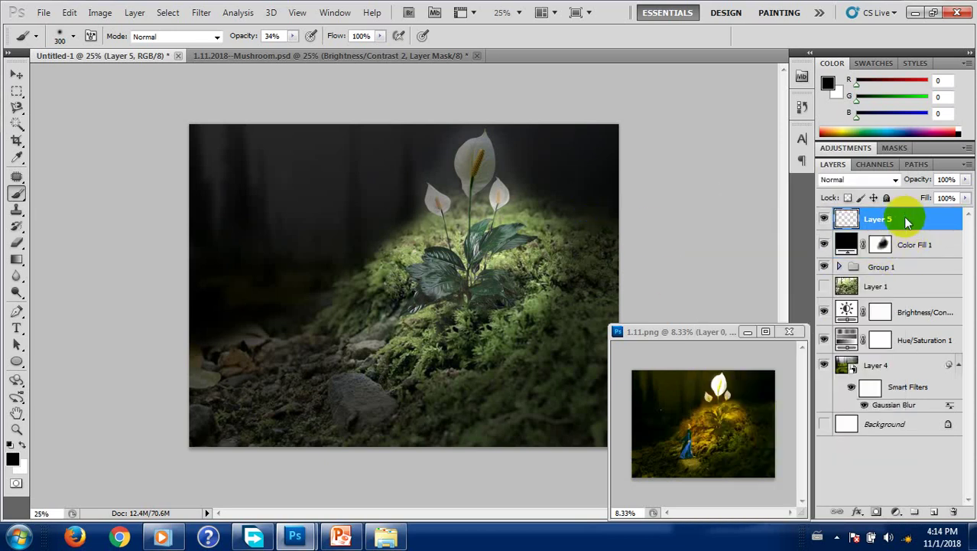
right_click(904, 219)
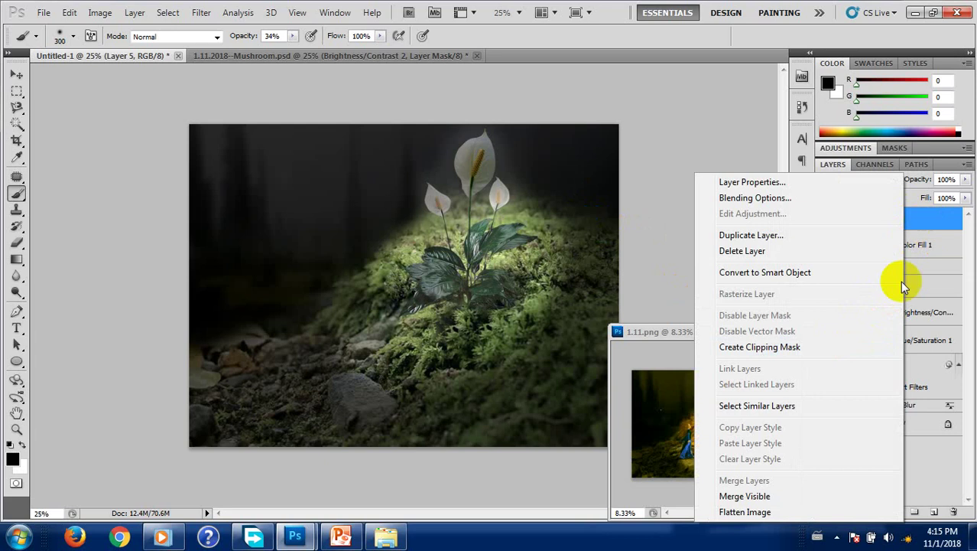
click(761, 347)
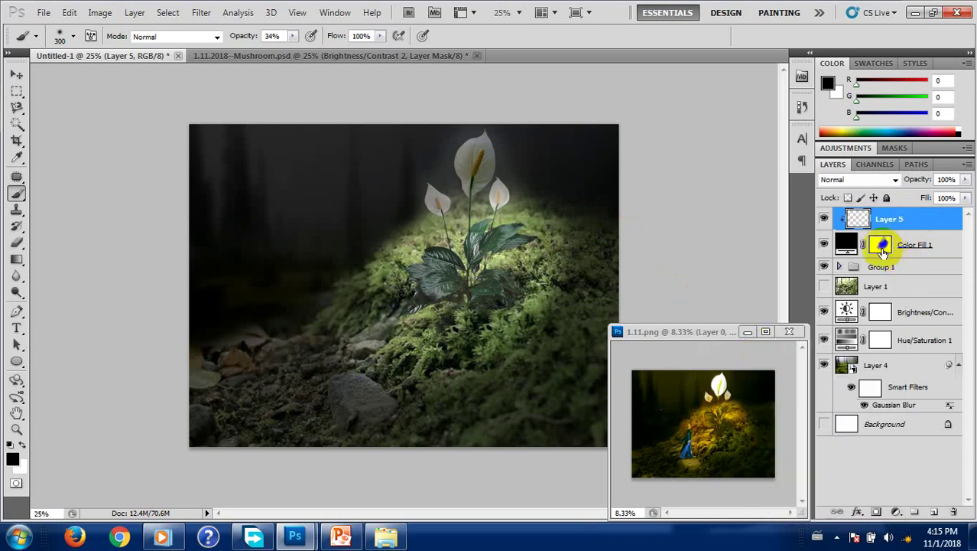
drag(883, 248, 730, 385)
Fill Layer 5 with 50% Gray and set its blend mode to Overlay.
click(69, 12)
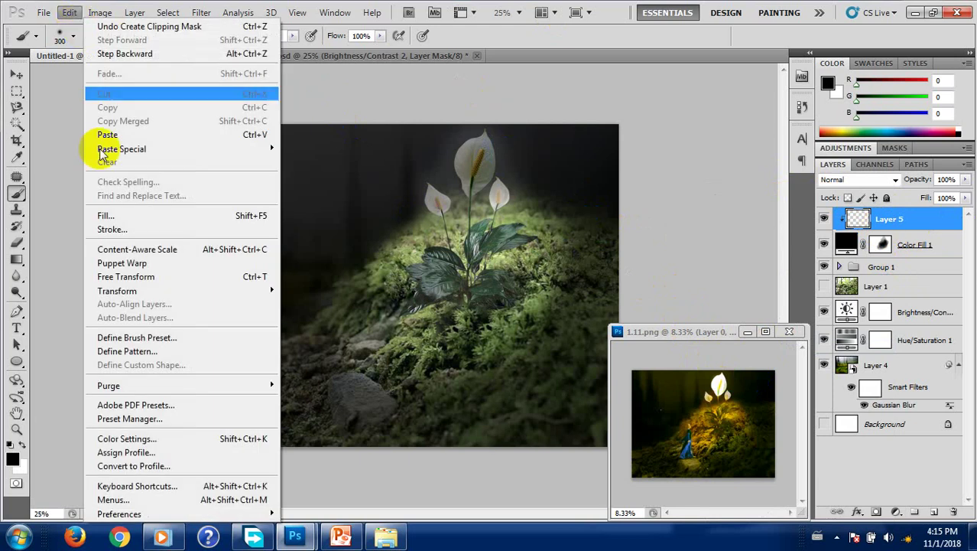
click(107, 214)
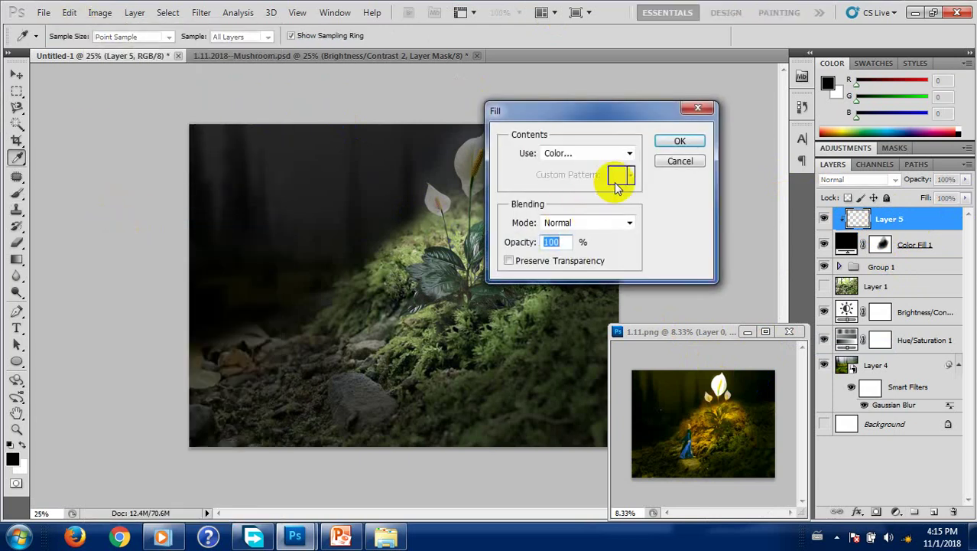
click(628, 153)
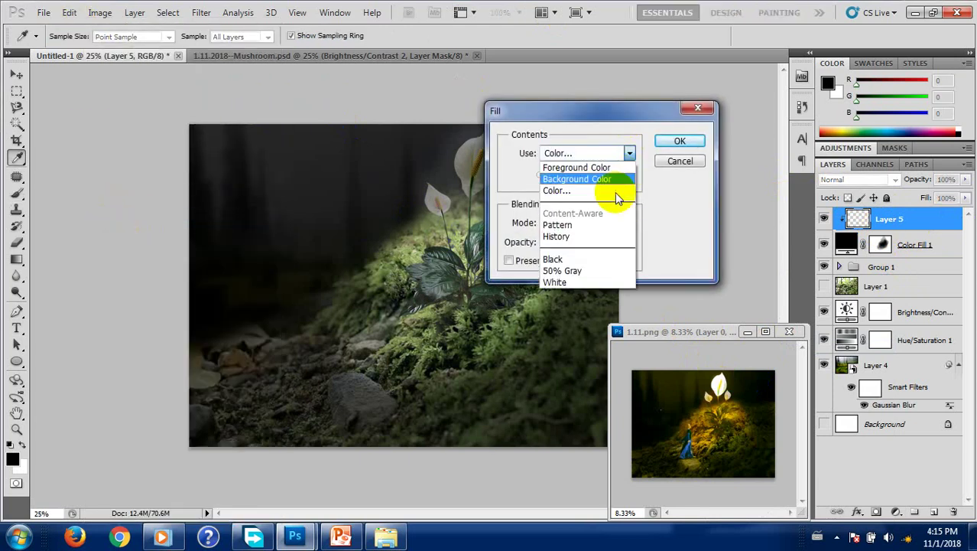
click(578, 270)
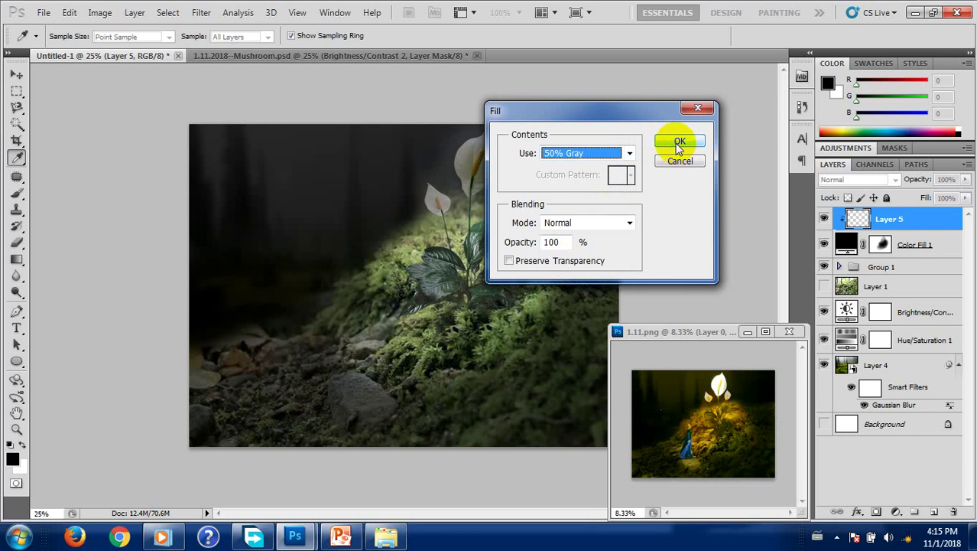
click(678, 144)
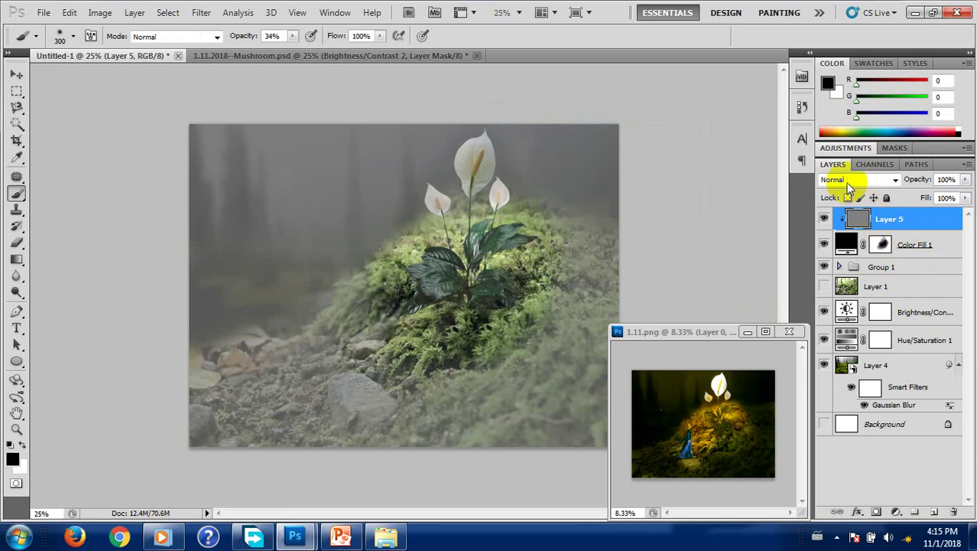
click(847, 182)
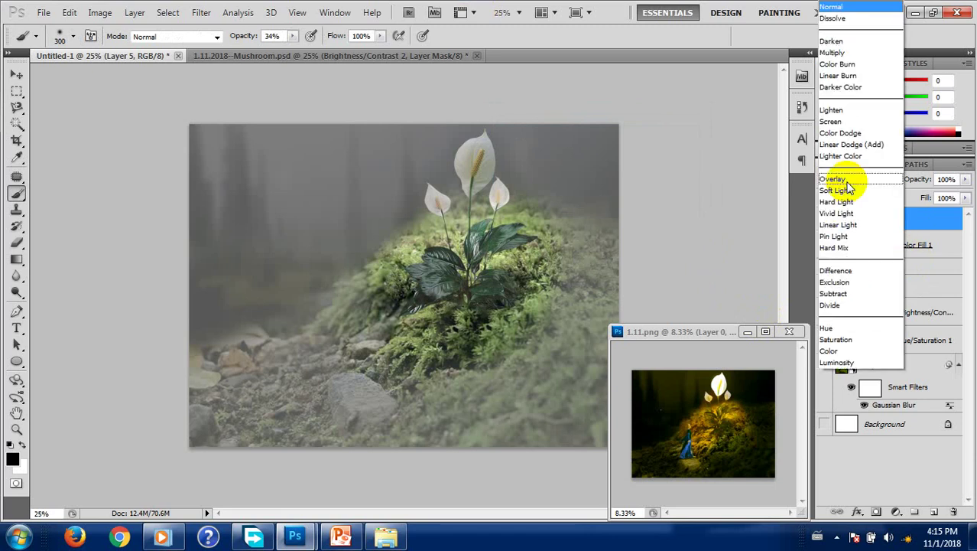
click(846, 180)
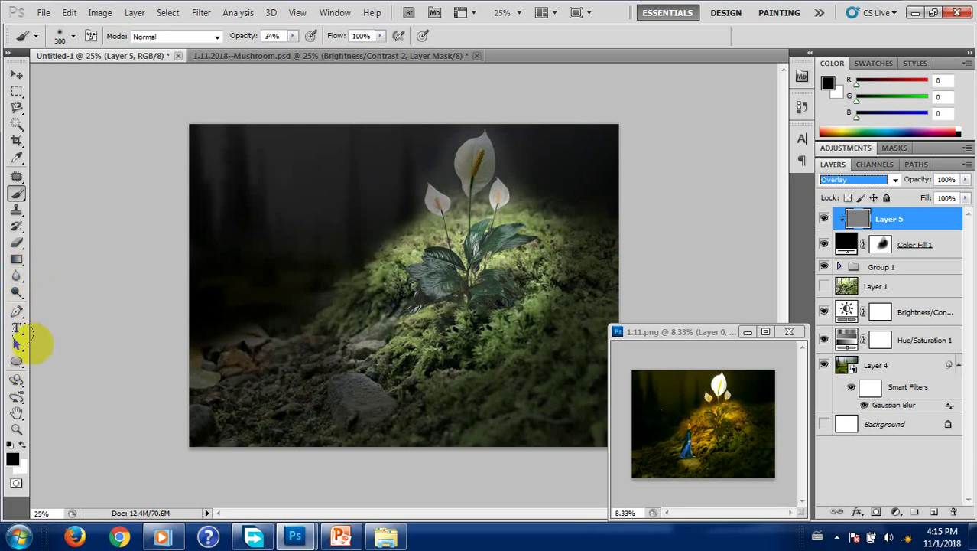
Switch to the Burn Tool and darken the moss near the plant.
click(18, 275)
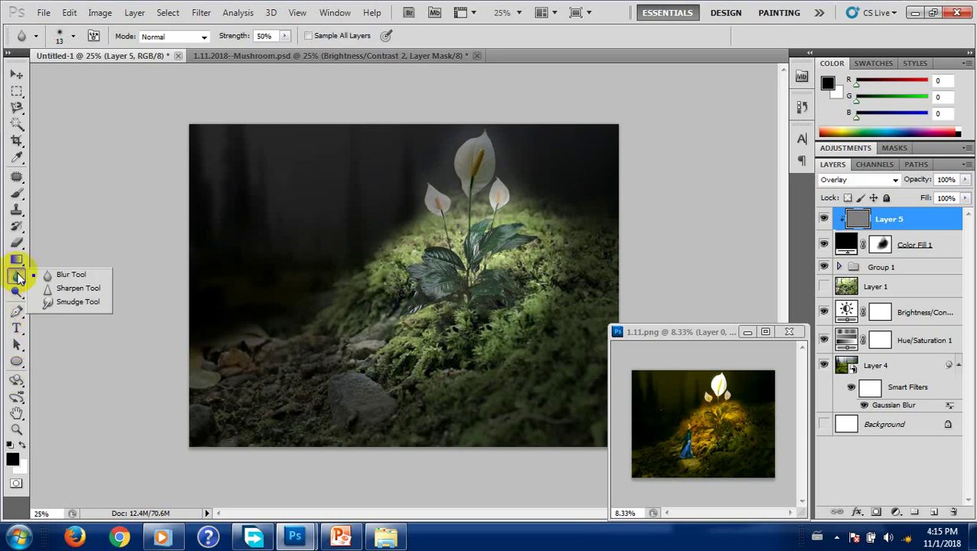
click(17, 280)
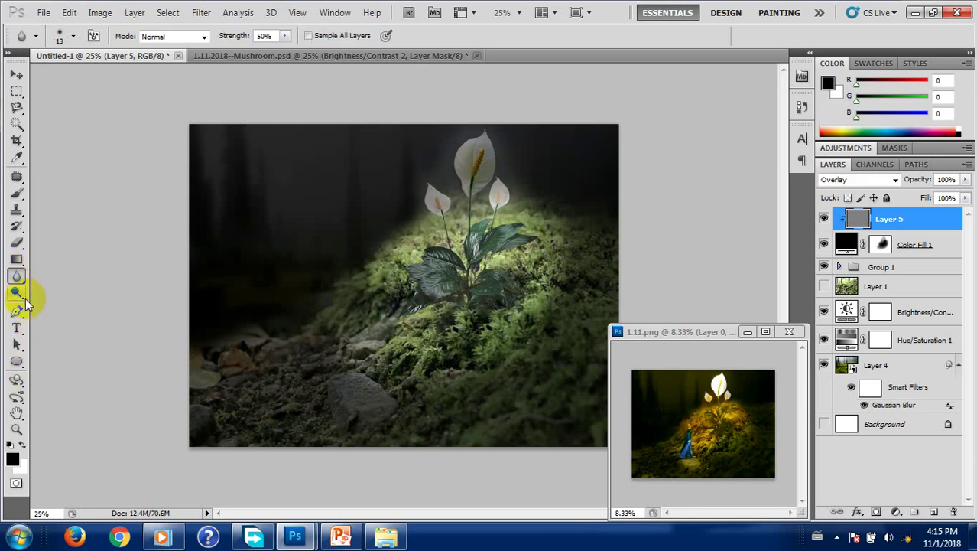
click(28, 297)
right_click(16, 292)
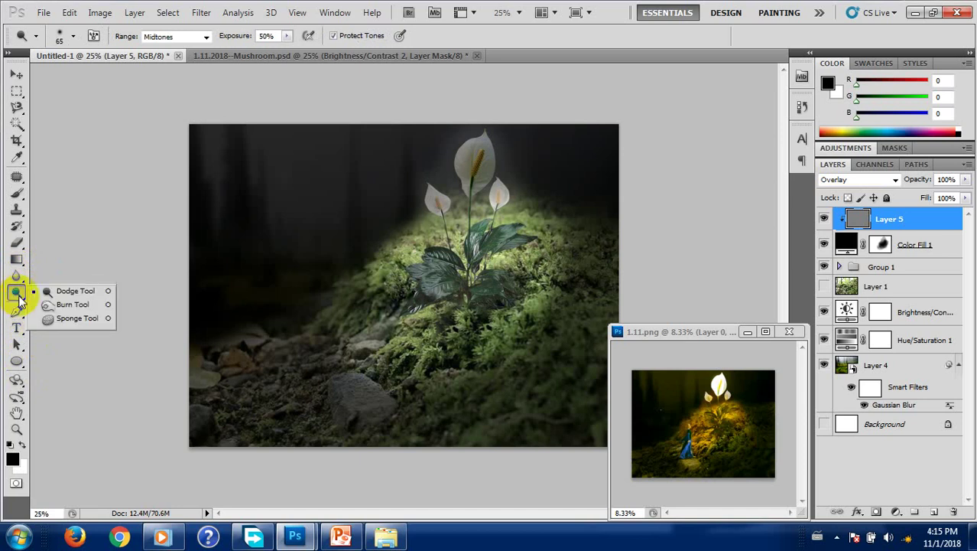
click(72, 304)
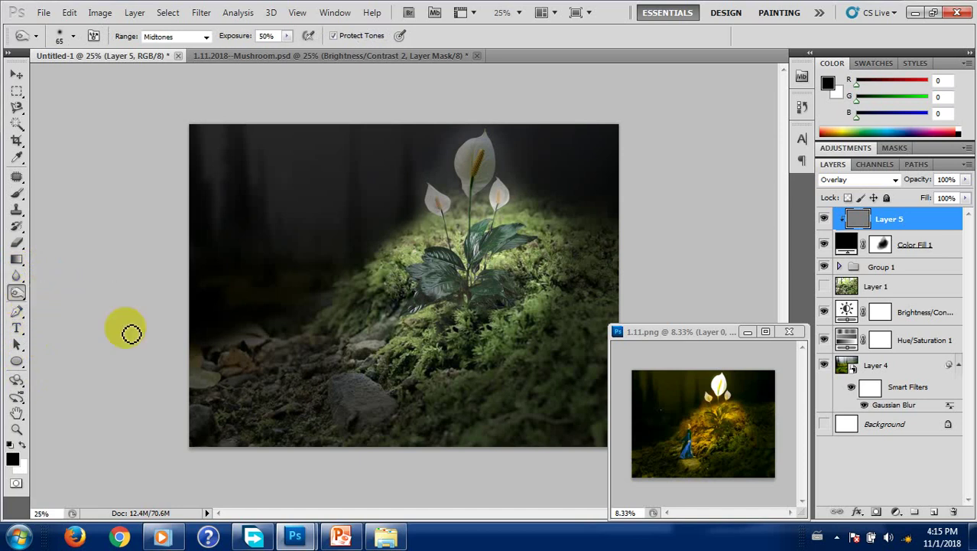
click(399, 340)
drag(401, 337, 527, 287)
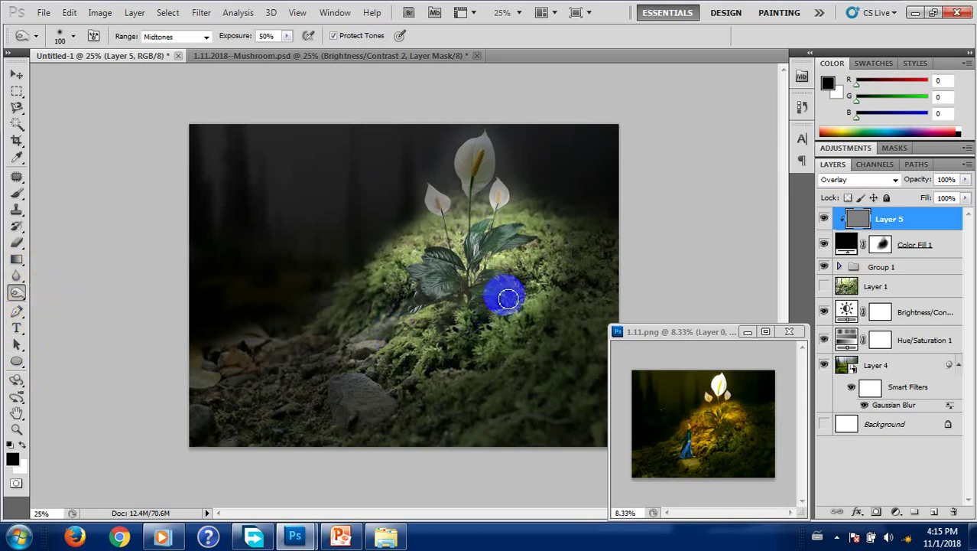
With a larger brush, burn the right-side moss, lower rocks, left side and lower-left corner.
key(bracketright)
key(bracketright)
key(bracketright)
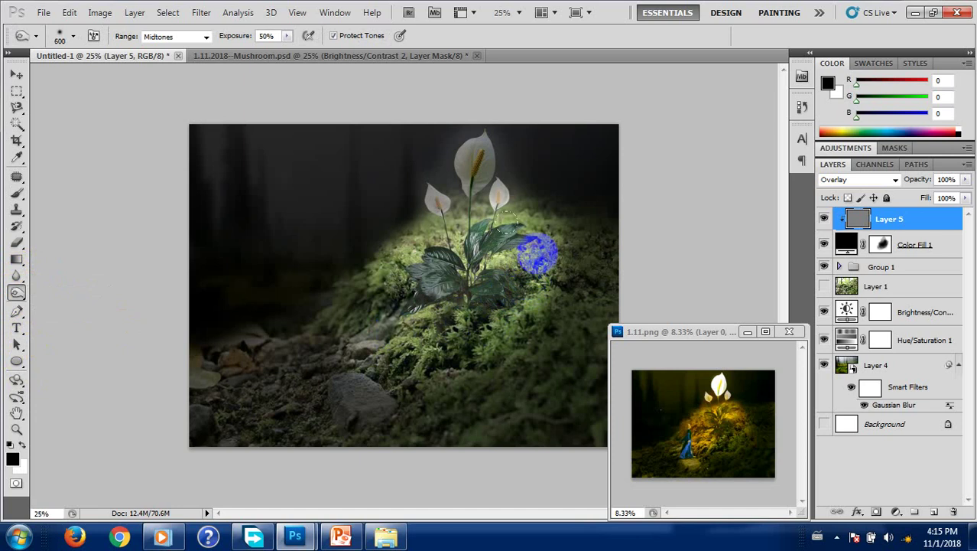
mouse_move(538, 254)
mouse_down()
mouse_move(432, 379)
mouse_move(416, 374)
mouse_move(543, 396)
mouse_move(506, 314)
mouse_move(518, 324)
mouse_up()
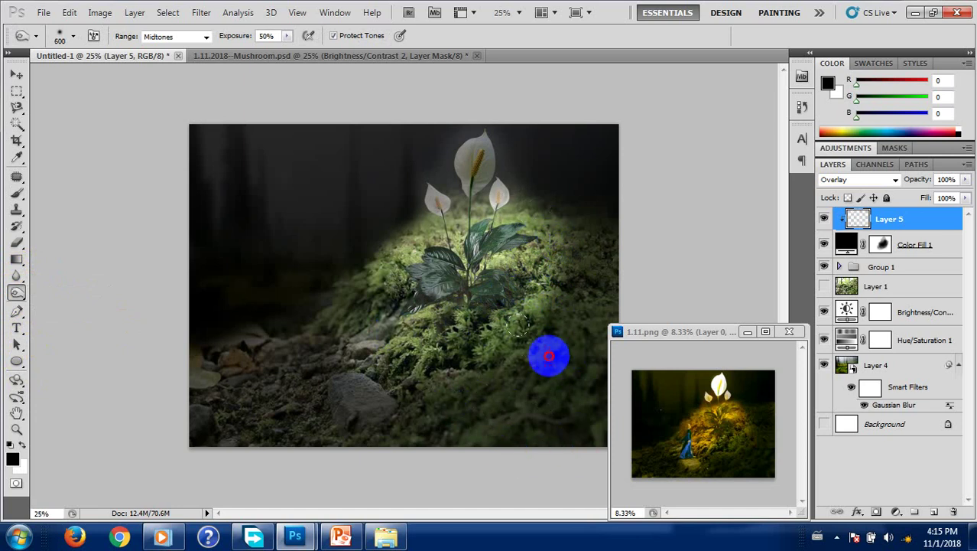
mouse_move(549, 356)
mouse_down()
mouse_move(305, 414)
mouse_move(290, 404)
mouse_move(235, 415)
mouse_move(208, 403)
mouse_move(264, 423)
mouse_move(317, 345)
mouse_move(310, 358)
mouse_up()
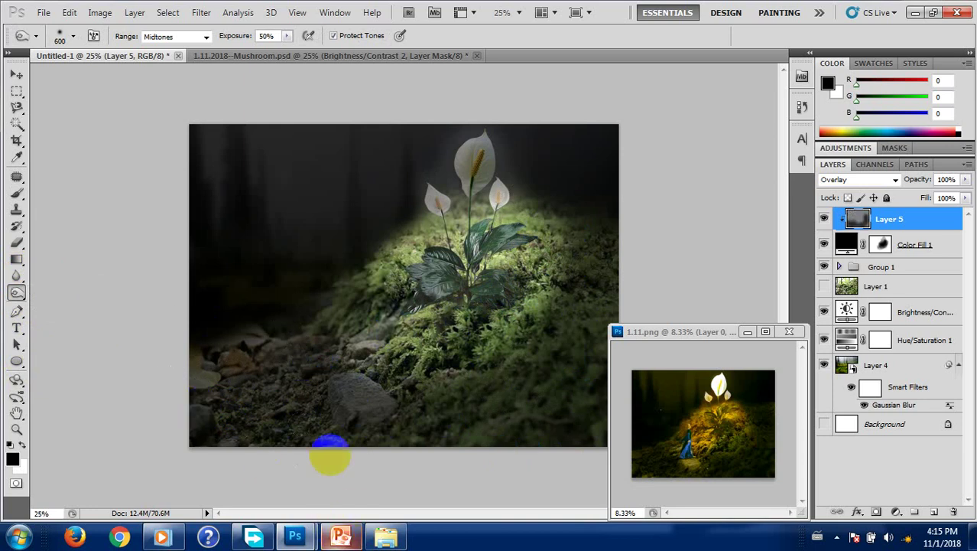
mouse_move(200, 208)
mouse_down()
mouse_move(234, 235)
mouse_move(230, 286)
mouse_move(200, 336)
mouse_move(299, 180)
mouse_move(316, 295)
mouse_move(389, 236)
mouse_move(277, 355)
mouse_move(271, 389)
mouse_move(211, 405)
mouse_move(338, 408)
mouse_move(412, 393)
mouse_move(452, 355)
mouse_move(439, 372)
mouse_move(543, 310)
mouse_move(446, 303)
mouse_move(403, 348)
mouse_move(515, 317)
mouse_move(530, 306)
mouse_move(535, 257)
mouse_up()
mouse_move(261, 192)
mouse_down()
mouse_move(504, 148)
mouse_move(524, 200)
mouse_move(517, 140)
mouse_move(559, 197)
mouse_move(556, 246)
mouse_move(578, 258)
mouse_move(472, 209)
mouse_move(447, 175)
mouse_move(557, 192)
mouse_move(546, 201)
mouse_move(596, 301)
mouse_move(550, 437)
mouse_move(289, 408)
mouse_move(333, 310)
mouse_move(350, 361)
mouse_move(317, 422)
mouse_move(229, 368)
mouse_move(193, 375)
mouse_move(210, 425)
mouse_up()
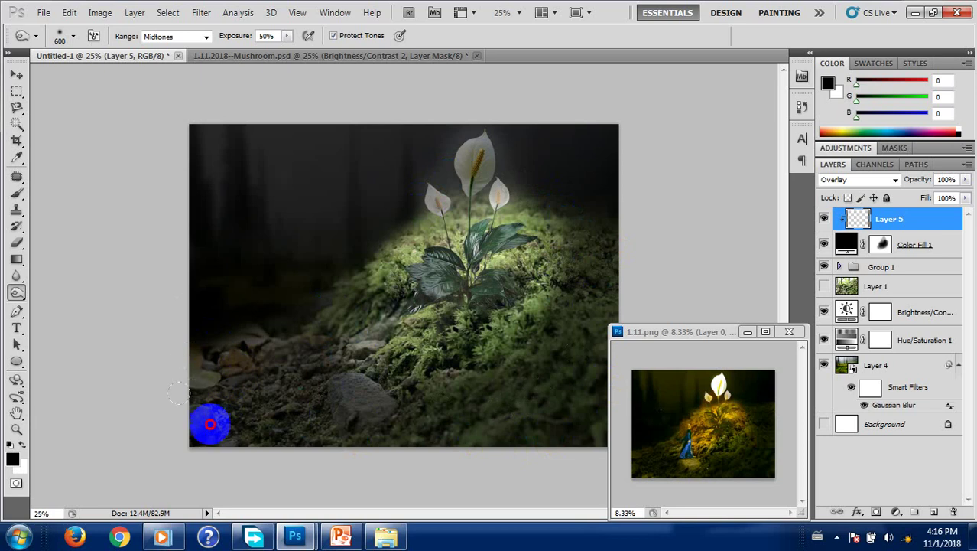
click(379, 352)
mouse_move(380, 351)
mouse_down()
mouse_move(279, 357)
mouse_move(327, 266)
mouse_move(321, 323)
mouse_move(250, 367)
mouse_move(270, 338)
mouse_move(207, 314)
mouse_move(213, 342)
mouse_move(177, 337)
mouse_up()
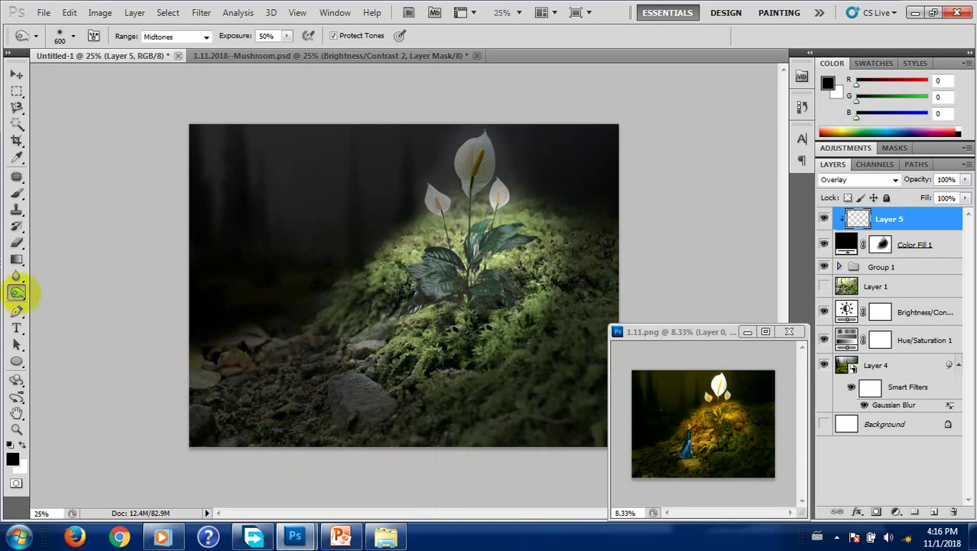
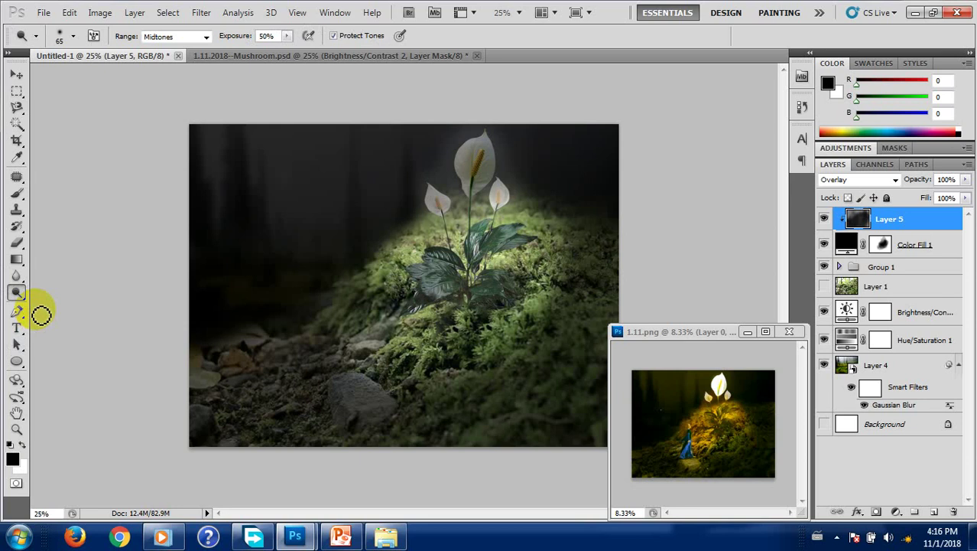
Burn the peace lily's leaves and surrounding moss on Layer 5 with an enlarged brush.
mouse_move(245, 235)
mouse_down()
mouse_move(524, 294)
mouse_move(499, 242)
mouse_move(459, 262)
mouse_up()
key(bracketright)
key(bracketright)
key(bracketright)
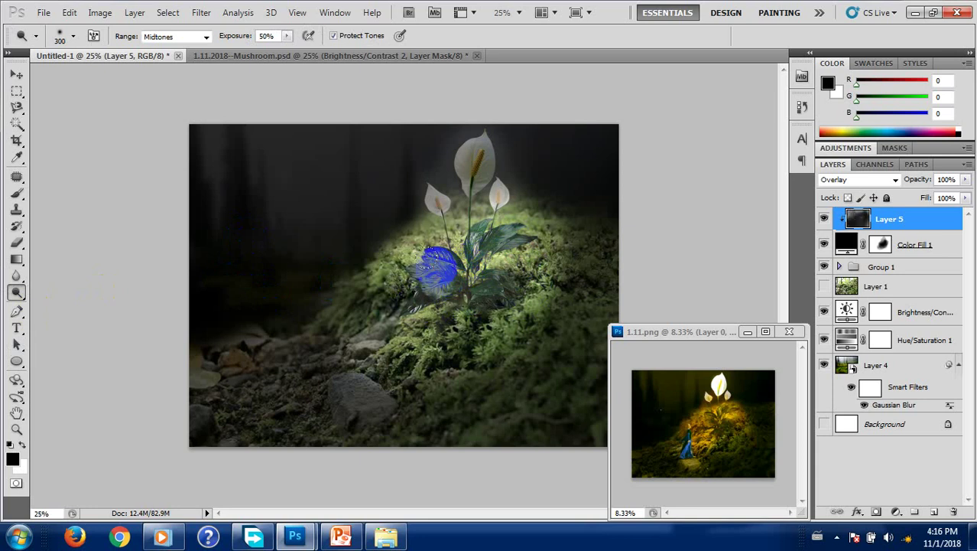
drag(434, 268, 393, 307)
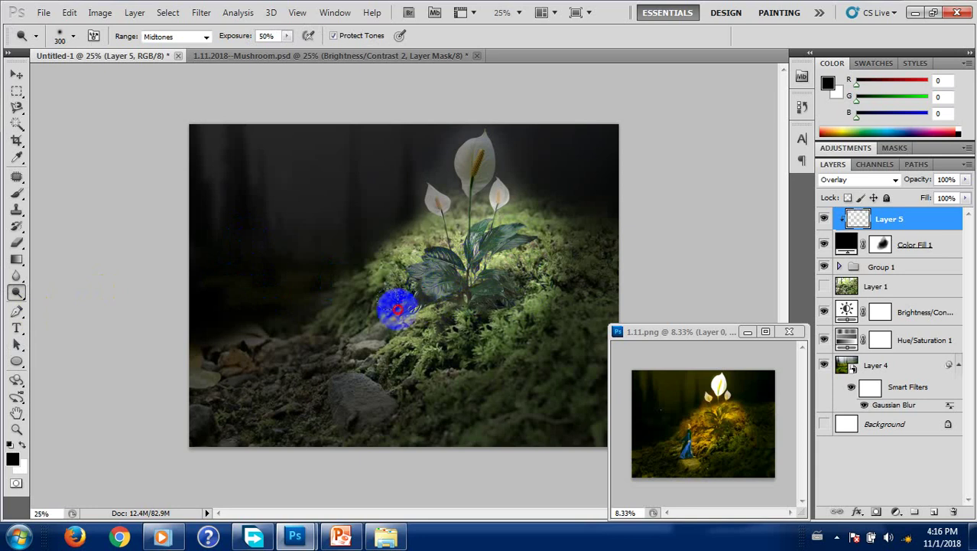
mouse_move(439, 269)
mouse_down()
mouse_move(462, 200)
mouse_move(473, 205)
mouse_up()
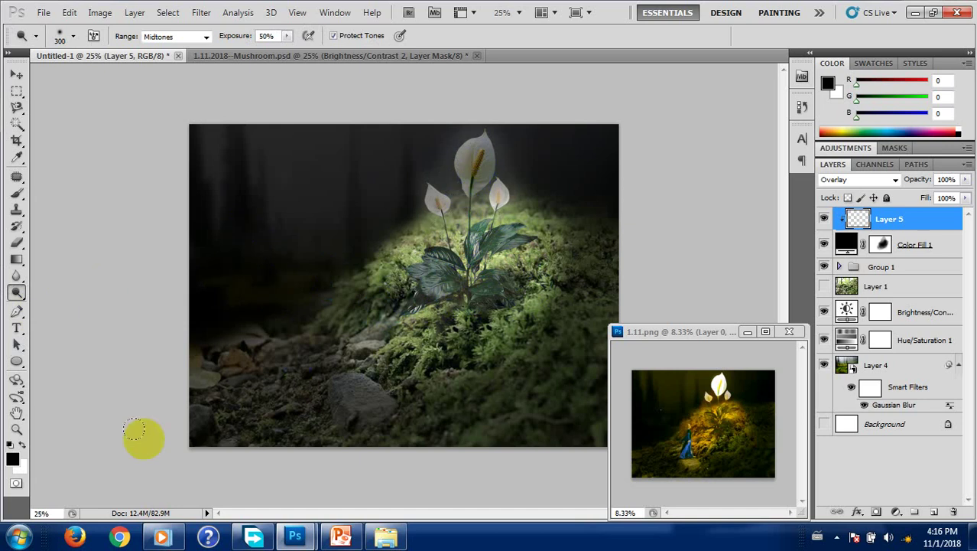
drag(399, 219, 498, 227)
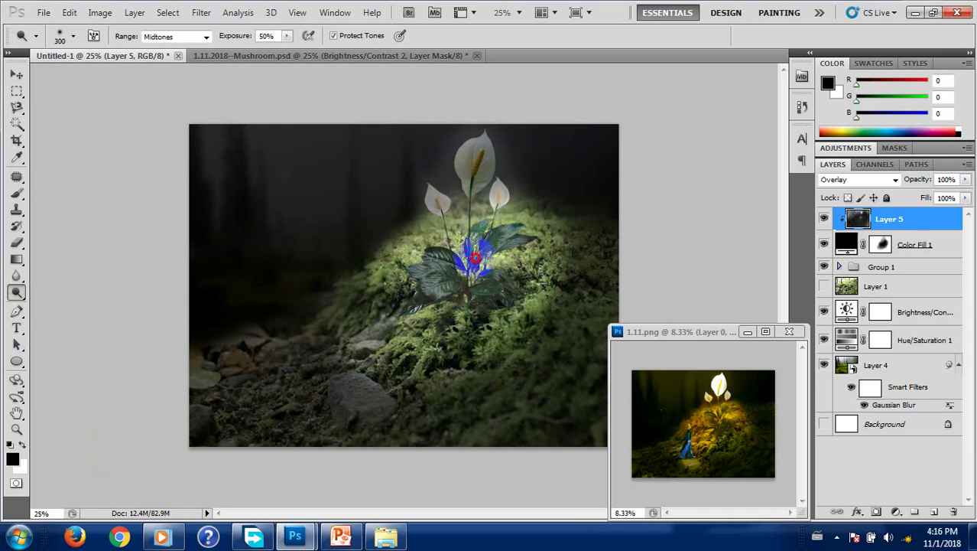
mouse_move(474, 258)
mouse_down()
mouse_move(405, 306)
mouse_move(413, 275)
mouse_move(398, 298)
mouse_move(455, 315)
mouse_move(436, 310)
mouse_move(447, 267)
mouse_up()
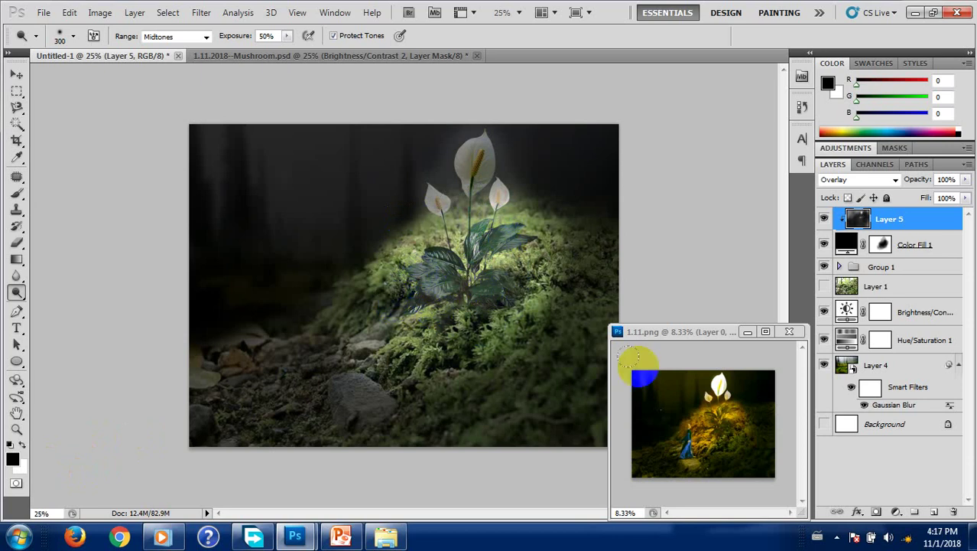
click(628, 366)
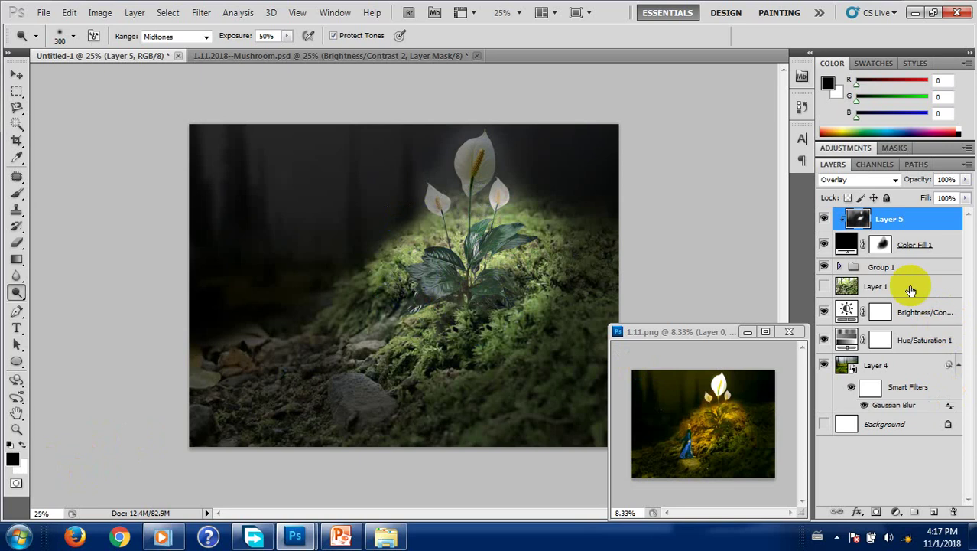
Add a Brightness/Contrast adjustment layer with Brightness 65 and Contrast 35.
click(567, 283)
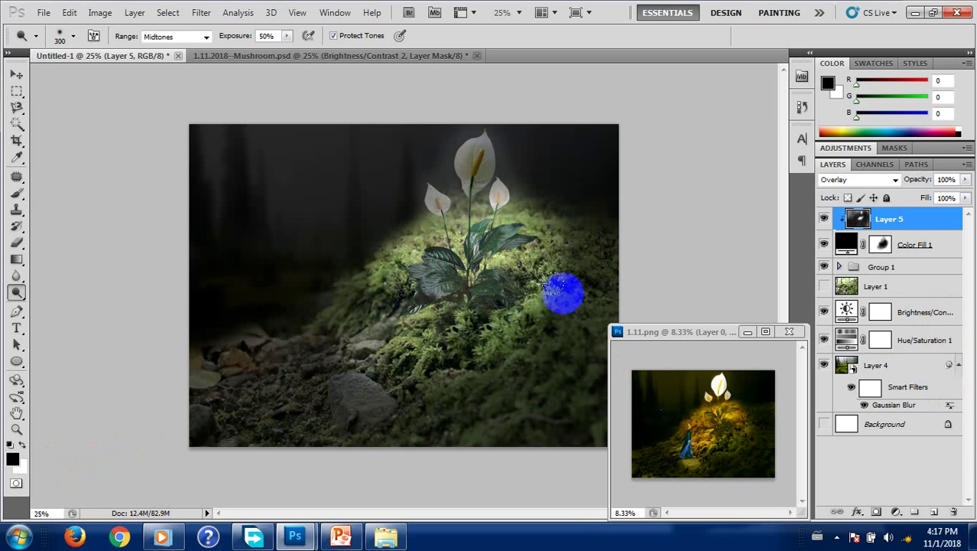
click(896, 513)
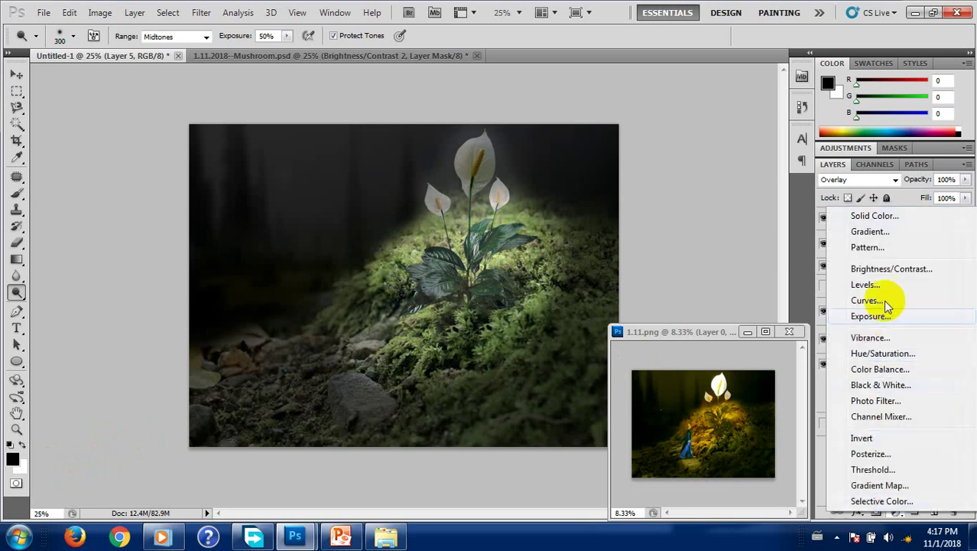
click(881, 270)
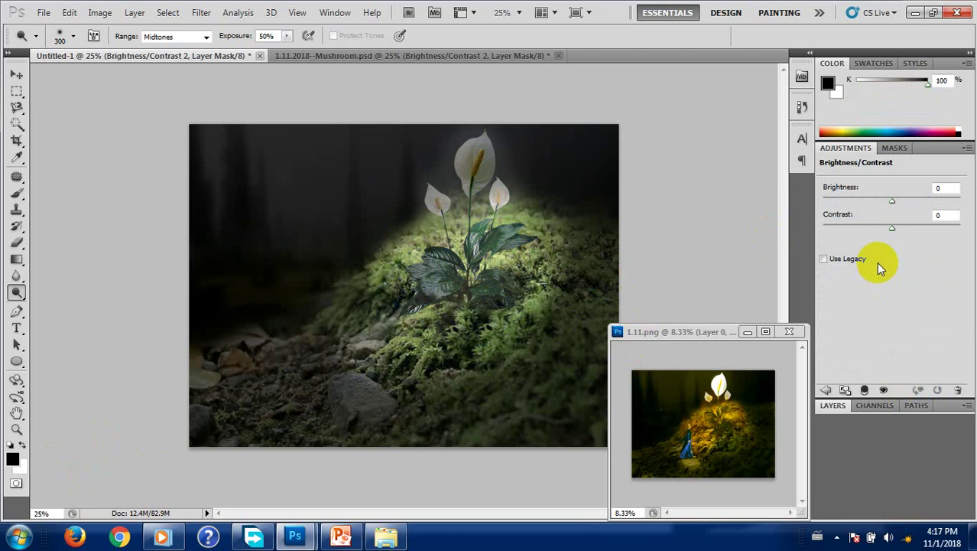
click(919, 184)
text(65)
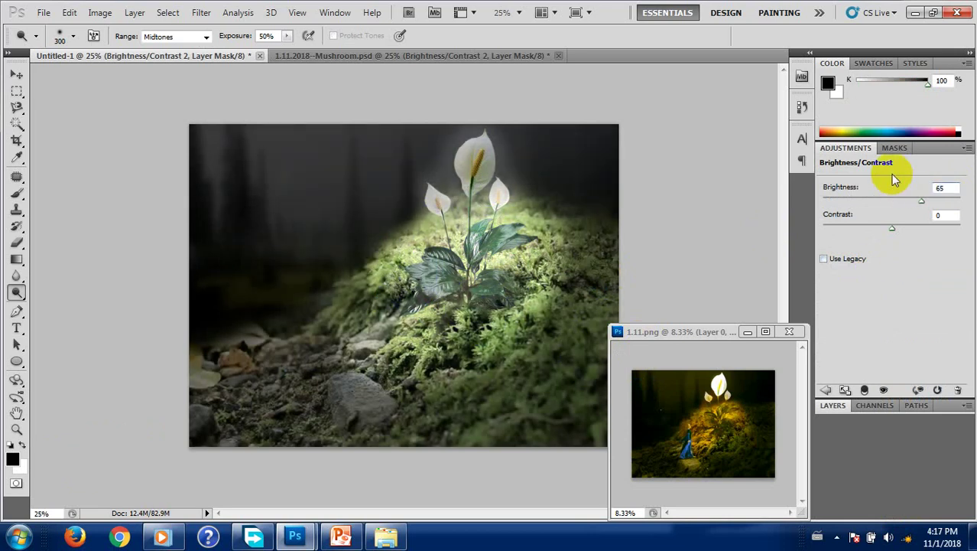
key(Tab)
text(35)
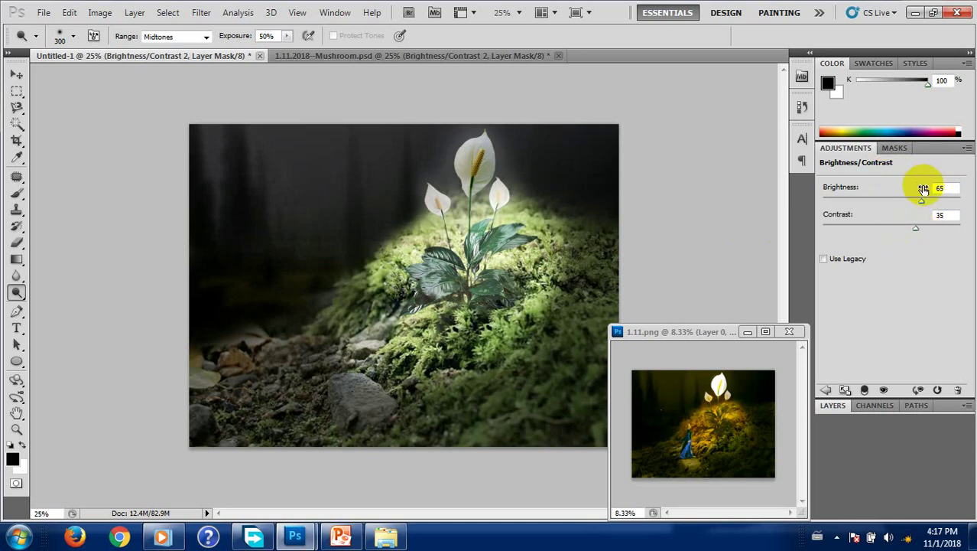
Toggle the Brightness/Contrast layer's visibility to compare the scene before and after.
click(633, 227)
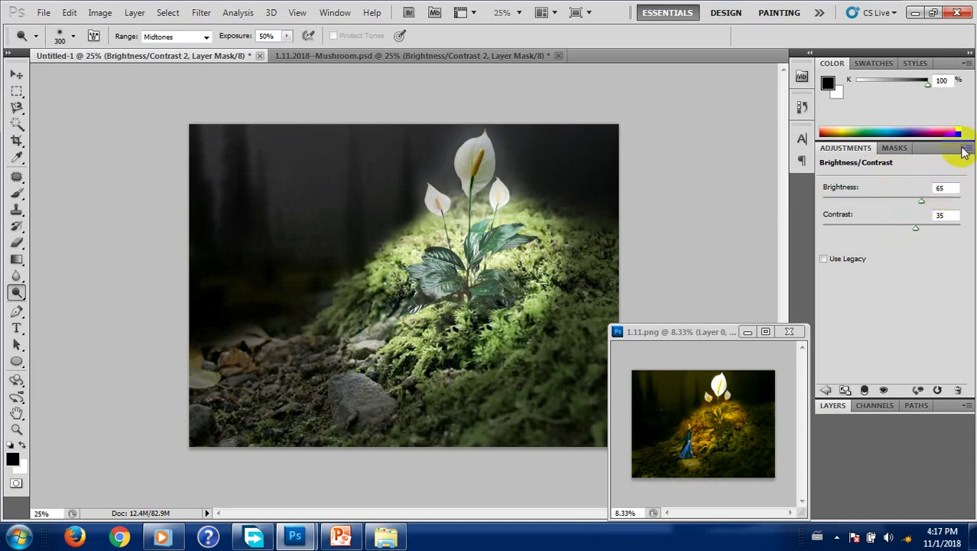
click(831, 405)
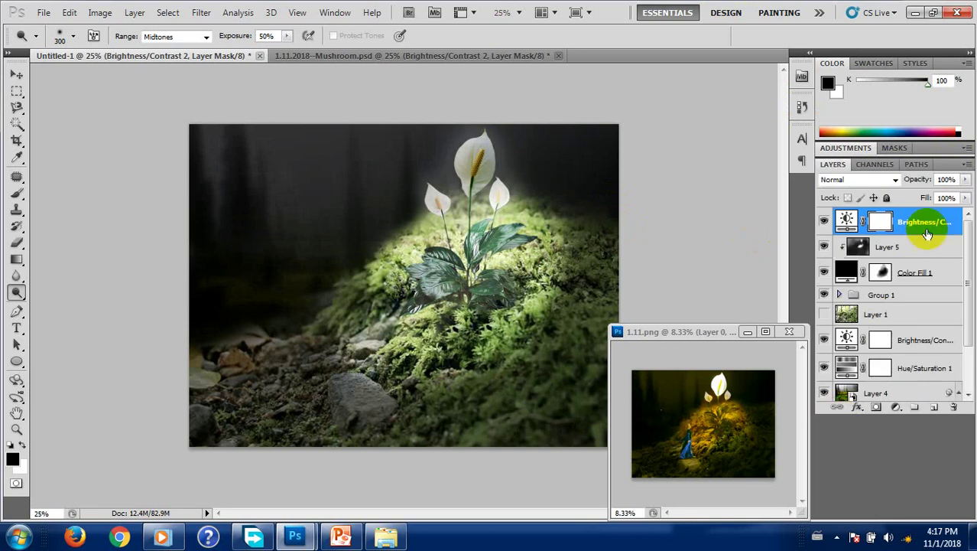
click(823, 223)
click(823, 223)
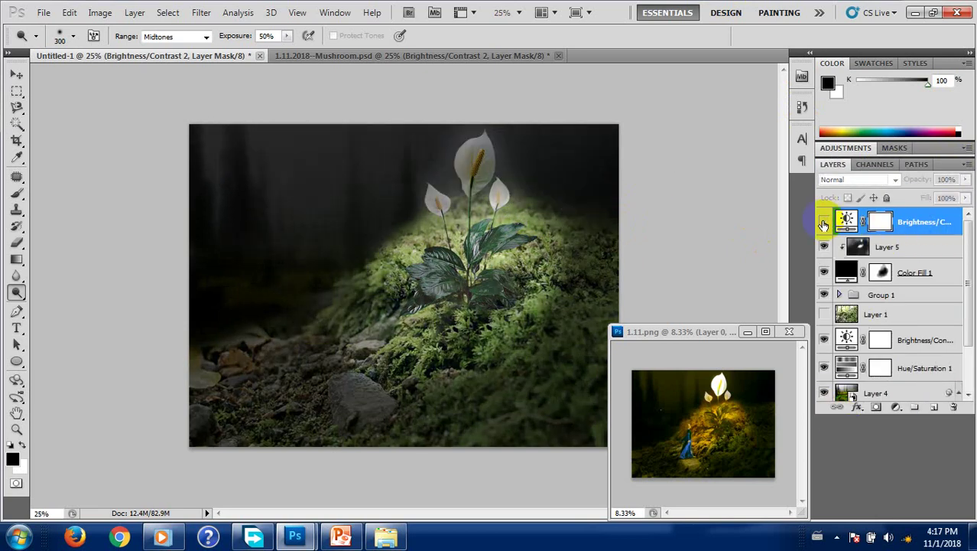
click(824, 222)
click(824, 222)
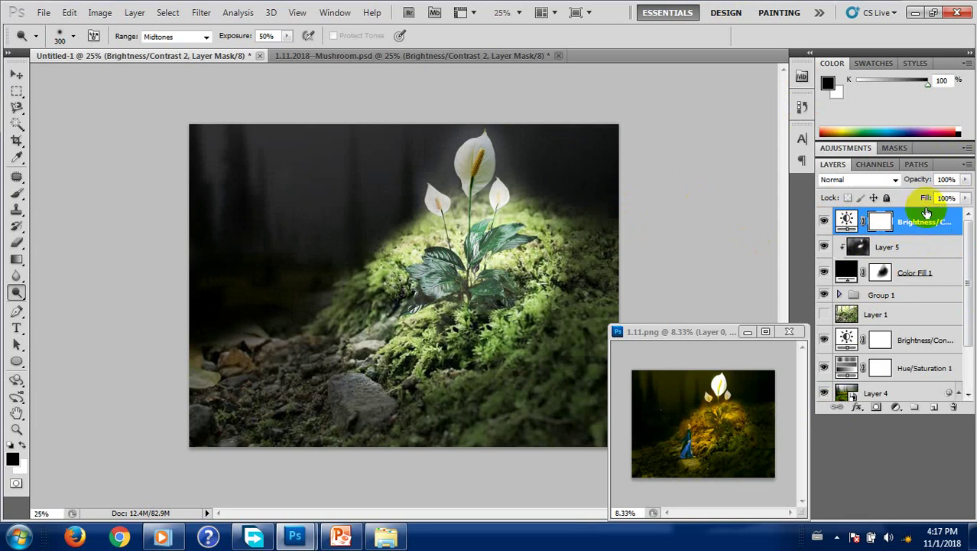
click(850, 182)
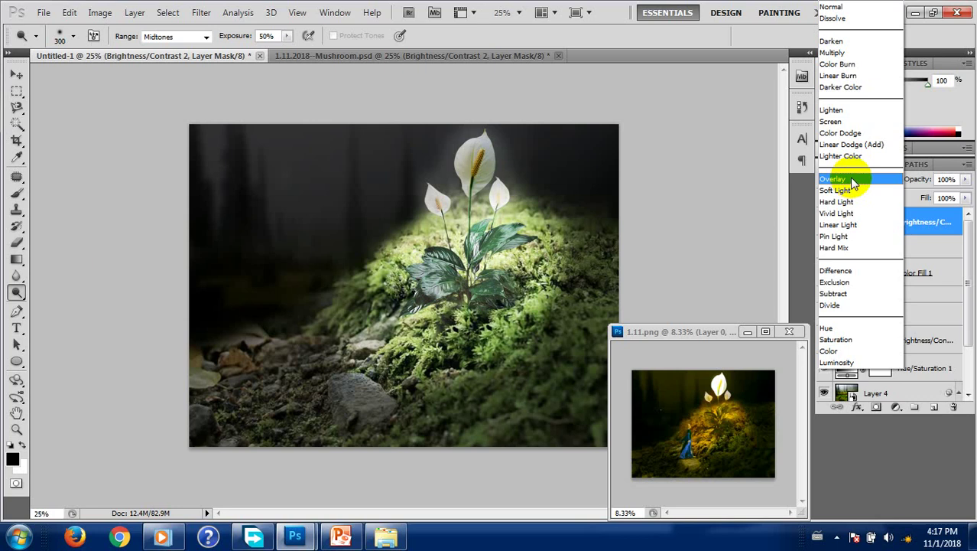
click(854, 180)
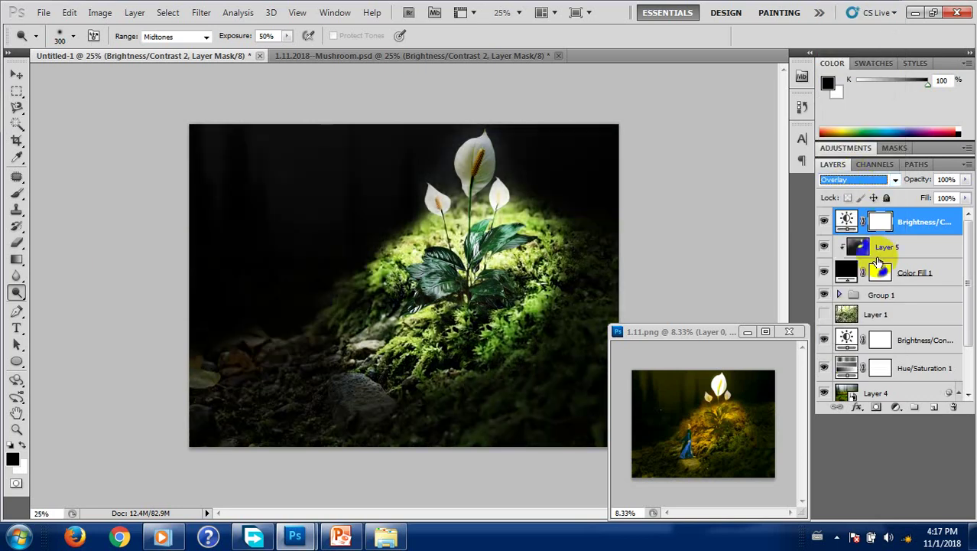
drag(596, 295, 474, 309)
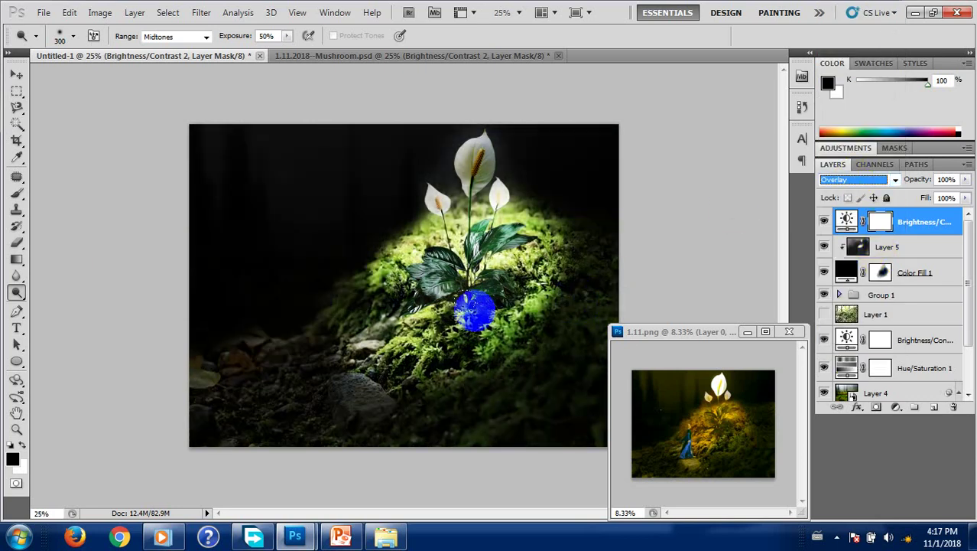
drag(862, 277, 874, 219)
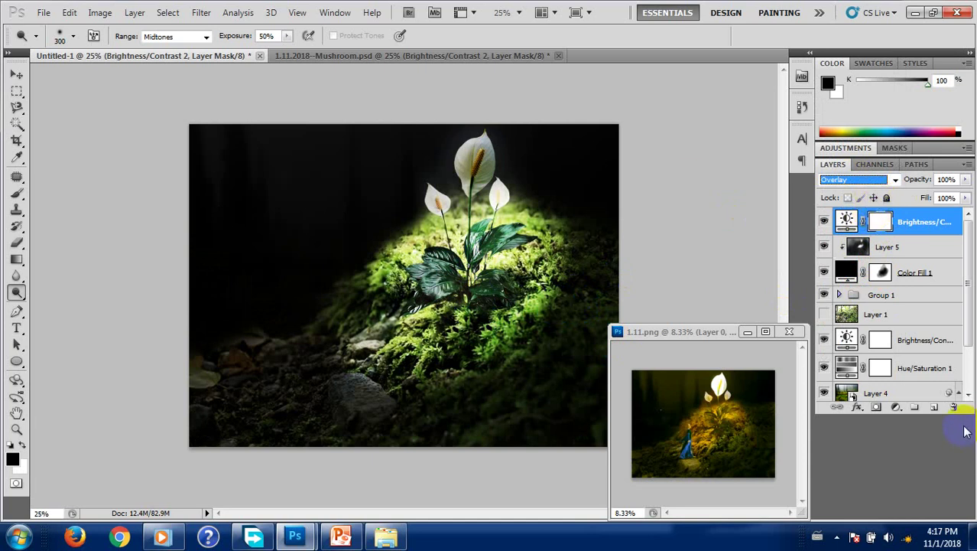
click(778, 459)
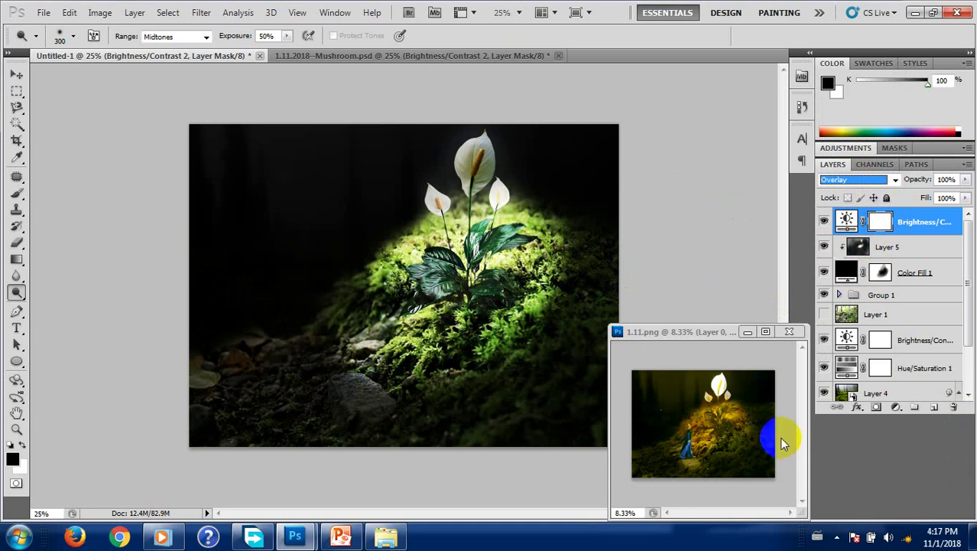
click(858, 182)
click(833, 7)
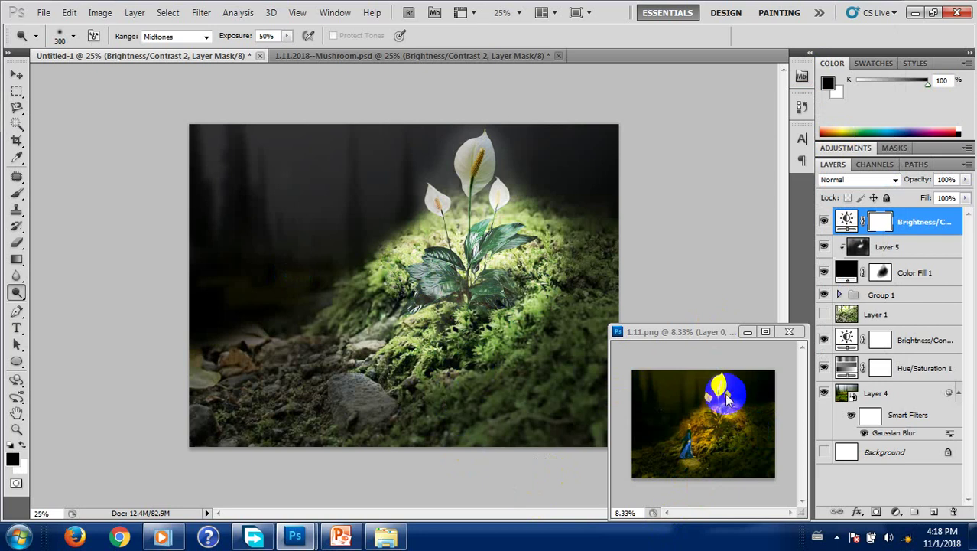
mouse_move(719, 376)
mouse_down()
mouse_move(731, 413)
mouse_move(707, 398)
mouse_up()
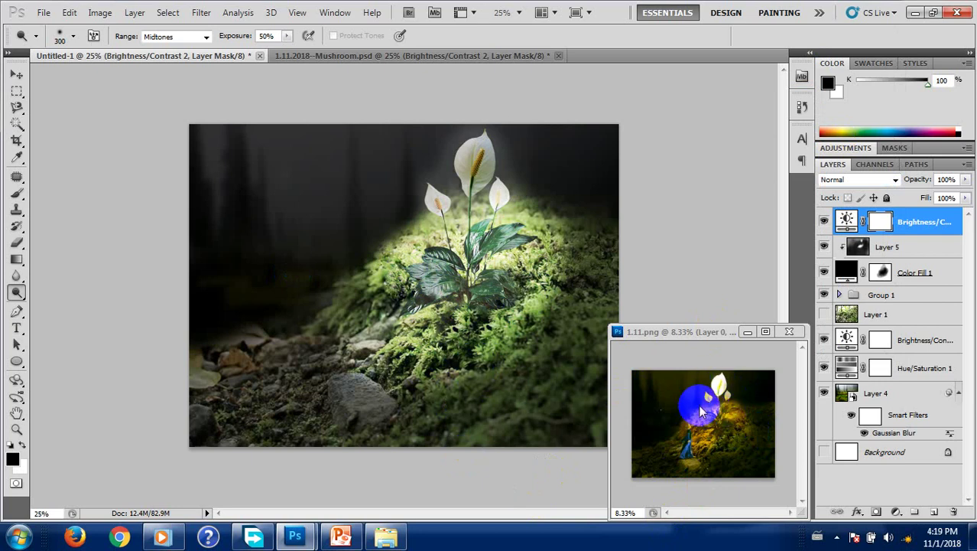
drag(715, 430, 711, 413)
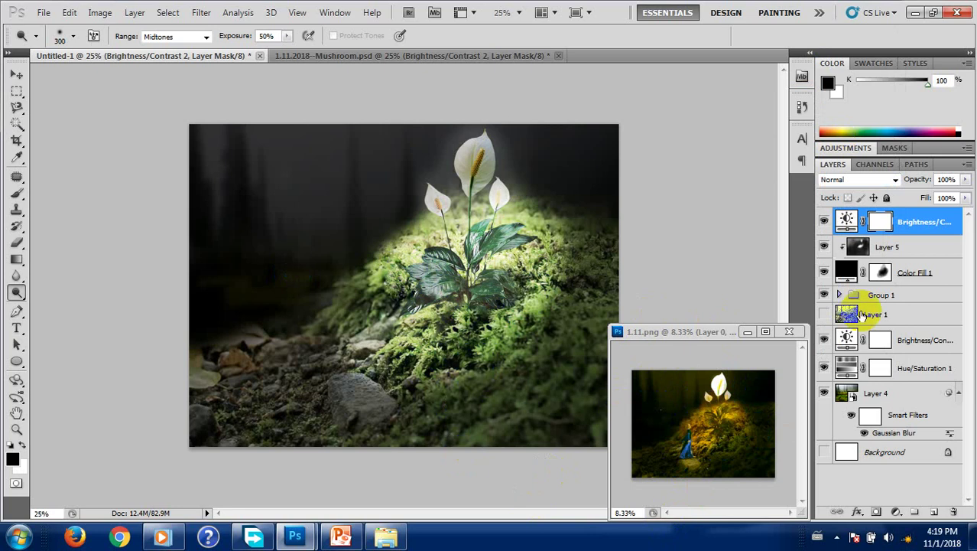
click(885, 247)
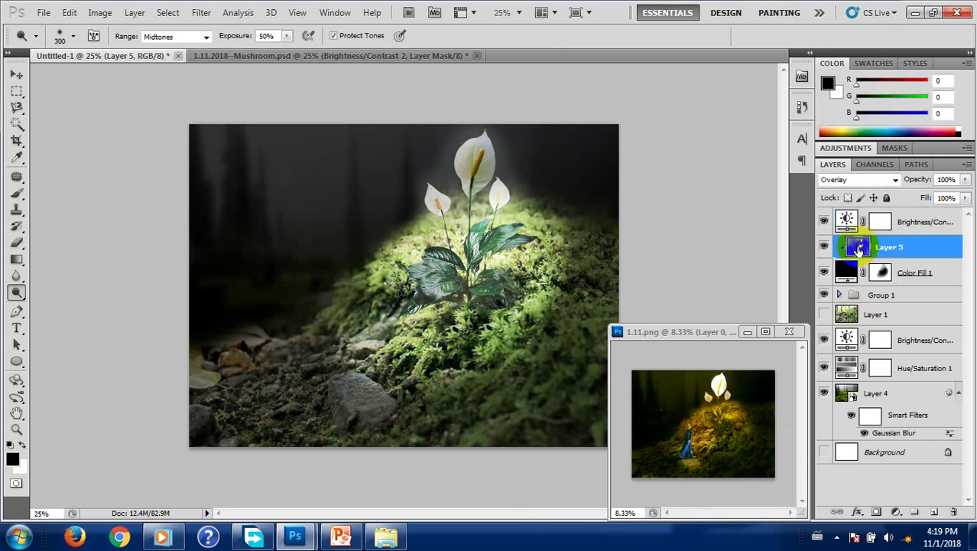
Dodge the tall central lily's spathe, spadix and stem on Layer 5.
scroll(484, 164, up, 2)
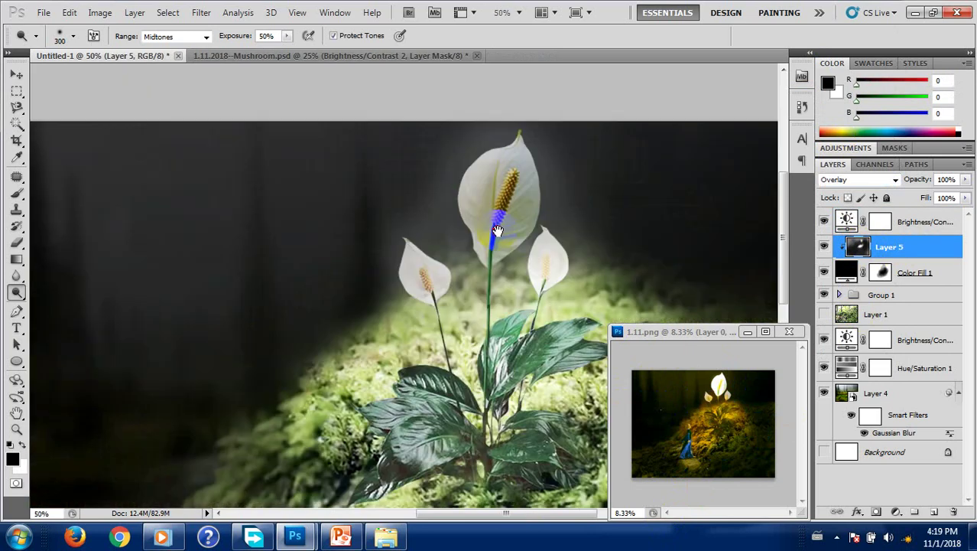
drag(497, 229, 464, 333)
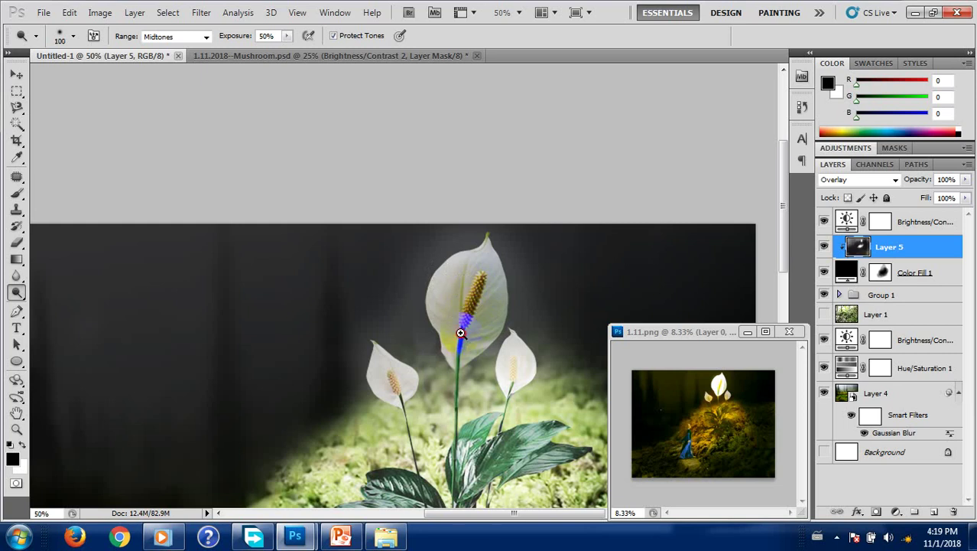
scroll(460, 332, up, 2)
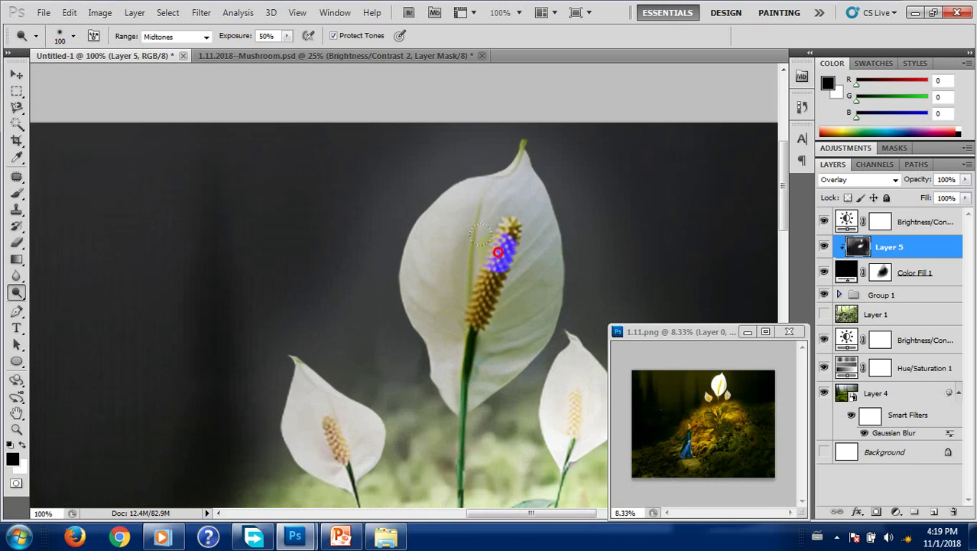
drag(498, 251, 459, 376)
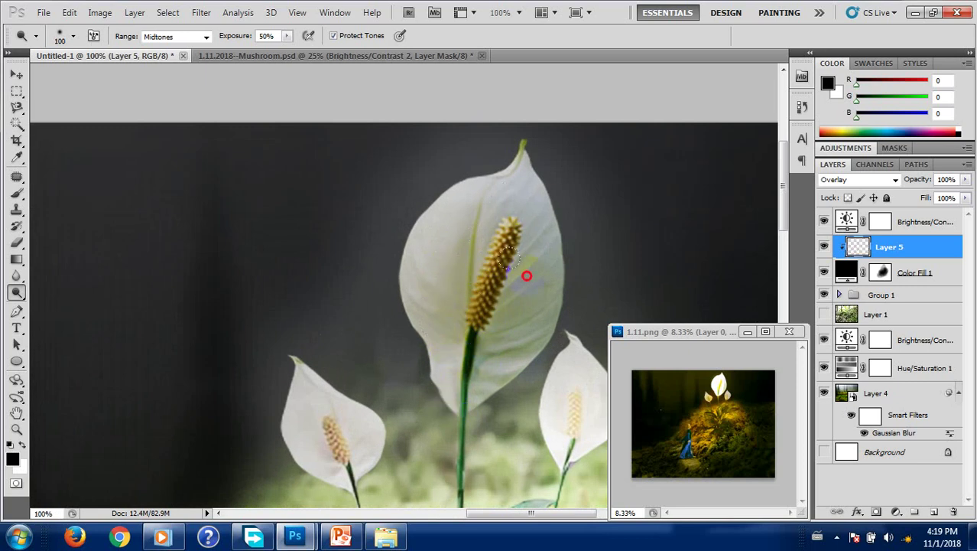
drag(517, 200, 495, 295)
drag(479, 369, 481, 332)
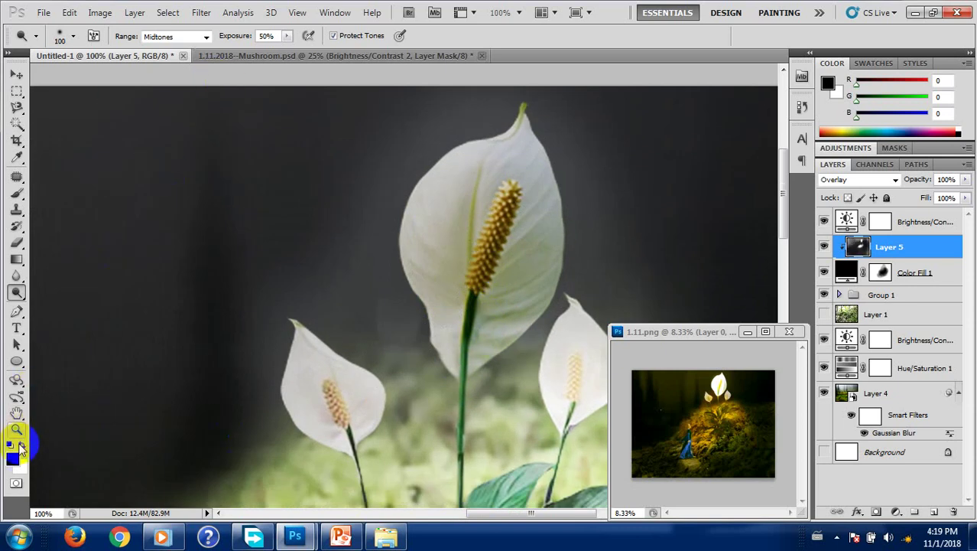
Brighten the spadix top and upper stem further, then expand Group 1.
click(22, 445)
mouse_move(506, 202)
mouse_down()
mouse_move(495, 223)
mouse_move(504, 188)
mouse_move(511, 204)
mouse_up()
click(23, 444)
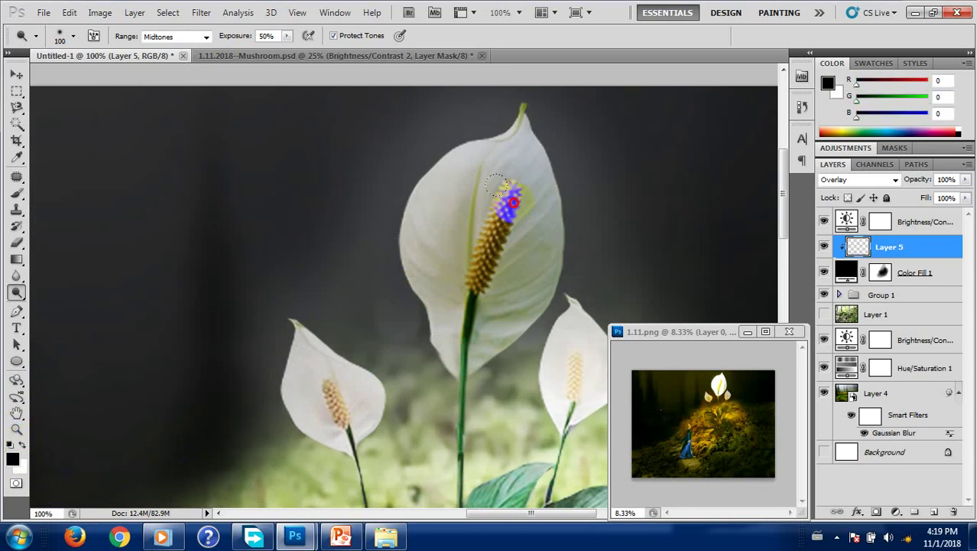
mouse_move(464, 335)
mouse_down()
mouse_move(505, 223)
mouse_move(490, 221)
mouse_move(487, 183)
mouse_up()
mouse_move(517, 219)
mouse_down()
mouse_move(505, 193)
mouse_move(488, 319)
mouse_up()
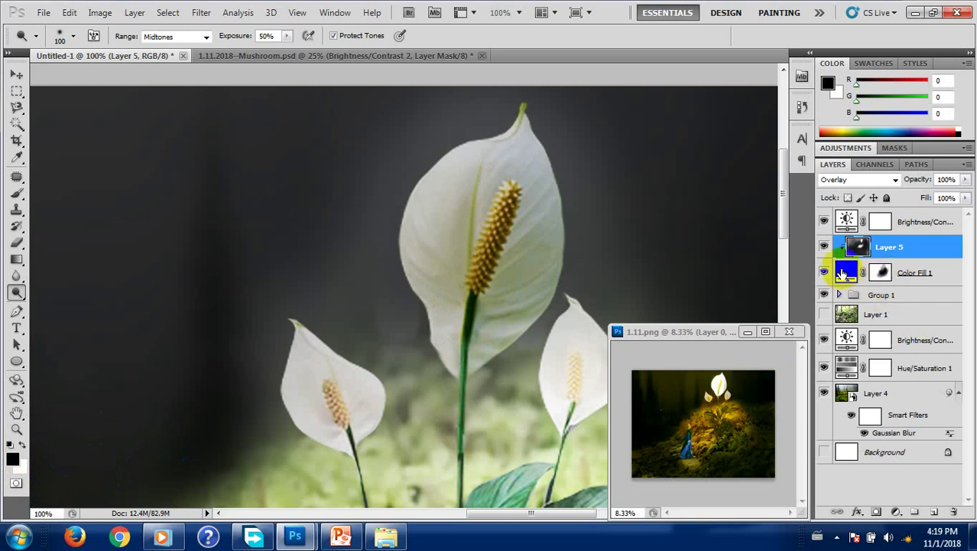
click(839, 295)
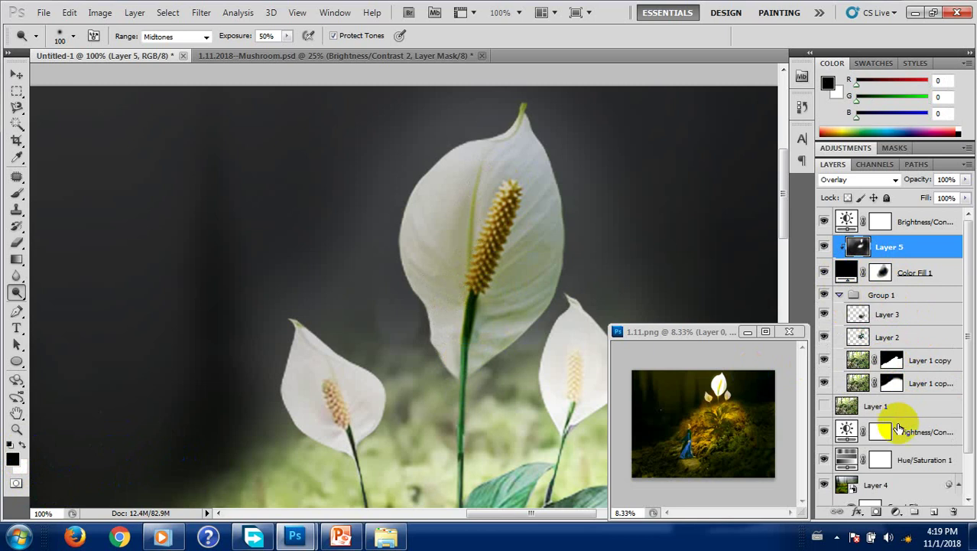
Dodge the central lily's spadix and stem on Layer 2, then collapse Group 1.
scroll(900, 427, down, 1)
scroll(896, 432, down, 1)
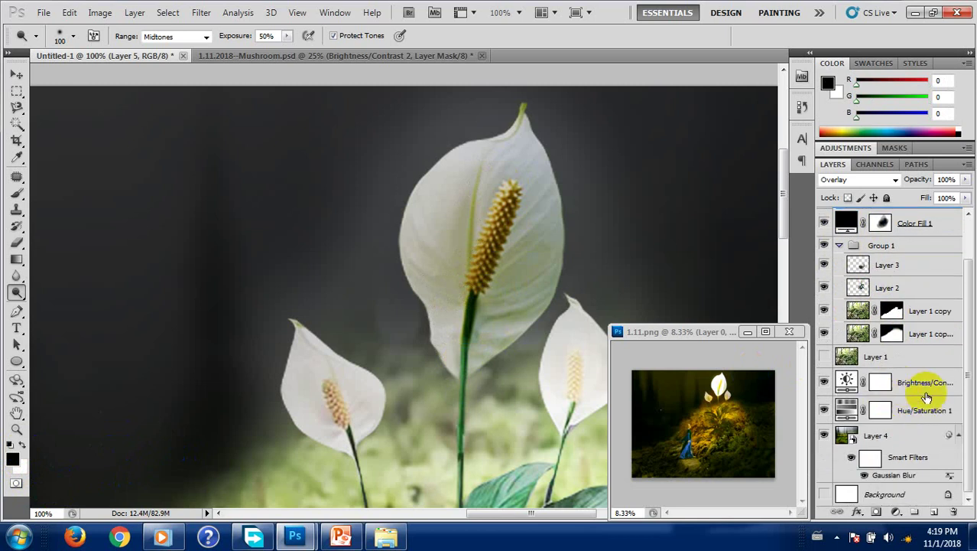
click(863, 287)
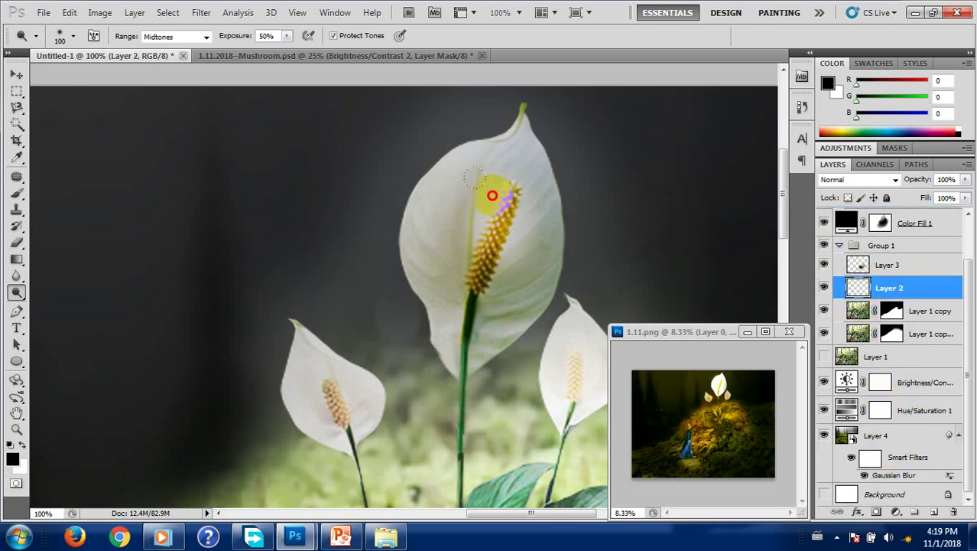
mouse_move(492, 196)
mouse_down()
mouse_move(483, 341)
mouse_move(516, 246)
mouse_up()
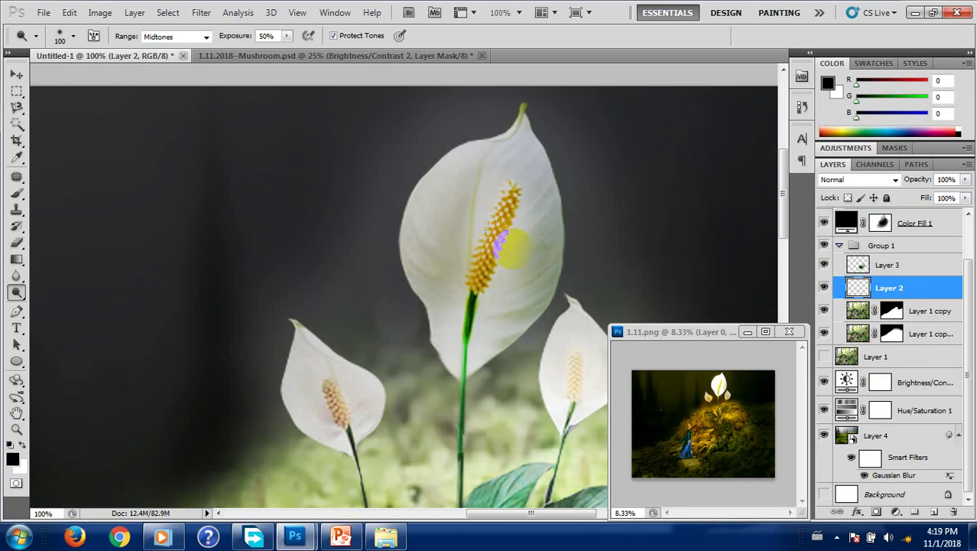
mouse_move(468, 225)
mouse_down()
mouse_move(450, 373)
mouse_move(487, 202)
mouse_move(509, 175)
mouse_move(514, 198)
mouse_move(452, 352)
mouse_move(515, 213)
mouse_move(475, 306)
mouse_move(526, 273)
mouse_move(486, 258)
mouse_move(442, 262)
mouse_up()
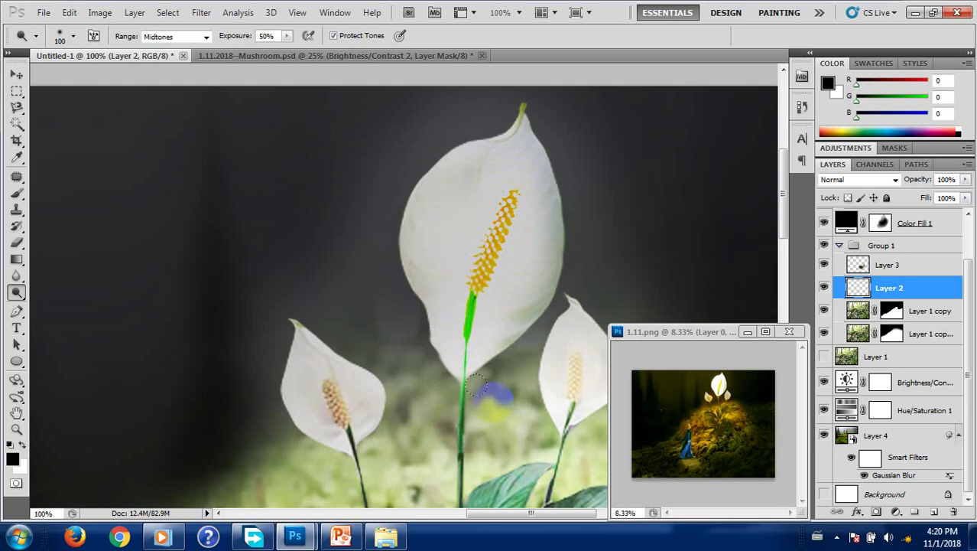
click(864, 245)
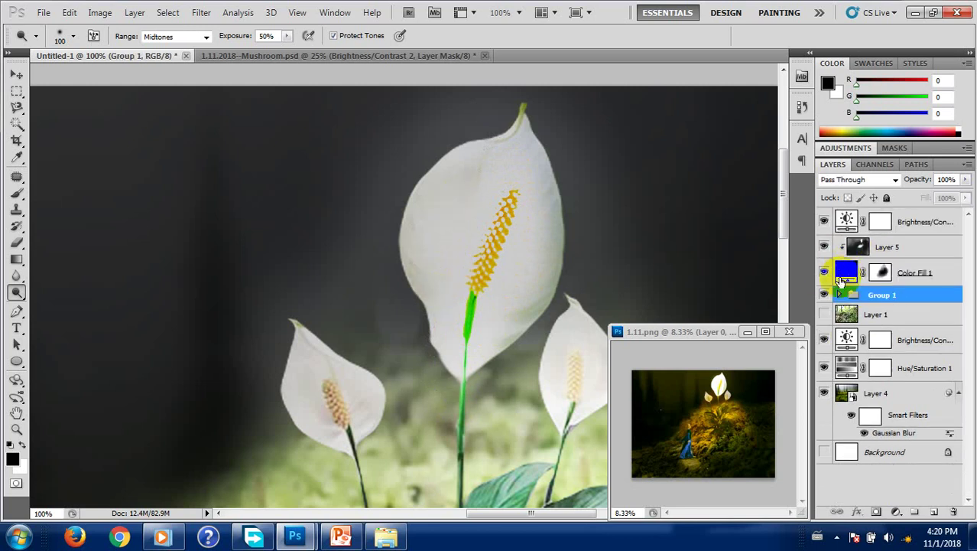
Zoom out to 33.33% and add an empty Layer 6 above the Brightness/Contrast layer.
click(919, 222)
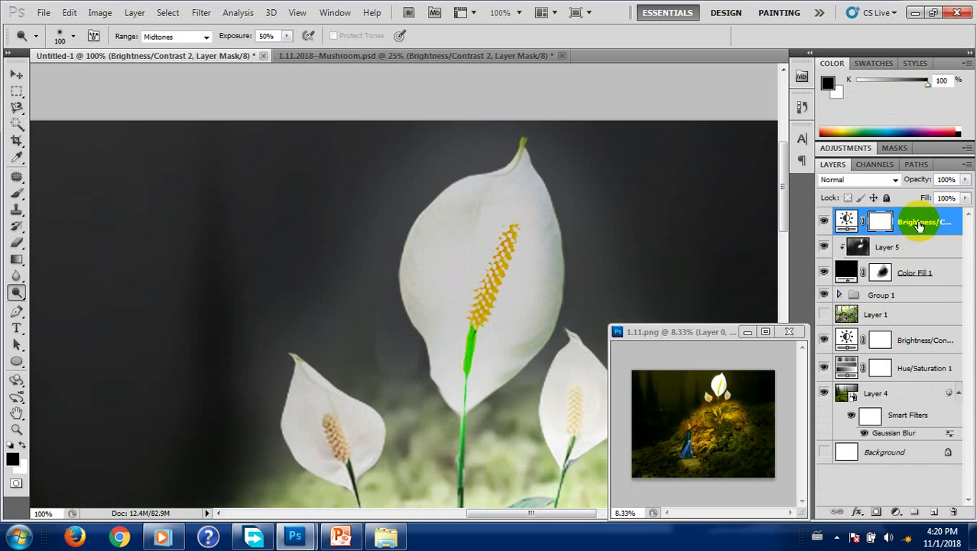
key(v)
drag(628, 462, 707, 434)
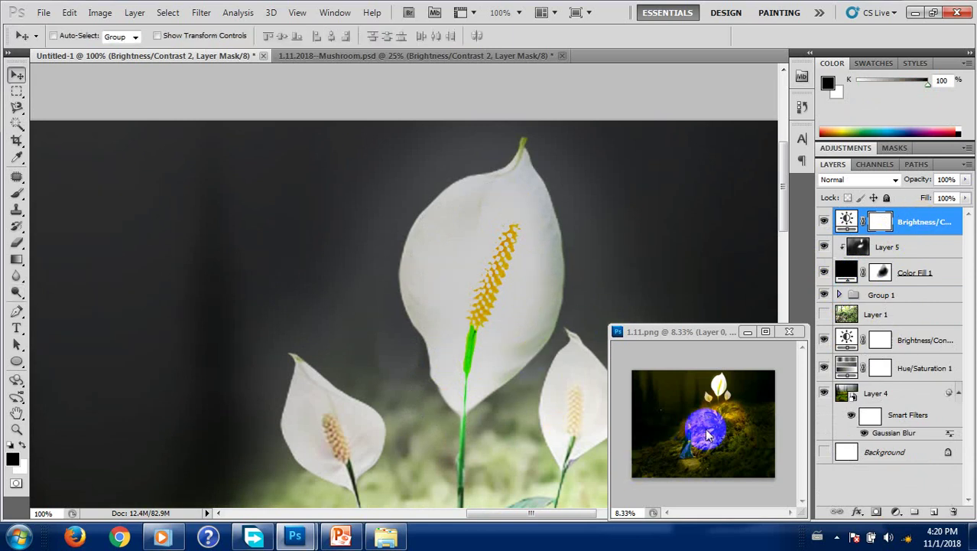
alt+click(457, 355)
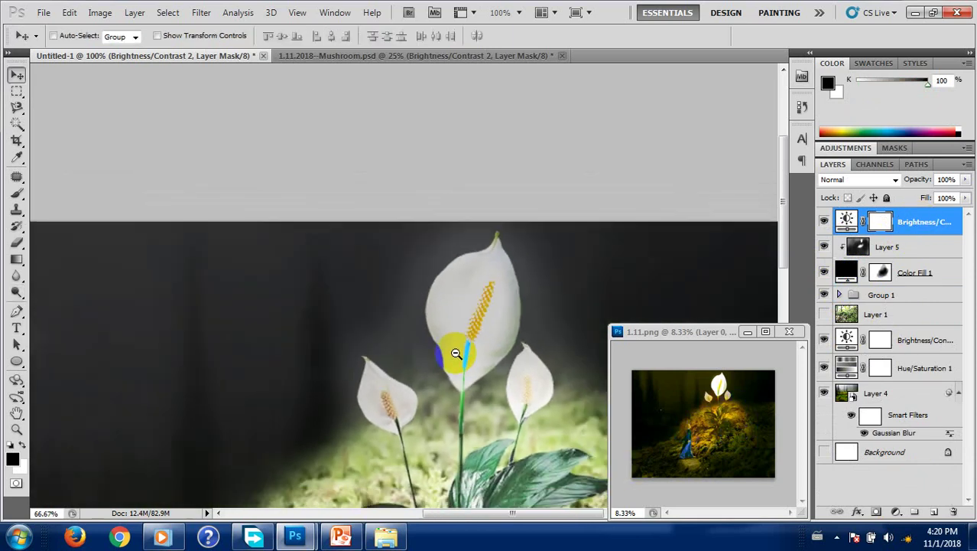
alt+click(457, 354)
click(881, 222)
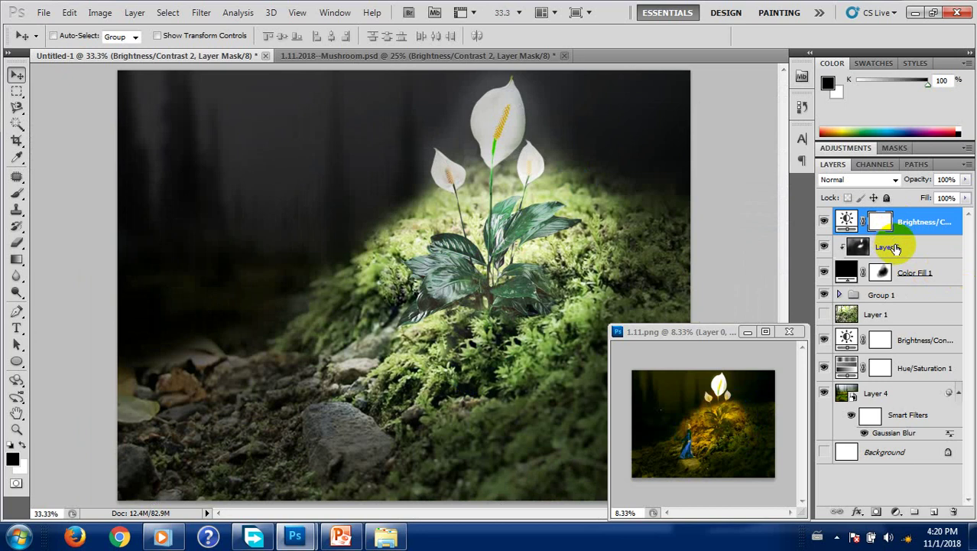
click(934, 513)
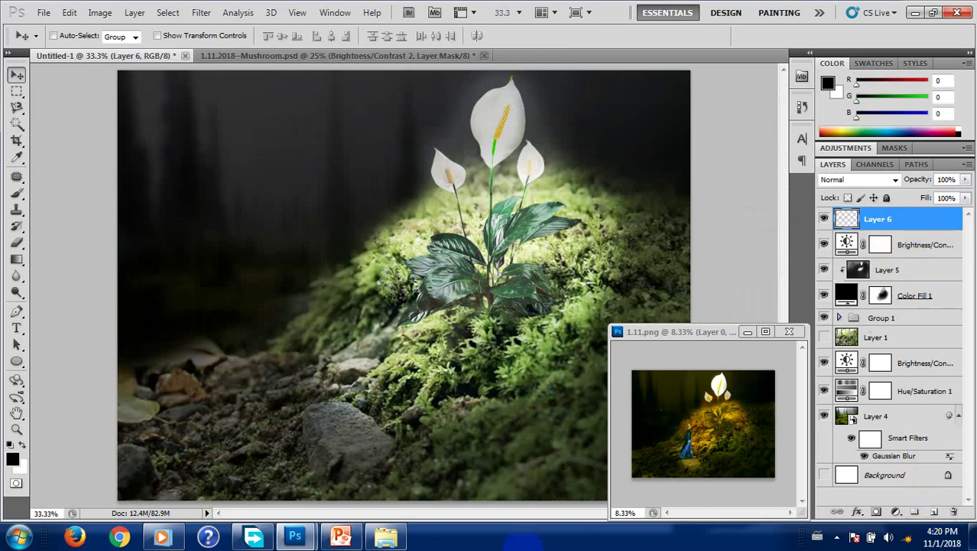
With the Brush active, set the foreground colour to orange e5a316 (R229 G163 B22).
click(383, 191)
key(b)
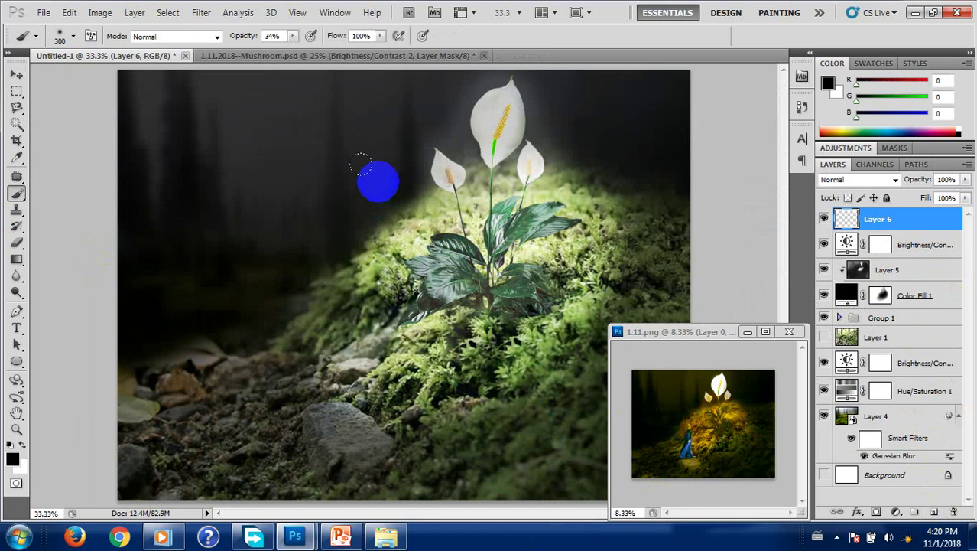
click(325, 234)
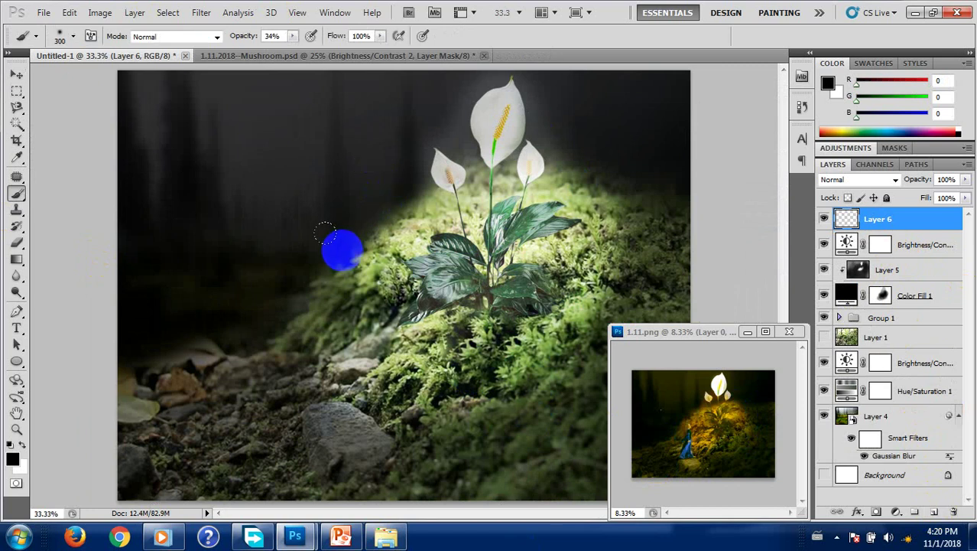
drag(324, 234, 368, 275)
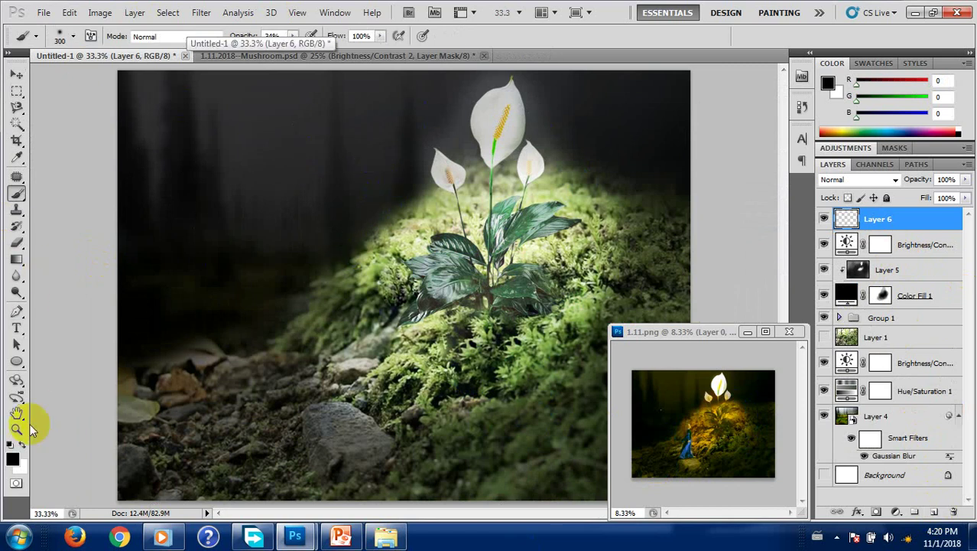
click(13, 459)
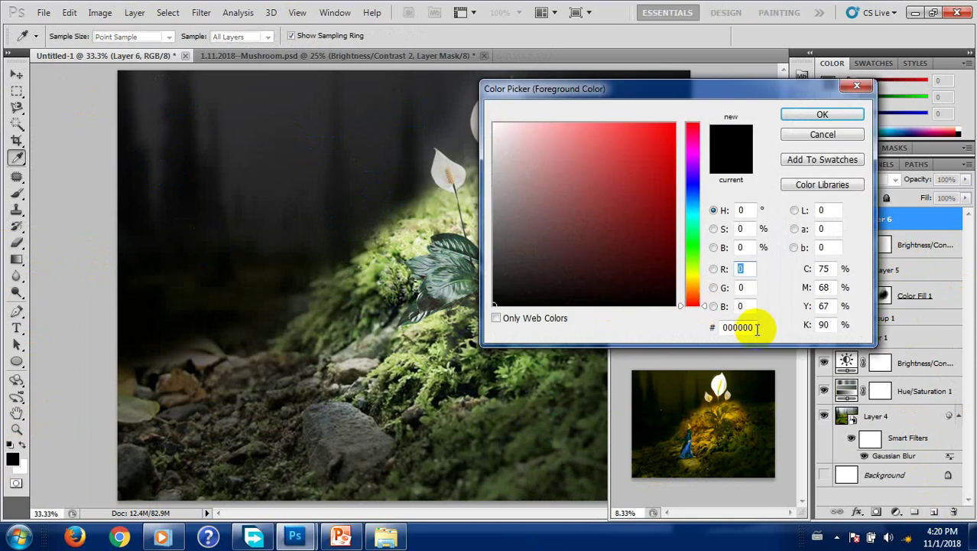
click(757, 327)
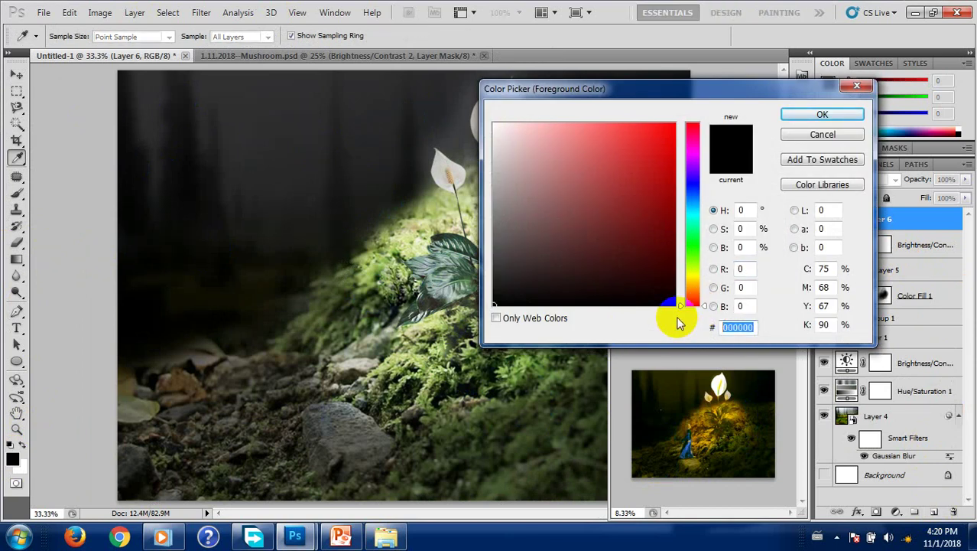
text(e5)
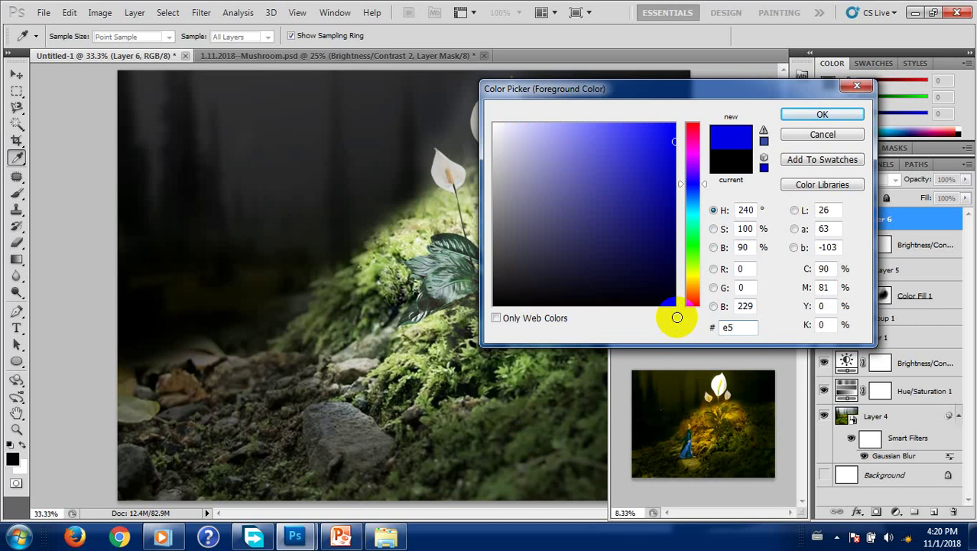
text(a316)
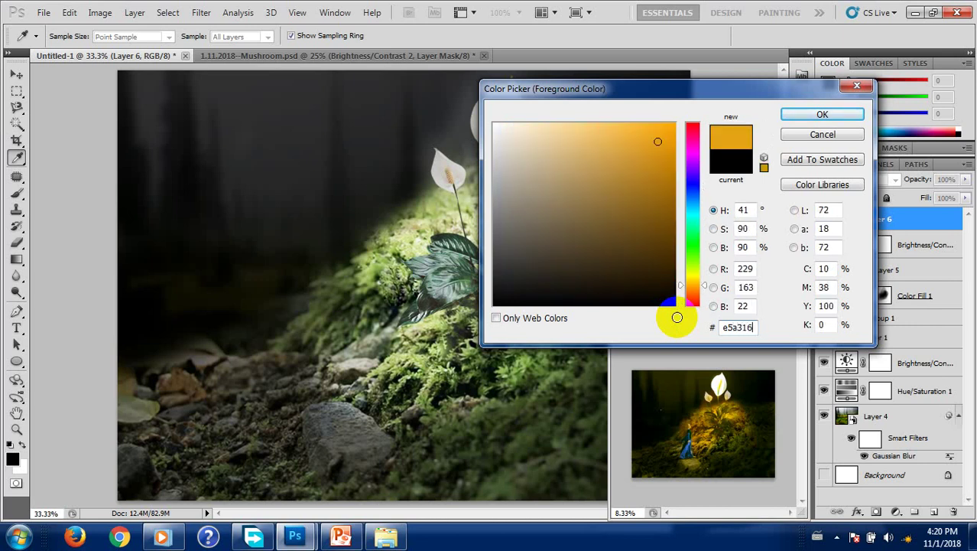
click(806, 120)
key(b)
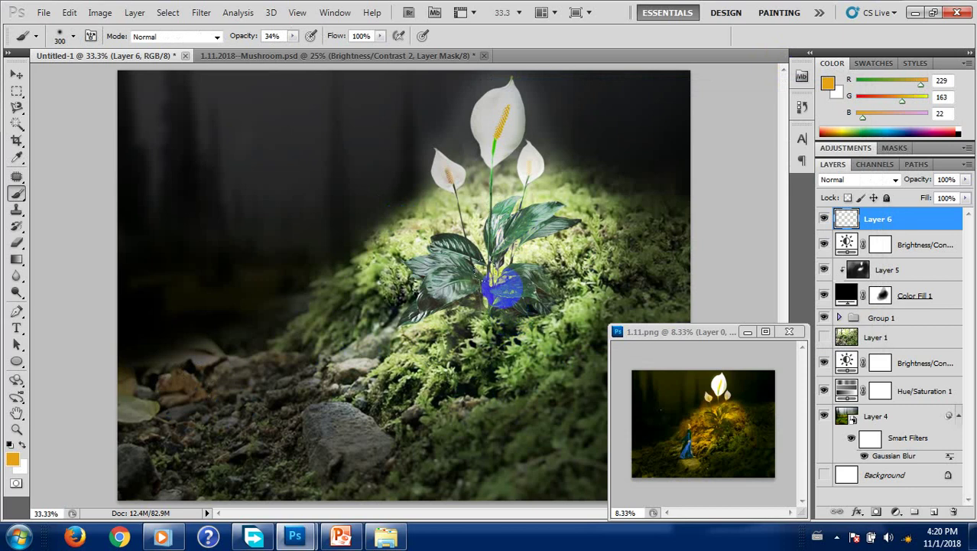
Paint solid orange at 100% opacity over the lily's stem and base on Layer 6.
drag(486, 213, 475, 192)
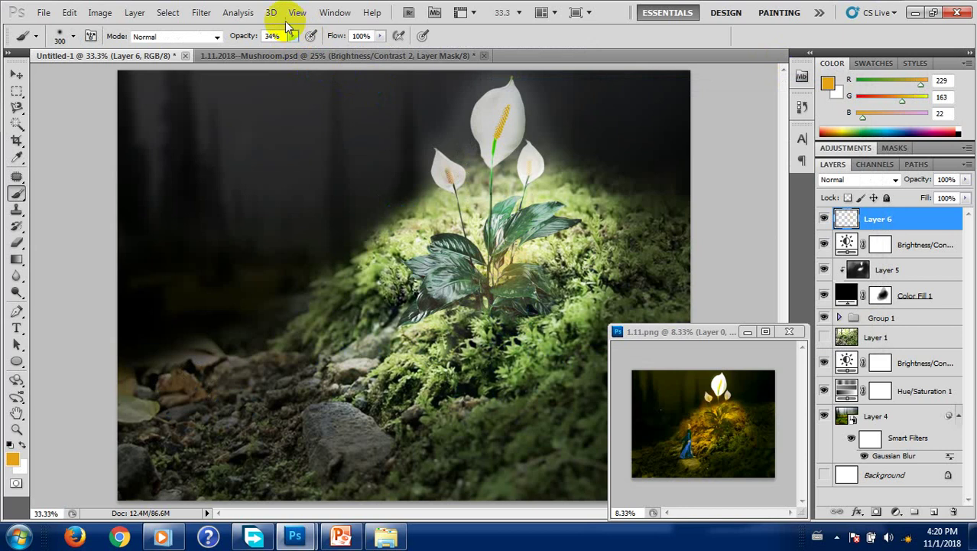
drag(314, 62, 340, 50)
mouse_move(488, 156)
mouse_down()
mouse_move(478, 268)
mouse_move(417, 310)
mouse_up()
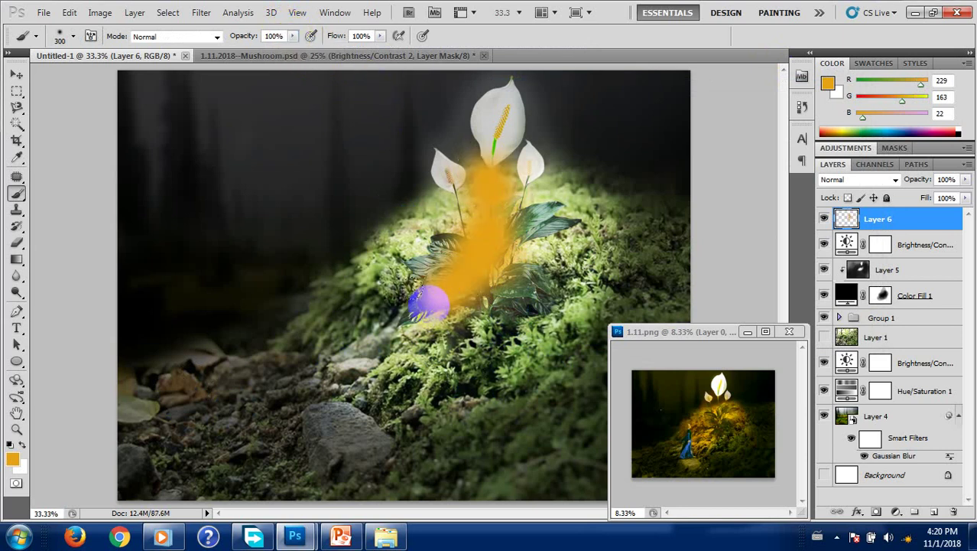
mouse_move(478, 227)
mouse_down()
mouse_move(491, 203)
mouse_move(430, 227)
mouse_move(428, 320)
mouse_move(480, 338)
mouse_up()
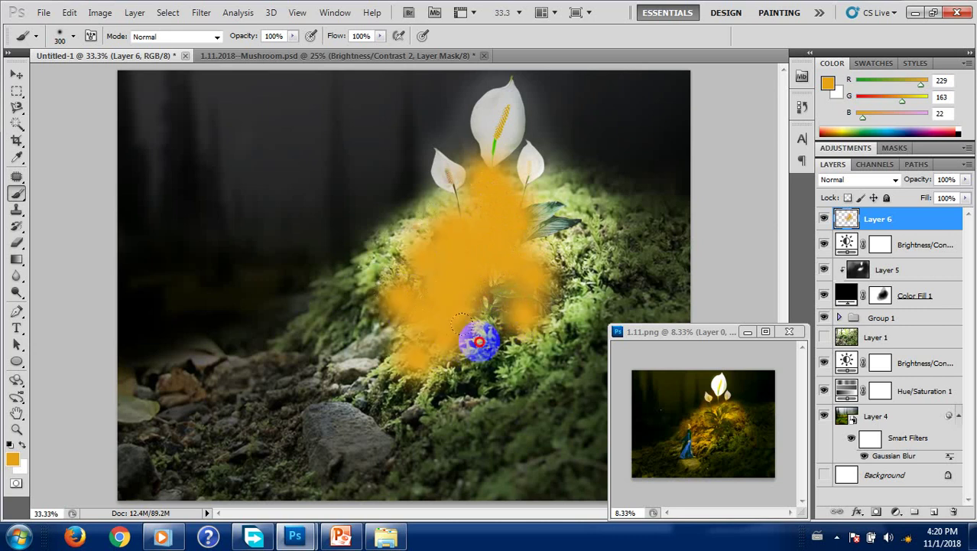
Set Layer 6 to Overlay, extend the glow onto moss and rock, then lower opacity to 46%.
click(855, 180)
click(840, 181)
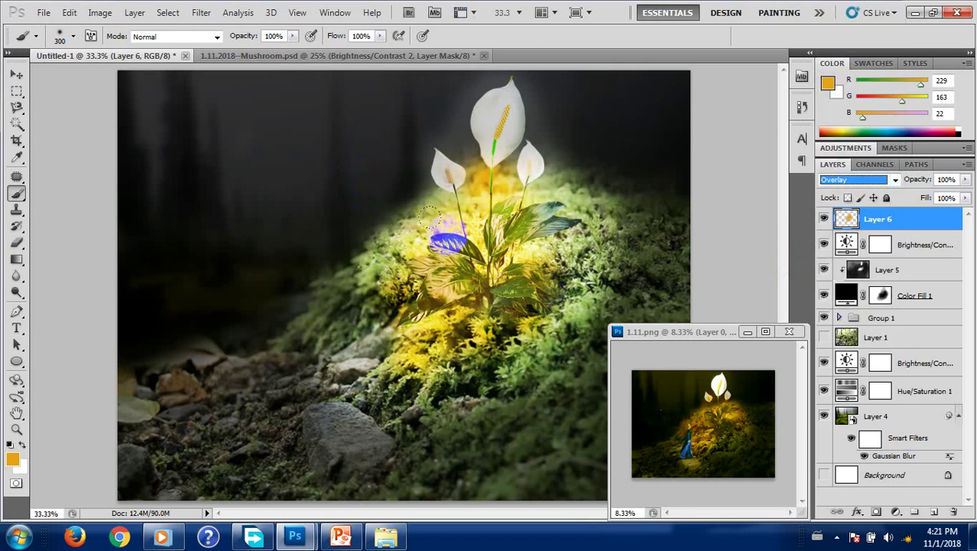
mouse_move(429, 217)
mouse_down()
mouse_move(488, 272)
mouse_move(523, 284)
mouse_move(536, 222)
mouse_move(524, 262)
mouse_move(458, 252)
mouse_up()
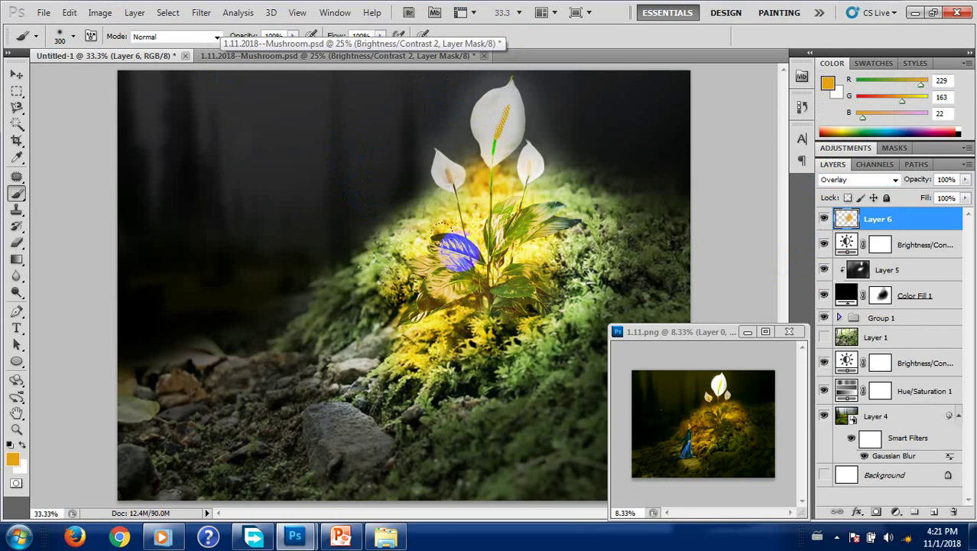
drag(456, 209, 497, 156)
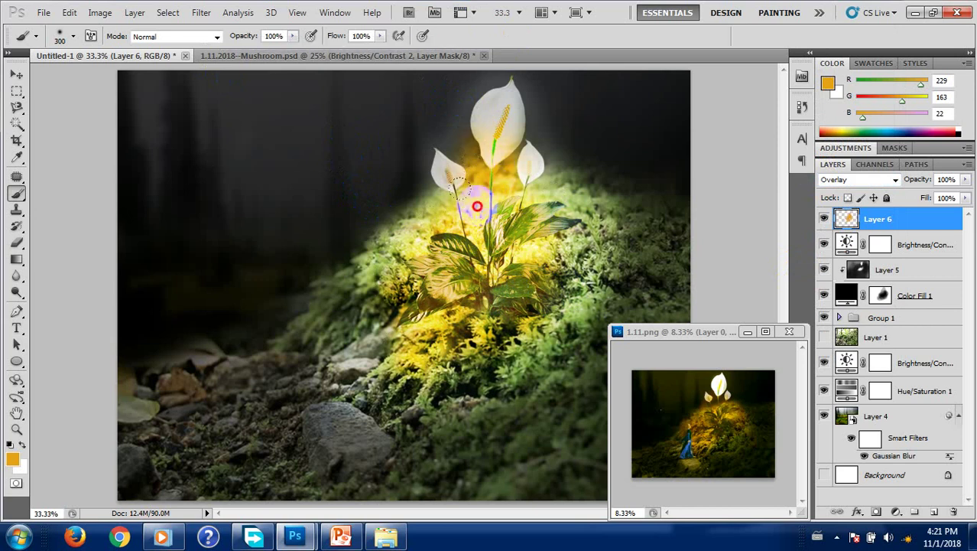
mouse_move(447, 250)
mouse_down()
mouse_move(388, 338)
mouse_move(403, 392)
mouse_move(392, 432)
mouse_move(299, 67)
mouse_up()
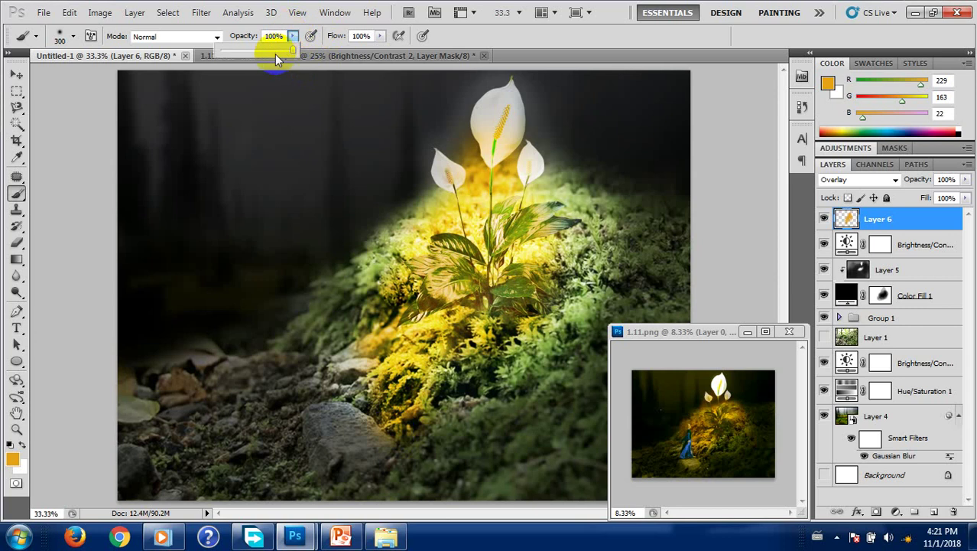
mouse_move(370, 279)
mouse_down()
mouse_move(367, 424)
mouse_move(406, 399)
mouse_move(371, 350)
mouse_move(464, 342)
mouse_move(501, 231)
mouse_move(515, 218)
mouse_move(470, 264)
mouse_move(506, 246)
mouse_move(484, 258)
mouse_up()
key(4)
key(6)
Toggle Color Fill 1's visibility to compare, then brush on its layer mask near the lower left.
click(889, 363)
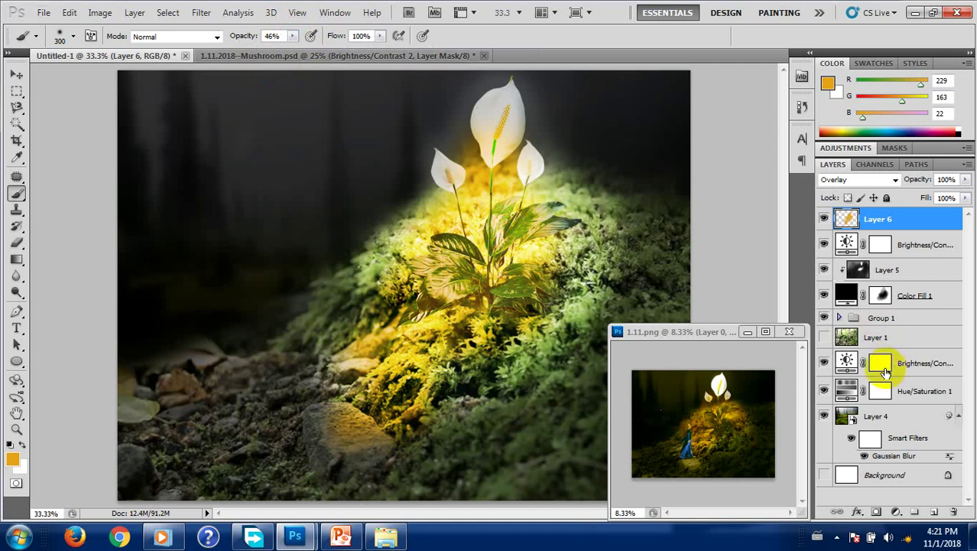
drag(493, 304, 446, 268)
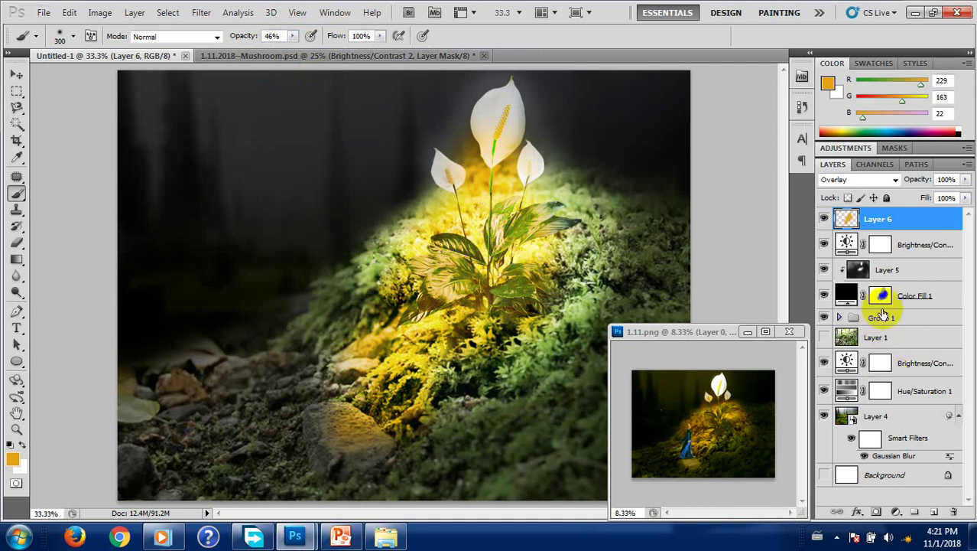
click(839, 297)
click(824, 295)
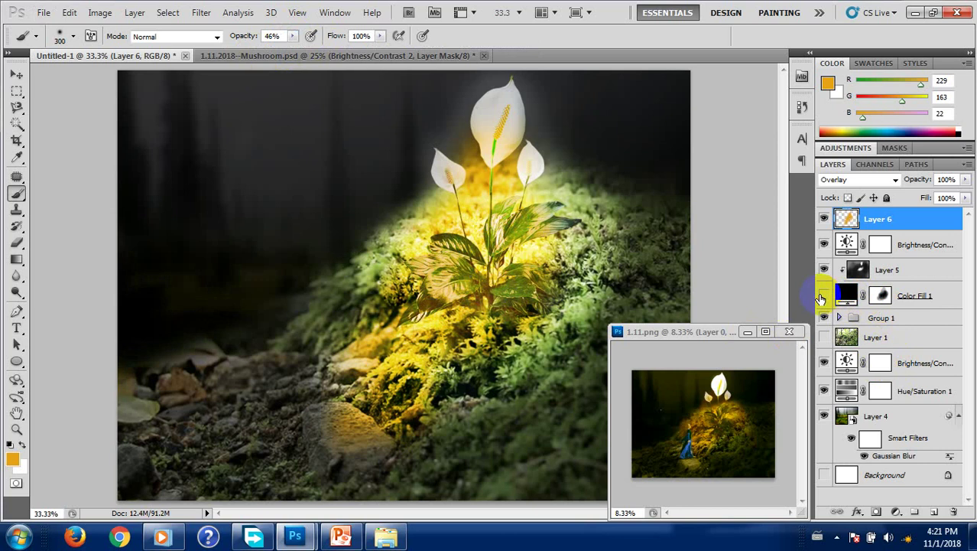
click(823, 295)
click(824, 295)
drag(229, 332, 233, 312)
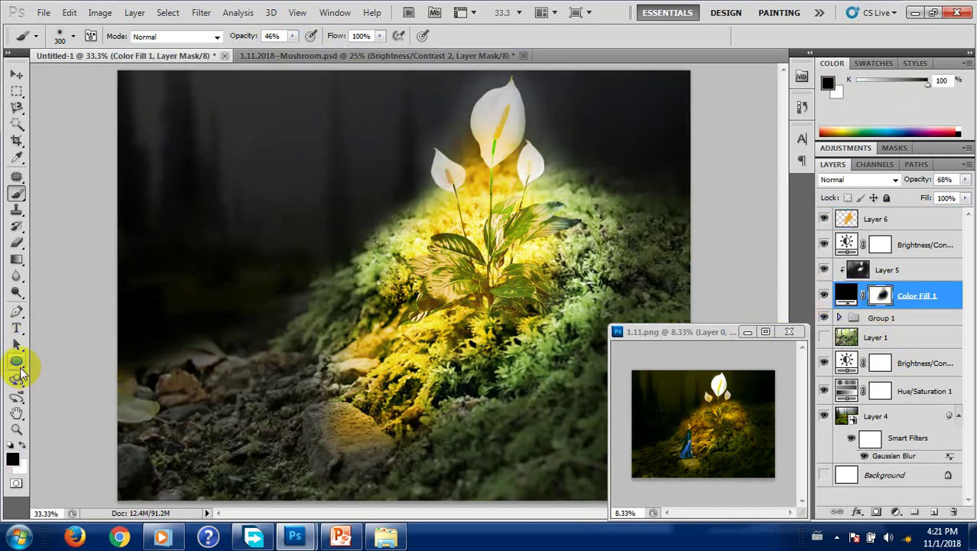
Burn the Color Fill 1 mask around the plant and the greenery below it.
drag(16, 297, 69, 312)
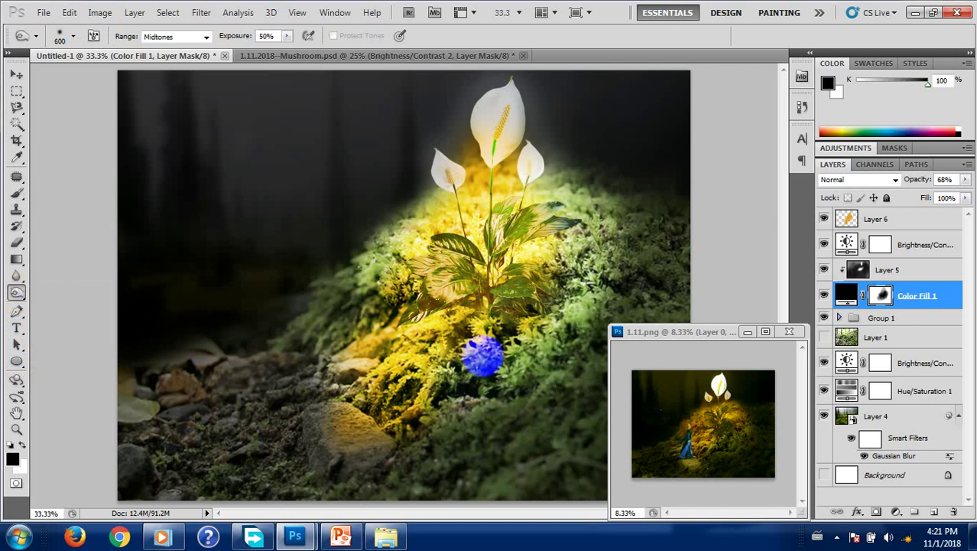
click(517, 320)
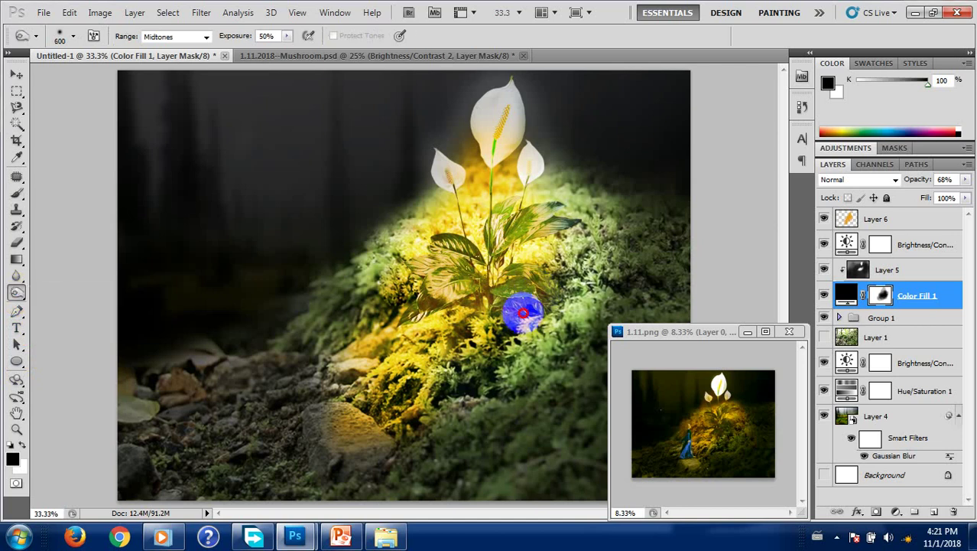
mouse_move(523, 312)
mouse_down()
mouse_move(529, 299)
mouse_move(467, 340)
mouse_move(528, 309)
mouse_move(537, 392)
mouse_move(589, 315)
mouse_move(621, 286)
mouse_move(481, 433)
mouse_move(541, 338)
mouse_move(543, 309)
mouse_up()
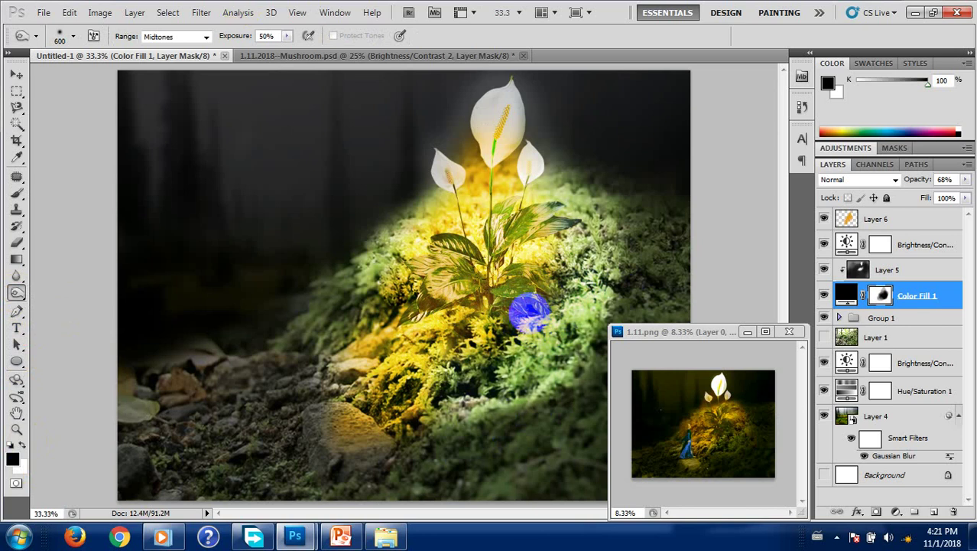
drag(525, 314, 495, 360)
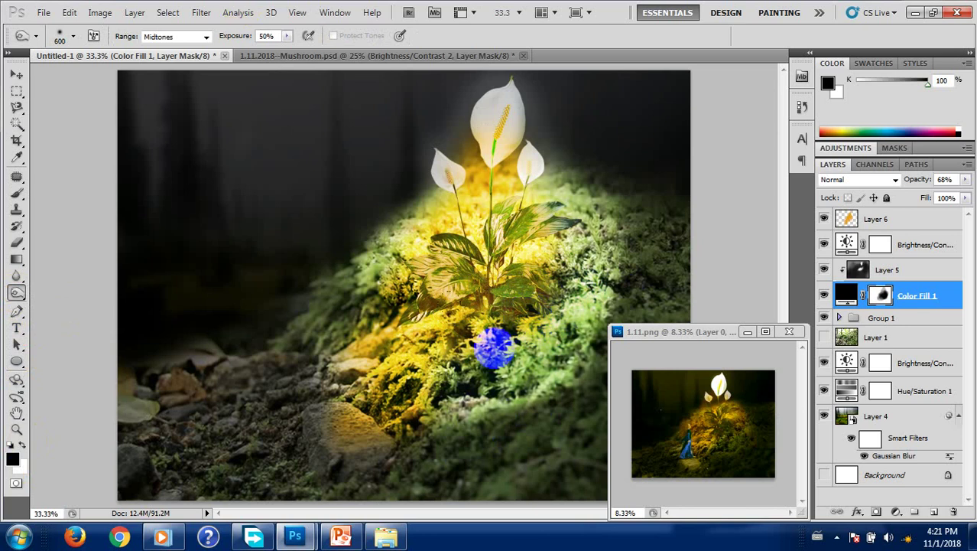
key(v)
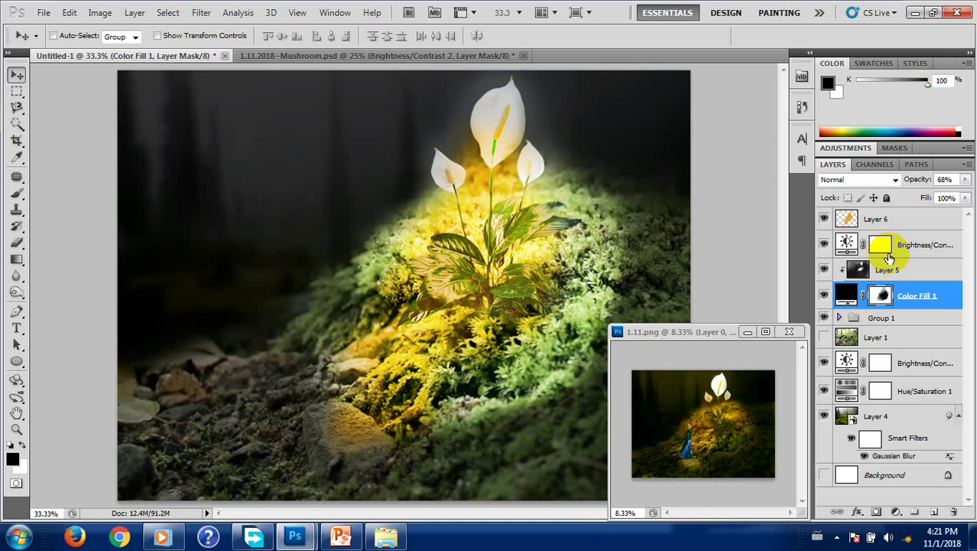
Add a new empty layer directly above Layer 6, deleting the misplaced one.
click(937, 512)
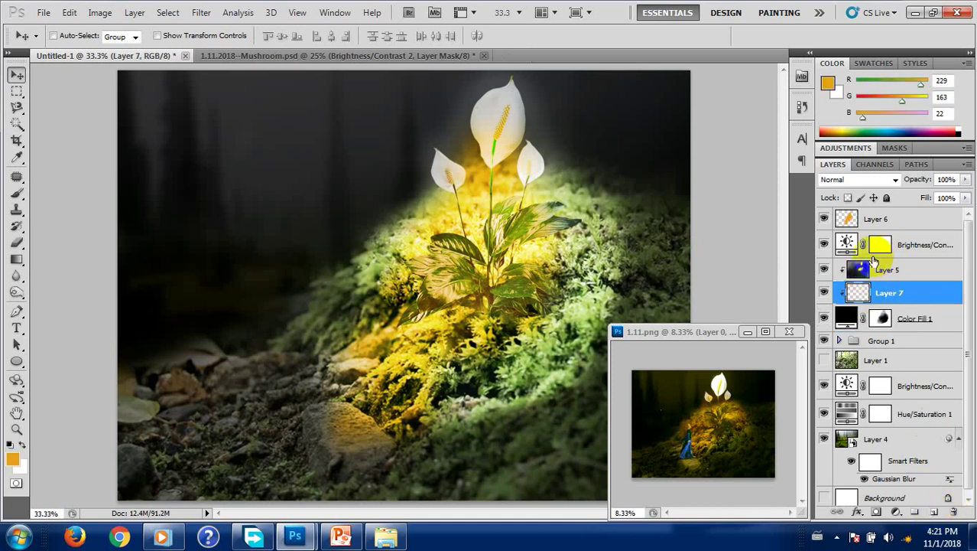
key(Delete)
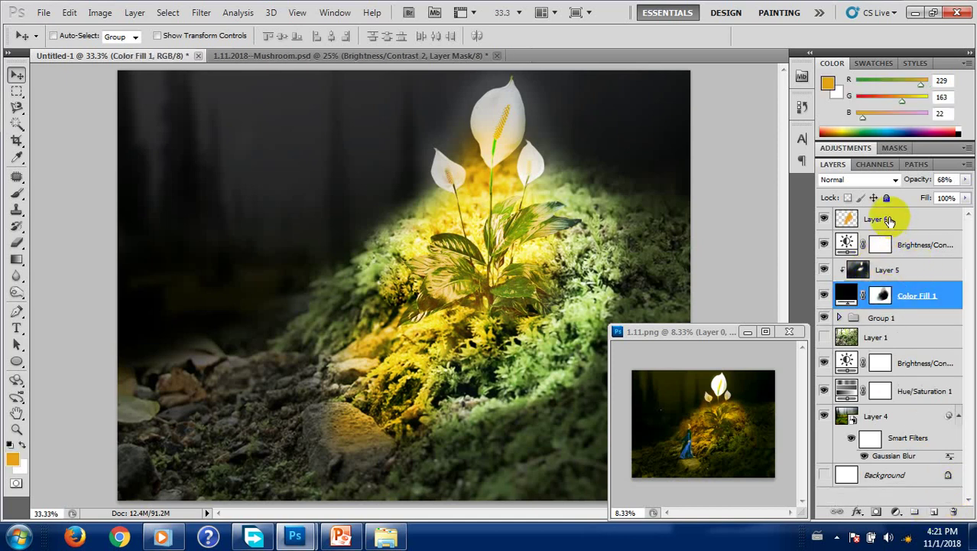
click(944, 220)
click(934, 511)
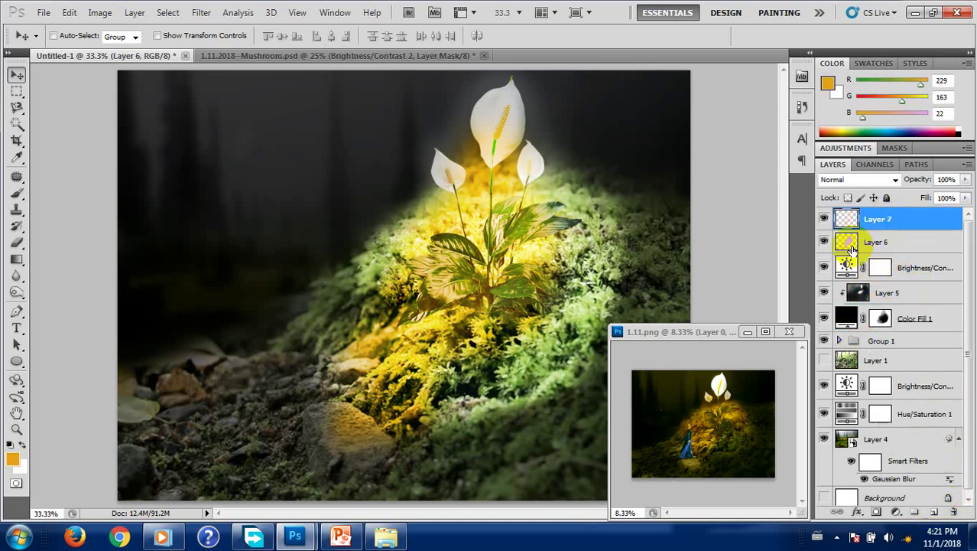
Paint a soft orange glow over the left moss at 30% opacity and 62% flow.
key(b)
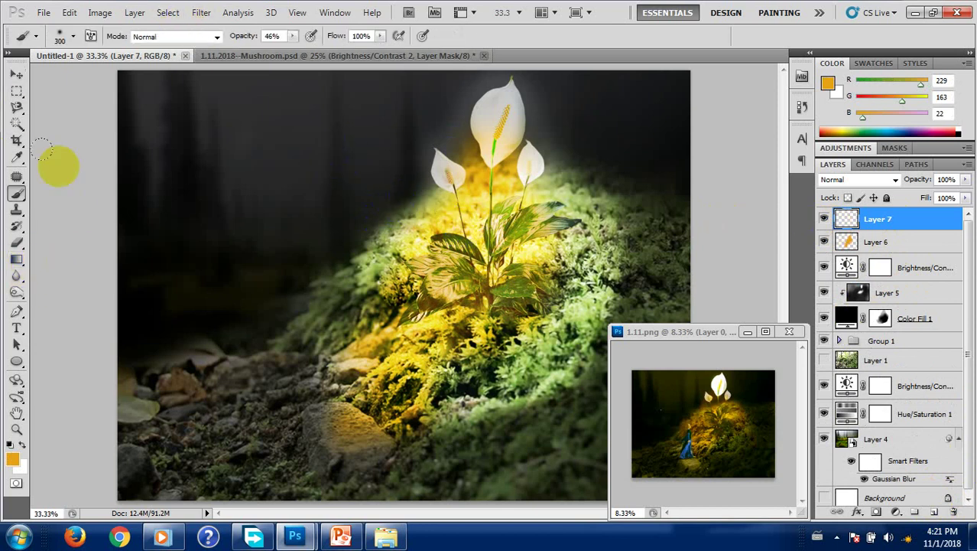
click(292, 35)
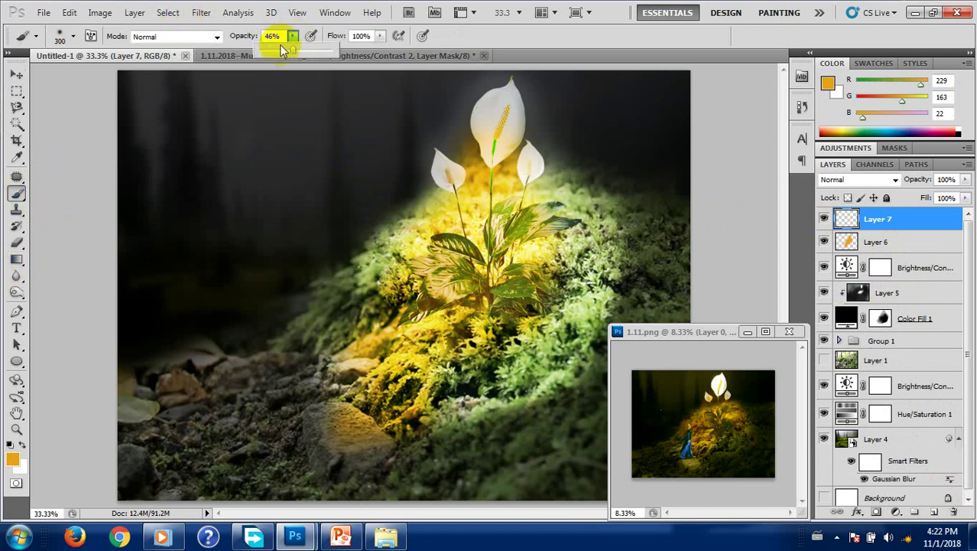
drag(380, 40, 367, 51)
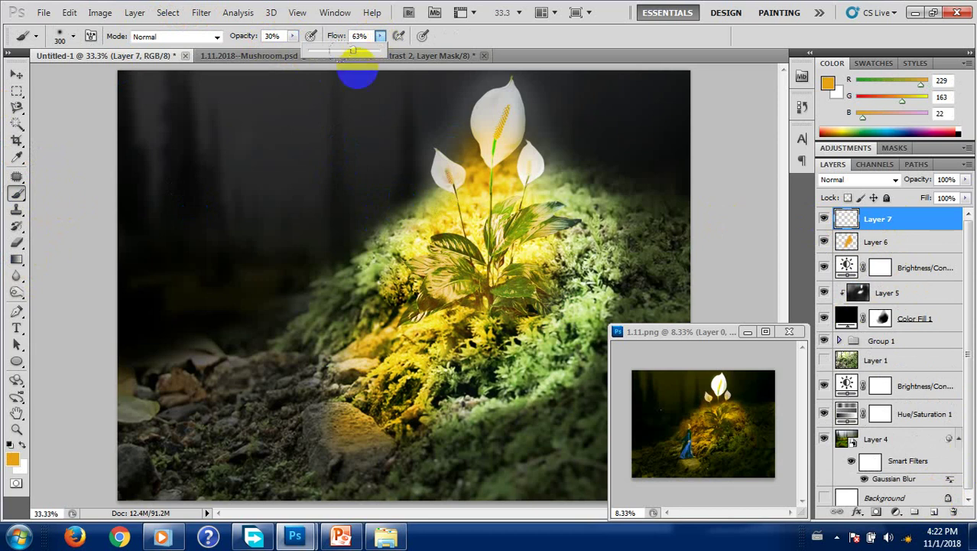
mouse_move(386, 256)
mouse_down()
mouse_move(365, 252)
mouse_move(336, 297)
mouse_move(359, 268)
mouse_up()
mouse_move(551, 289)
mouse_down()
mouse_move(558, 214)
mouse_move(570, 257)
mouse_up()
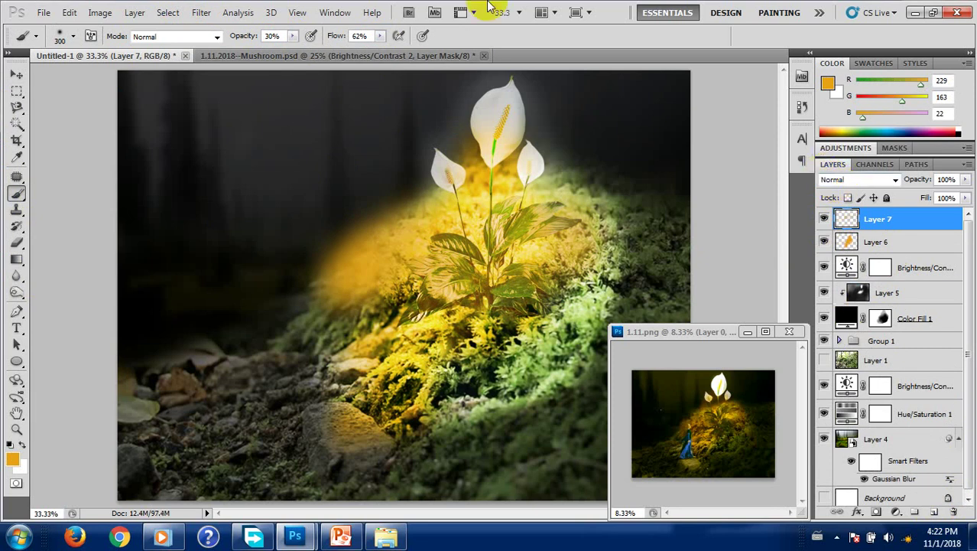
click(514, 177)
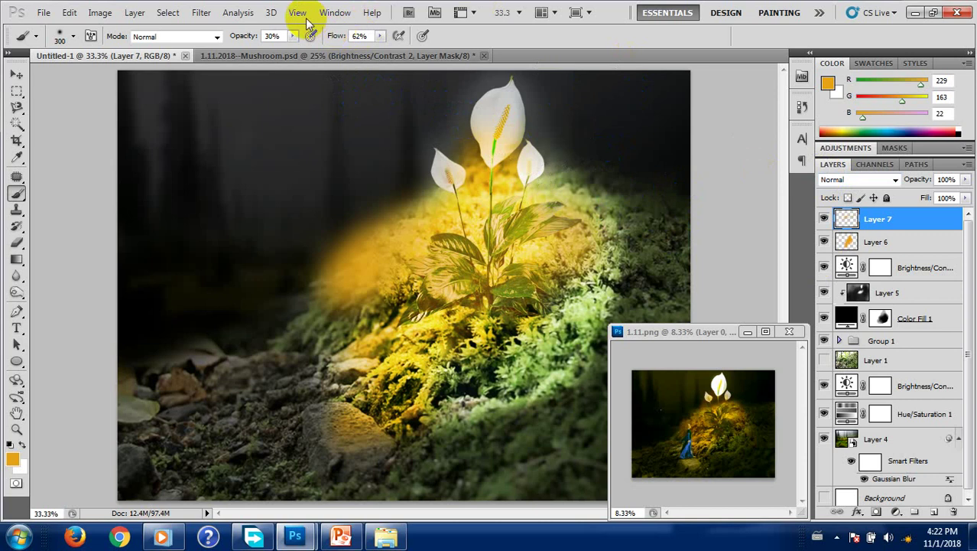
Set Layer 7's blend mode to Soft Light after trying Linear Light.
click(860, 181)
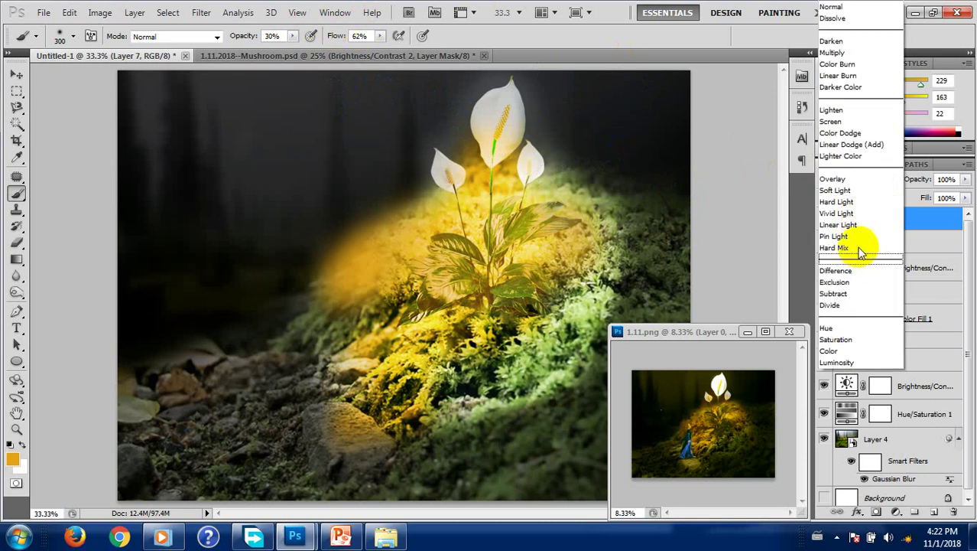
click(851, 224)
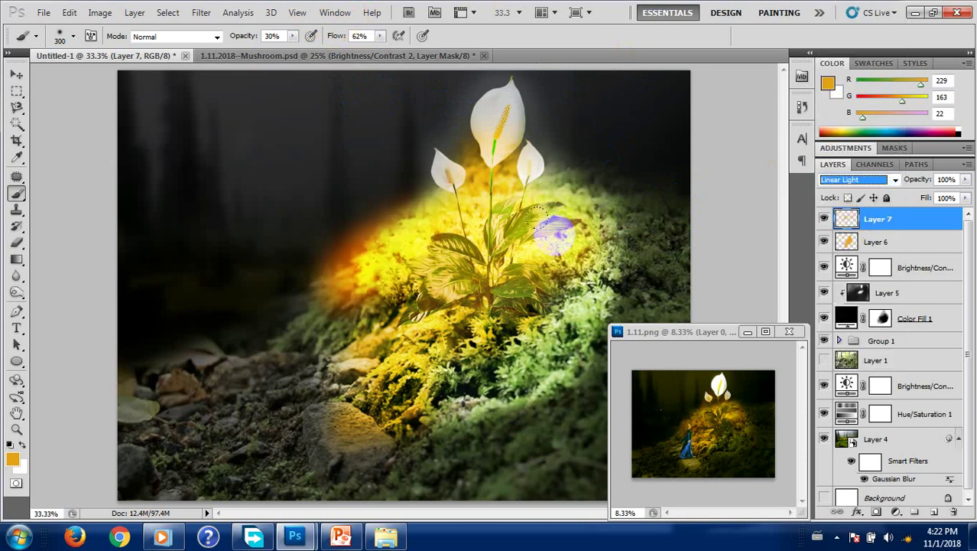
click(845, 182)
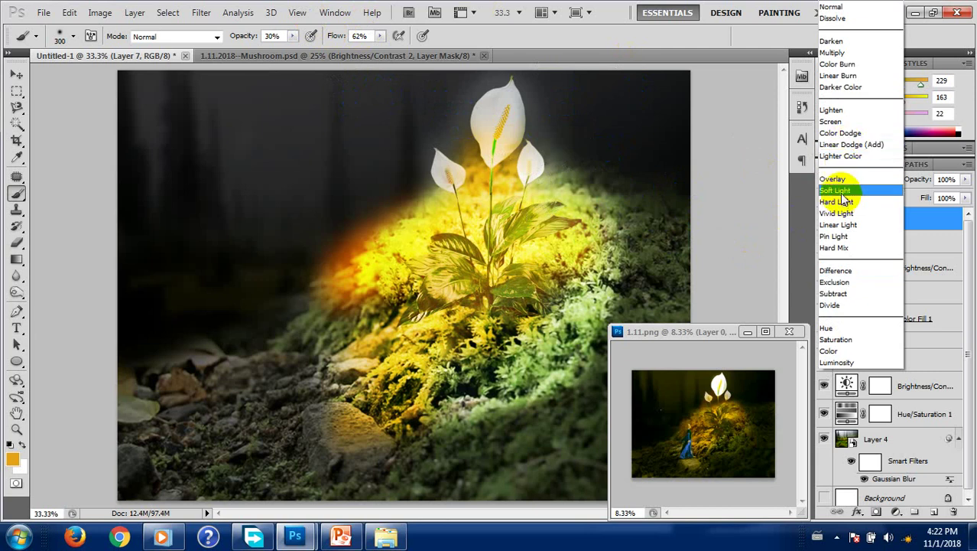
click(836, 190)
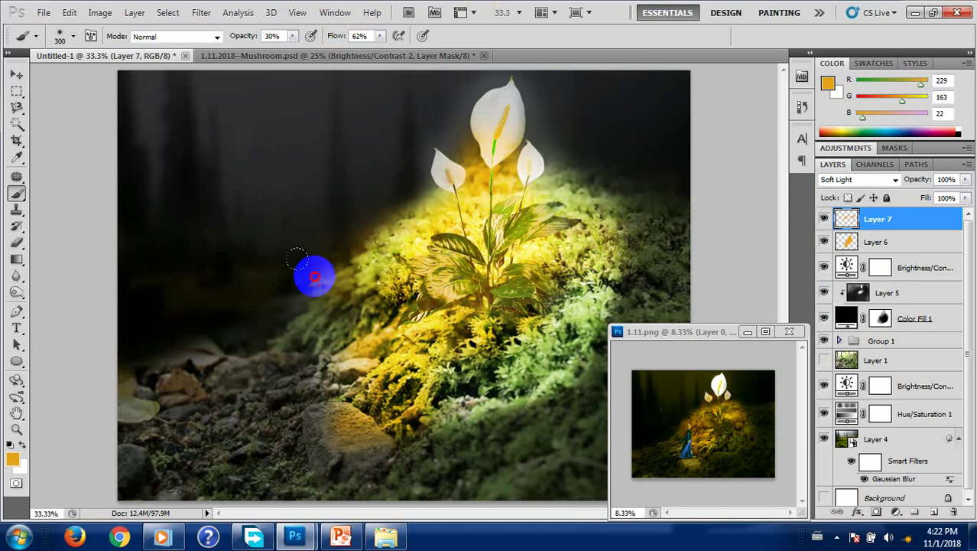
Brush extra warm orange glow onto the dark moss area left of the plant.
click(326, 283)
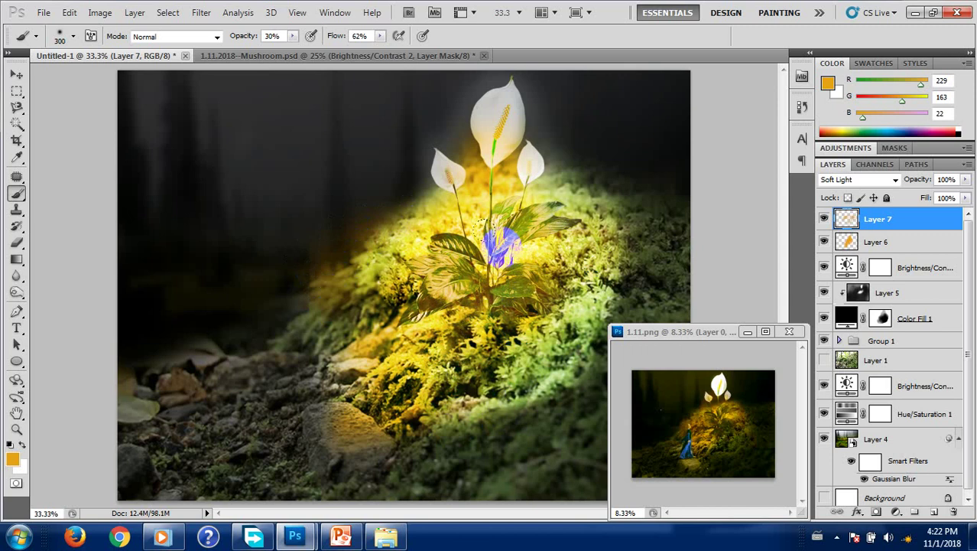
click(357, 289)
drag(357, 289, 380, 275)
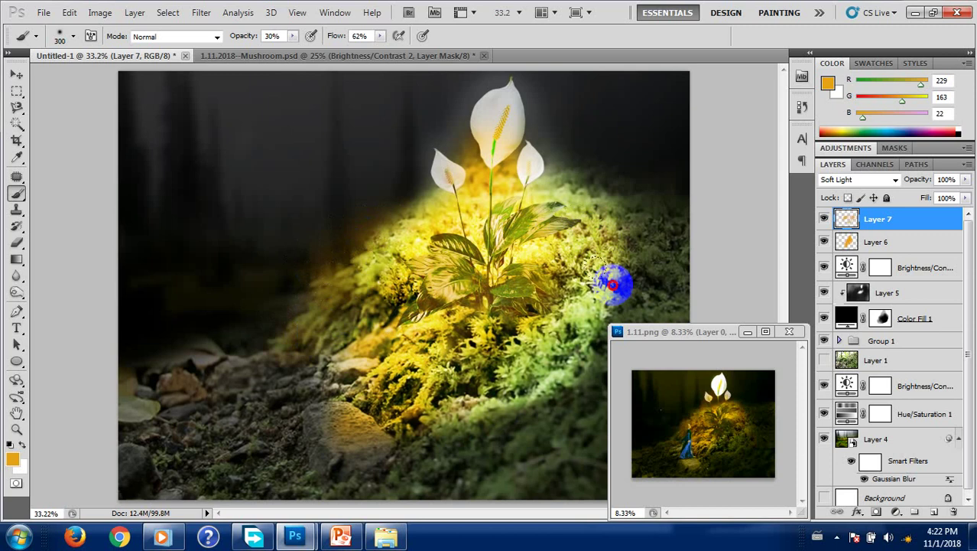
click(616, 331)
click(616, 264)
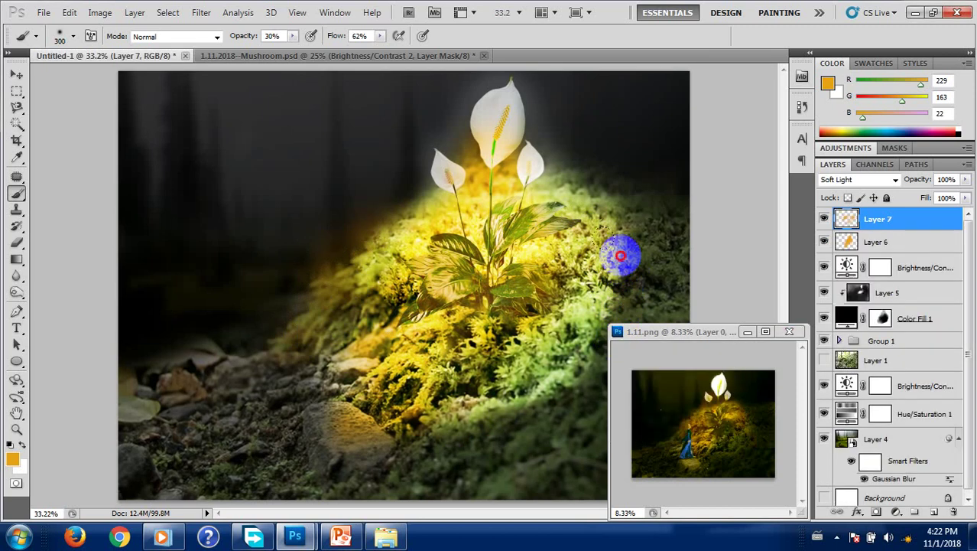
key(v)
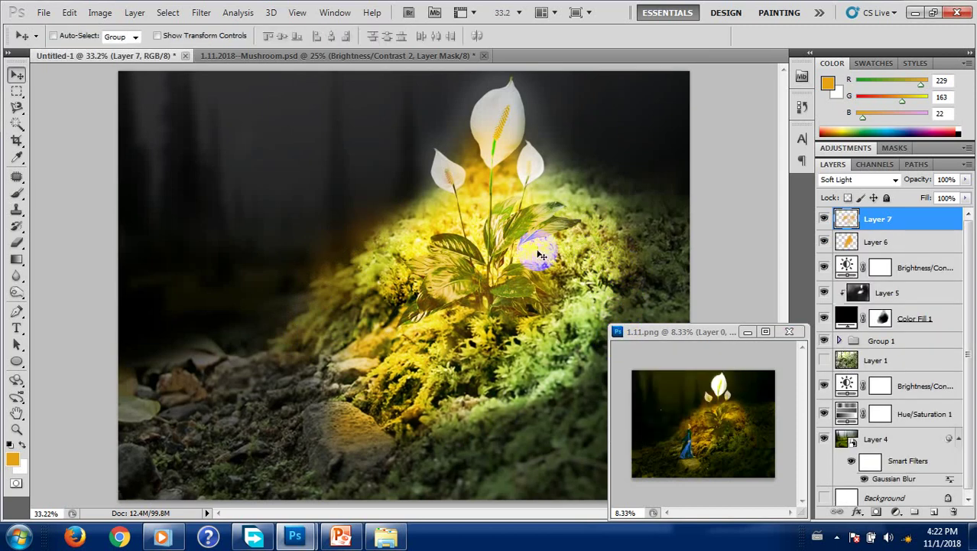
key(ctrl+minus)
key(ctrl+minus)
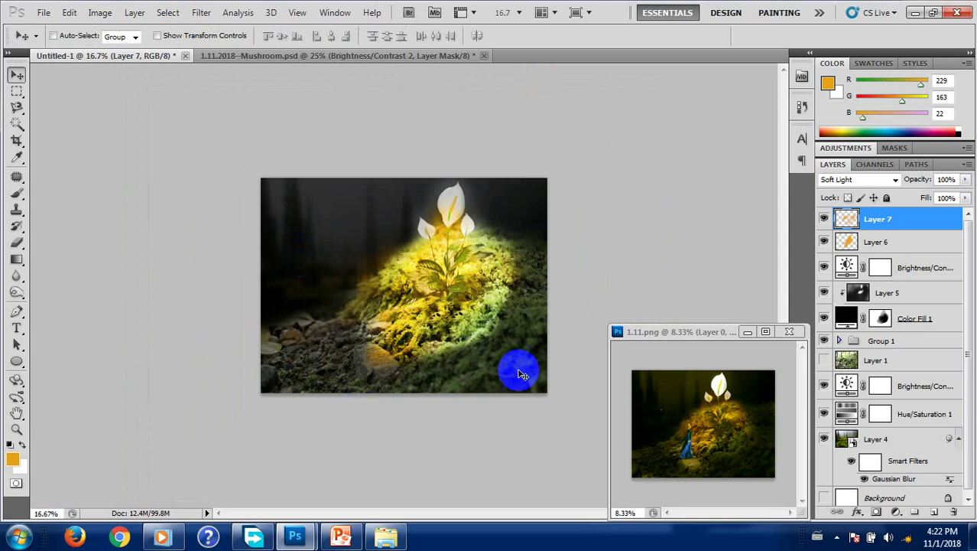
key(ctrl+minus)
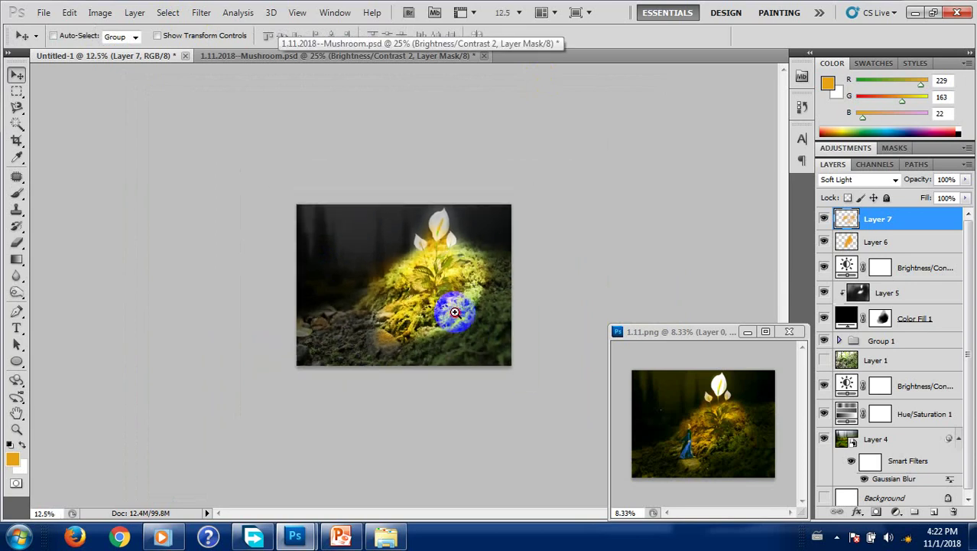
At 25% zoom, expand Group 1 and select the masked Layer 1 copy moss layer.
click(454, 312)
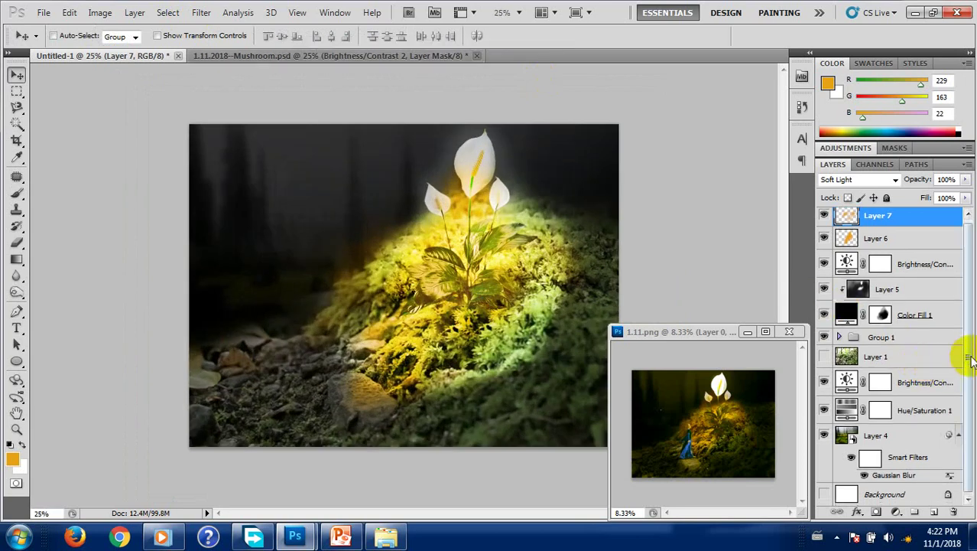
click(841, 339)
scroll(910, 351, down, 1)
click(920, 356)
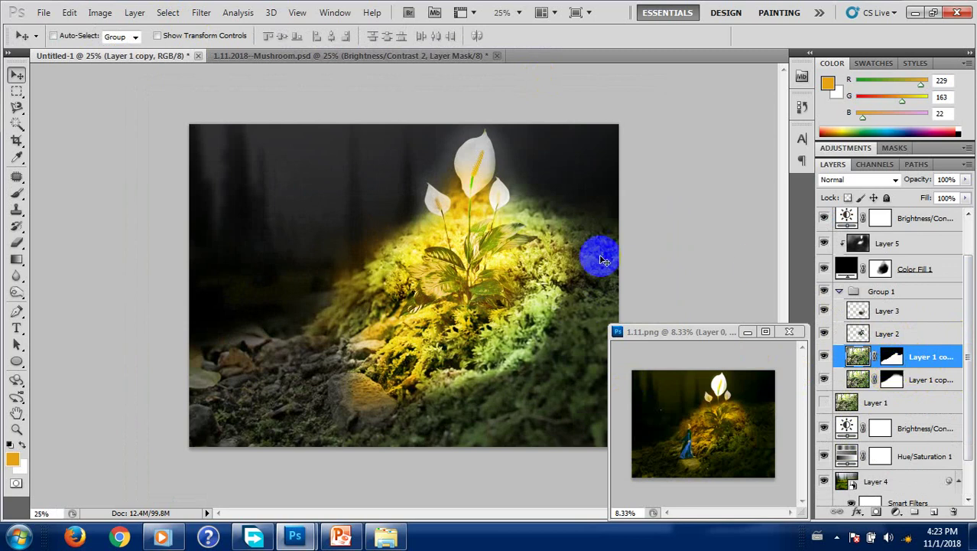
drag(889, 377, 589, 234)
drag(899, 383, 785, 370)
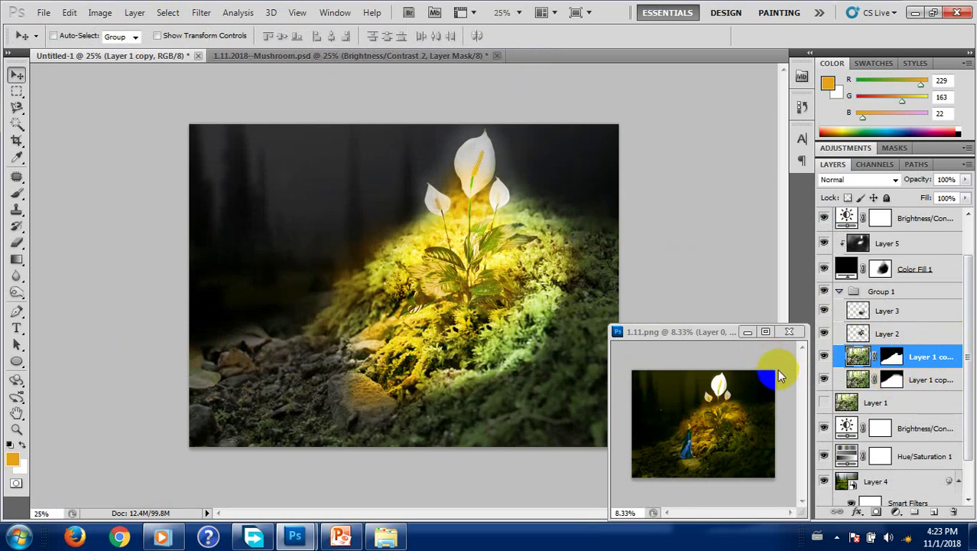
drag(777, 373, 792, 389)
Darken the Layer 1 copy moss with a Hue/Saturation adjustment.
key(ctrl+u)
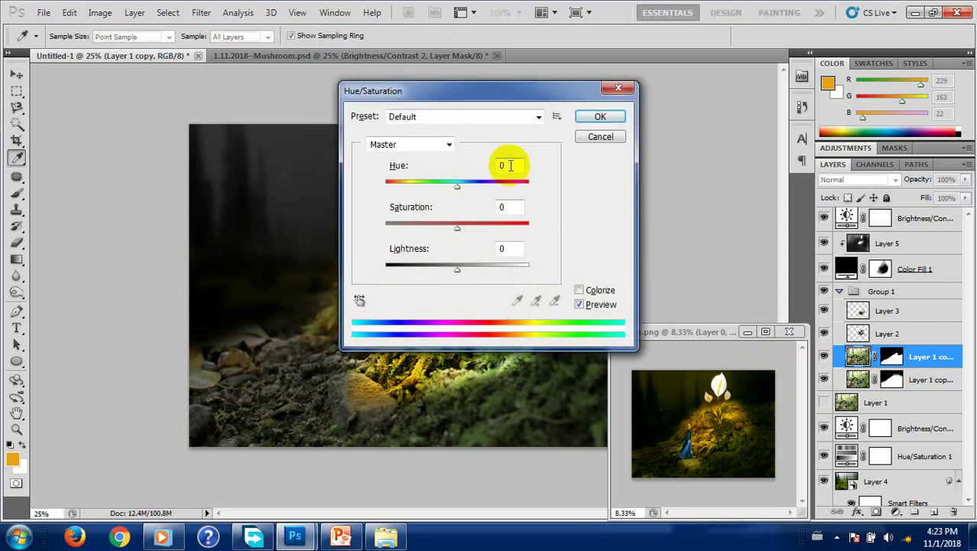
double_click(506, 206)
text(-3)
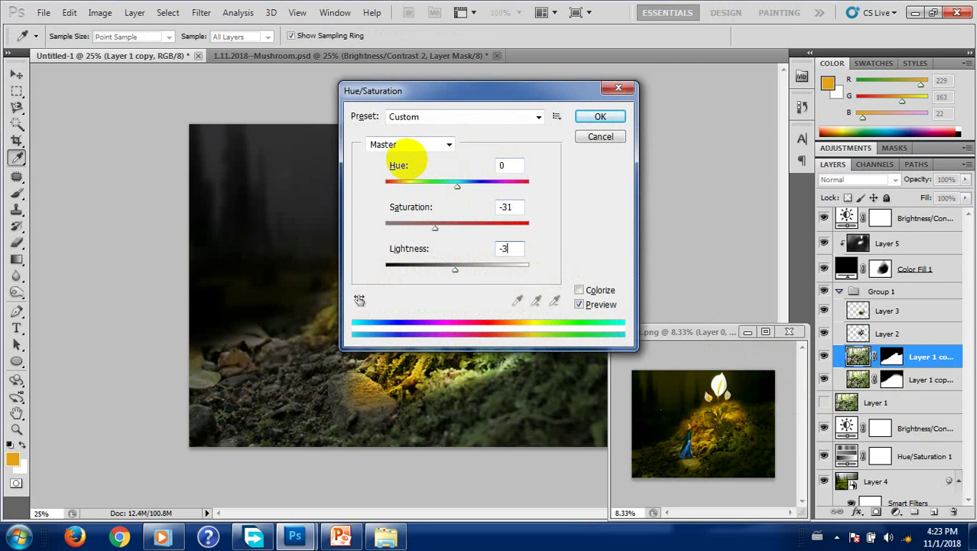
text(6)
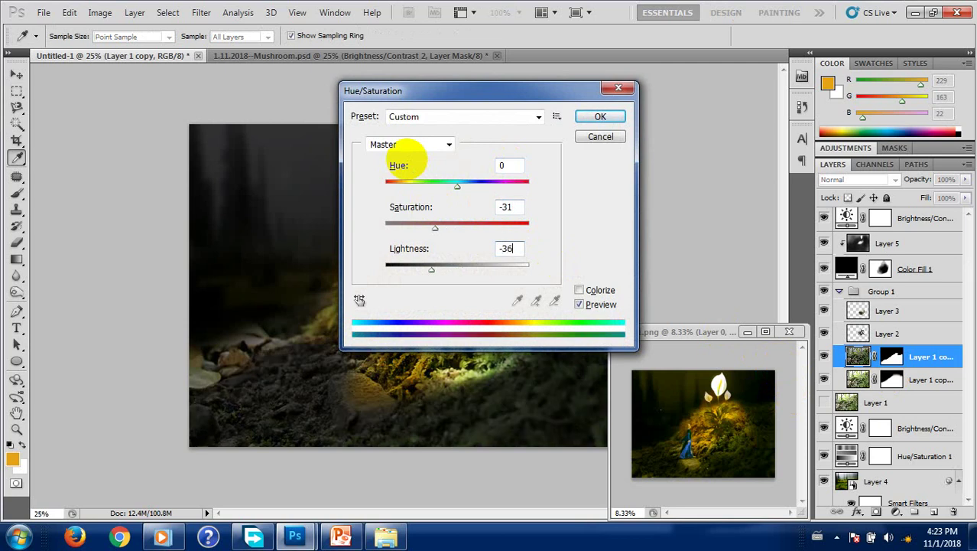
key(Return)
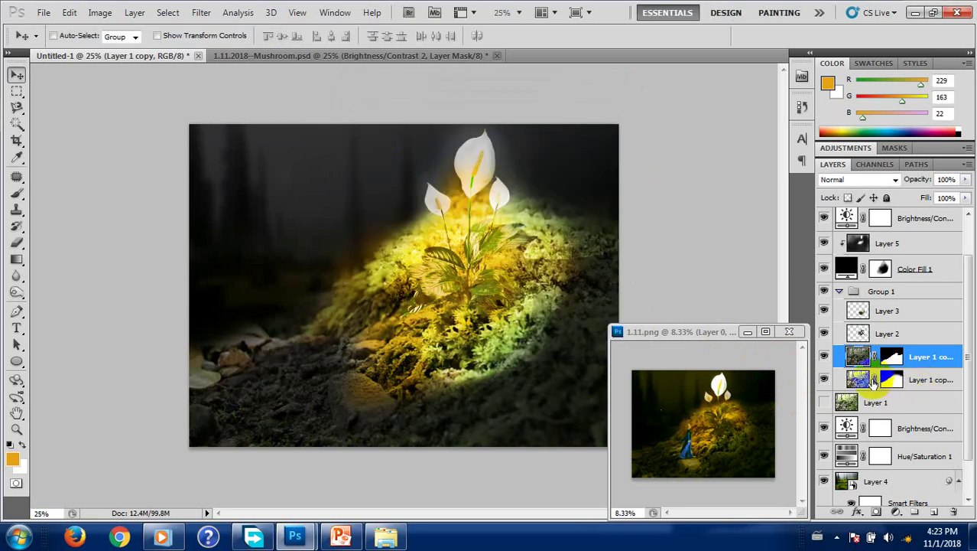
Darken the Layer 1 copy 2 moss pixels with Hue/Saturation Lightness -36.
click(874, 382)
click(892, 380)
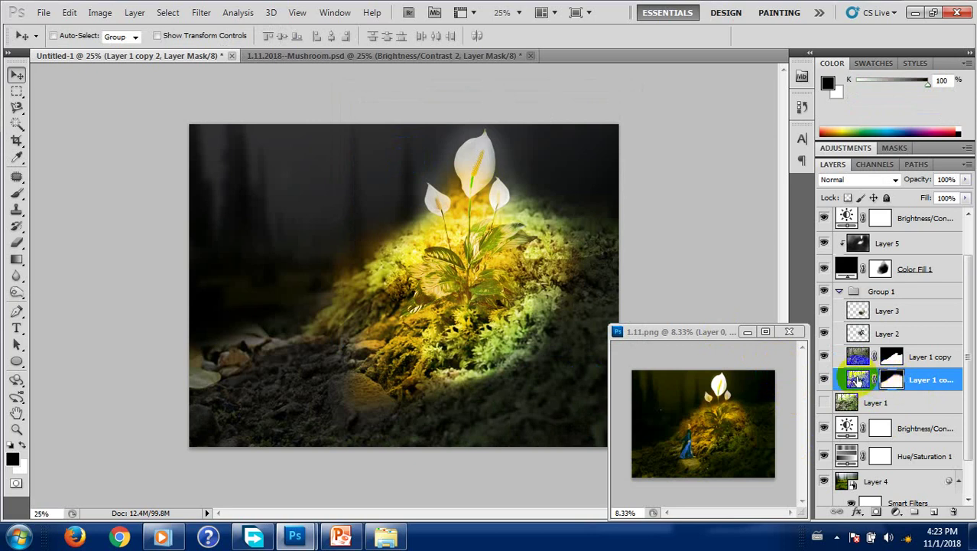
click(859, 380)
key(i)
key(ctrl+u)
text(-)
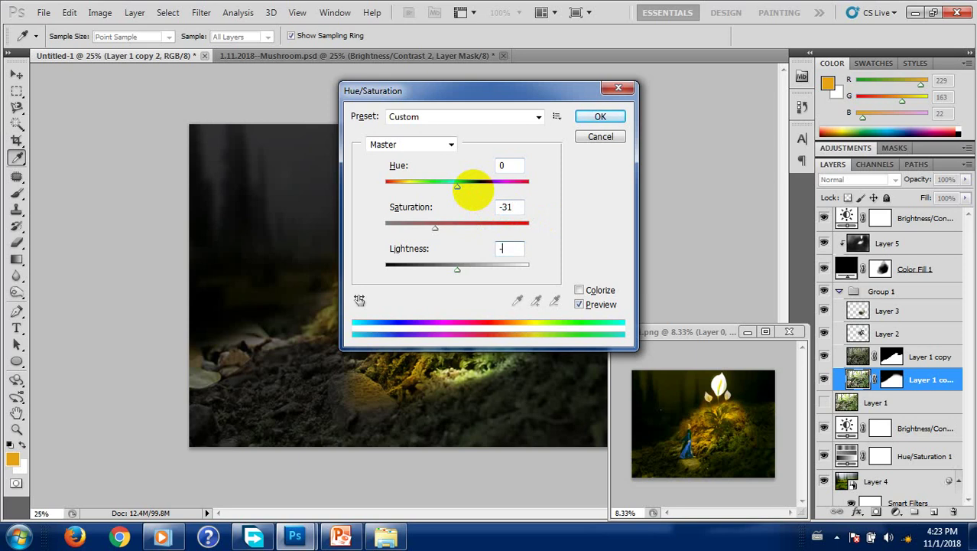
text(36)
key(Return)
key(v)
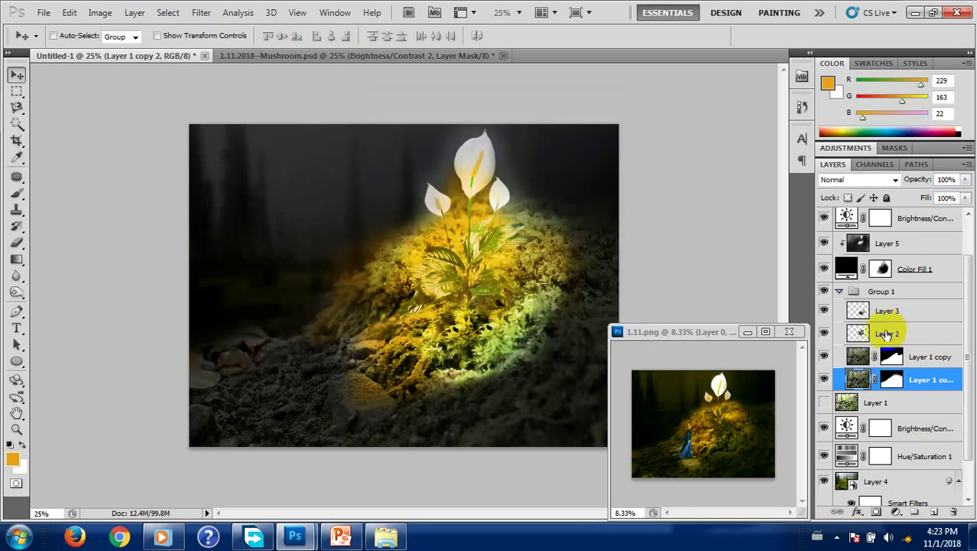
Merge Layer 2 into Layer 3 and bring up Hue/Saturation for the merged layer.
click(885, 335)
shift+click(883, 314)
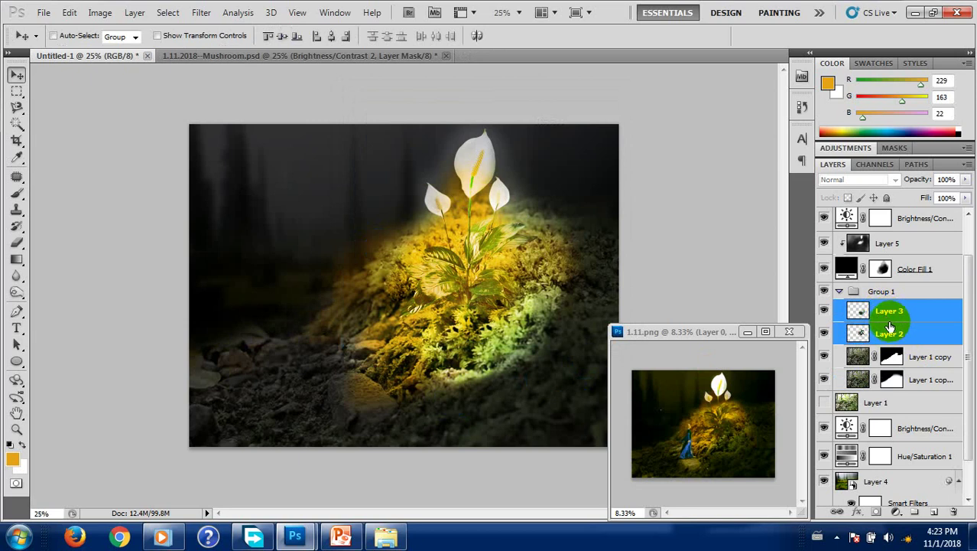
key(ctrl+e)
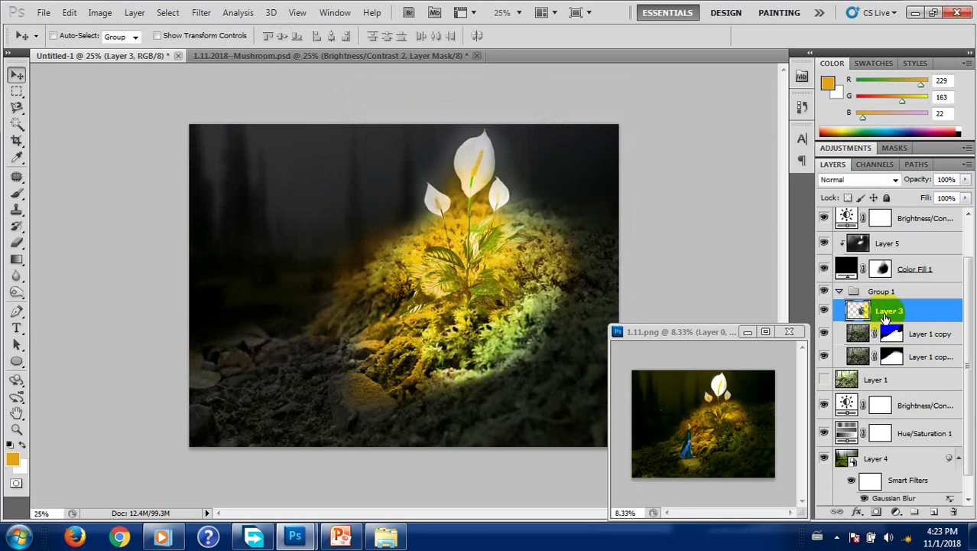
key(ctrl+u)
text(-3)
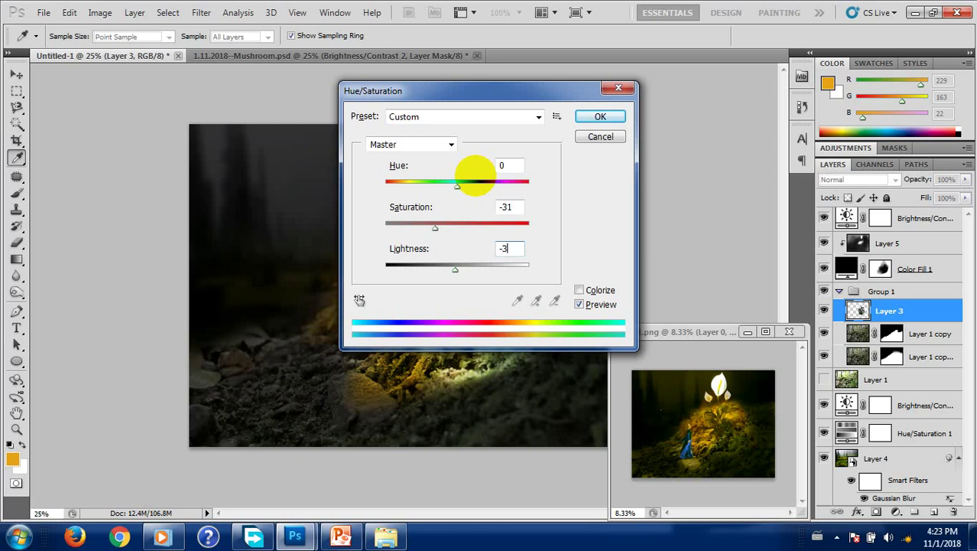
Apply the darkening Hue/Saturation to the merged Layer 3 and check the plant.
text(6)
key(Return)
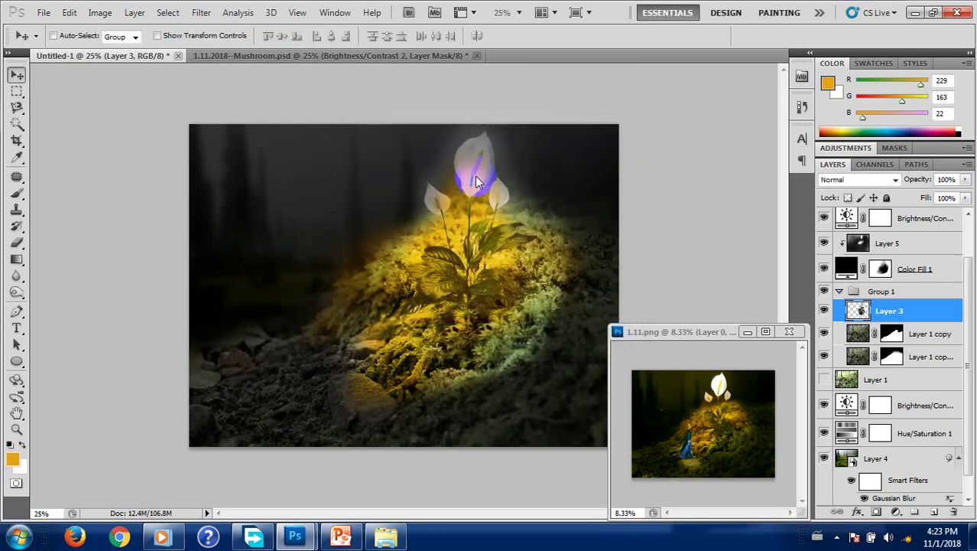
mouse_move(497, 286)
mouse_down()
mouse_move(488, 275)
mouse_move(505, 333)
mouse_move(432, 232)
mouse_move(432, 257)
mouse_up()
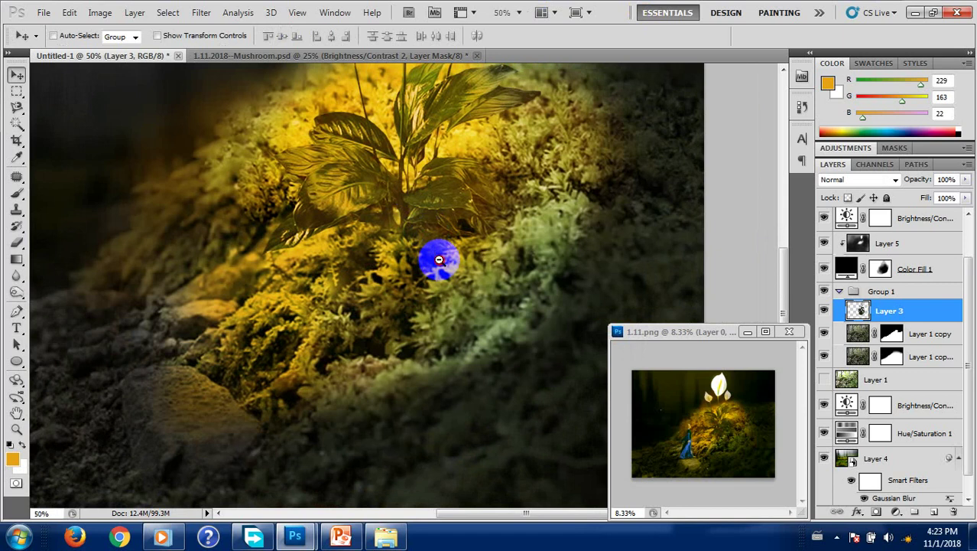
key(ctrl+minus)
Collapse Group 1, select Color Fill 1 and toggle the vignette to compare.
click(839, 295)
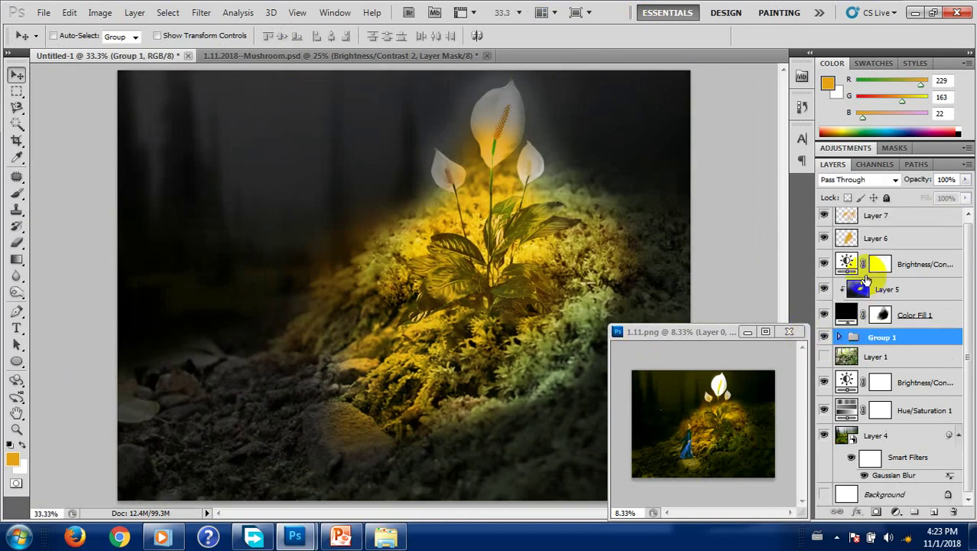
click(879, 314)
click(823, 315)
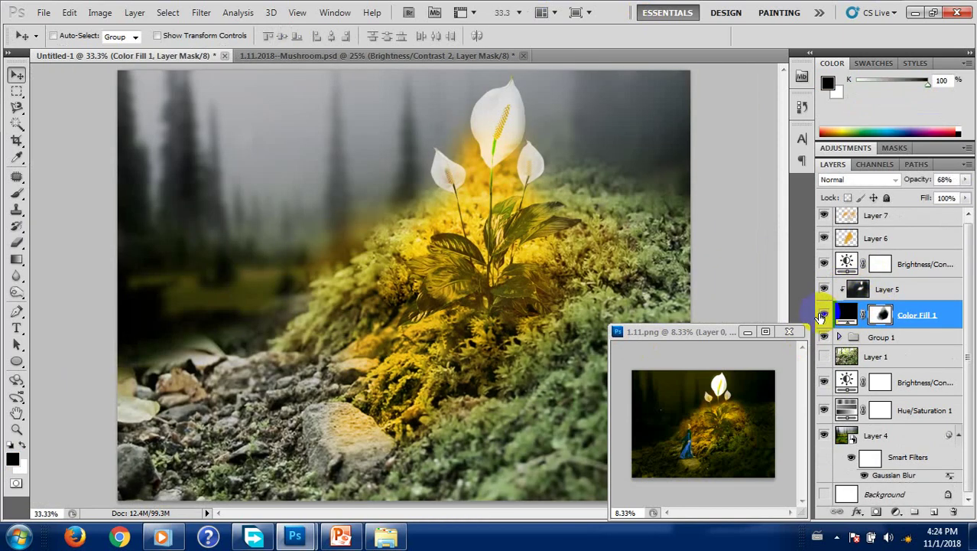
click(824, 314)
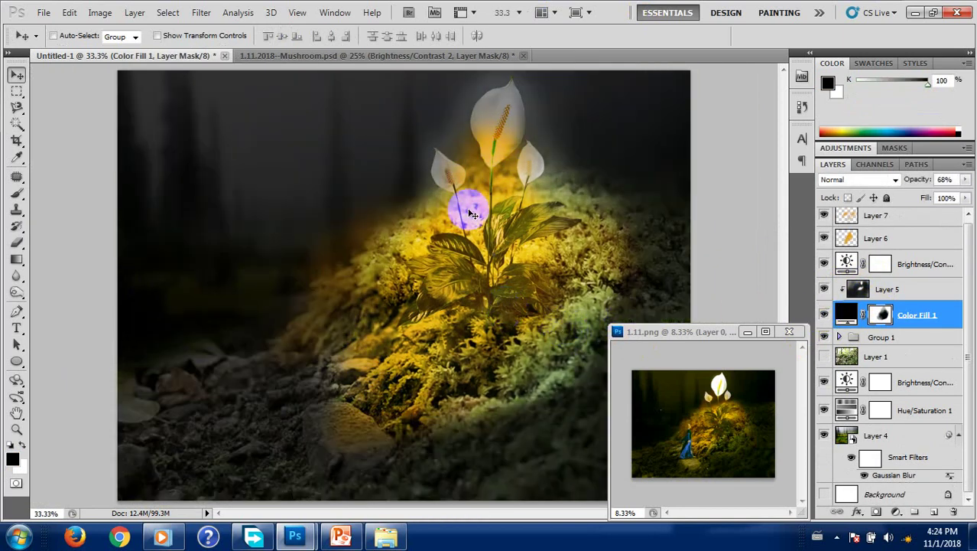
Paint on the Color Fill 1 mask so more light reaches the moss right of the lily.
key(o)
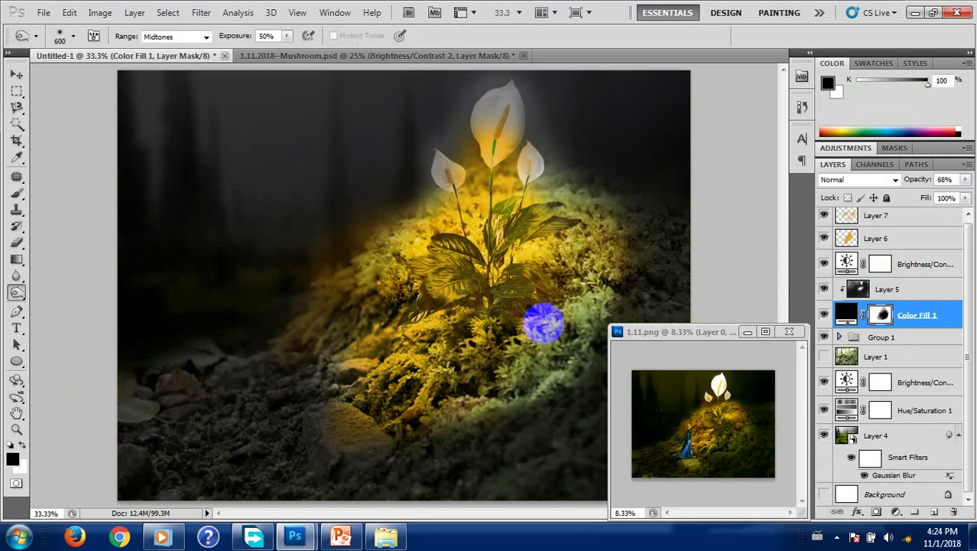
mouse_move(544, 323)
mouse_down()
mouse_move(498, 402)
mouse_move(535, 338)
mouse_move(526, 306)
mouse_move(596, 267)
mouse_move(613, 281)
mouse_move(655, 250)
mouse_up()
click(883, 318)
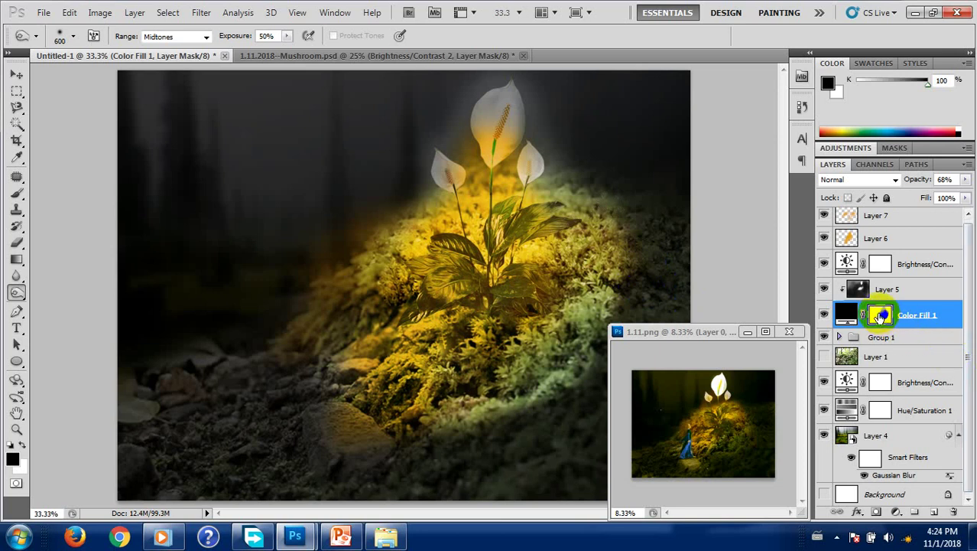
click(847, 317)
mouse_move(845, 320)
mouse_down()
mouse_move(623, 263)
mouse_move(480, 349)
mouse_move(421, 247)
mouse_move(654, 454)
mouse_move(731, 466)
mouse_move(581, 247)
mouse_move(885, 310)
mouse_up()
key(ctrl+minus)
key(v)
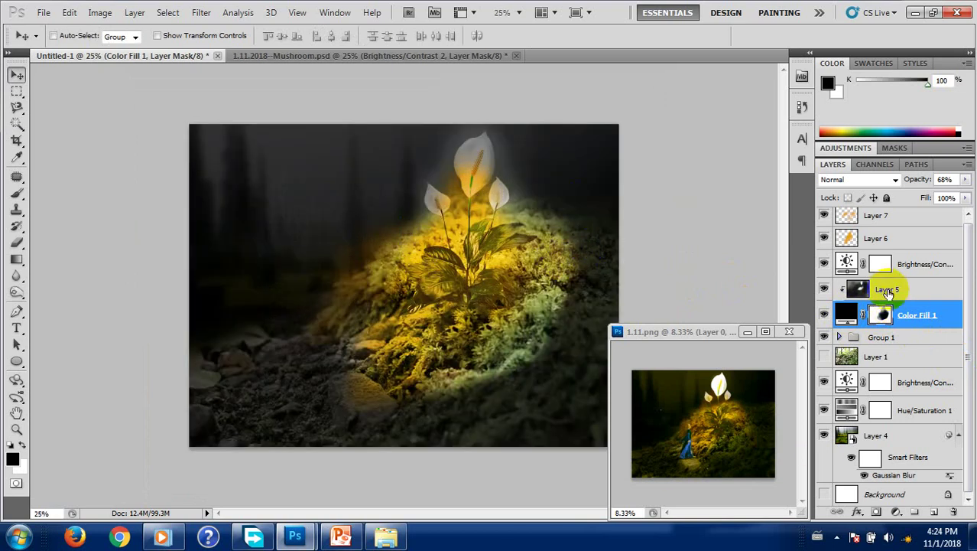
click(887, 292)
click(853, 218)
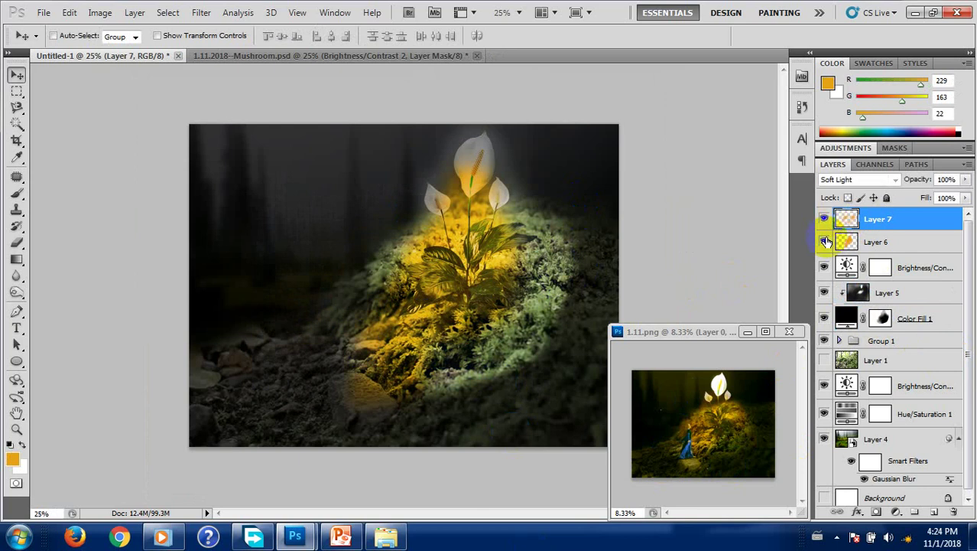
click(824, 241)
click(883, 318)
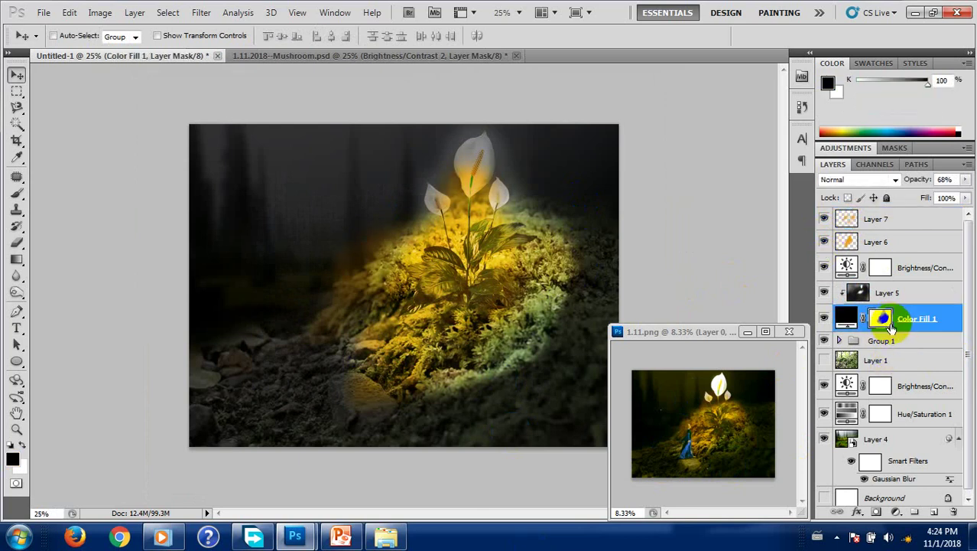
click(887, 292)
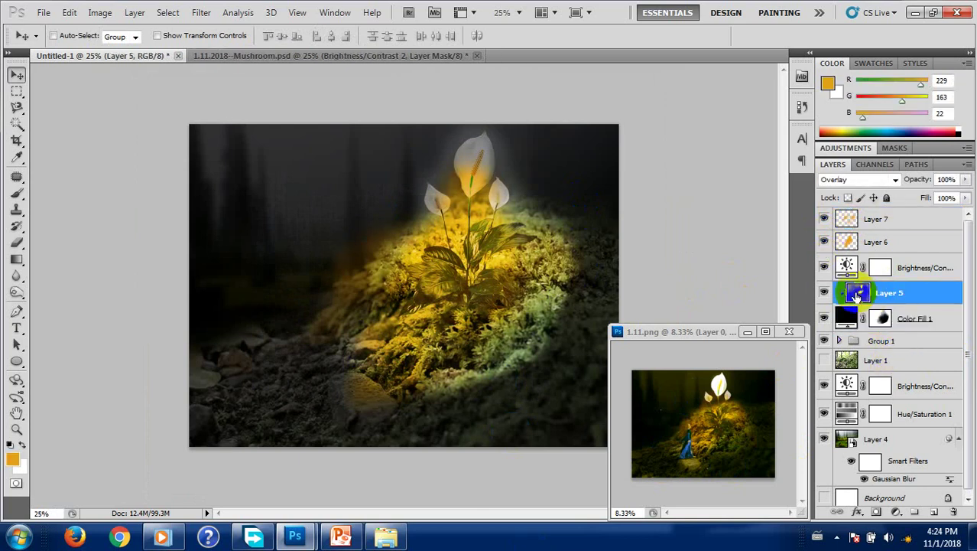
click(823, 294)
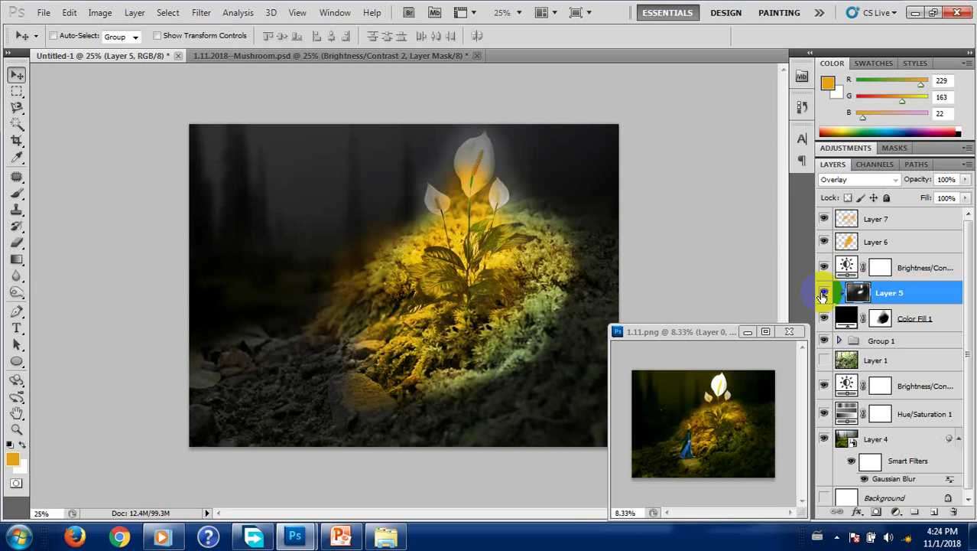
click(824, 266)
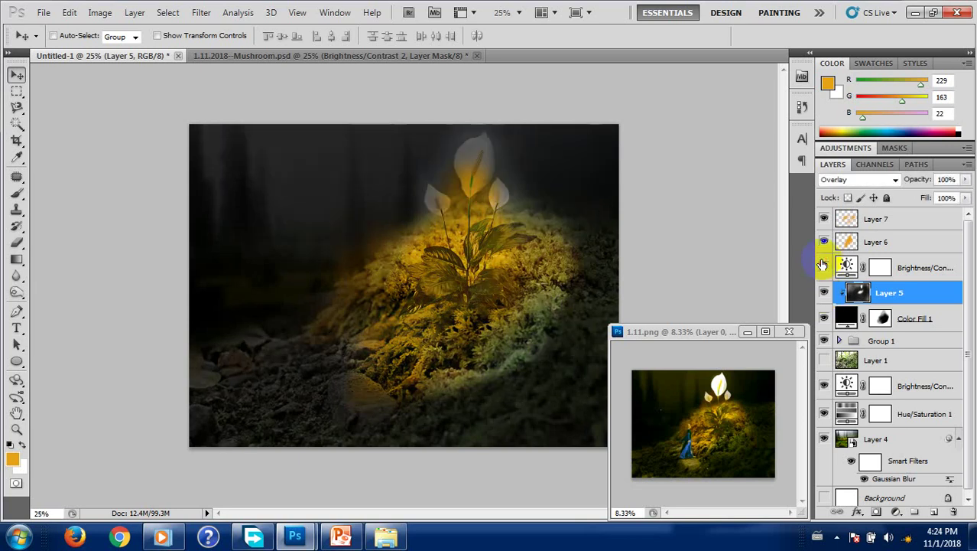
click(823, 264)
click(823, 264)
click(823, 264)
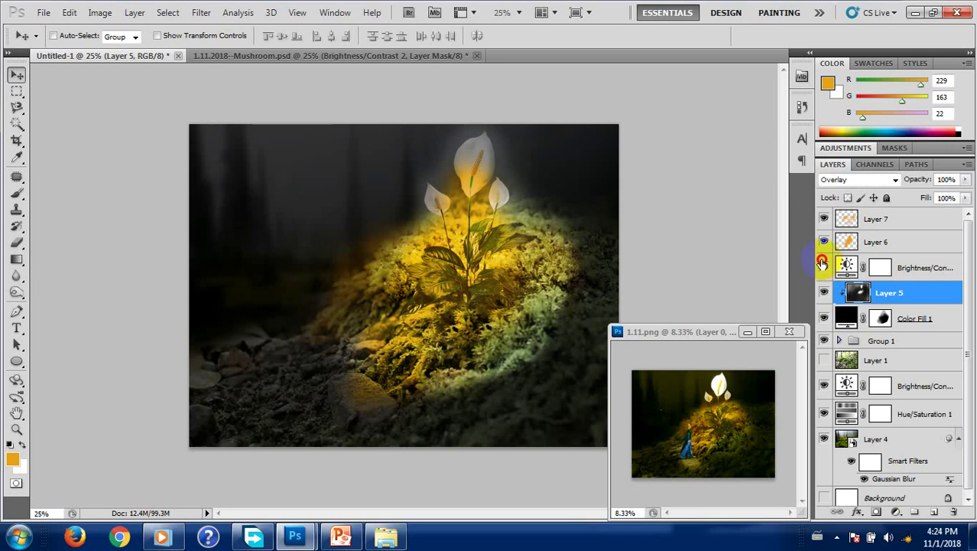
click(823, 264)
click(923, 274)
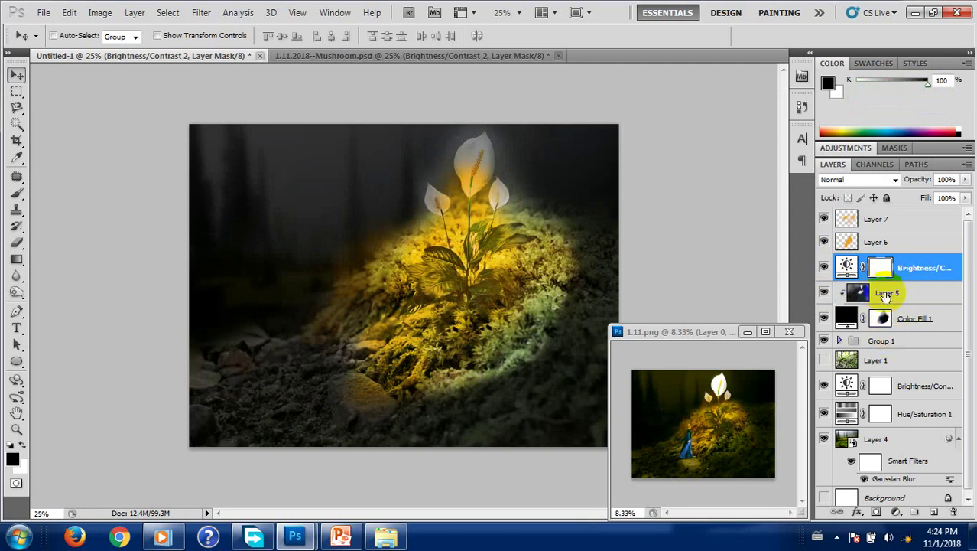
click(845, 296)
click(823, 295)
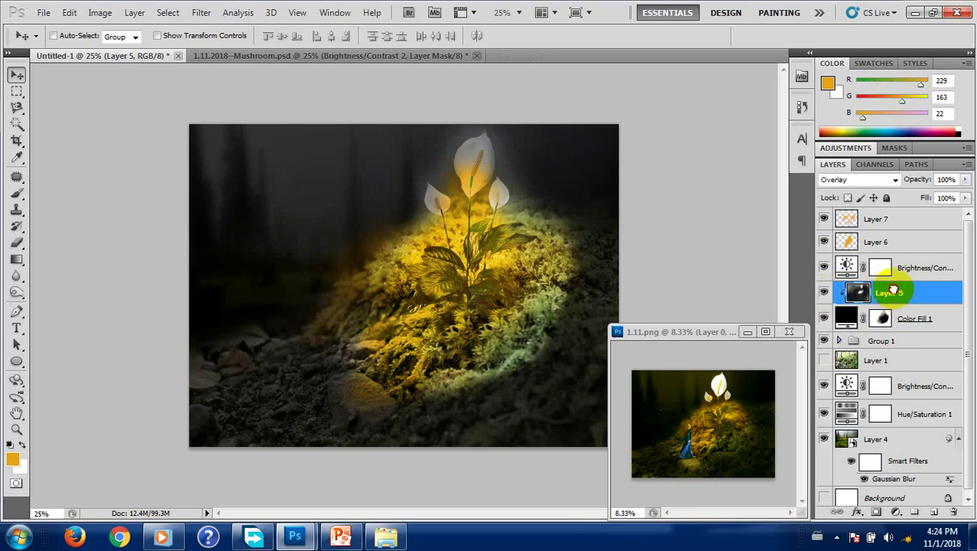
drag(893, 291, 825, 269)
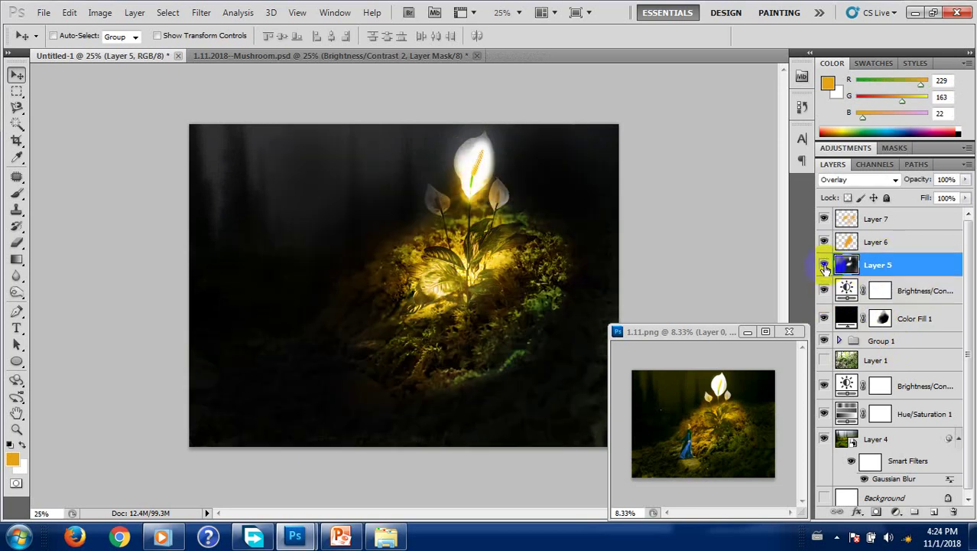
drag(892, 291, 896, 298)
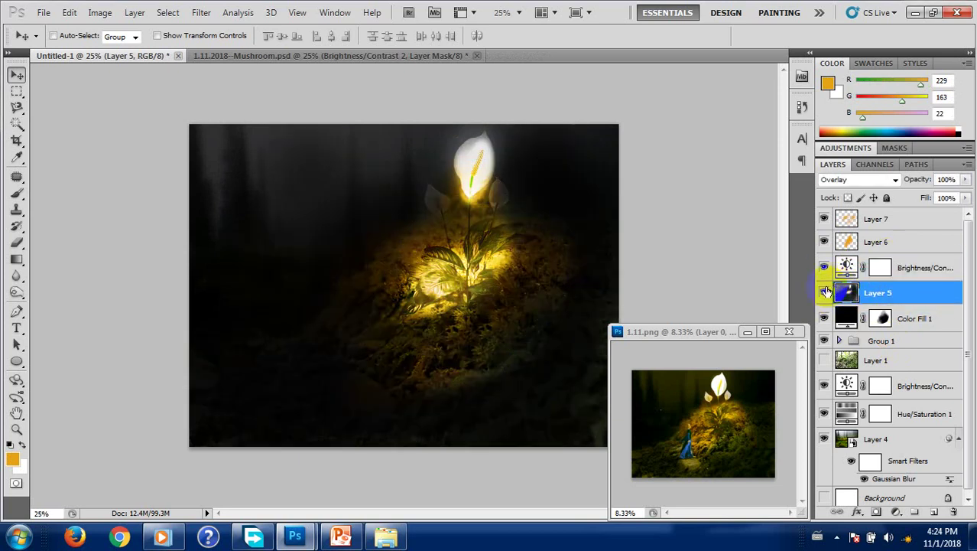
click(824, 292)
click(825, 292)
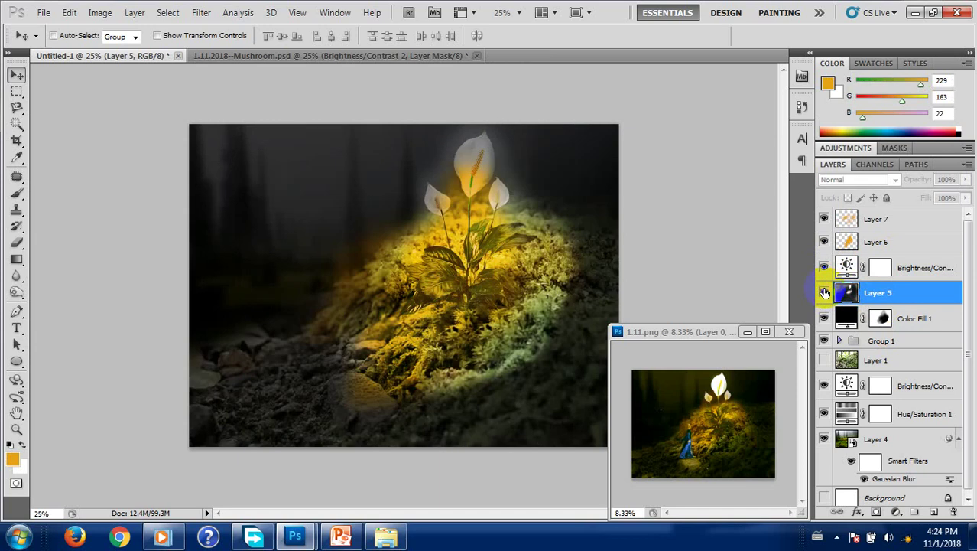
click(824, 292)
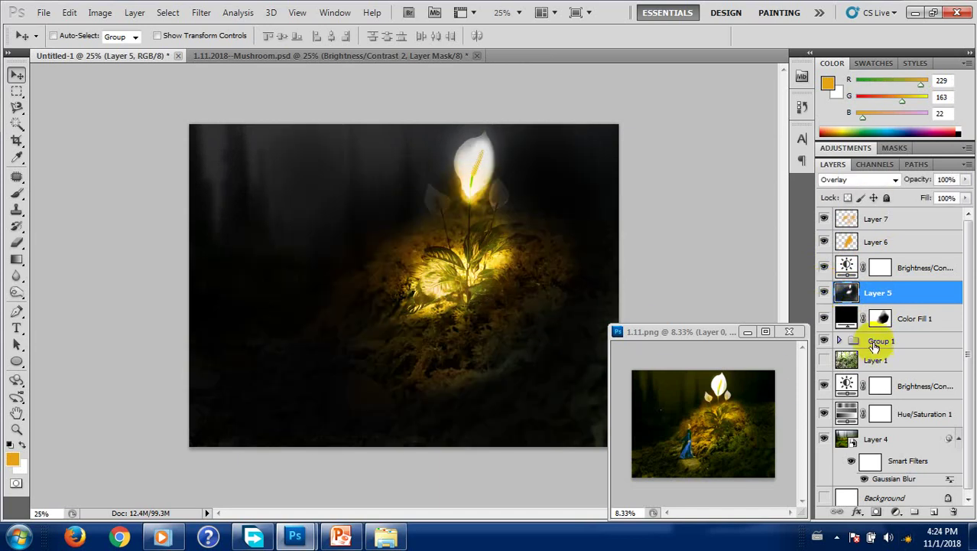
key(ctrl+alt+g)
click(904, 327)
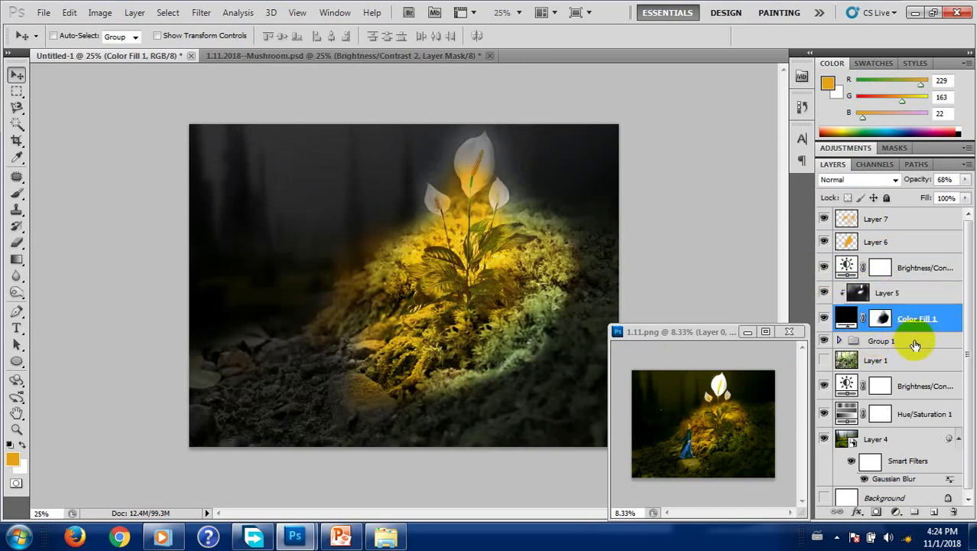
drag(910, 320, 862, 361)
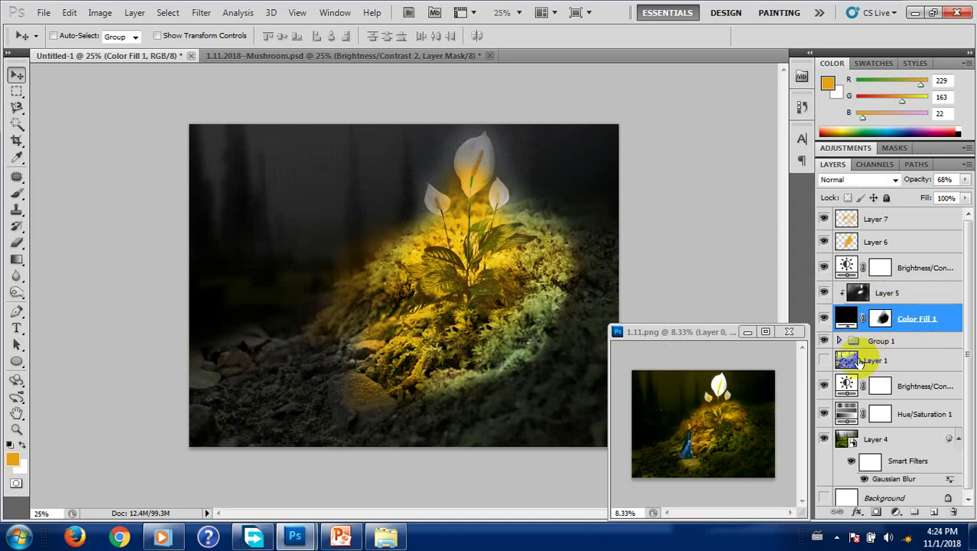
click(838, 342)
Select Layer 3 and set up the Dodge tool with a 100 px brush.
click(831, 359)
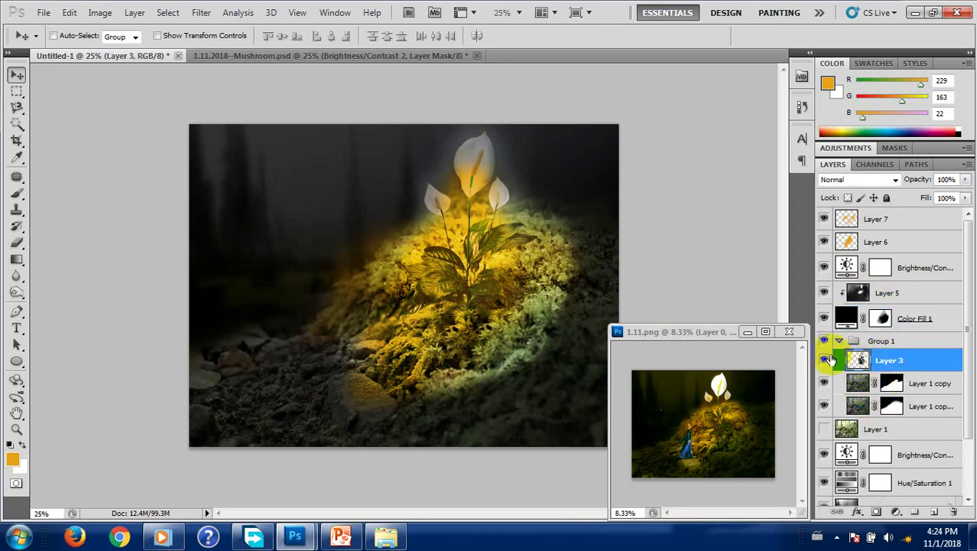
click(825, 361)
click(825, 361)
click(825, 361)
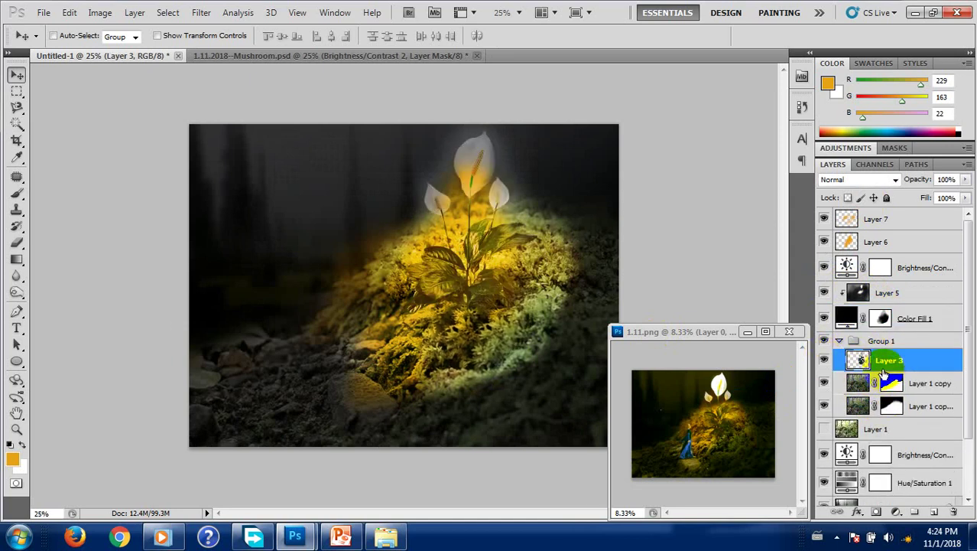
key(o)
key(shift+o)
key(shift+o)
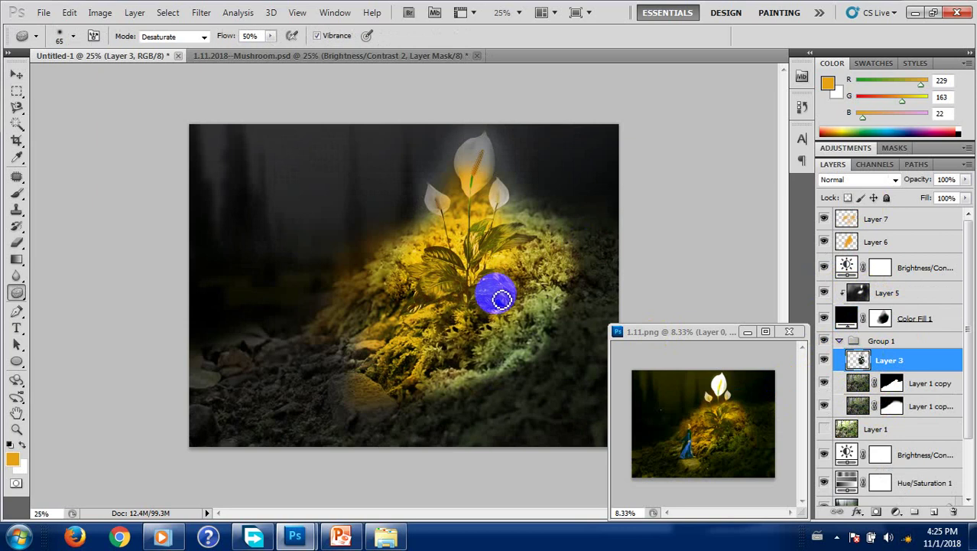
key(shift+o)
key(bracketleft)
key(bracketleft)
key(bracketleft)
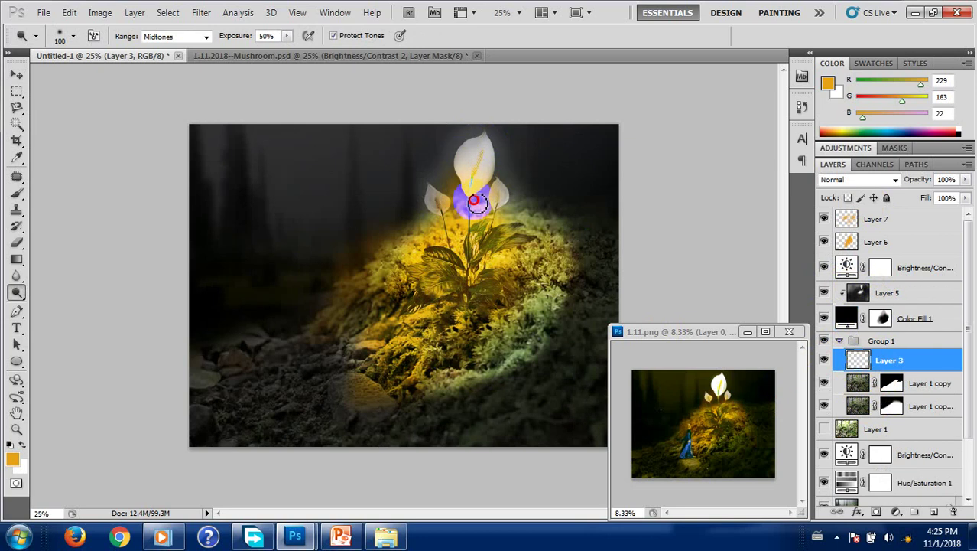
Dodge the lily's centre and top petal to brighten them.
mouse_move(476, 201)
mouse_down()
mouse_move(479, 216)
mouse_move(468, 165)
mouse_move(480, 205)
mouse_up()
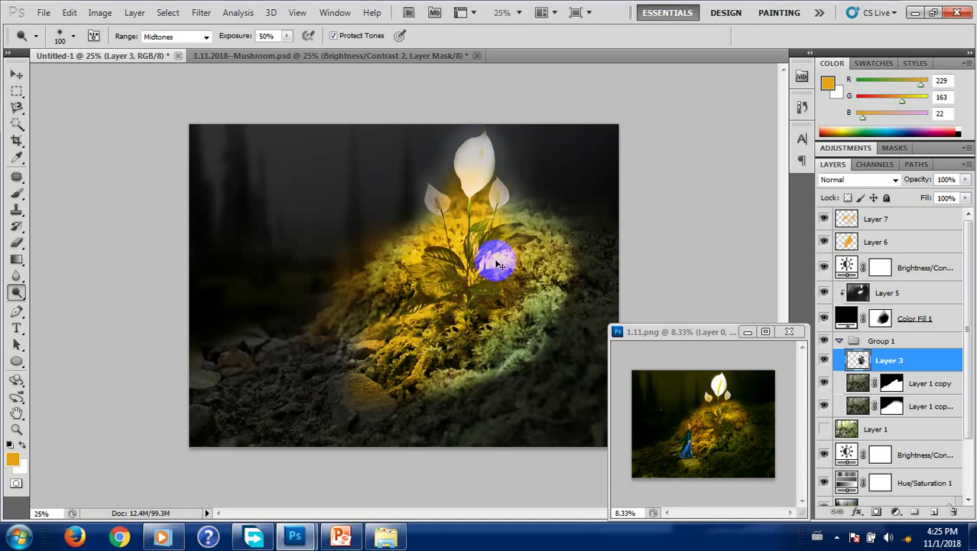
click(484, 166)
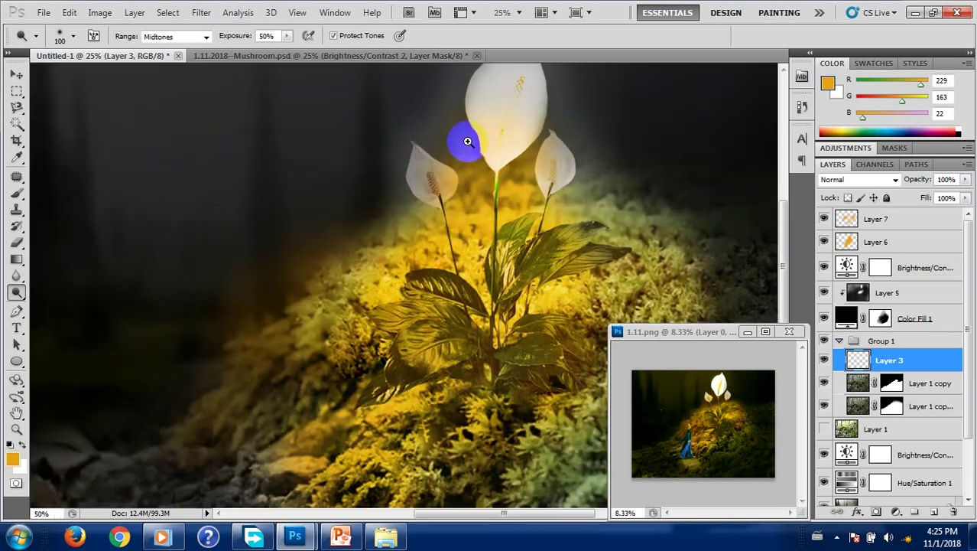
click(467, 141)
click(506, 119)
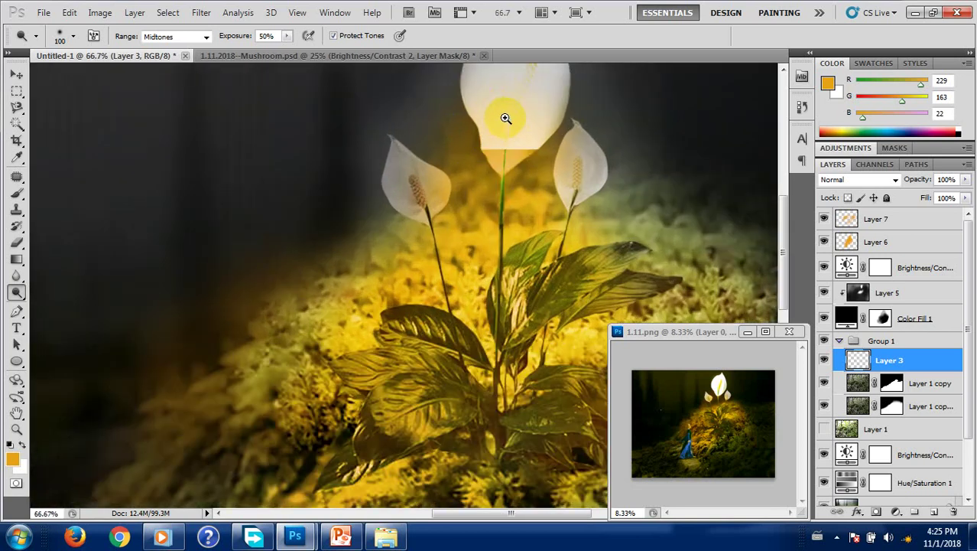
click(501, 225)
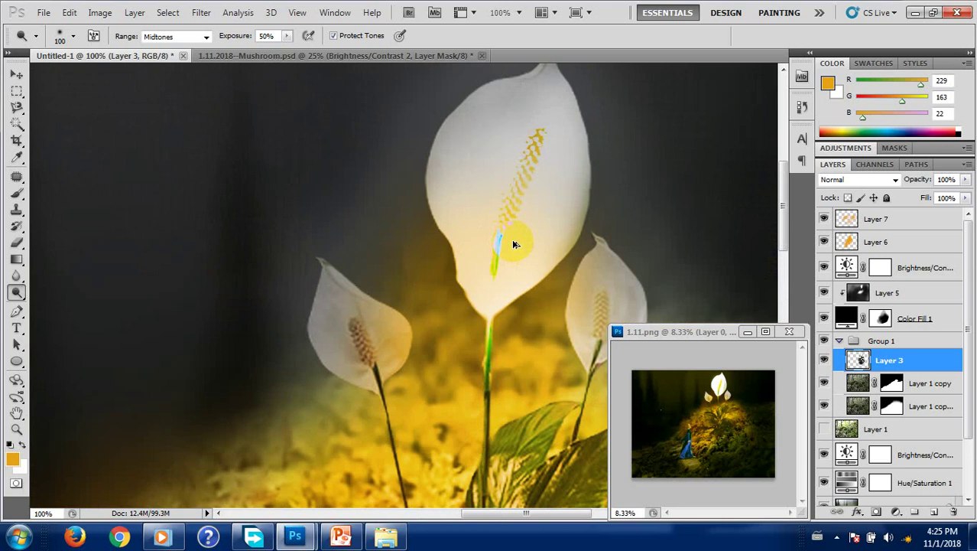
Move the yellow glow up so it sits at the flower's base.
scroll(515, 245, down, 1)
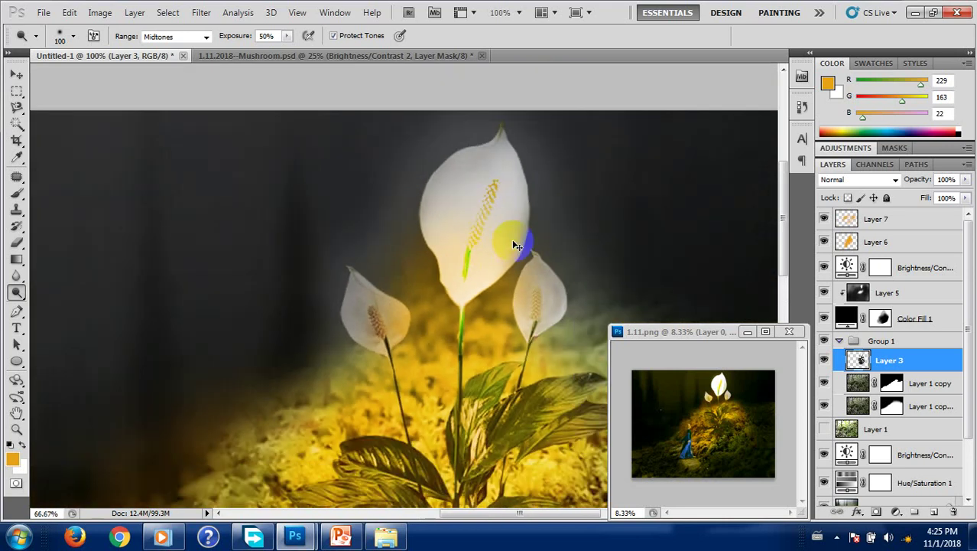
scroll(514, 245, down, 1)
scroll(514, 245, down, 1)
scroll(515, 245, down, 1)
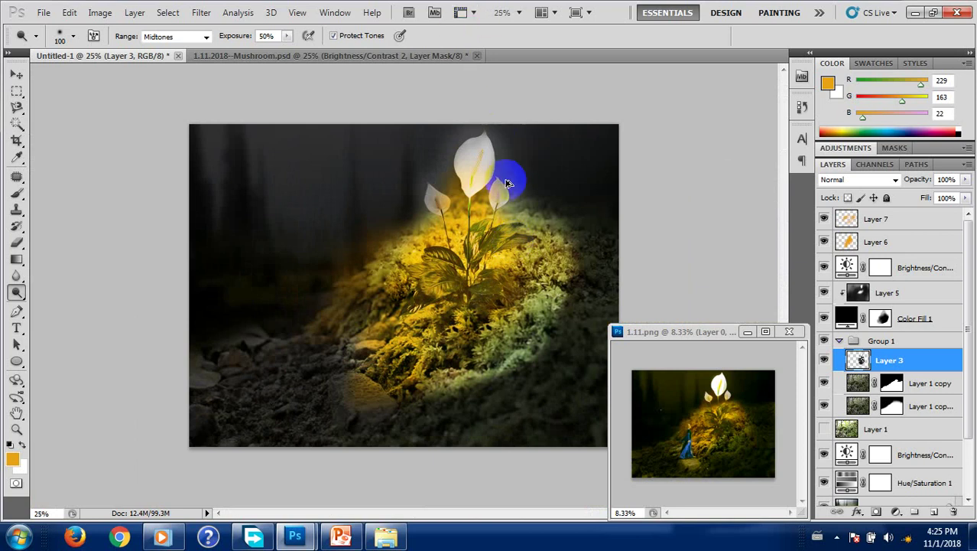
key(v)
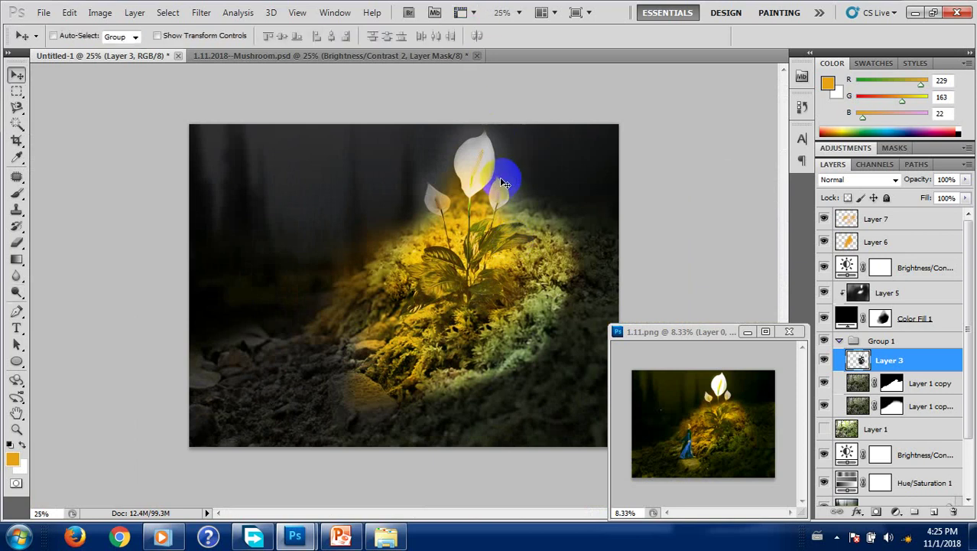
ctrl+click(494, 175)
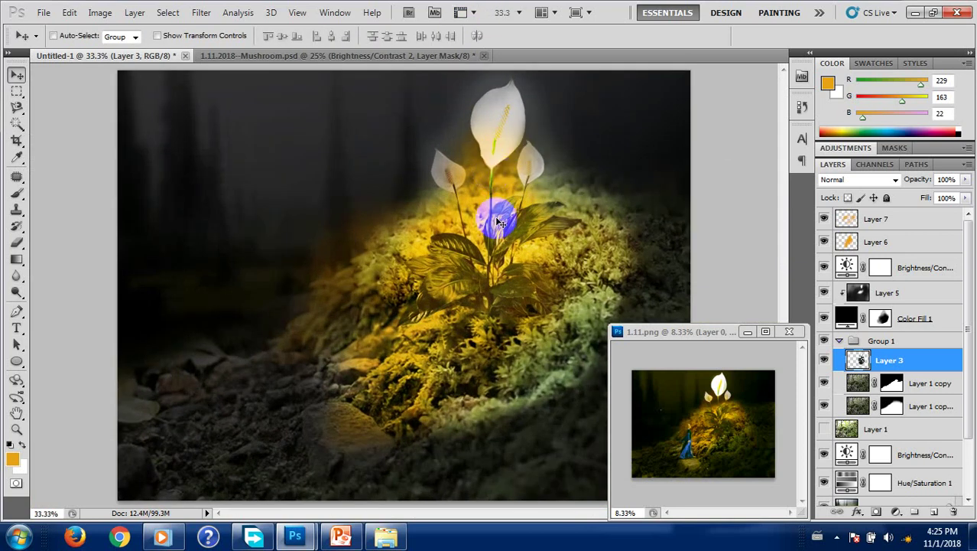
drag(497, 222, 495, 153)
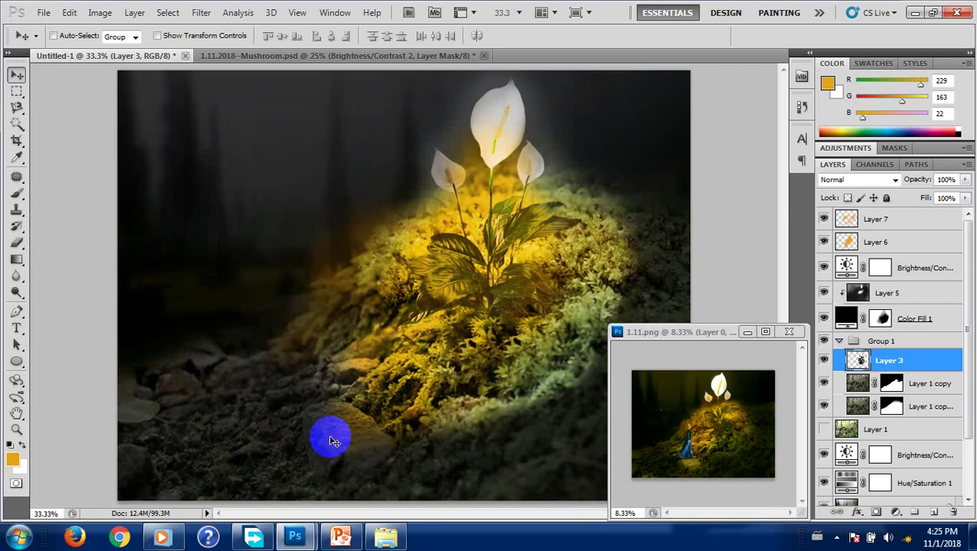
Dodge the rock below the mossy mound on Layer 5, then bring up the Open dialog.
key(o)
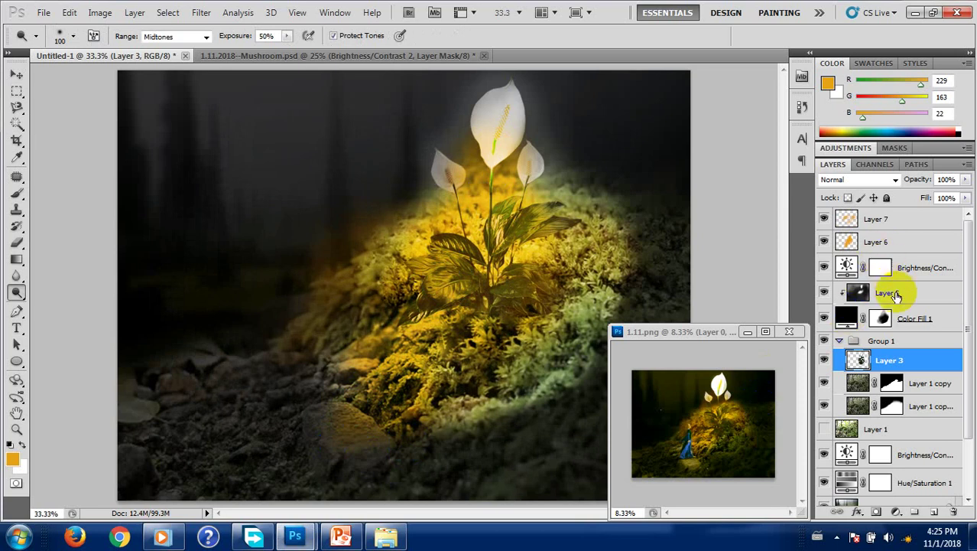
click(880, 295)
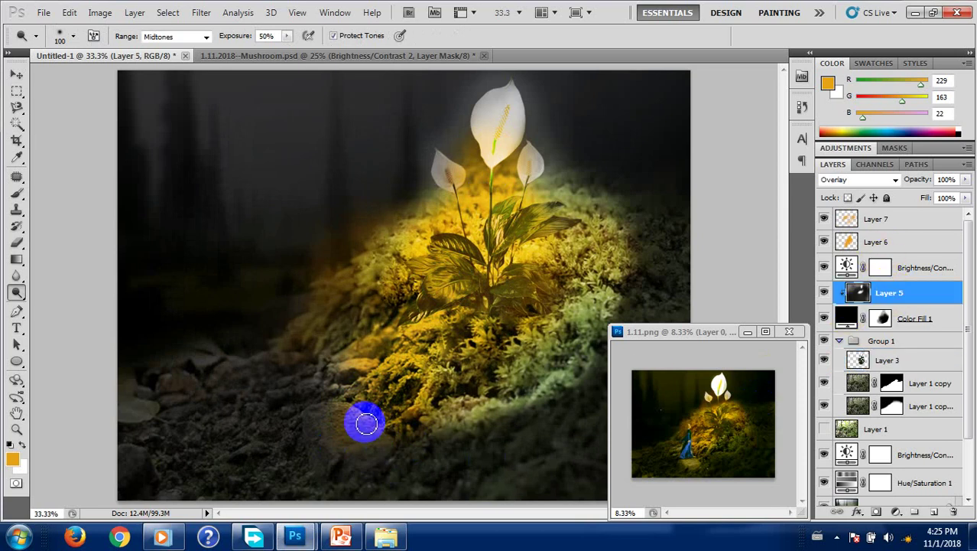
mouse_move(346, 399)
mouse_down()
mouse_move(323, 422)
mouse_move(338, 452)
mouse_move(389, 427)
mouse_move(320, 360)
mouse_move(341, 416)
mouse_move(388, 418)
mouse_move(324, 412)
mouse_move(322, 430)
mouse_move(367, 448)
mouse_move(330, 438)
mouse_move(343, 447)
mouse_up()
key(v)
key(ctrl+minus)
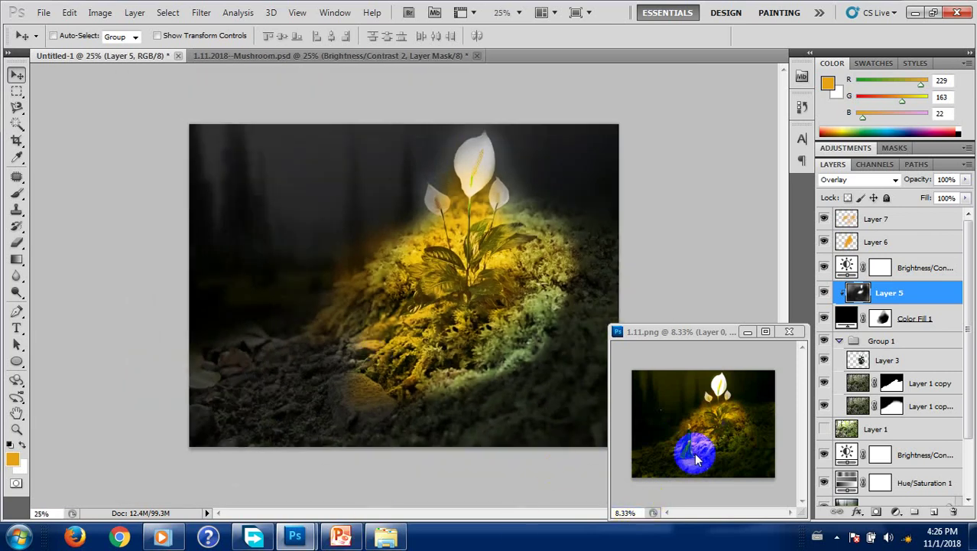
mouse_move(677, 401)
mouse_down()
mouse_move(425, 331)
mouse_move(364, 296)
mouse_up()
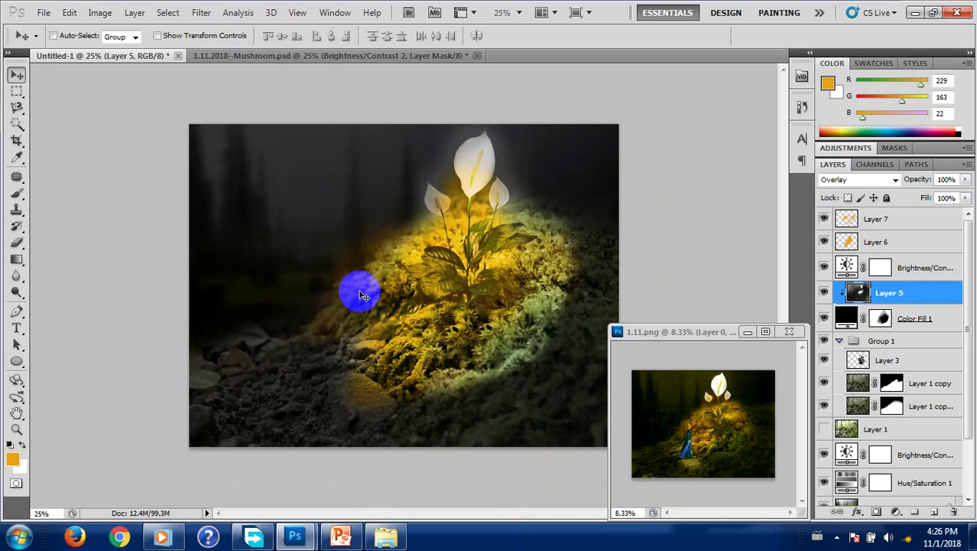
key(ctrl+o)
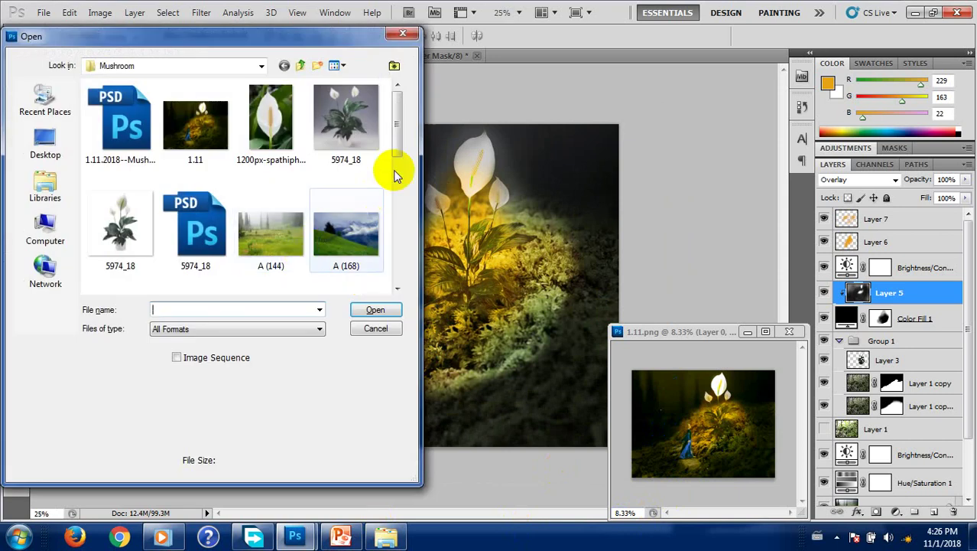
Open fantasy_girl_16_7334.jpg from the Mushroom folder, select all of it, and close it.
click(397, 146)
drag(396, 146, 393, 238)
click(119, 153)
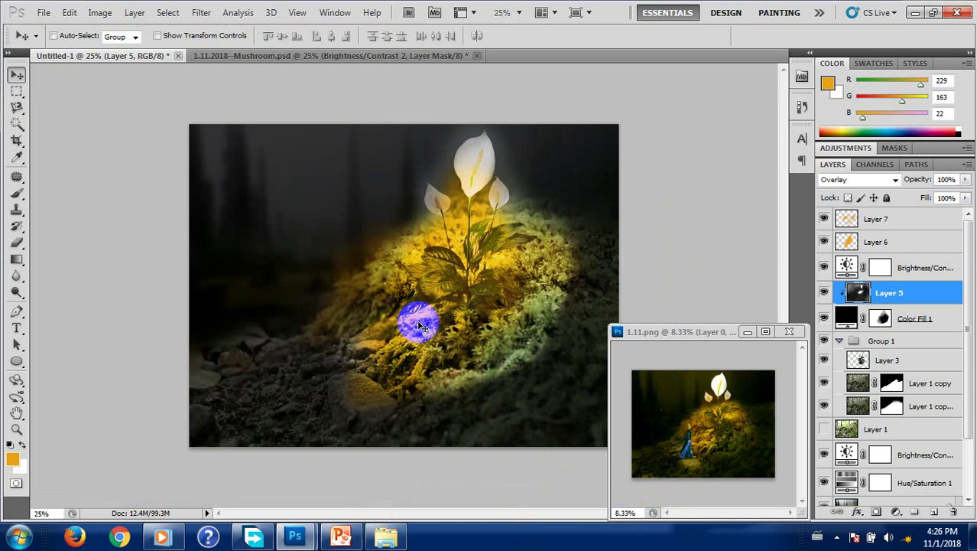
mouse_move(420, 326)
mouse_down()
mouse_move(465, 269)
mouse_move(471, 298)
mouse_up()
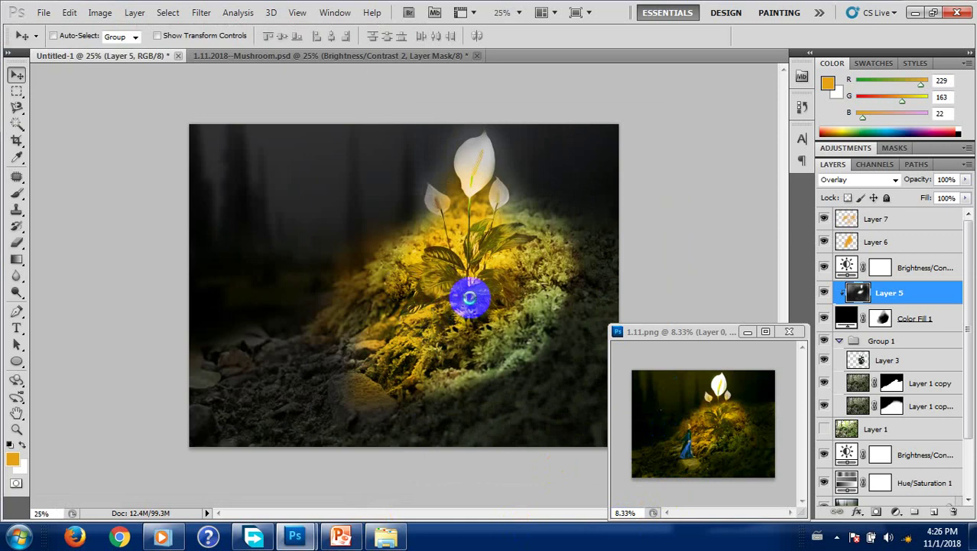
key(ctrl+plus)
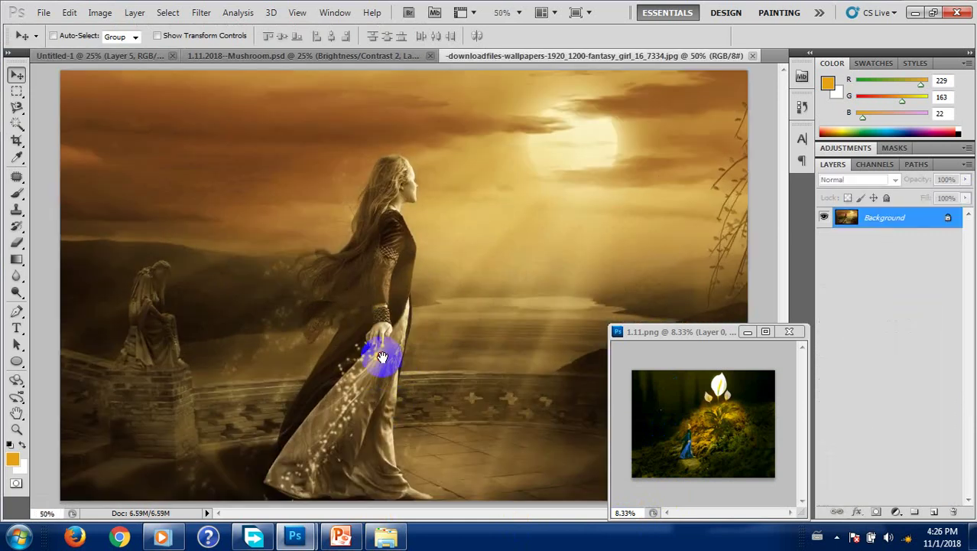
key(p)
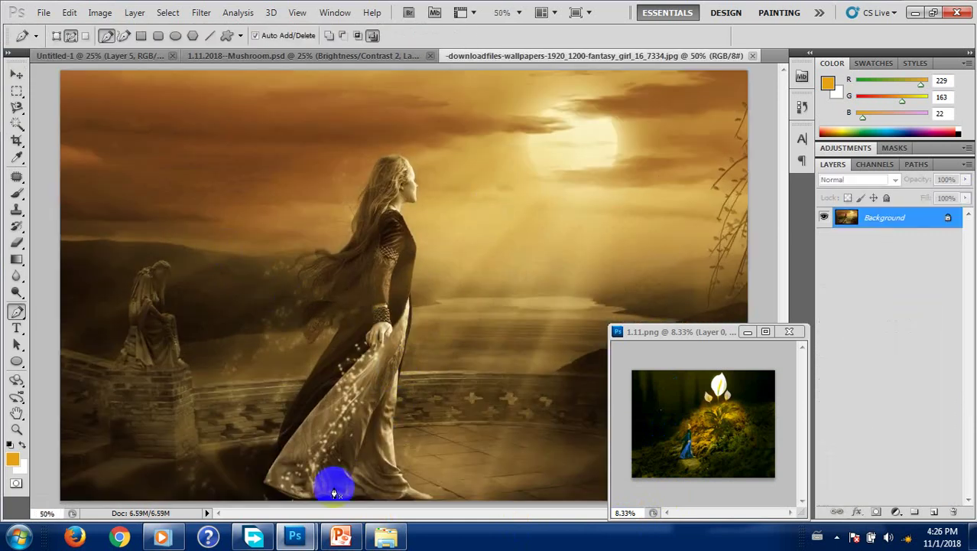
key(ctrl+a)
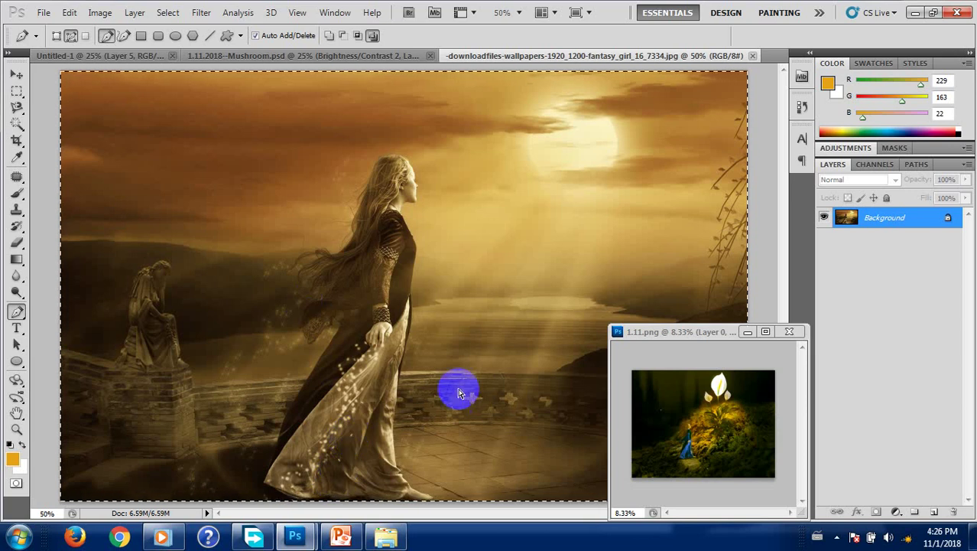
key(ctrl+w)
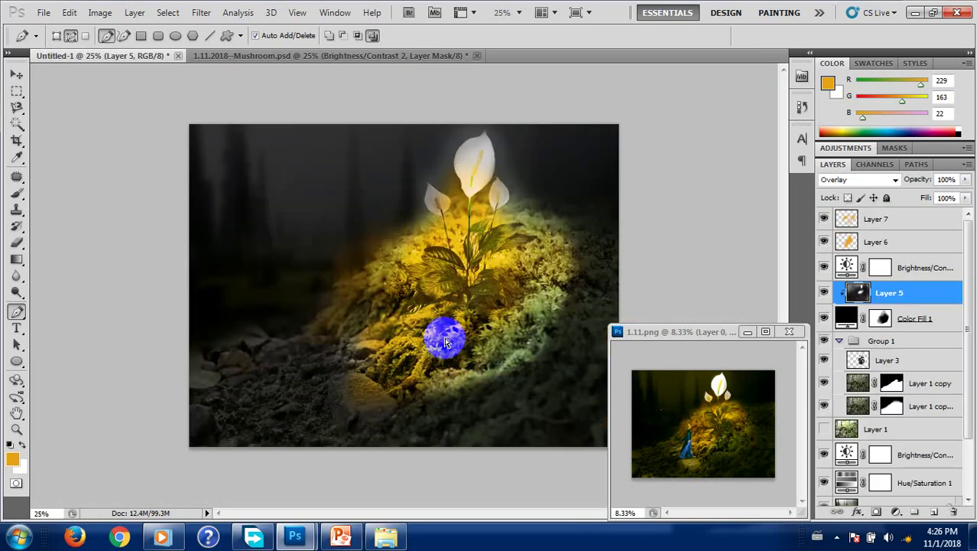
Paste the girl image into the composite as Layer 8 and enlarge the view.
key(ctrl+v)
key(v)
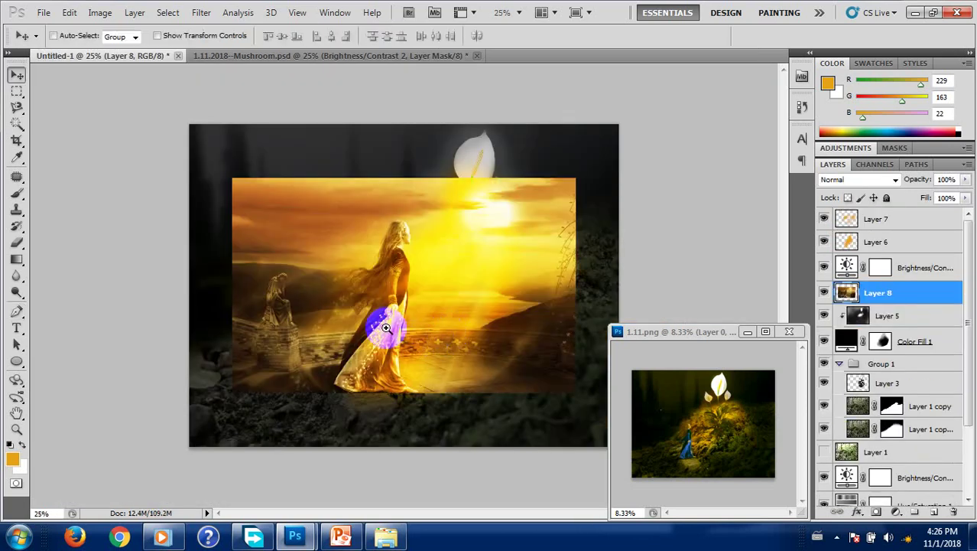
key(ctrl+plus)
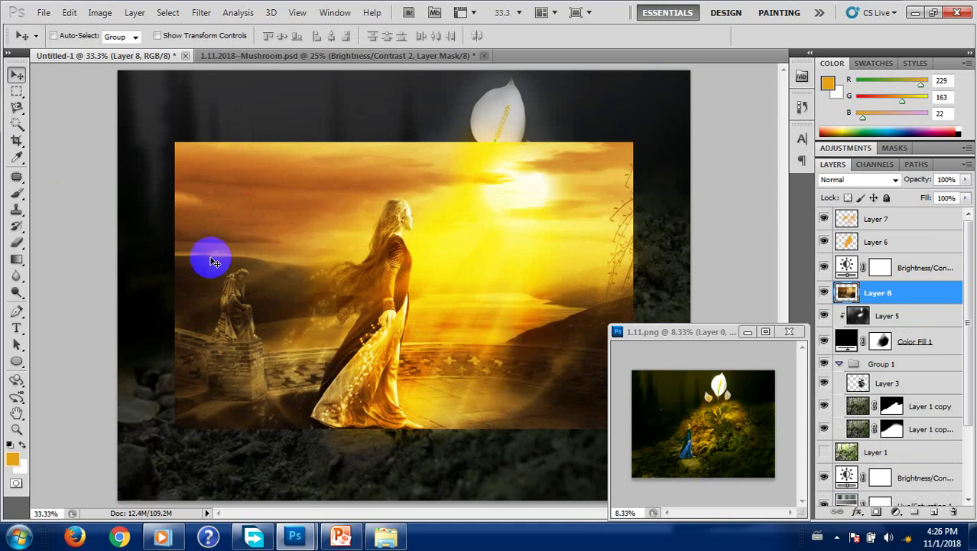
key(p)
Start the pen path at the dress hem and curve it up the dress edge toward the arm.
scroll(341, 405, up, 1)
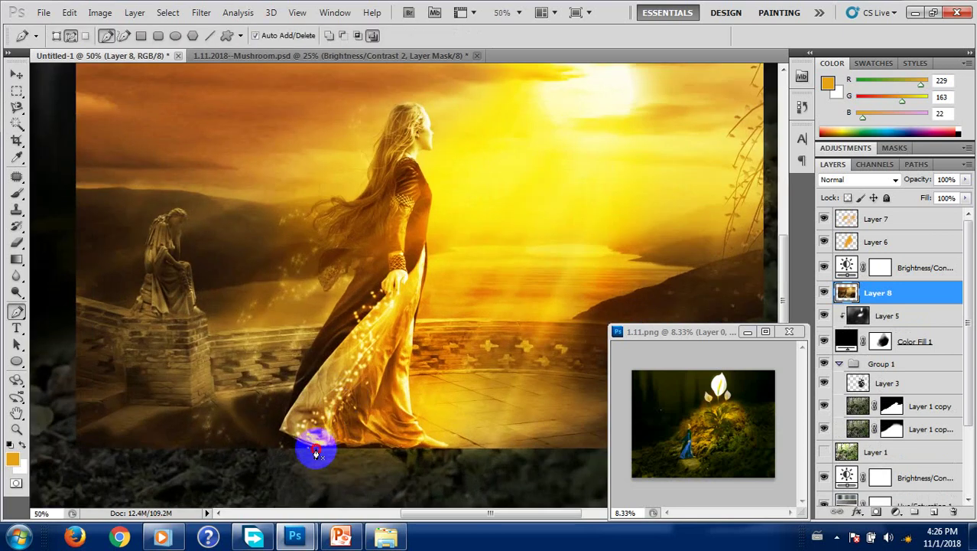
drag(284, 430, 309, 390)
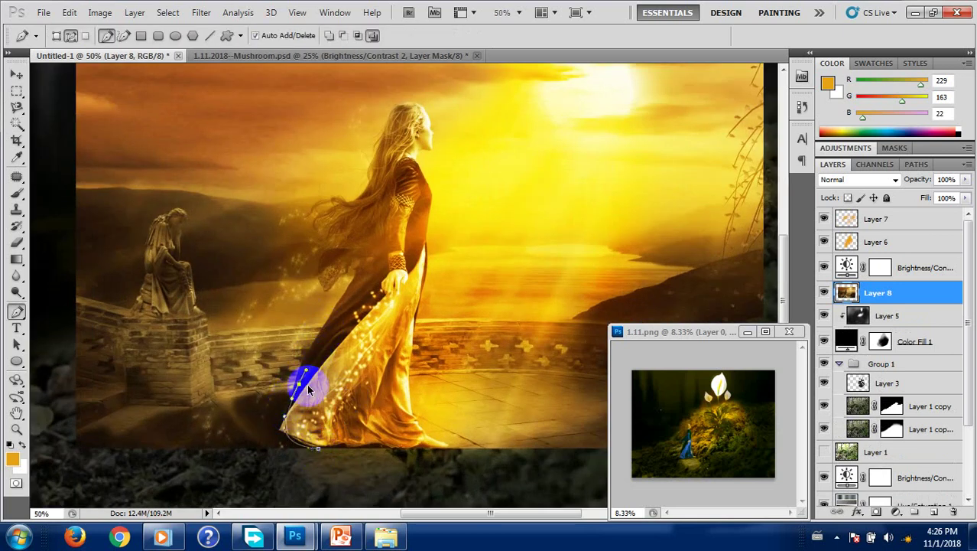
scroll(290, 436, up, 1)
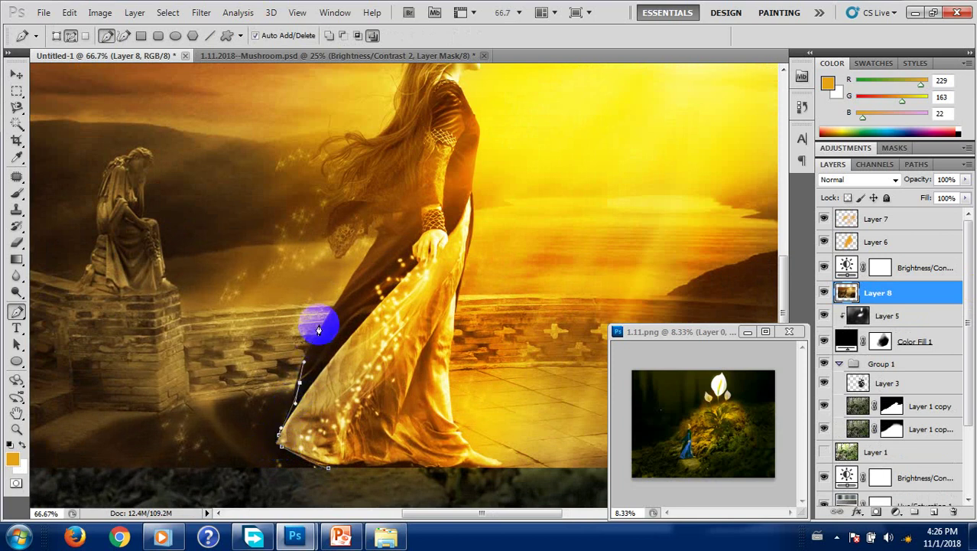
drag(282, 429, 340, 291)
scroll(363, 259, up, 1)
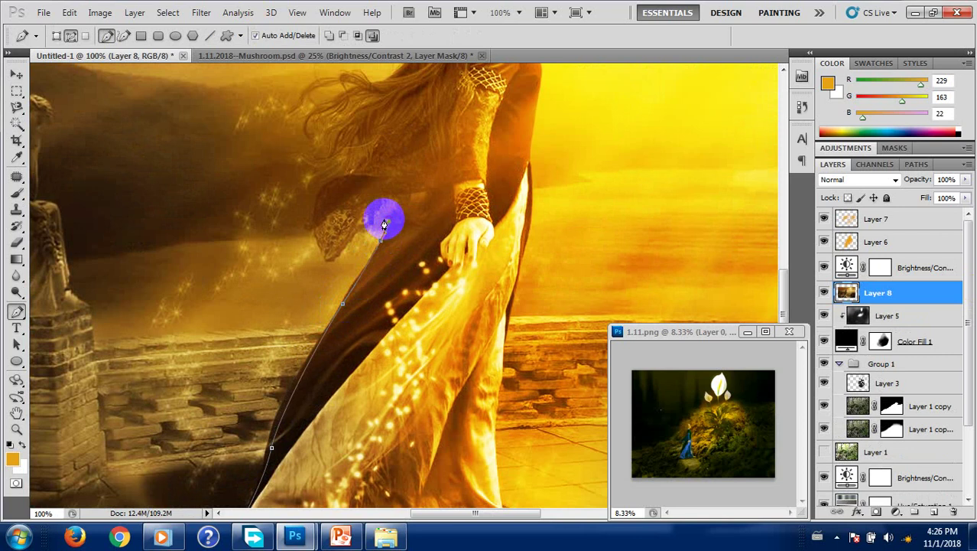
mouse_move(331, 262)
mouse_down()
mouse_move(311, 233)
mouse_move(346, 177)
mouse_move(320, 247)
mouse_up()
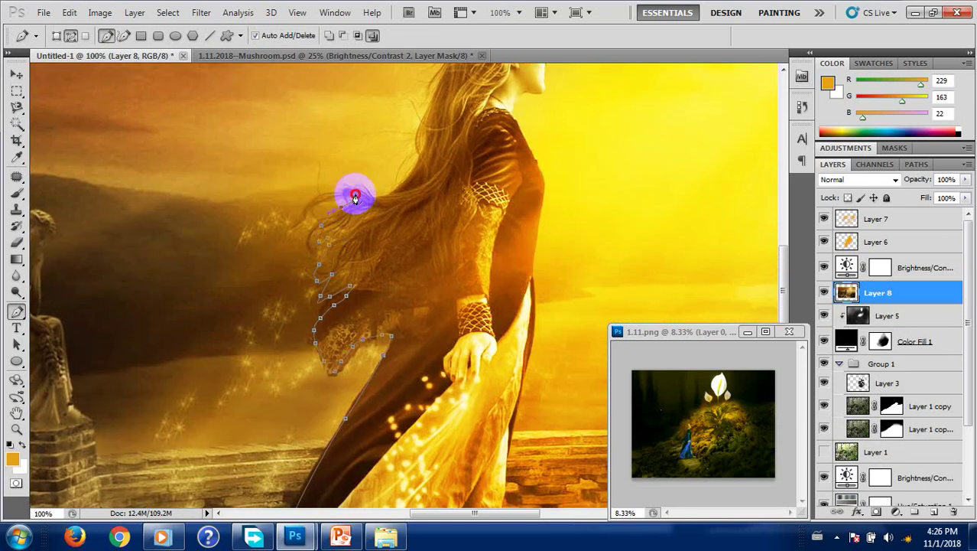
Trace the path along the flowing hair, over the head and down the face profile.
click(413, 159)
drag(415, 148, 403, 273)
click(400, 258)
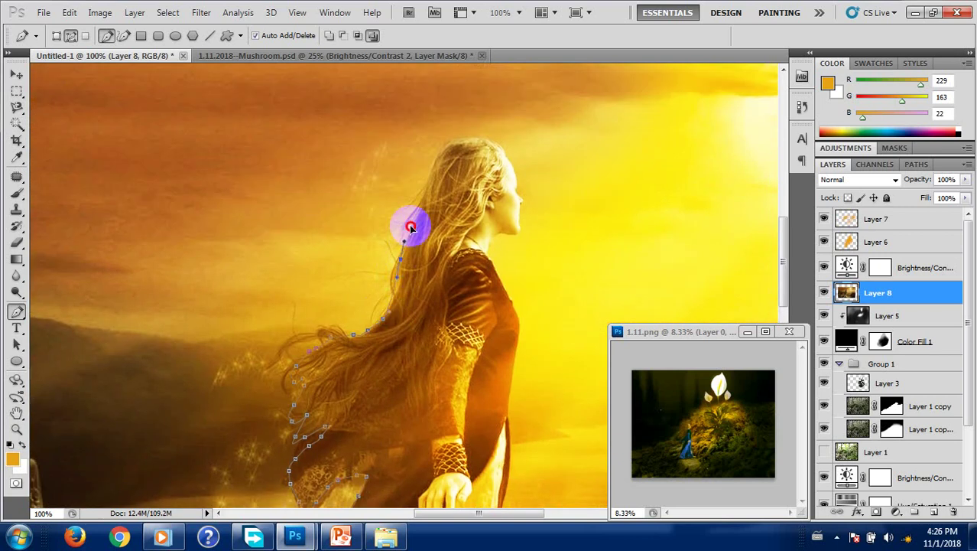
click(414, 216)
ctrl+click(459, 140)
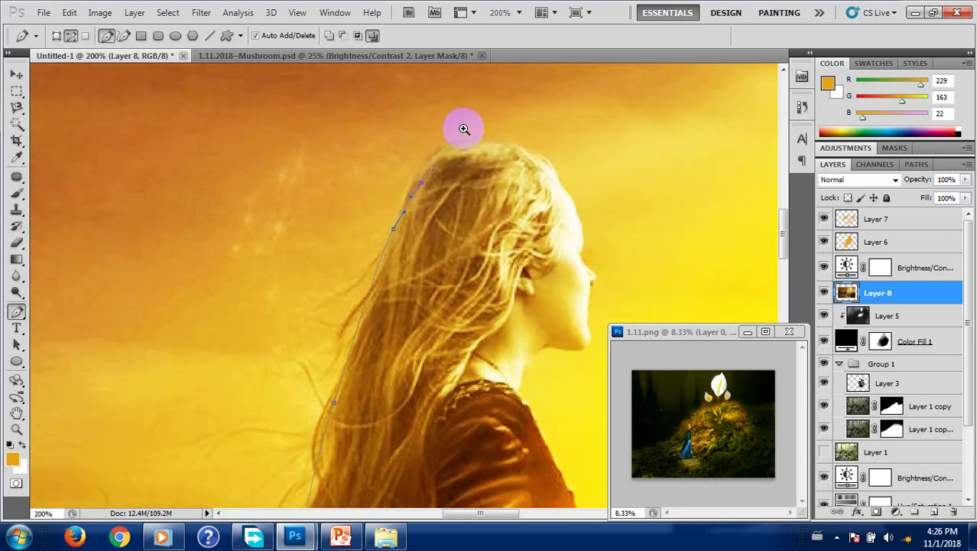
drag(579, 171, 671, 231)
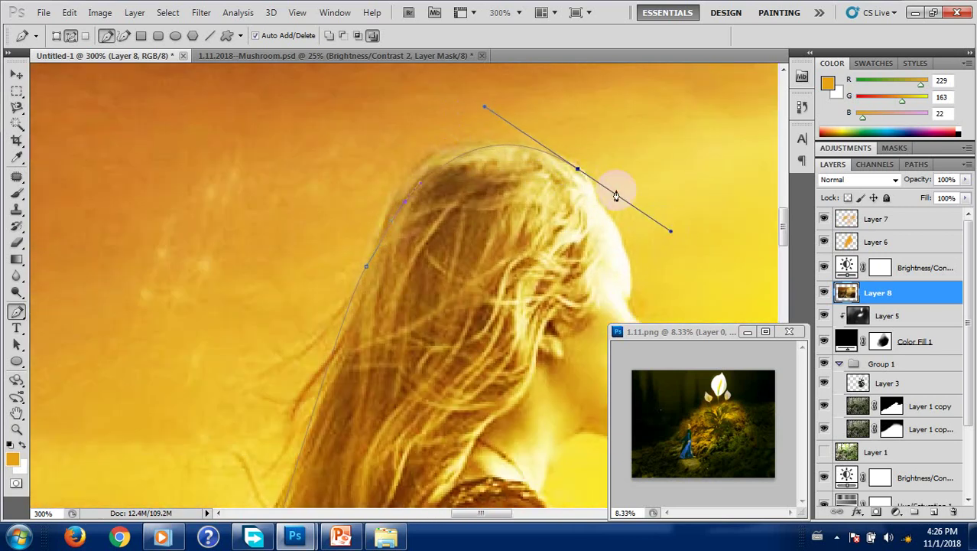
click(592, 189)
click(597, 200)
click(610, 225)
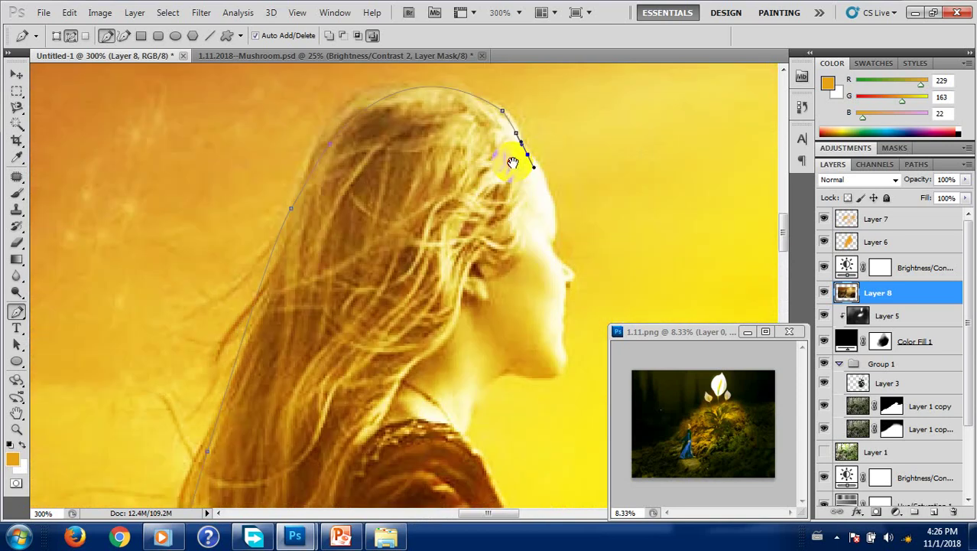
drag(624, 266, 518, 186)
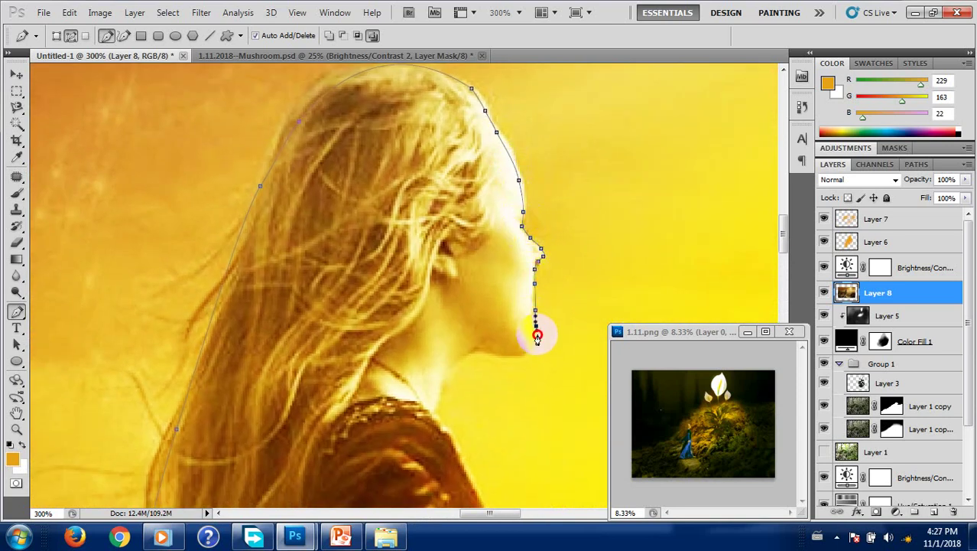
Continue the path under the chin and neck, down the shoulder and along the sleeve.
click(502, 352)
mouse_move(474, 348)
mouse_down()
mouse_move(457, 358)
mouse_move(464, 283)
mouse_up()
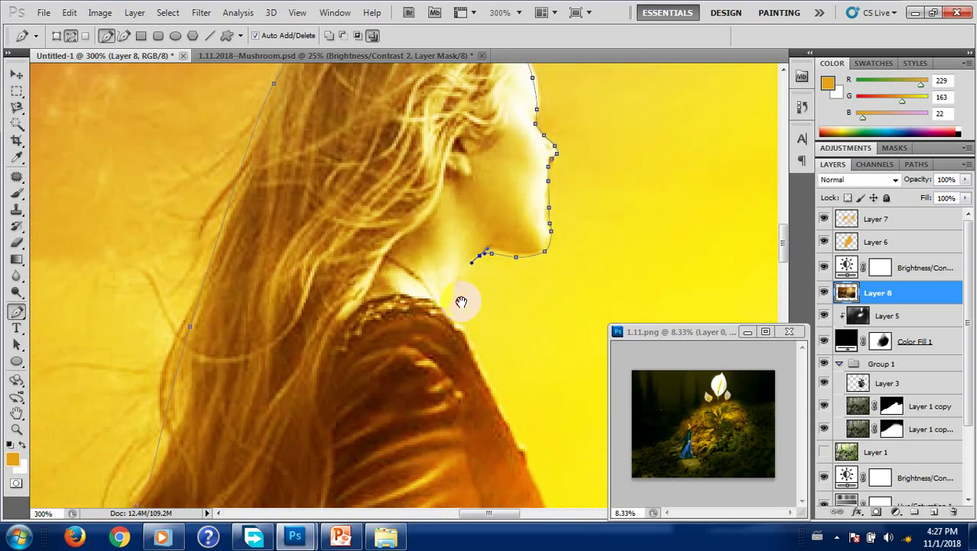
click(488, 410)
drag(488, 410, 399, 271)
click(437, 327)
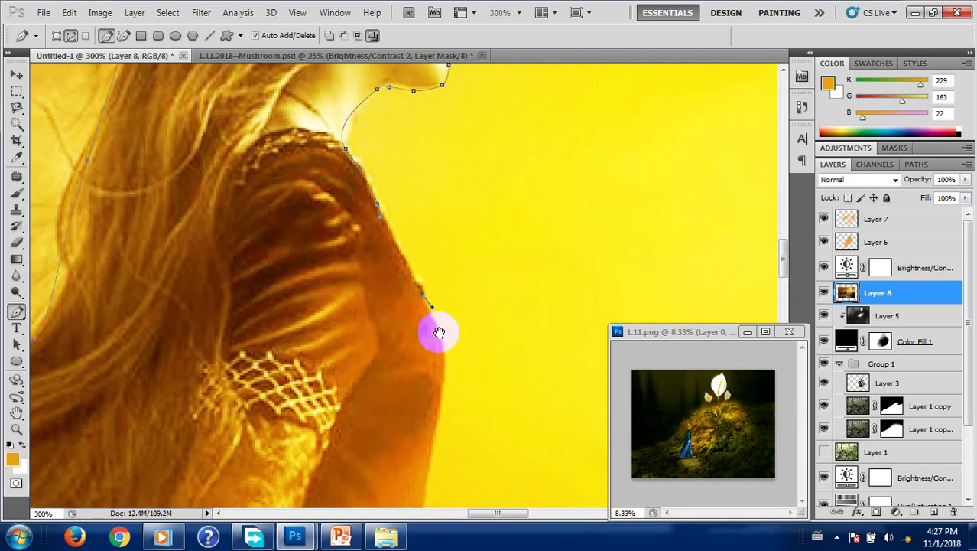
drag(437, 327, 430, 272)
click(430, 261)
drag(408, 378, 441, 228)
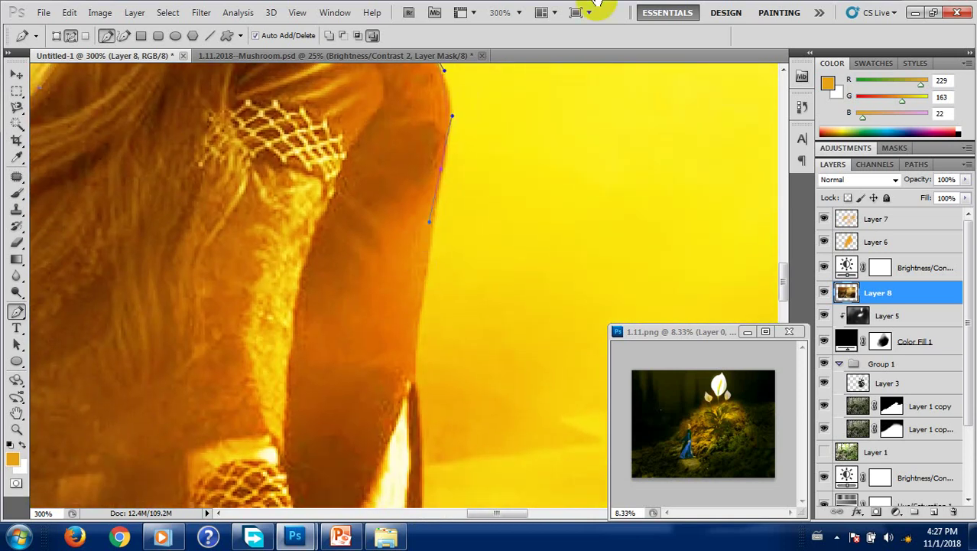
drag(443, 355, 444, 377)
Trace the gown's edge, lower fold and flaring hem, closing the path at its start point.
drag(436, 431, 426, 192)
drag(394, 425, 400, 276)
drag(376, 378, 376, 331)
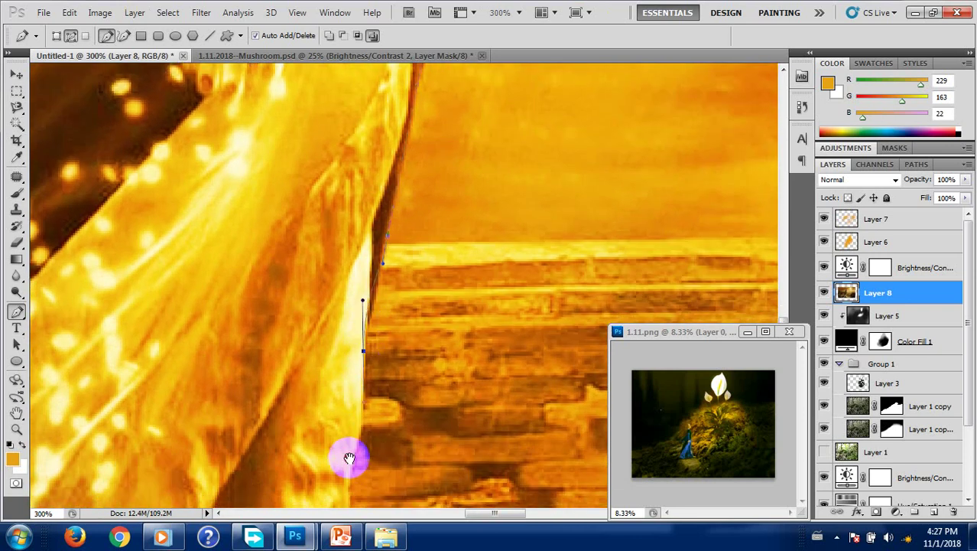
drag(345, 454, 367, 327)
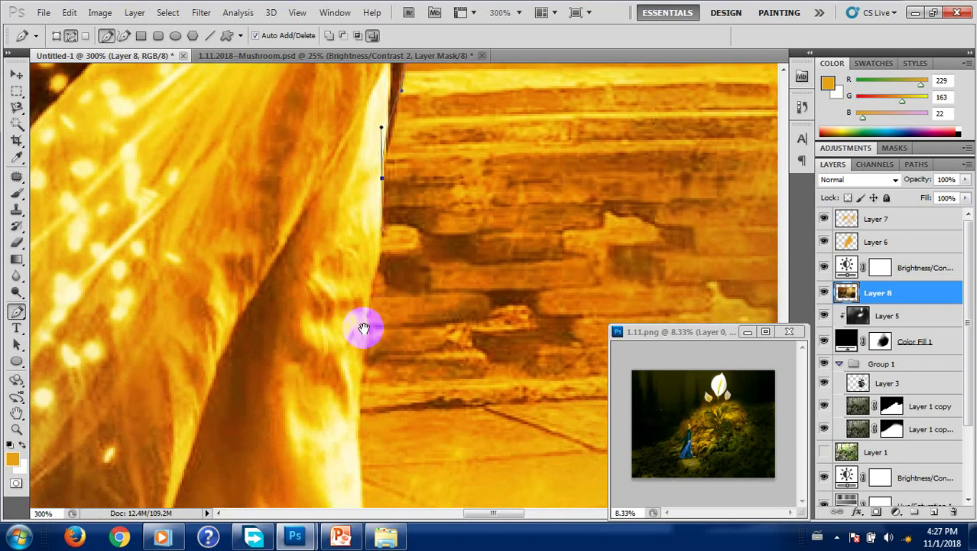
click(365, 287)
mouse_move(360, 428)
mouse_down()
mouse_move(357, 309)
mouse_move(375, 353)
mouse_move(322, 317)
mouse_up()
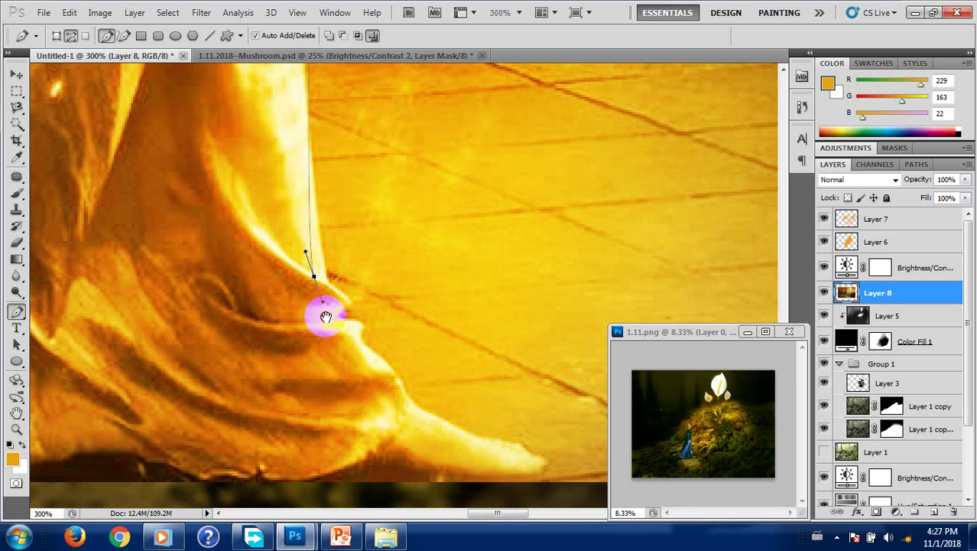
drag(313, 250, 325, 293)
click(360, 338)
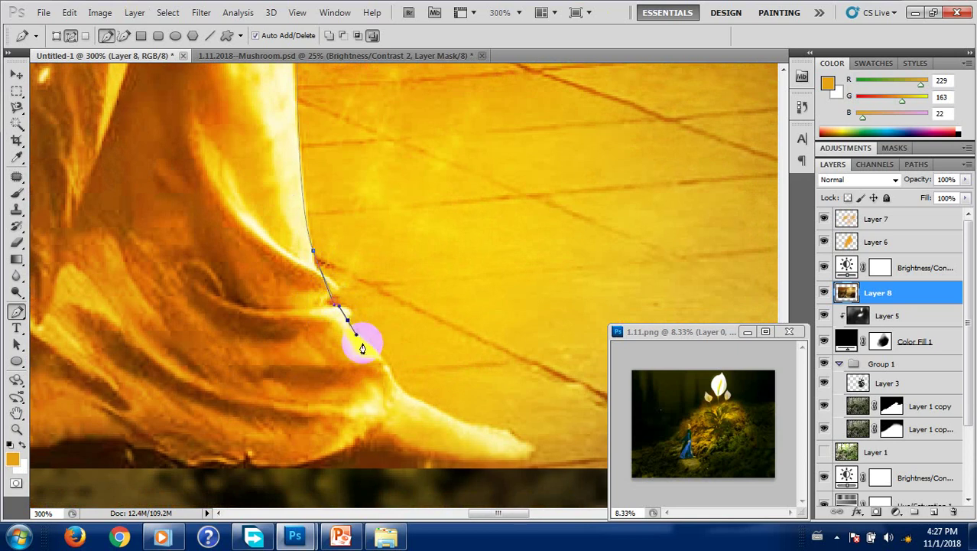
mouse_move(390, 370)
mouse_down()
mouse_move(421, 398)
mouse_move(375, 322)
mouse_up()
click(426, 352)
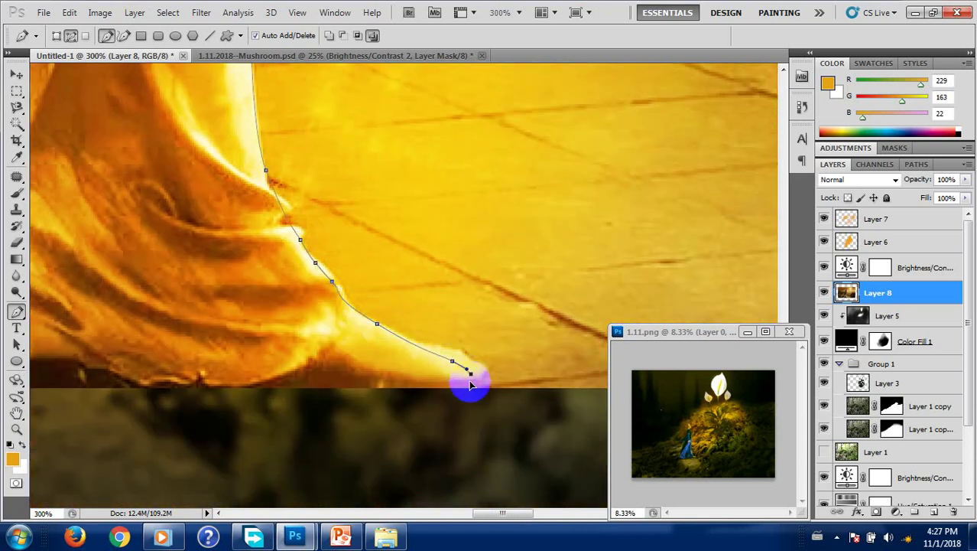
drag(317, 393, 388, 381)
click(388, 382)
mouse_move(234, 373)
mouse_down()
mouse_move(453, 371)
mouse_move(214, 367)
mouse_up()
click(150, 373)
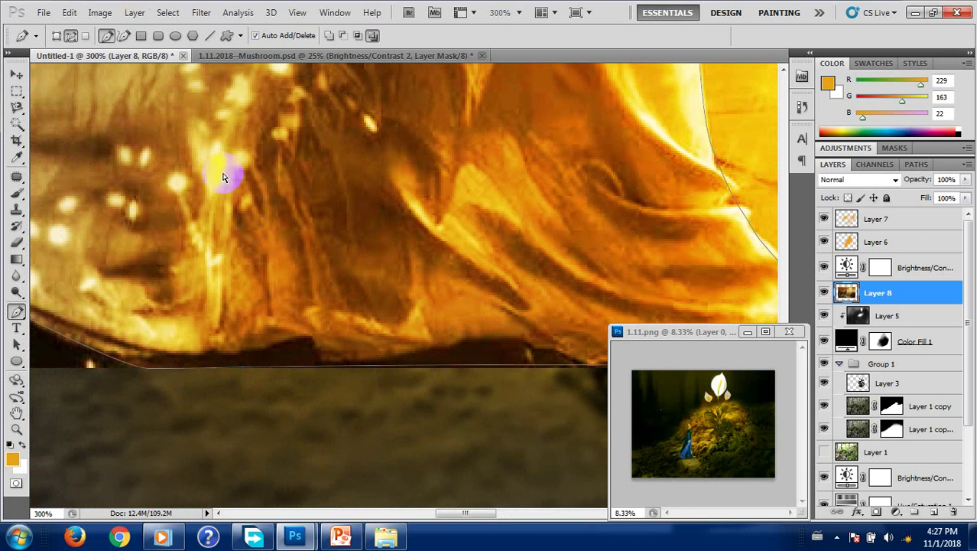
Convert the path to a 3-pixel feathered selection and use it to mask Layer 8.
key(ctrl+Return)
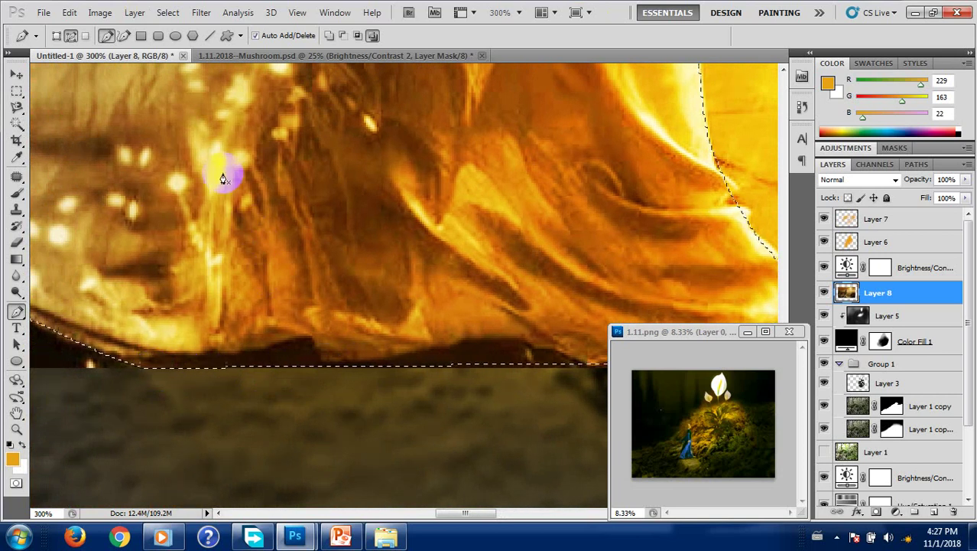
key(shift+F6)
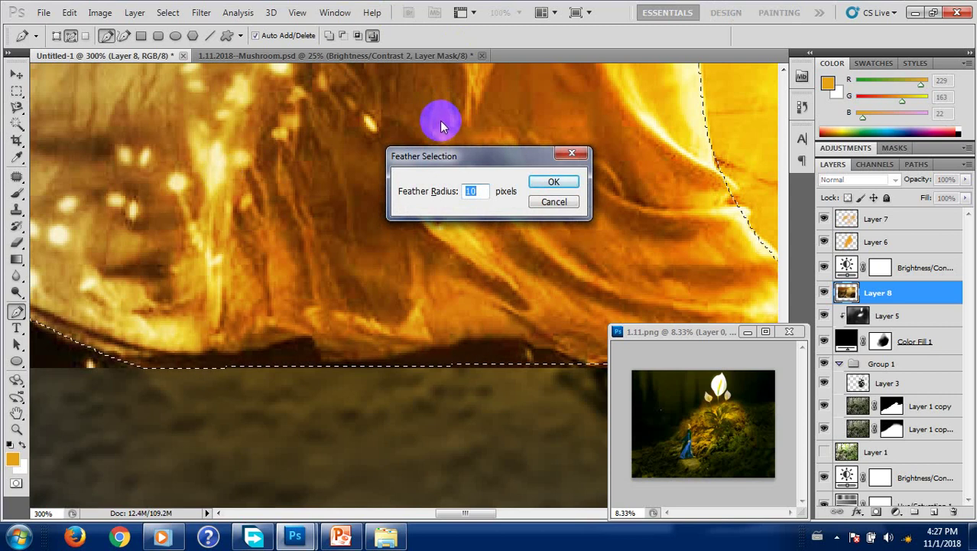
text(3)
click(539, 185)
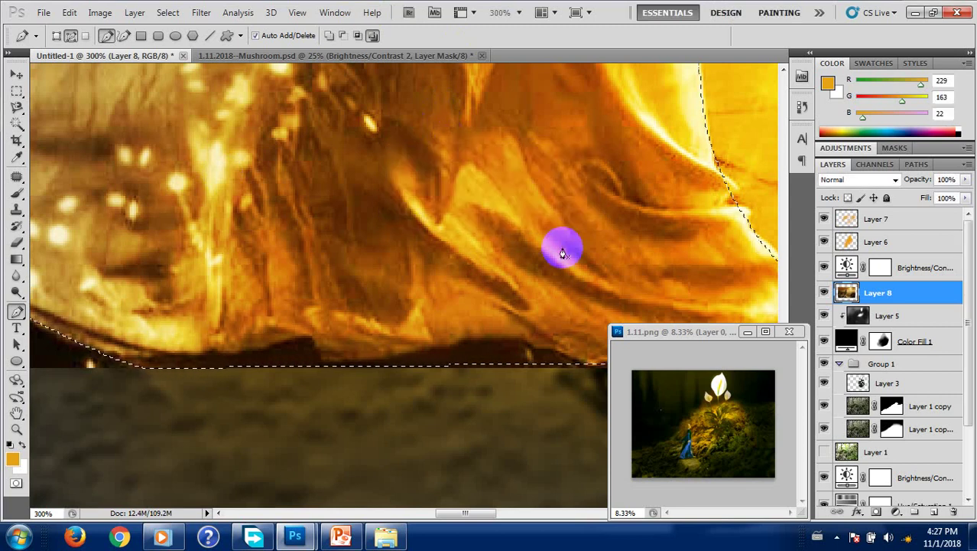
key(ctrl+1)
key(ctrl+minus)
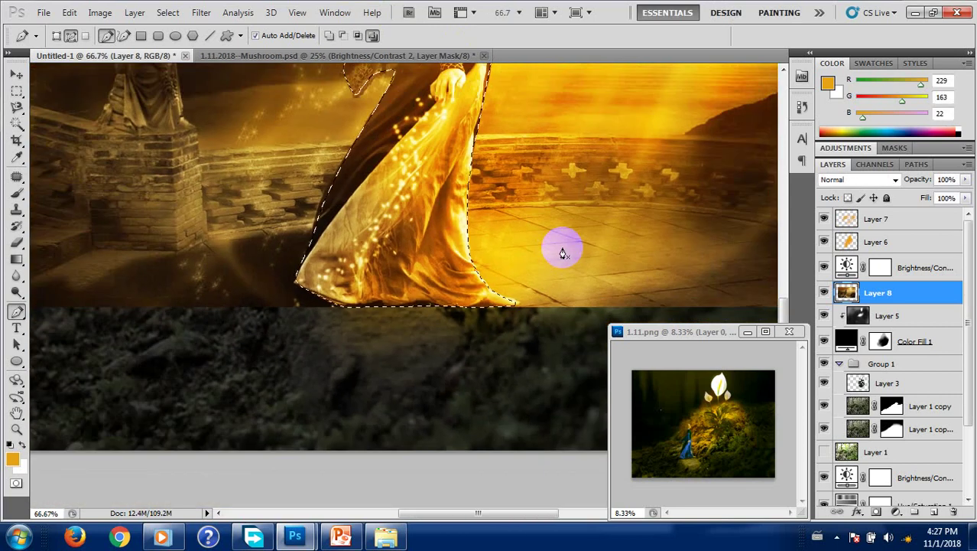
drag(567, 138, 545, 266)
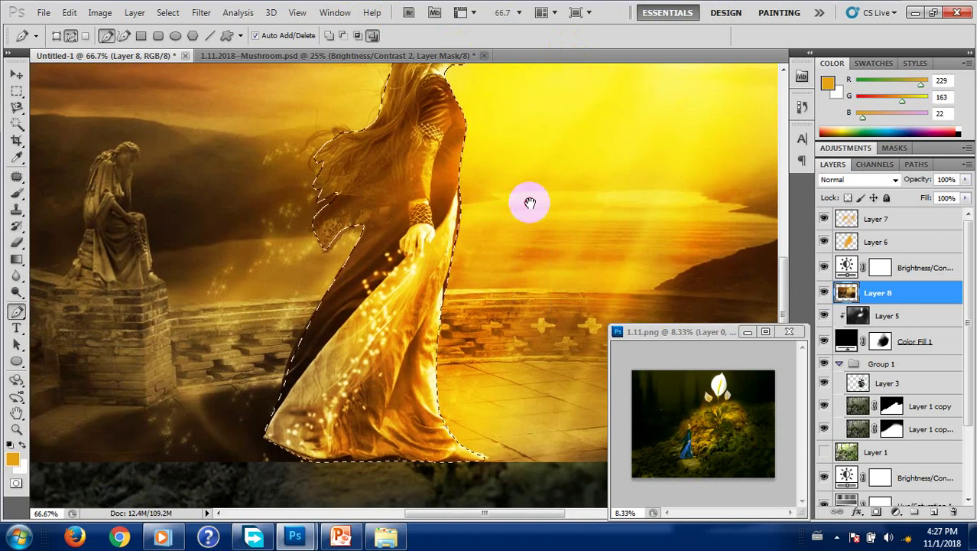
drag(527, 203, 537, 305)
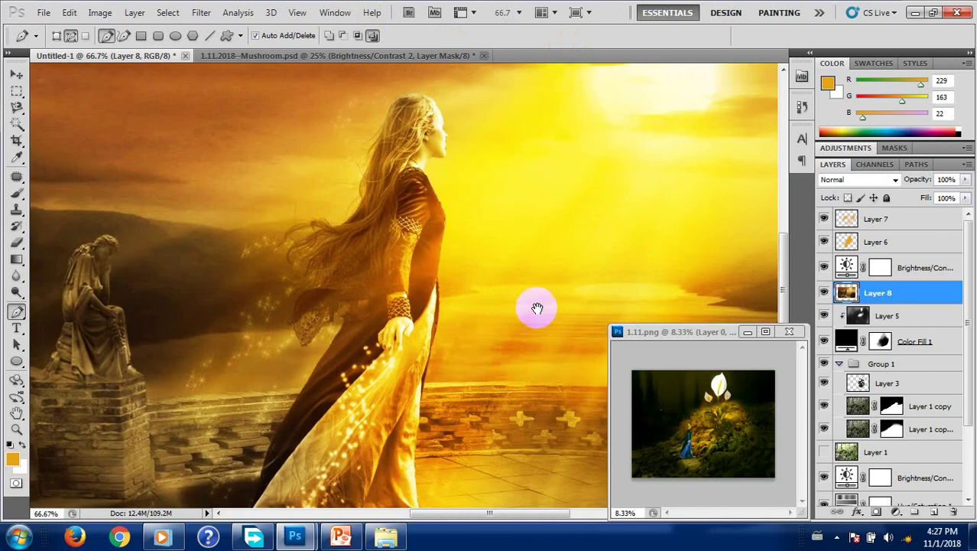
click(880, 510)
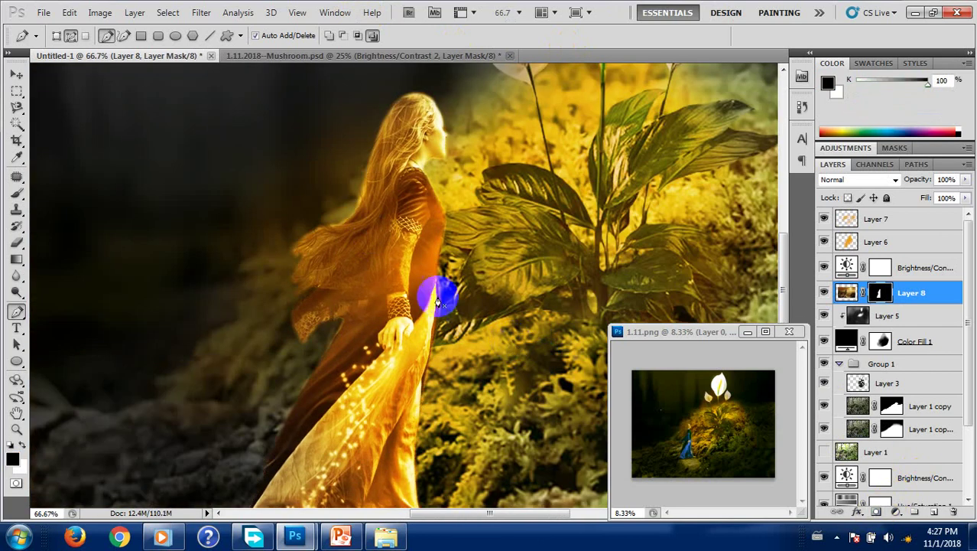
Zoom in on the shoulder and trace the pen path down the girl's back and hair edge.
click(18, 458)
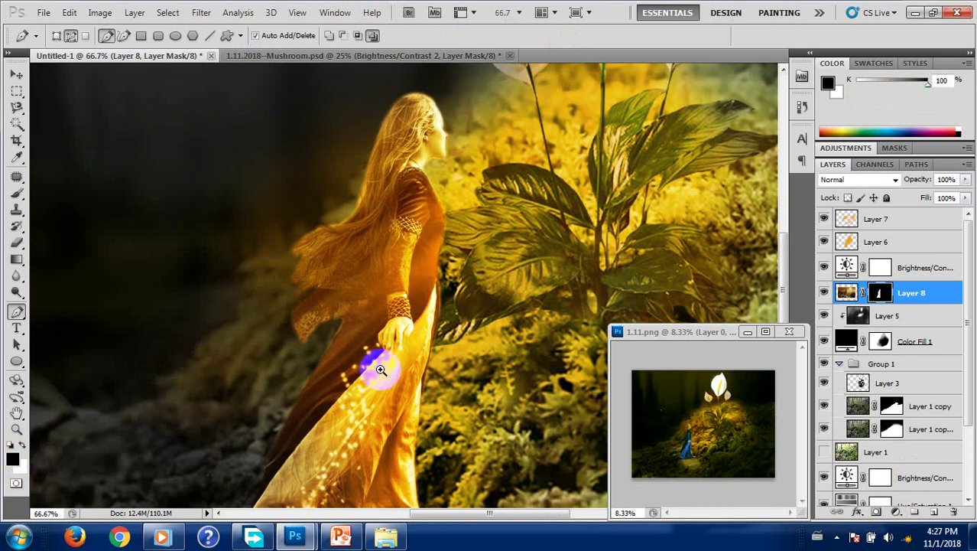
key(ctrl+minus)
click(422, 225)
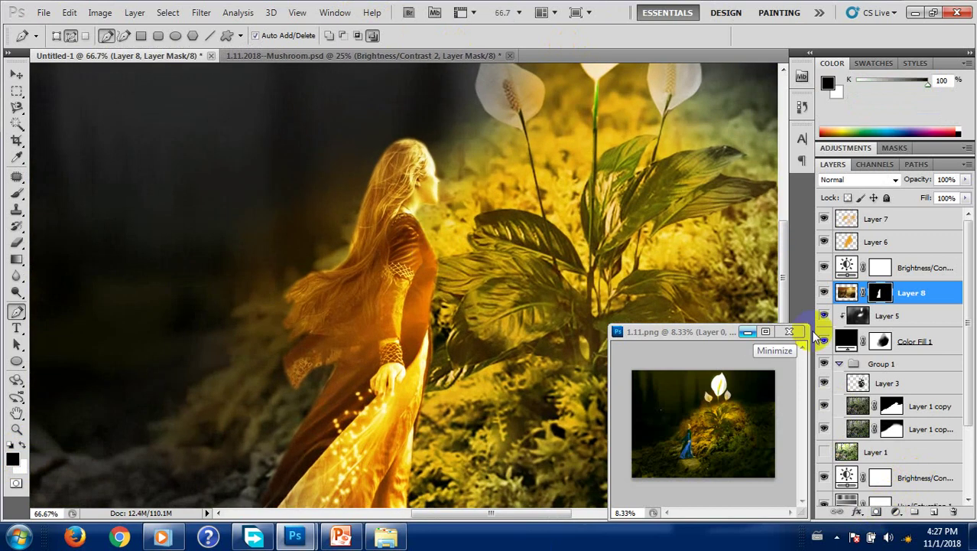
click(450, 228)
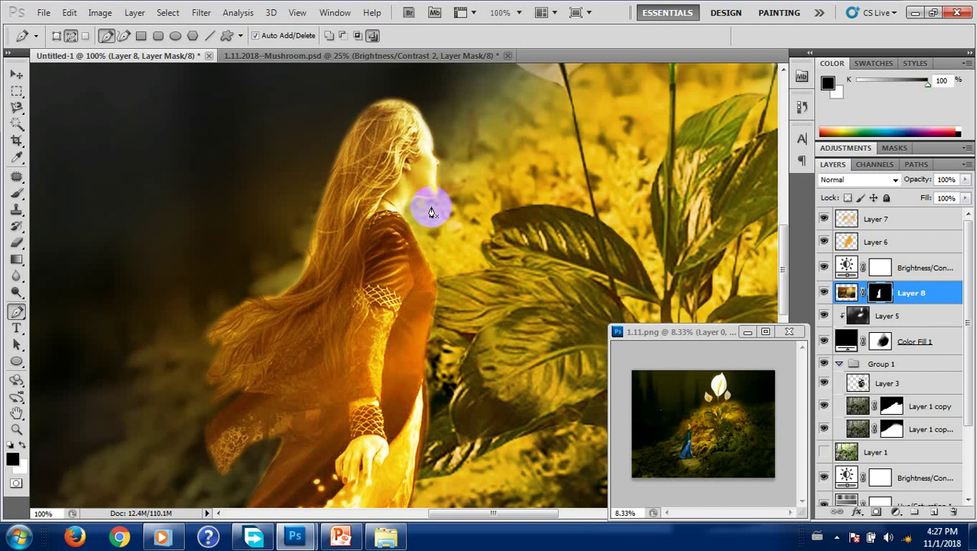
click(361, 284)
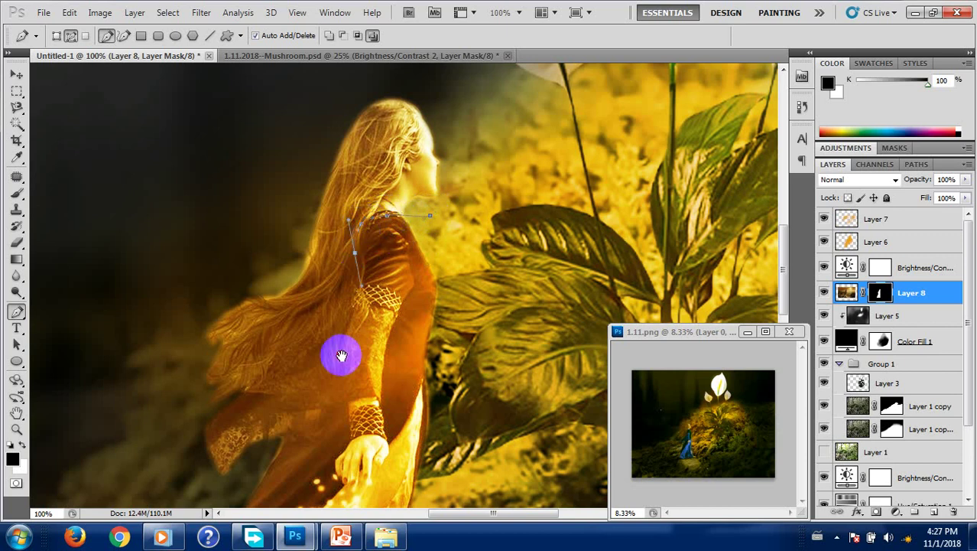
mouse_move(338, 354)
mouse_down()
mouse_move(360, 299)
mouse_move(343, 322)
mouse_up()
drag(337, 266, 319, 277)
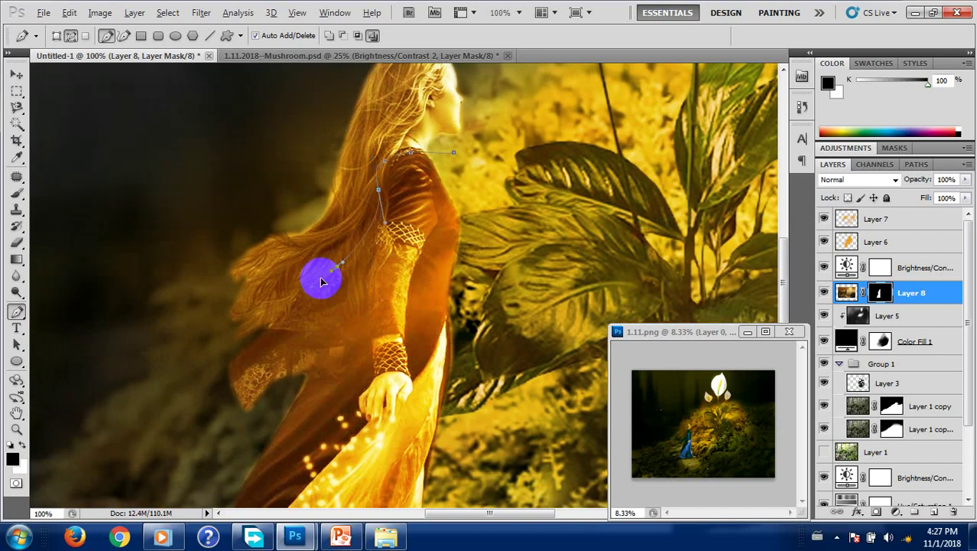
drag(298, 317, 289, 334)
key(ctrl+alt+z)
key(ctrl+alt+z)
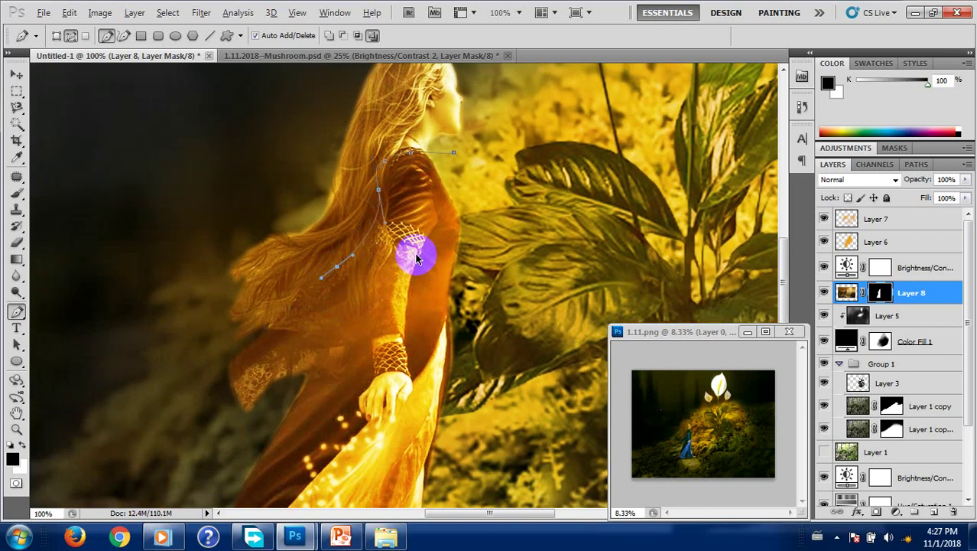
click(369, 266)
click(322, 294)
click(280, 312)
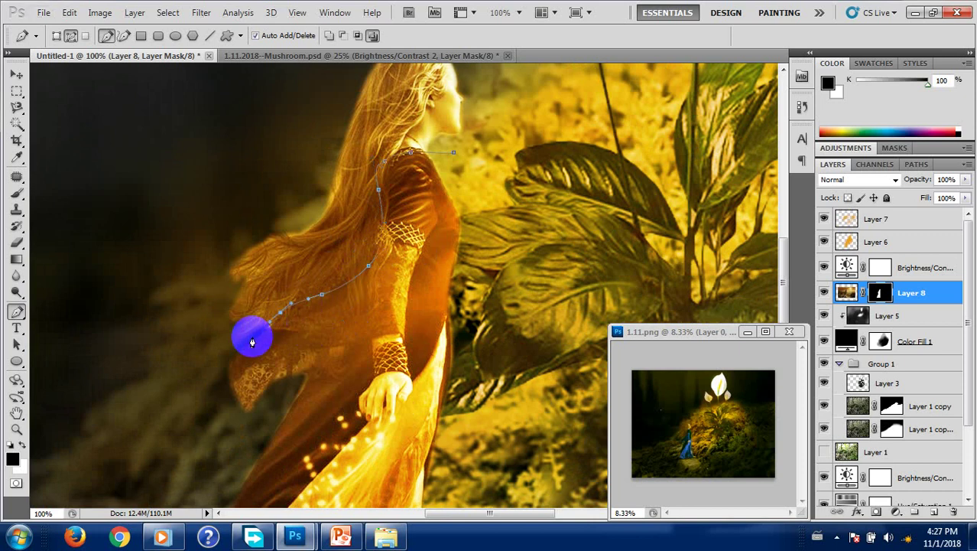
mouse_move(244, 341)
mouse_down()
mouse_move(224, 356)
mouse_move(285, 353)
mouse_up()
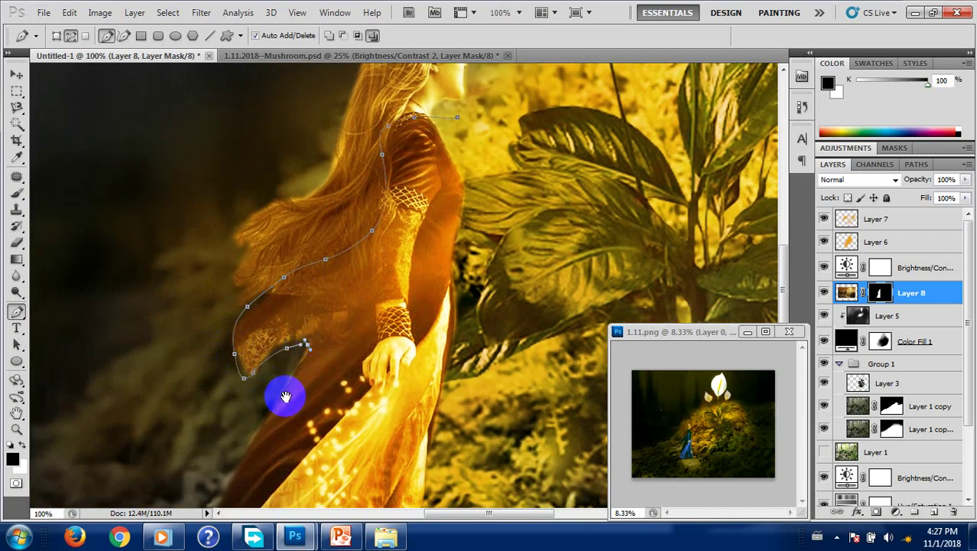
Continue the path down the dress, along the hem, up its right edge, and close it.
drag(252, 419, 347, 223)
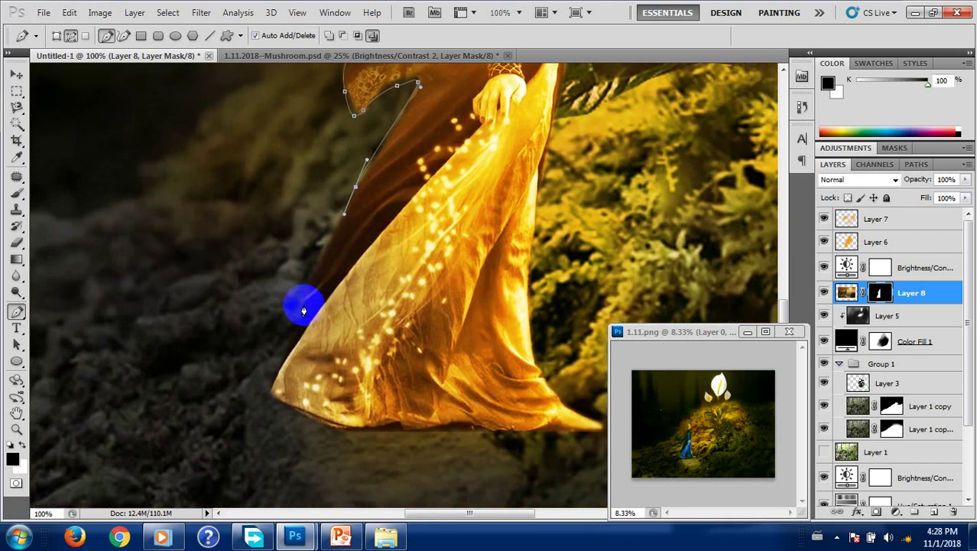
drag(304, 312, 295, 345)
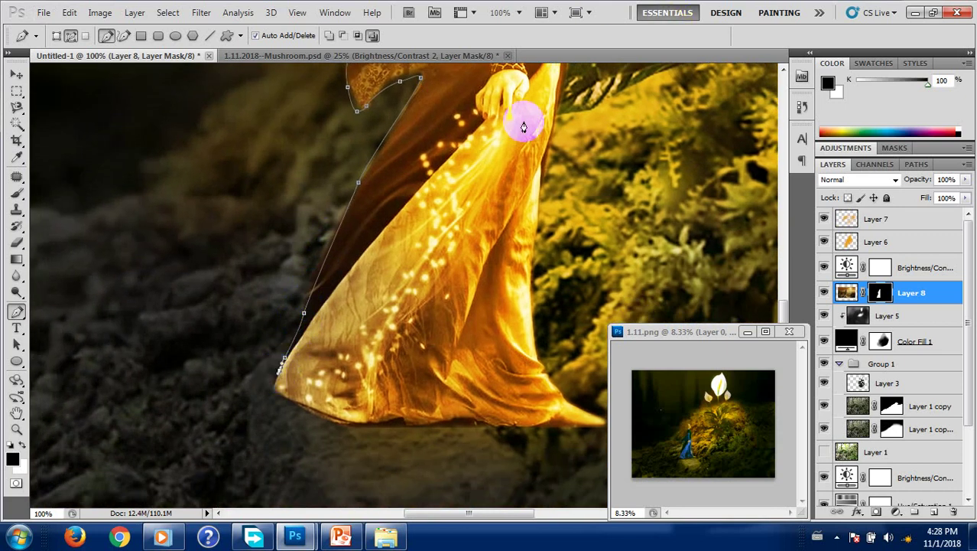
drag(285, 396, 313, 419)
click(338, 419)
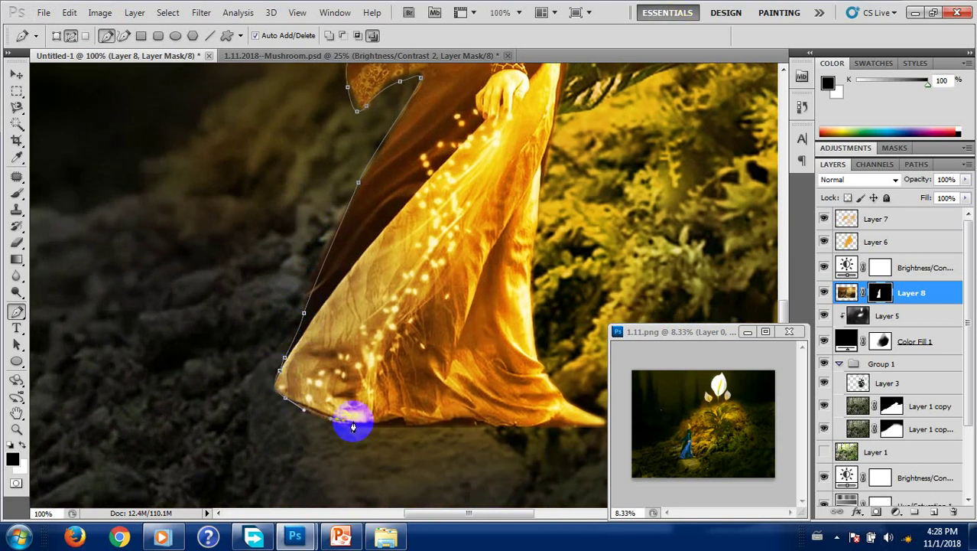
click(379, 422)
mouse_move(458, 422)
mouse_down()
mouse_move(517, 434)
mouse_move(484, 443)
mouse_move(483, 454)
mouse_move(457, 449)
mouse_up()
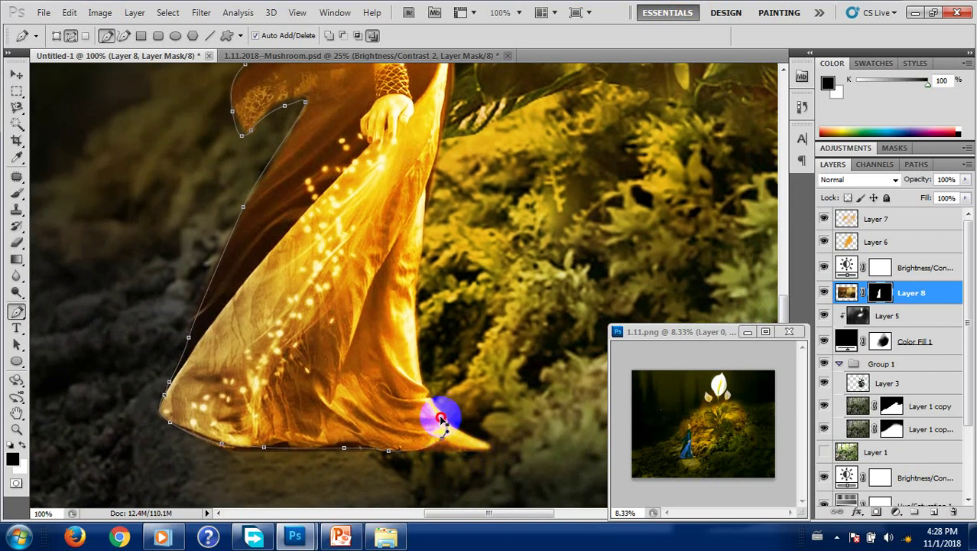
drag(417, 372, 415, 347)
drag(410, 308, 408, 337)
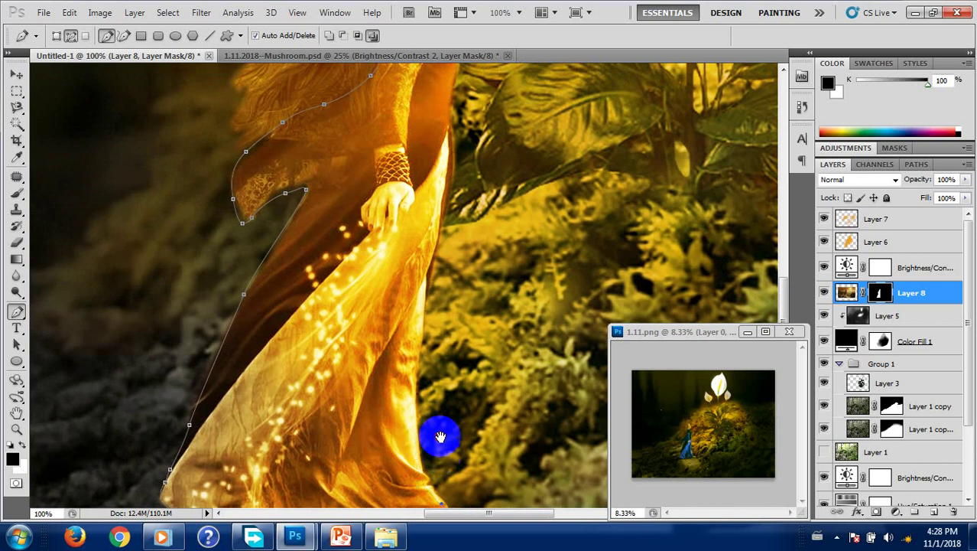
scroll(436, 432, down, 1)
click(438, 347)
scroll(417, 249, up, 2)
scroll(417, 249, down, 2)
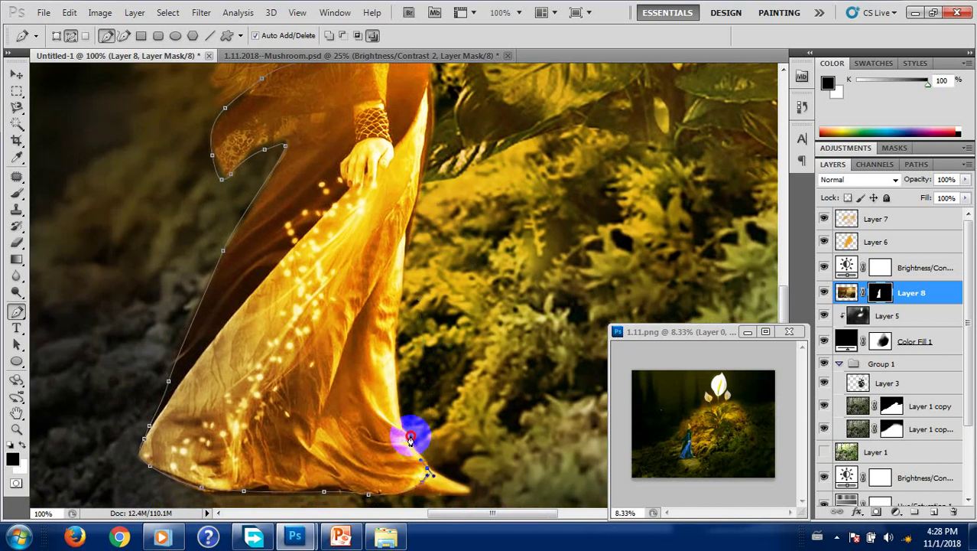
scroll(395, 342, up, 2)
scroll(408, 308, up, 2)
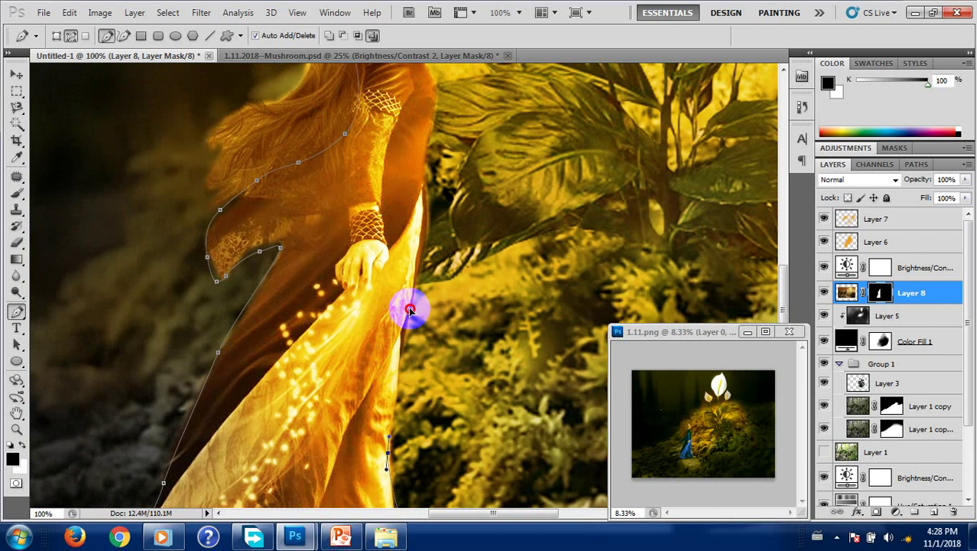
scroll(410, 323, up, 2)
scroll(410, 323, up, 1)
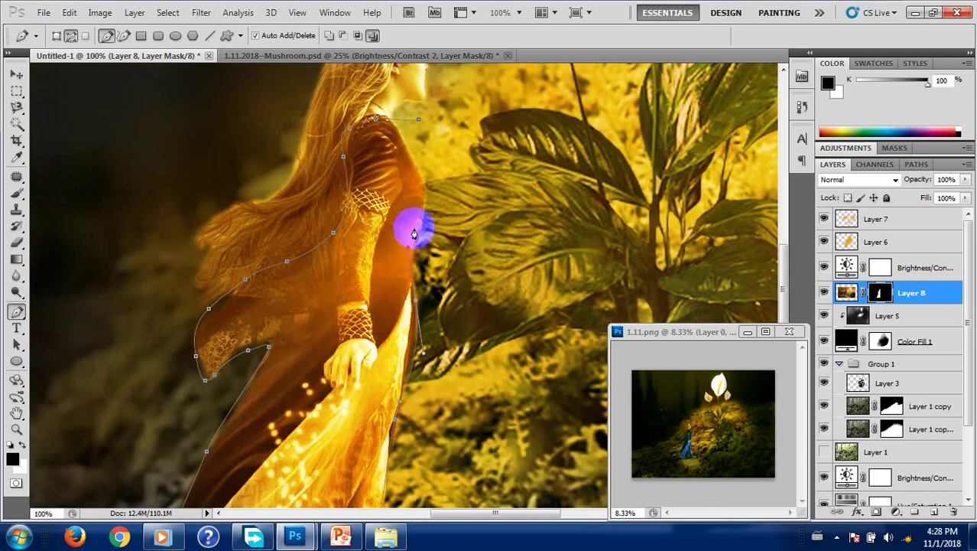
scroll(423, 206, up, 2)
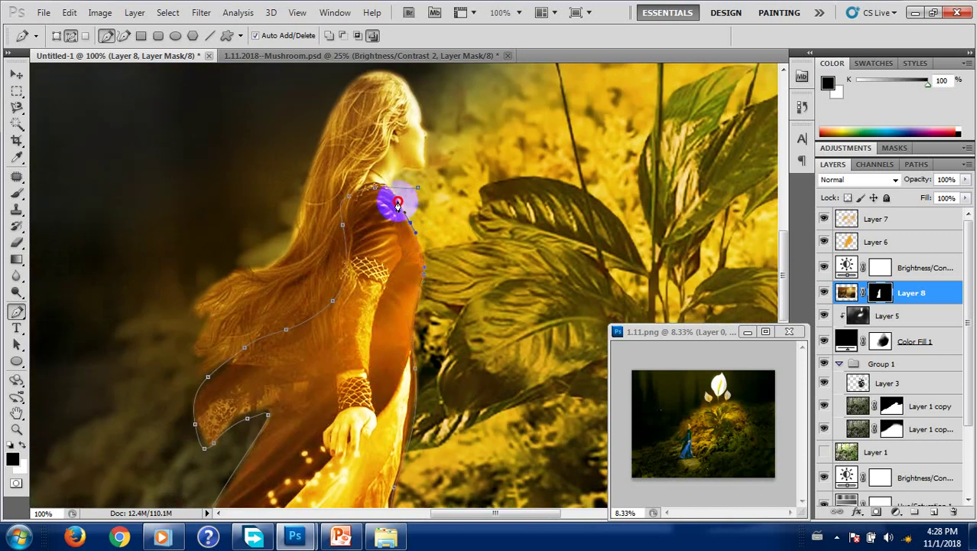
click(418, 194)
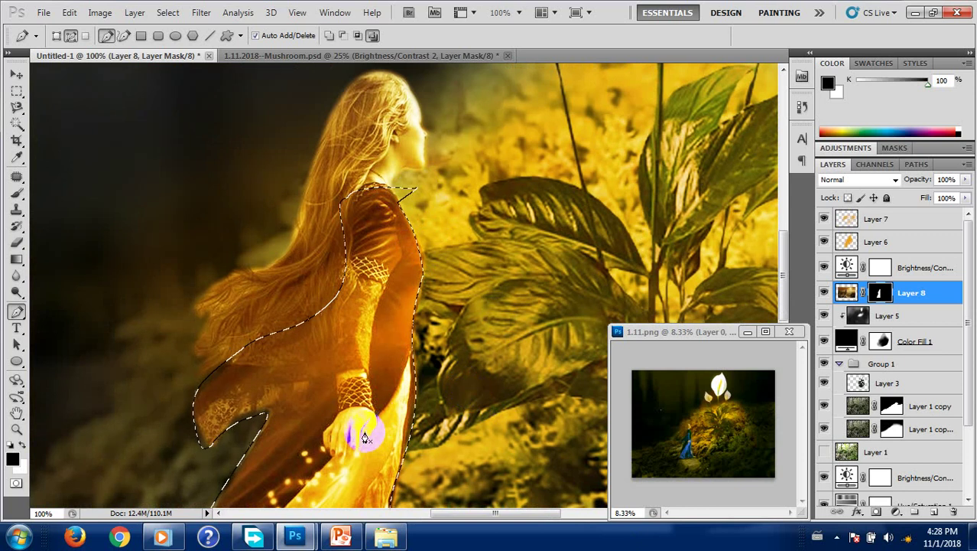
Lasso the girl's hand into the gown selection and feather the selection.
key(j)
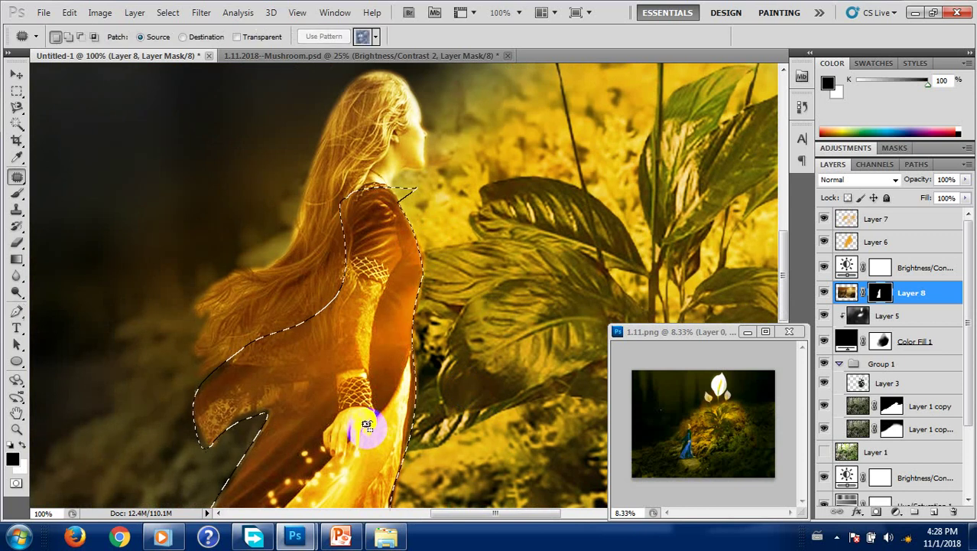
mouse_move(370, 407)
mouse_down()
mouse_move(327, 425)
mouse_move(348, 403)
mouse_move(332, 406)
mouse_move(353, 430)
mouse_move(371, 406)
mouse_up()
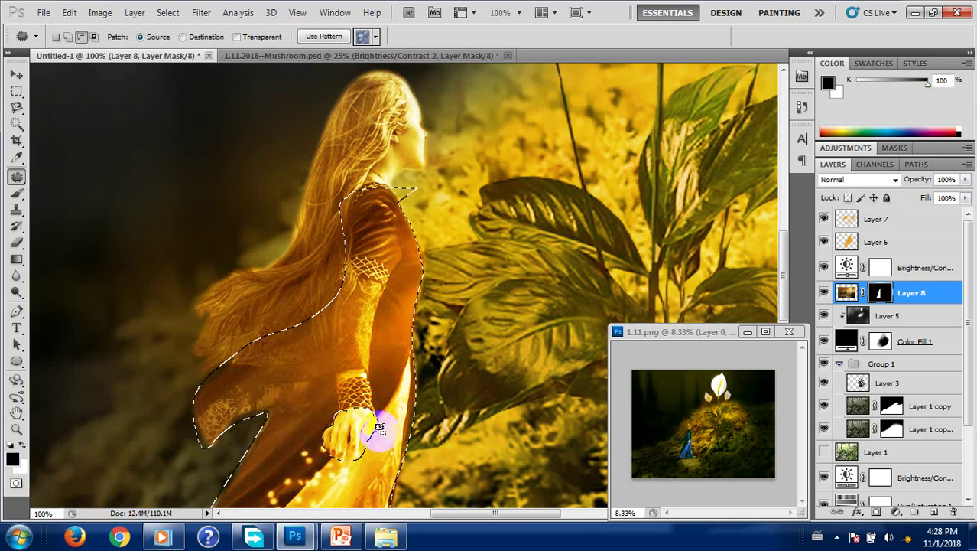
drag(380, 429, 374, 408)
key(shift+F6)
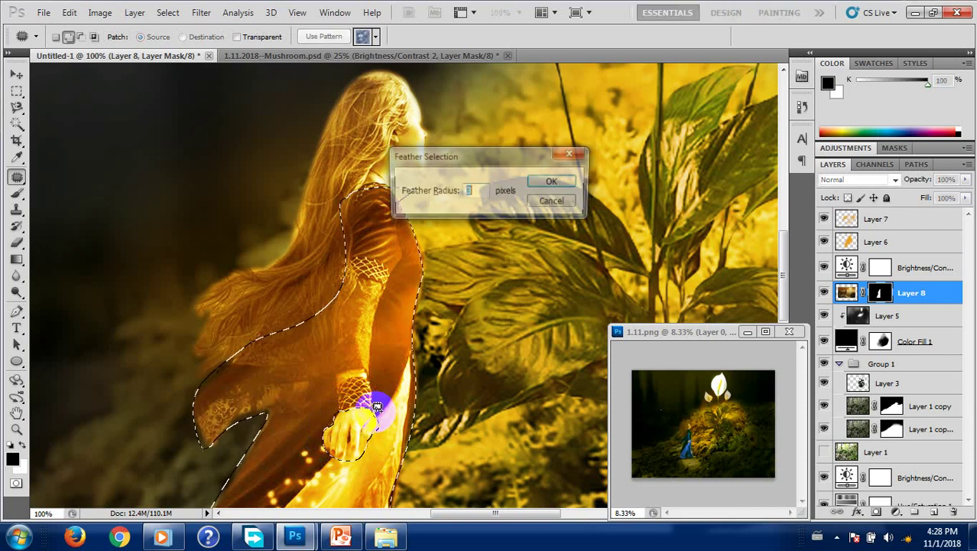
key(Return)
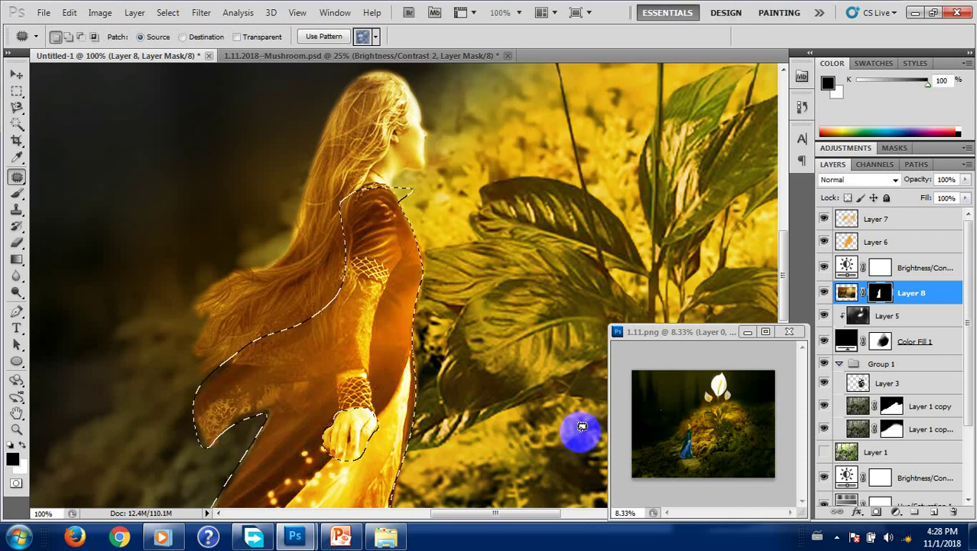
Zoom out to 50% and target Layer 8's image thumbnail instead of its mask.
key(ctrl+minus)
key(ctrl+minus)
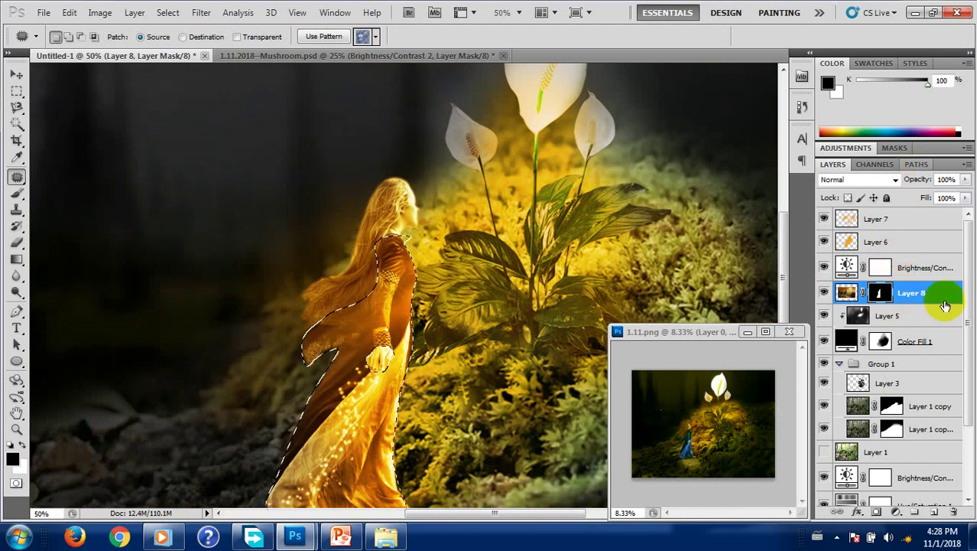
click(727, 310)
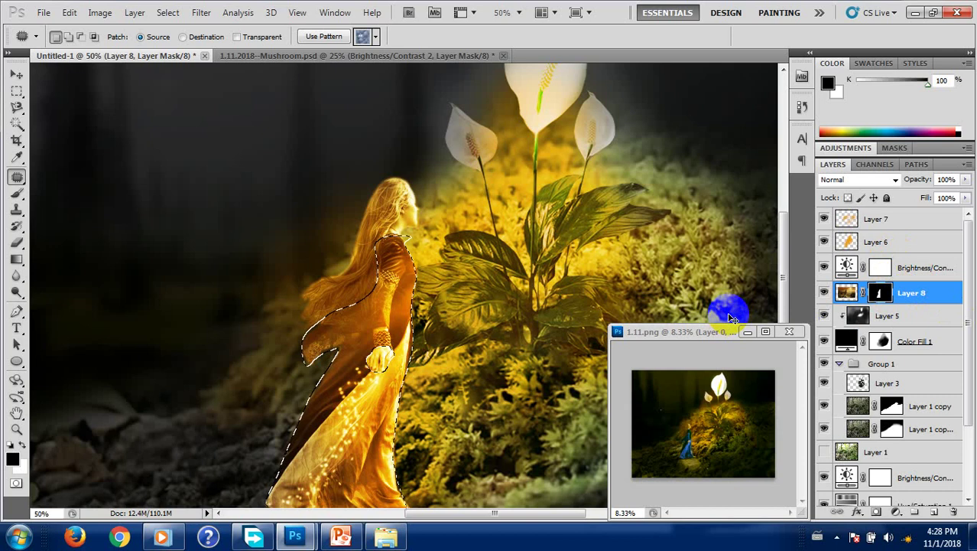
drag(730, 316, 542, 273)
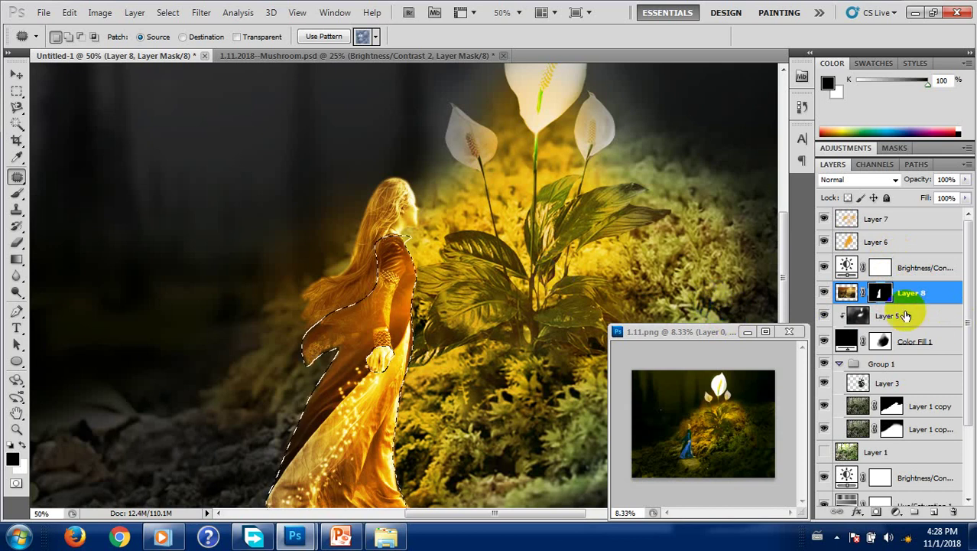
click(848, 294)
click(847, 293)
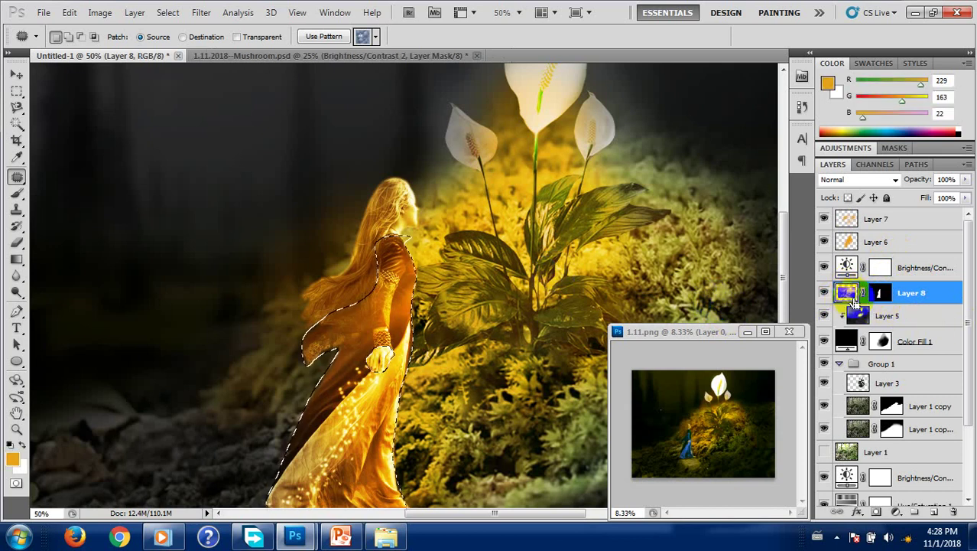
Apply Hue/Saturation to the gown with Hue 180, Saturation 41, Lightness -5.
key(ctrl+u)
drag(481, 89, 717, 91)
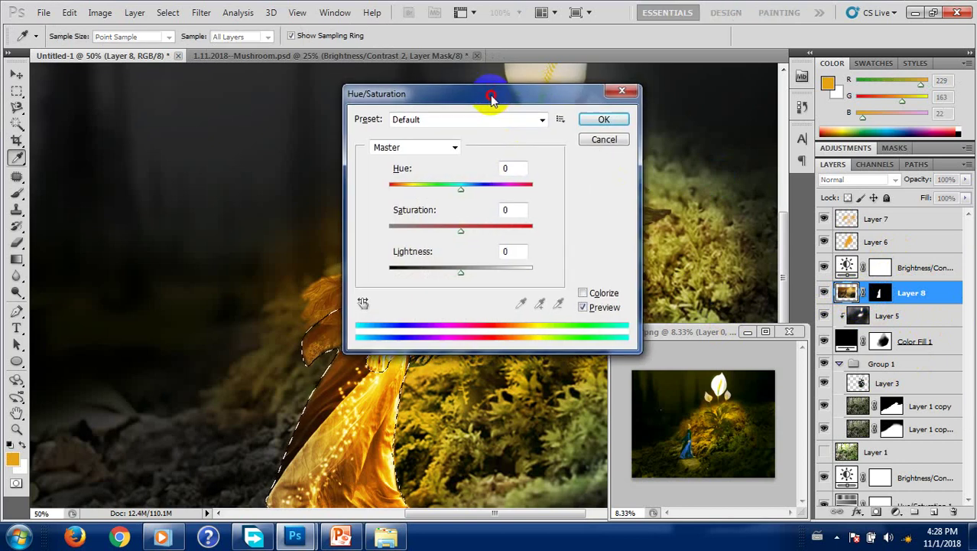
double_click(746, 162)
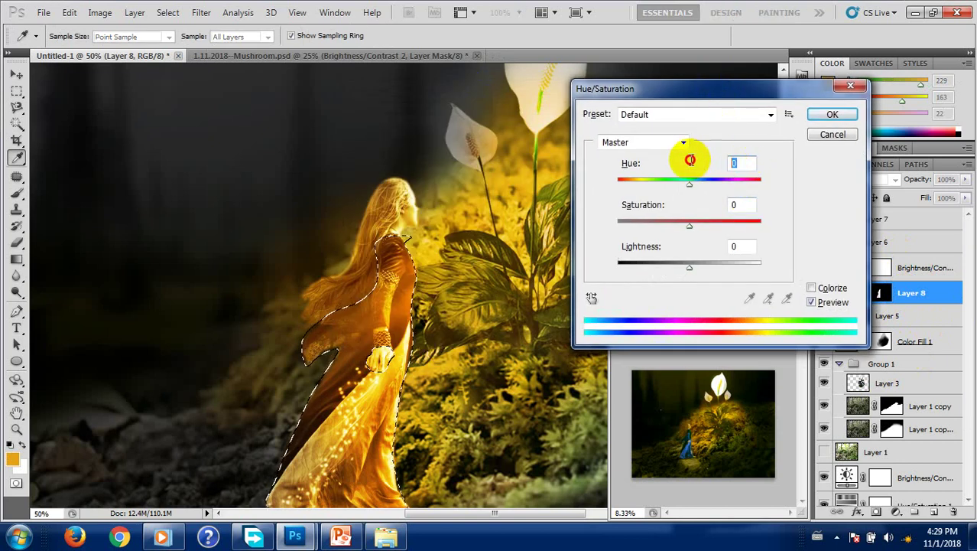
text(18)
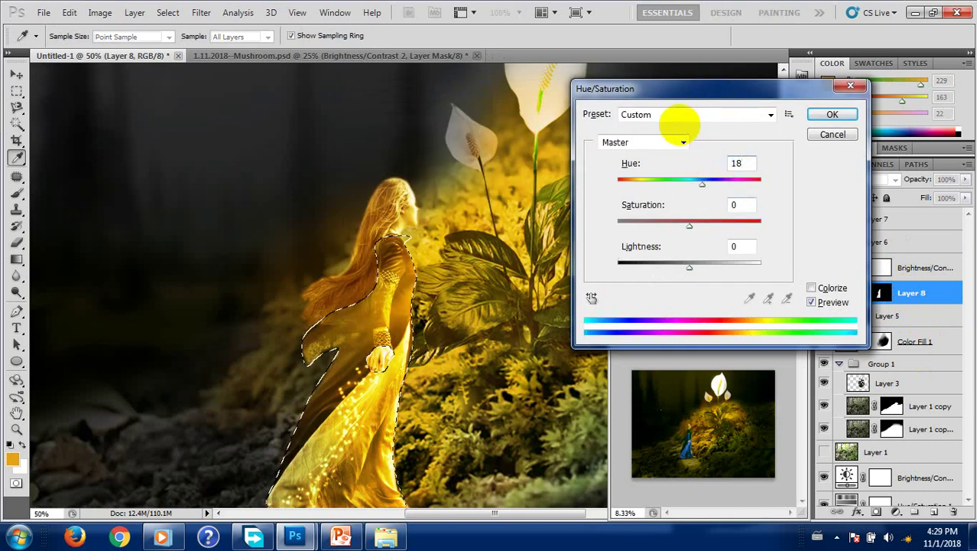
text(0)
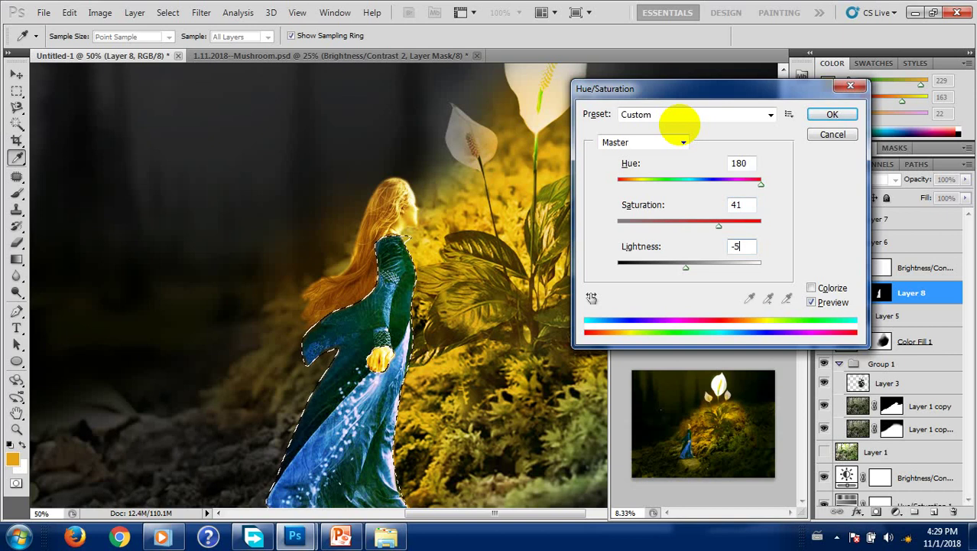
key(Return)
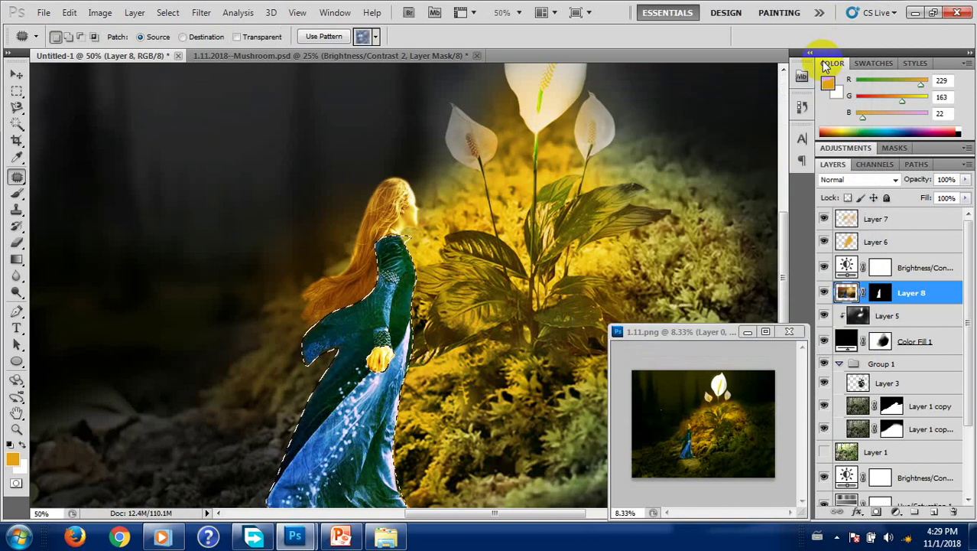
Free-transform the girl: rotate, shrink to about 80%, and place her on the mound.
key(v)
alt+click(414, 357)
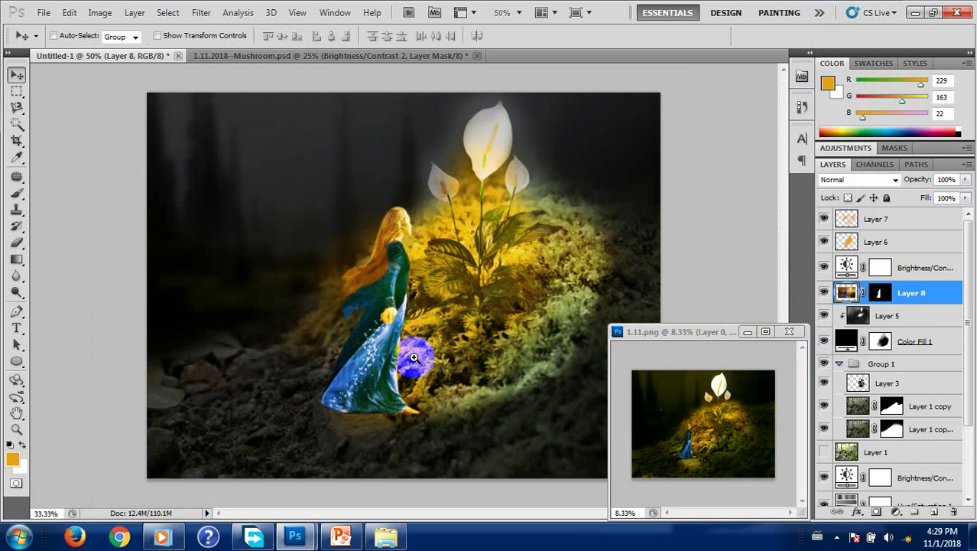
key(ctrl+t)
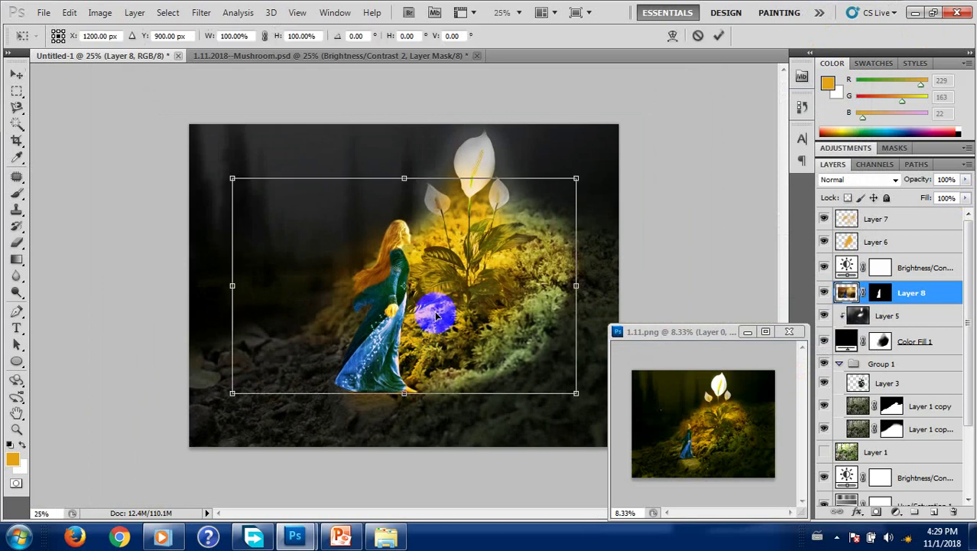
drag(588, 204, 585, 179)
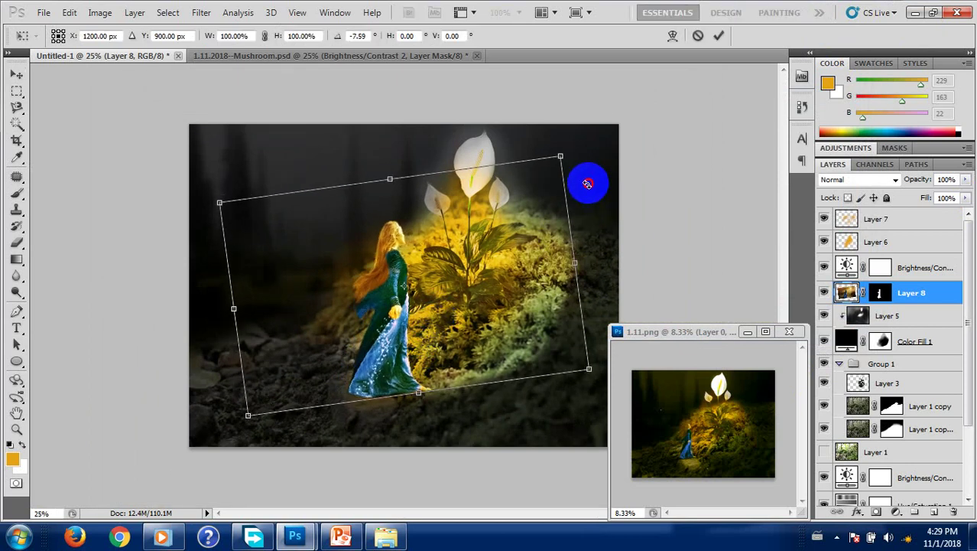
mouse_move(582, 360)
mouse_down()
mouse_move(545, 347)
mouse_move(475, 353)
mouse_move(486, 360)
mouse_up()
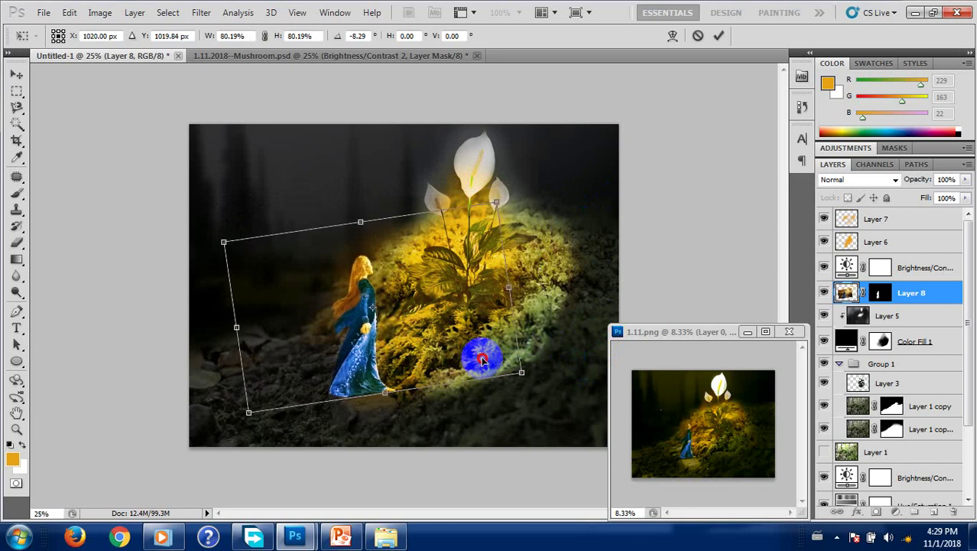
drag(567, 312, 571, 327)
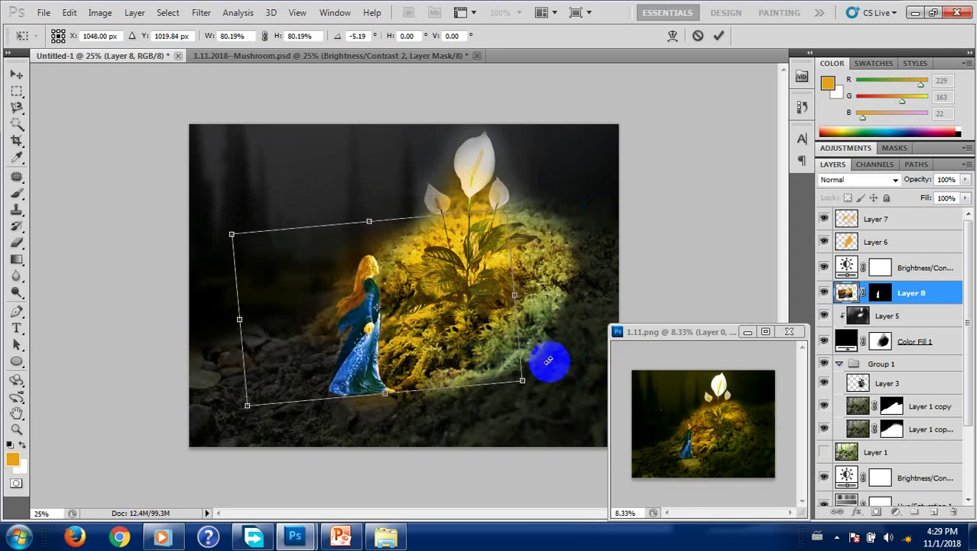
drag(520, 380, 490, 371)
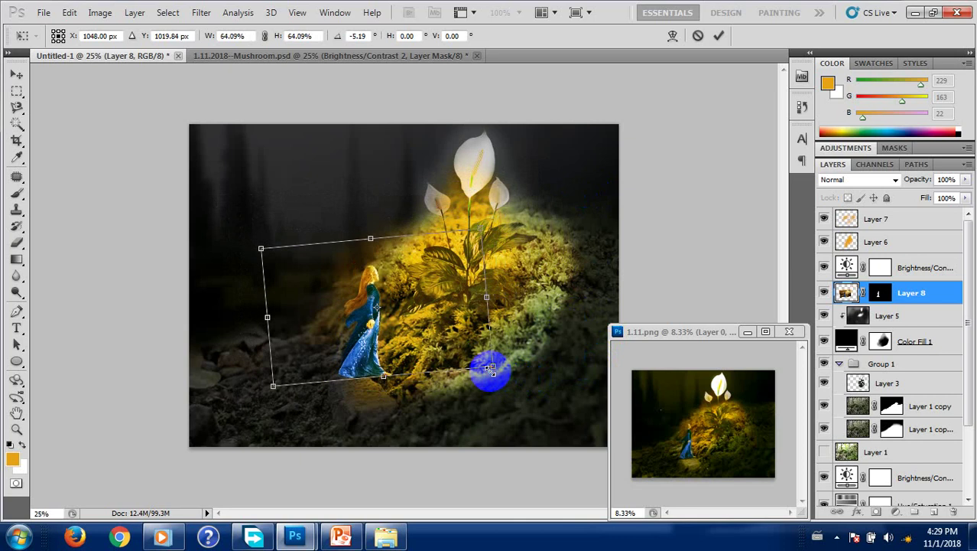
drag(453, 344, 445, 361)
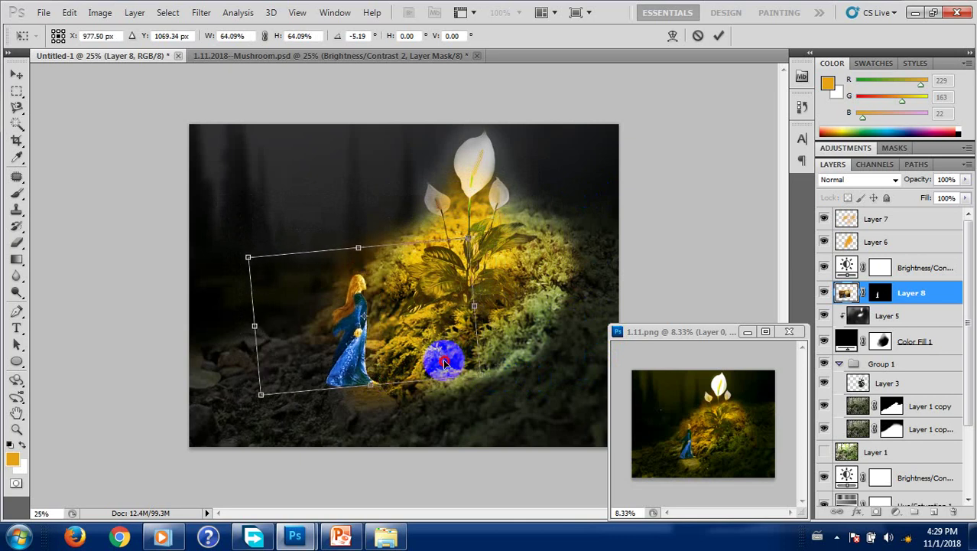
key(Return)
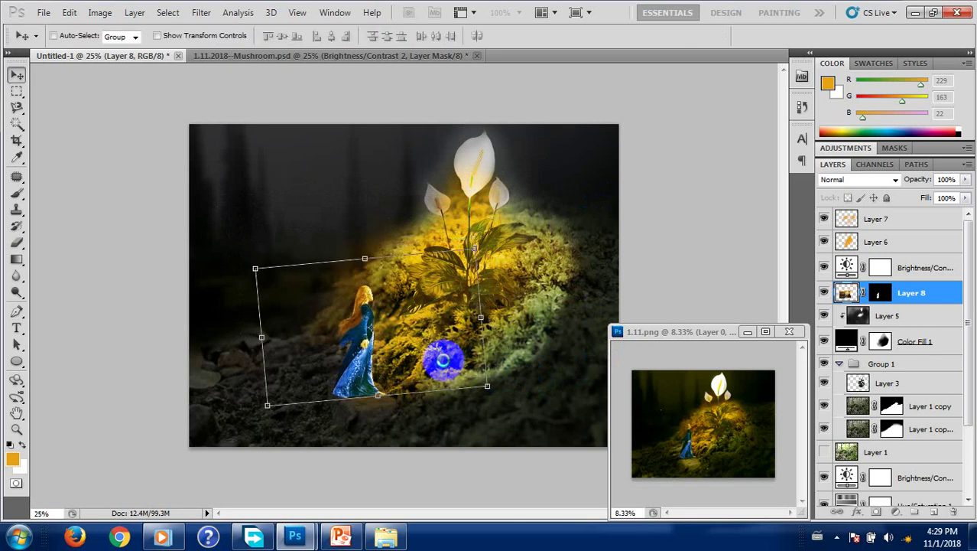
Nudge the girl slightly right and add a new empty layer above Layer 5.
ctrl+click(415, 353)
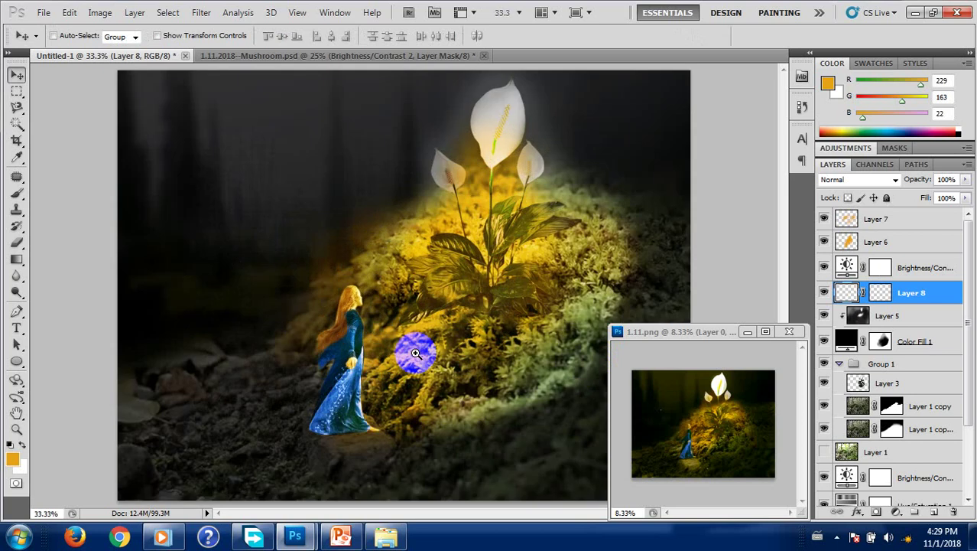
drag(354, 387, 360, 387)
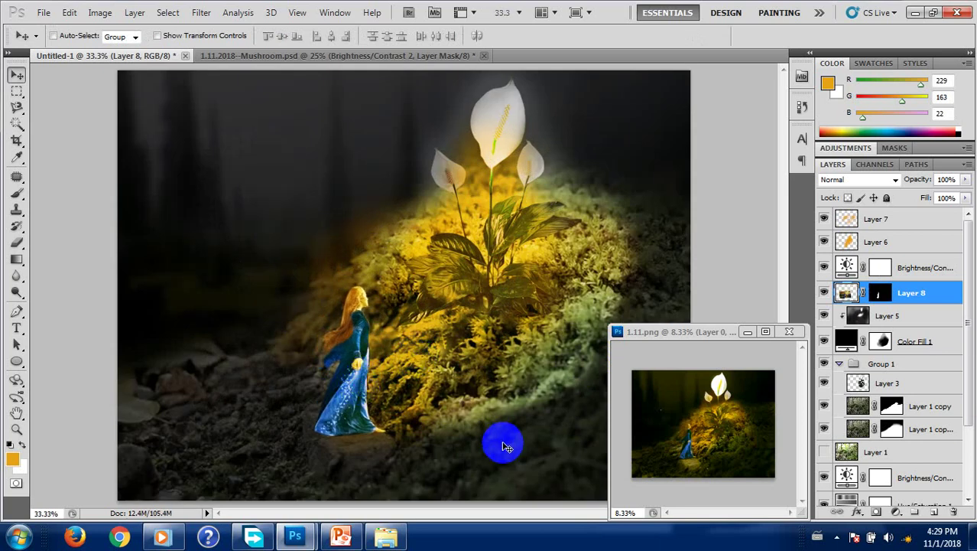
click(433, 305)
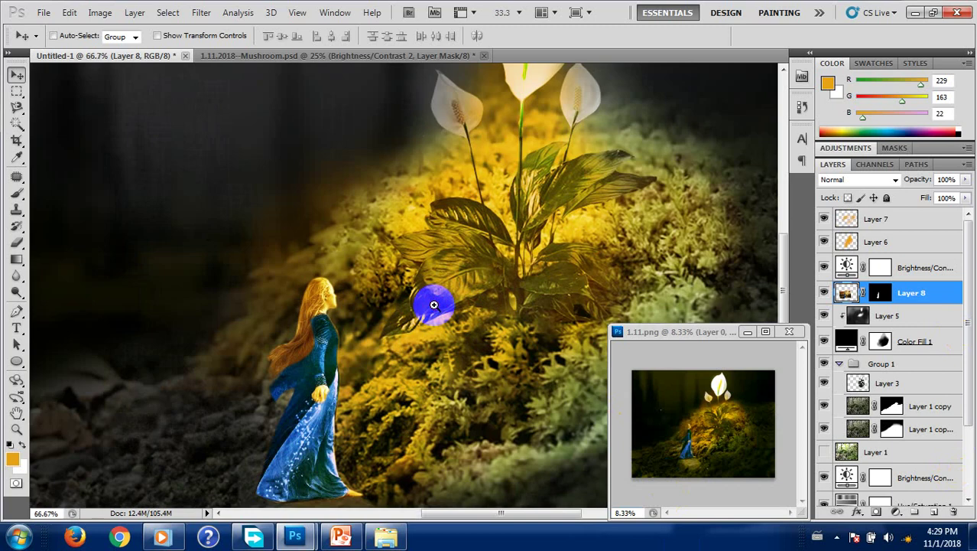
click(434, 304)
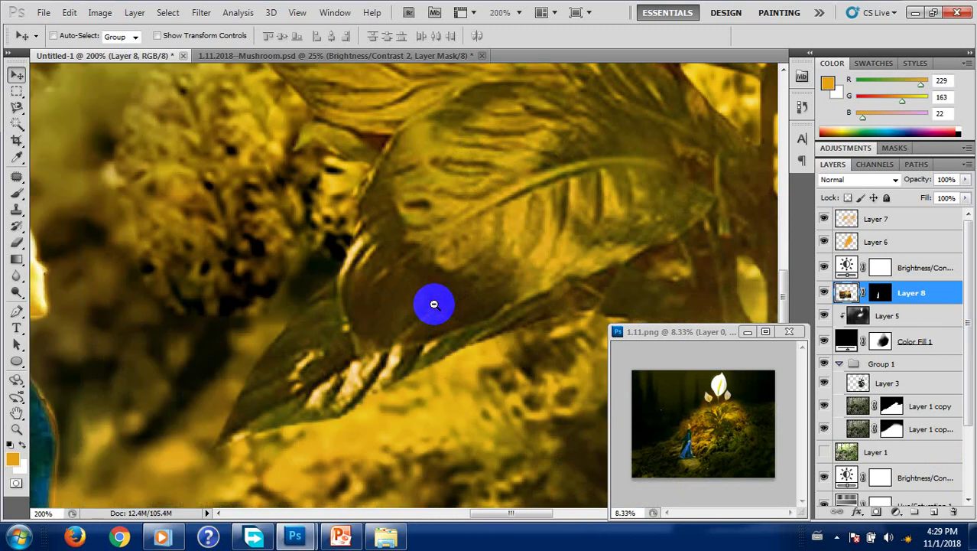
alt+click(434, 305)
alt+click(434, 304)
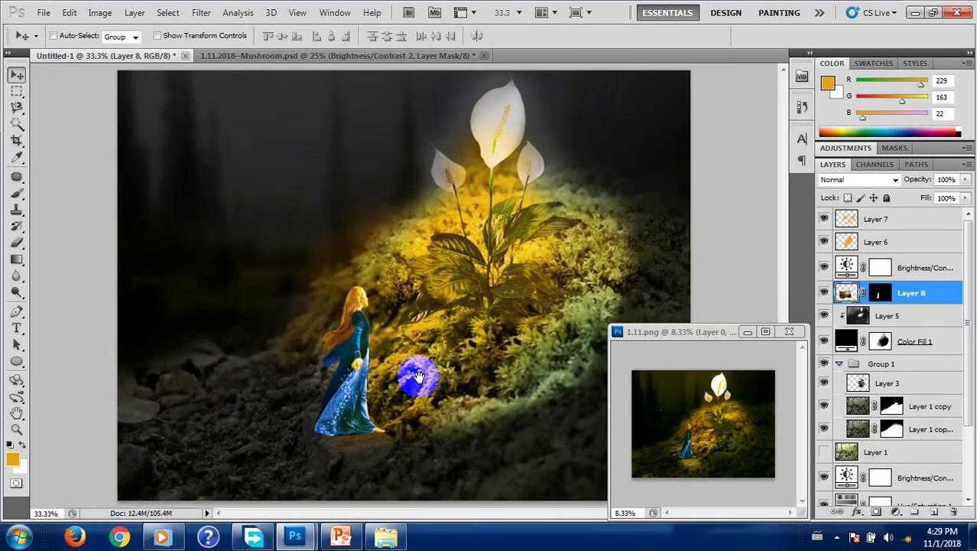
click(375, 423)
drag(388, 426, 383, 393)
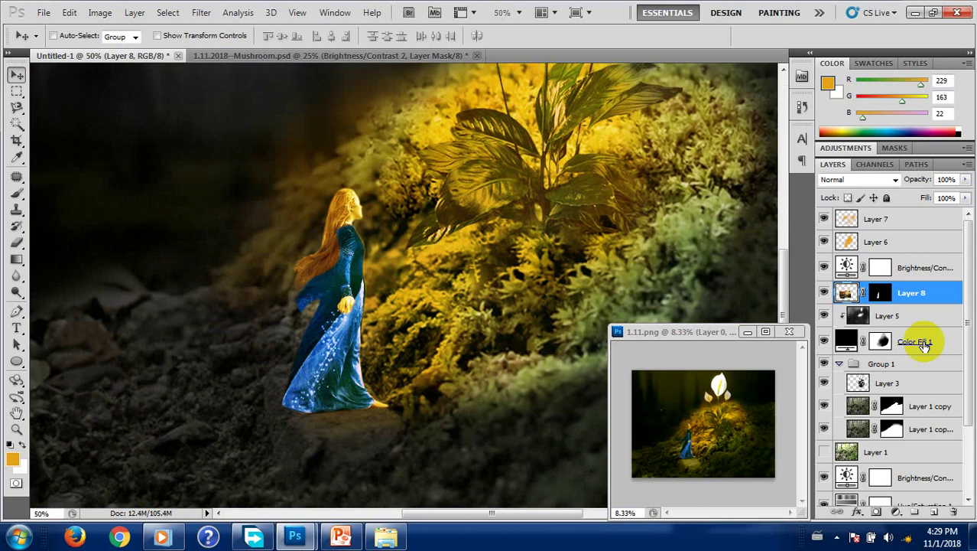
click(900, 316)
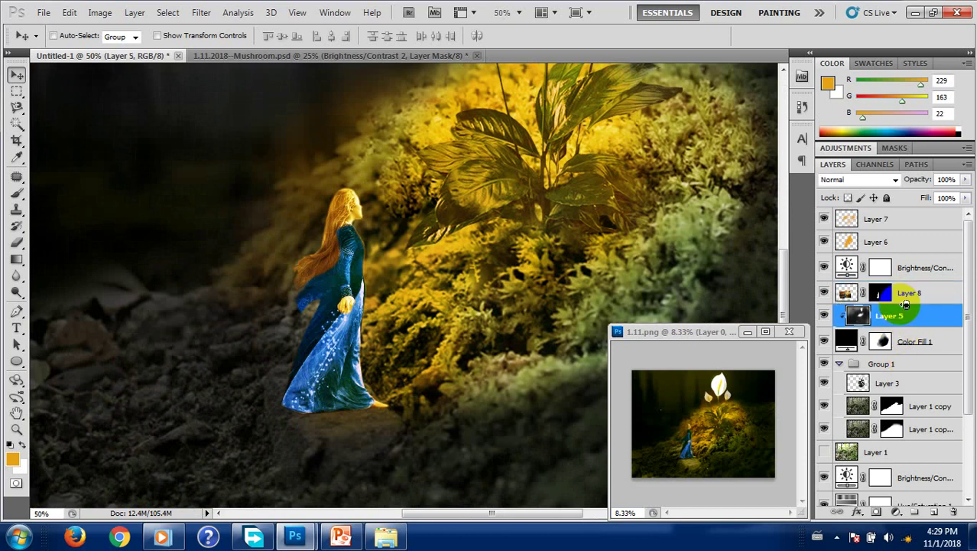
key(ctrl+shift+alt+n)
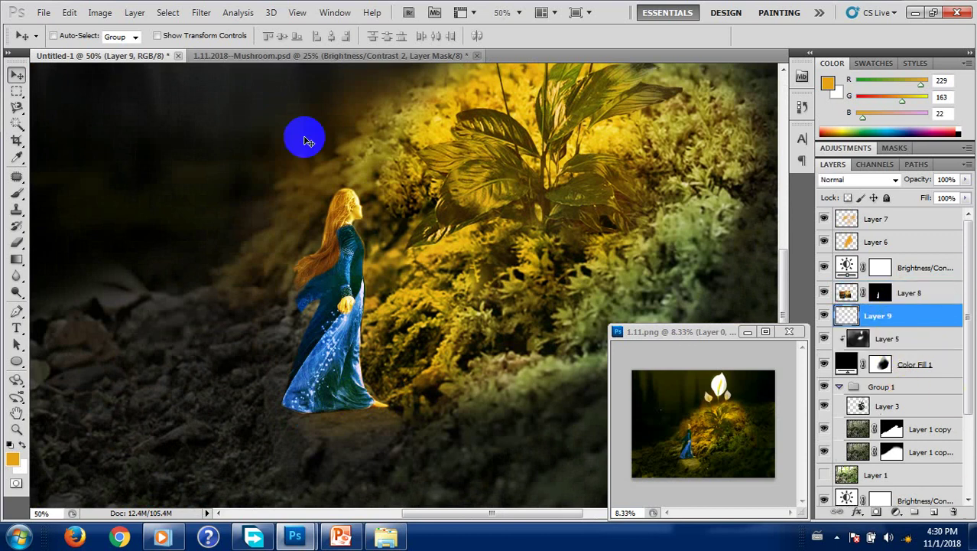
Paint soft black shadow on Layer 9 beneath the dress hem and along the ground.
key(b)
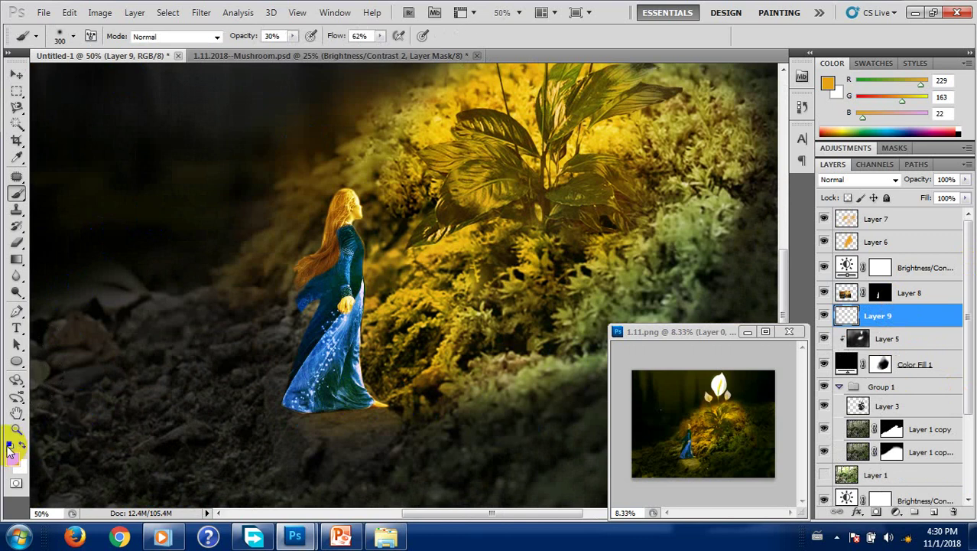
click(11, 443)
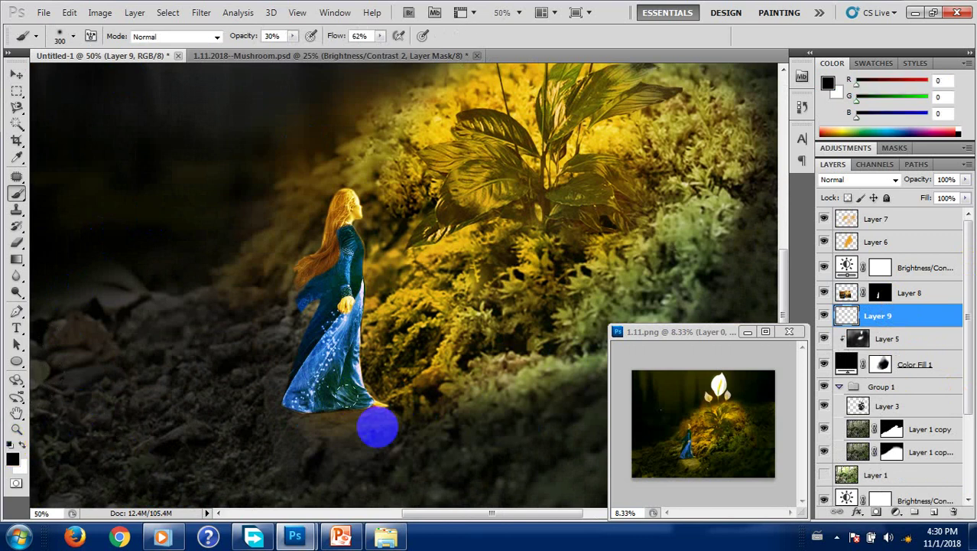
mouse_move(370, 455)
mouse_down()
mouse_move(330, 421)
mouse_move(380, 407)
mouse_up()
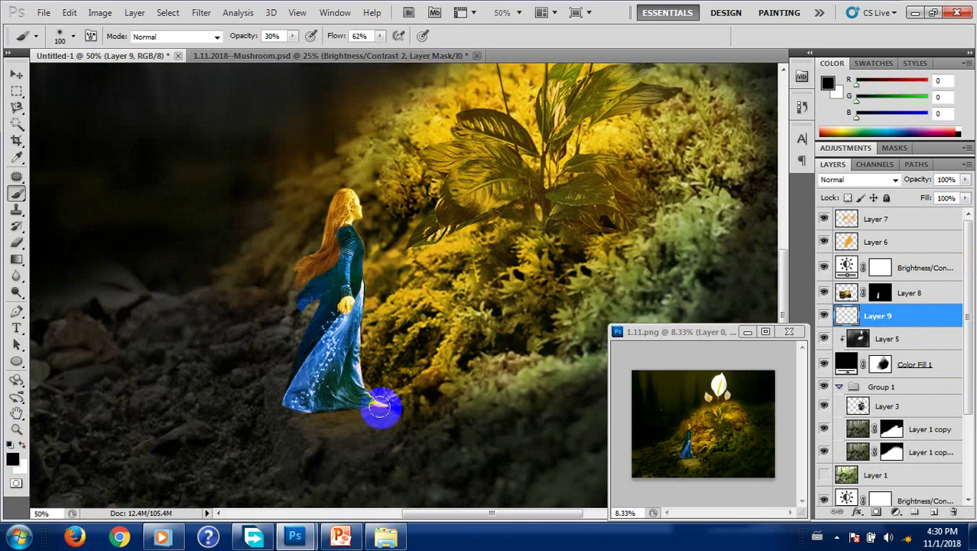
scroll(386, 412, up, 1)
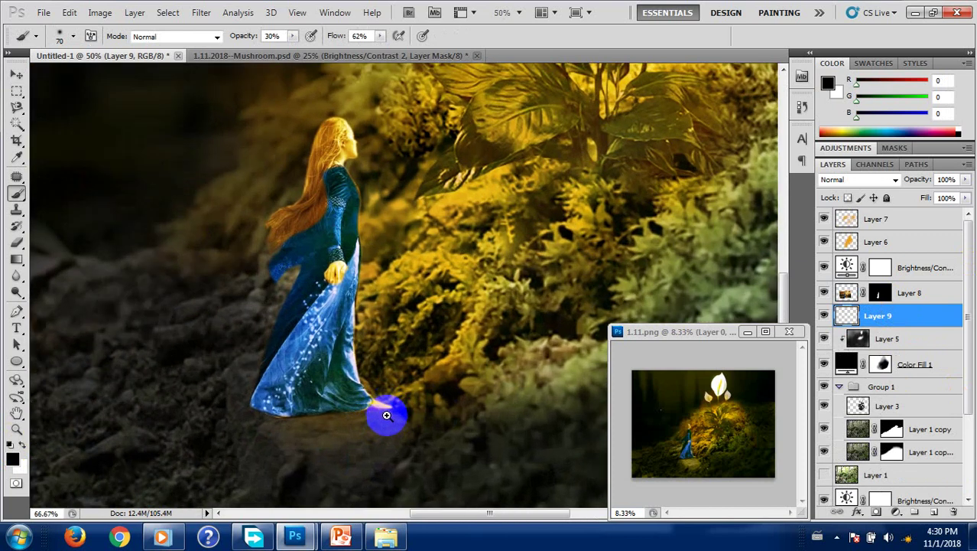
mouse_move(388, 408)
mouse_down()
mouse_move(310, 415)
mouse_move(246, 401)
mouse_move(380, 405)
mouse_move(277, 421)
mouse_move(247, 413)
mouse_move(288, 419)
mouse_move(65, 430)
mouse_move(360, 365)
mouse_up()
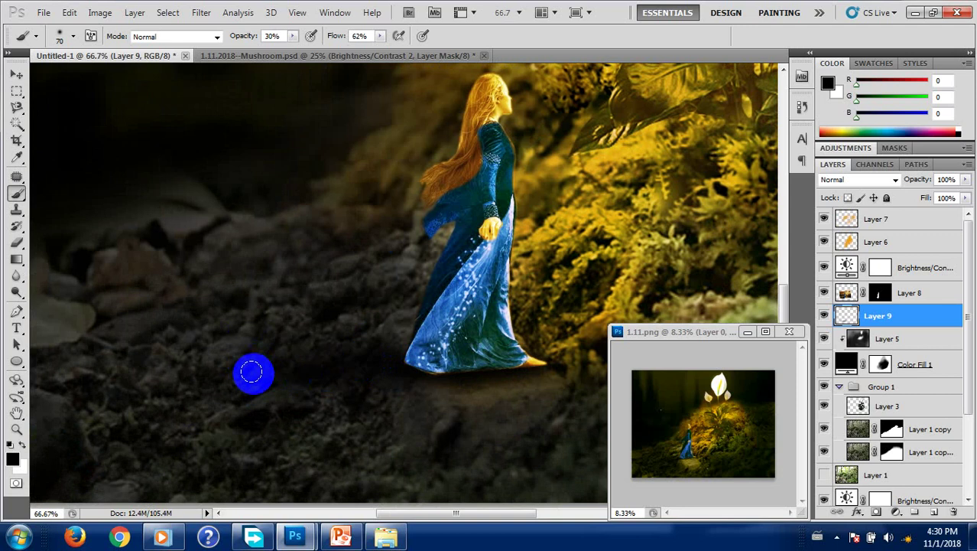
drag(353, 368, 263, 364)
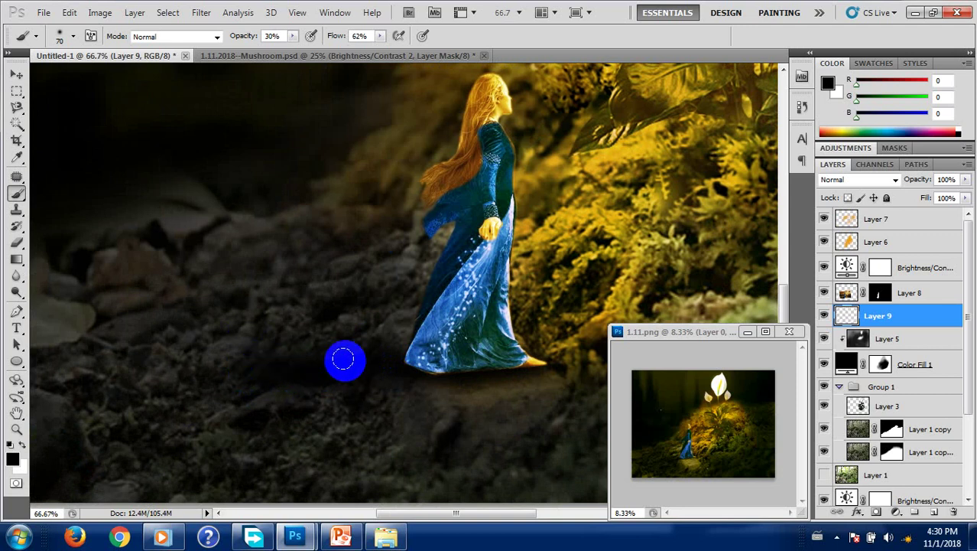
key(v)
key(ctrl+minus)
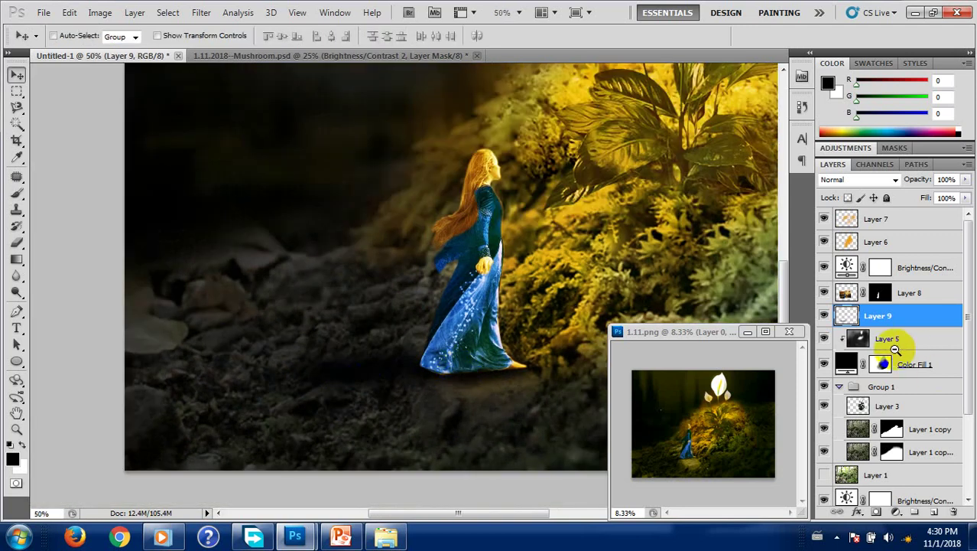
Select Layer 8 and add a new empty layer above the girl.
click(905, 301)
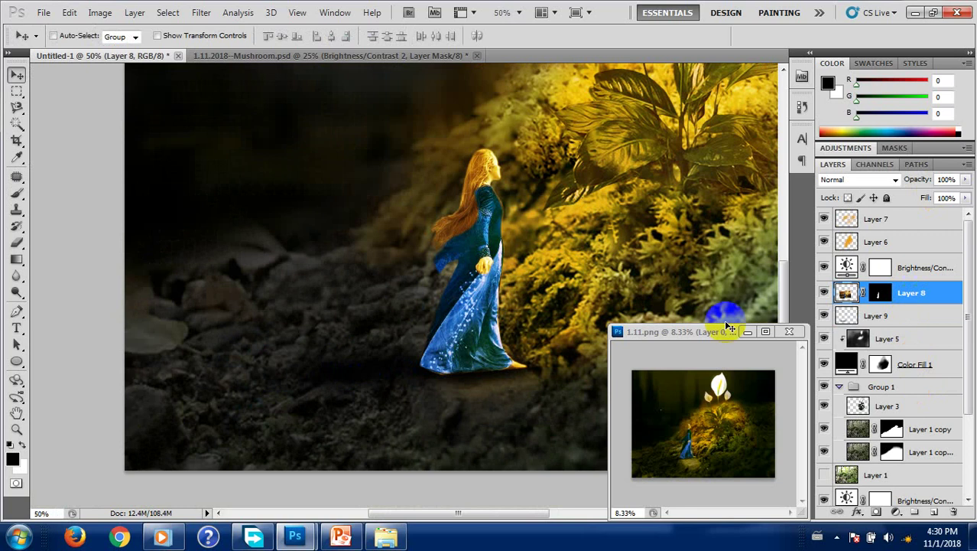
scroll(474, 210, up, 1)
scroll(493, 208, up, 1)
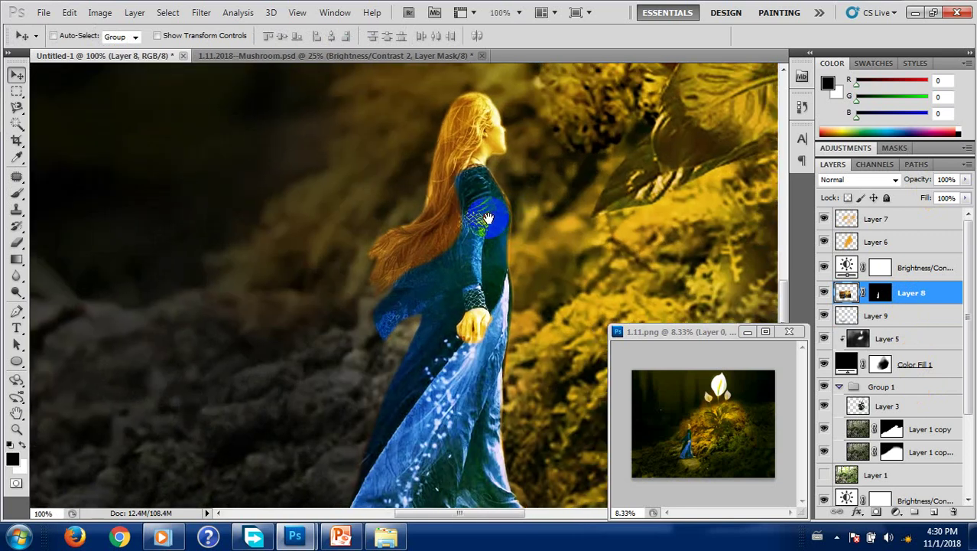
key(ctrl+shift+alt+n)
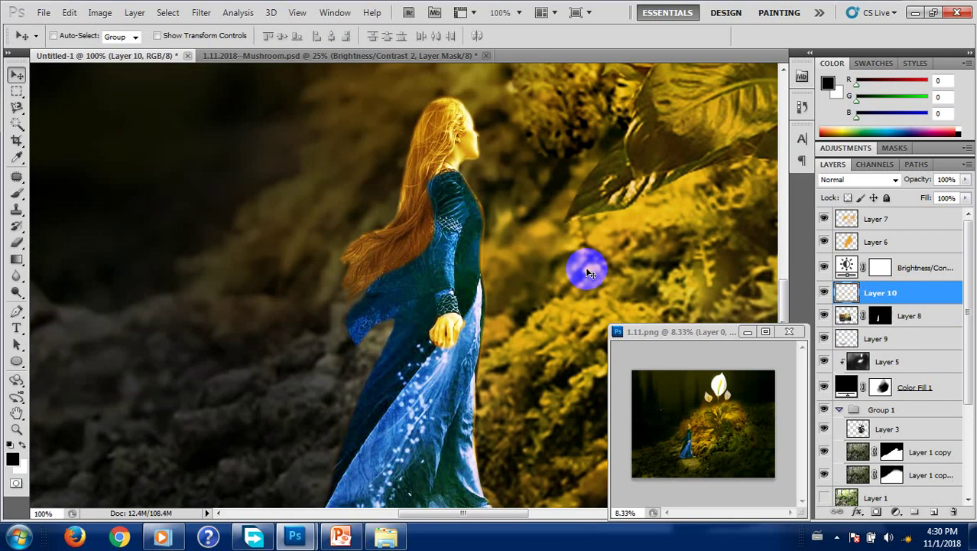
scroll(483, 184, up, 1)
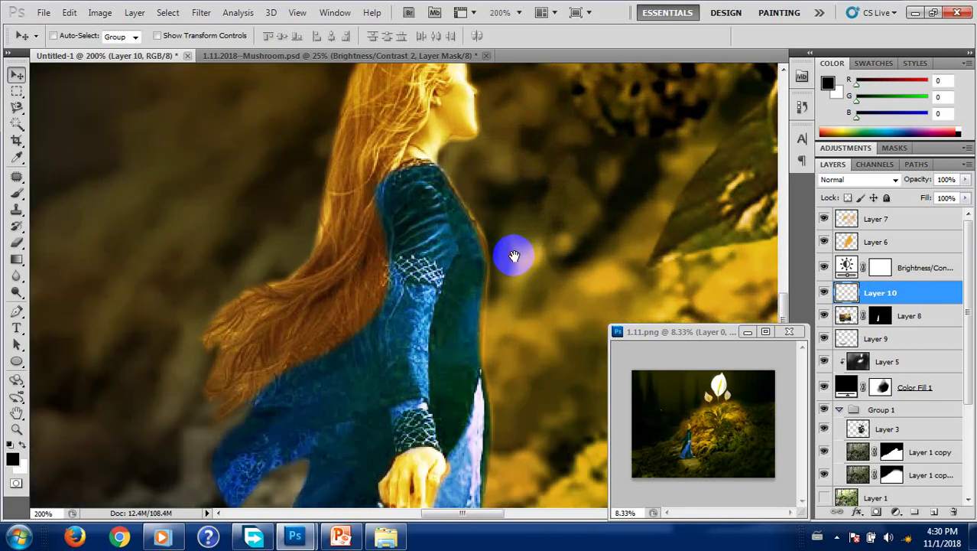
scroll(508, 255, up, 1)
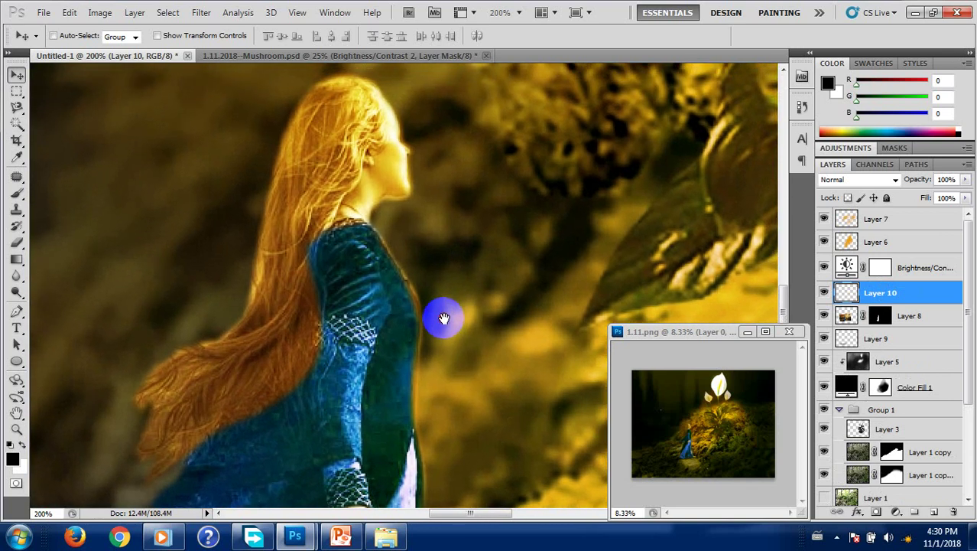
drag(454, 286, 443, 322)
Clip the new layer to the girl and paint soft white rim light along her shoulder and dress edge.
key(b)
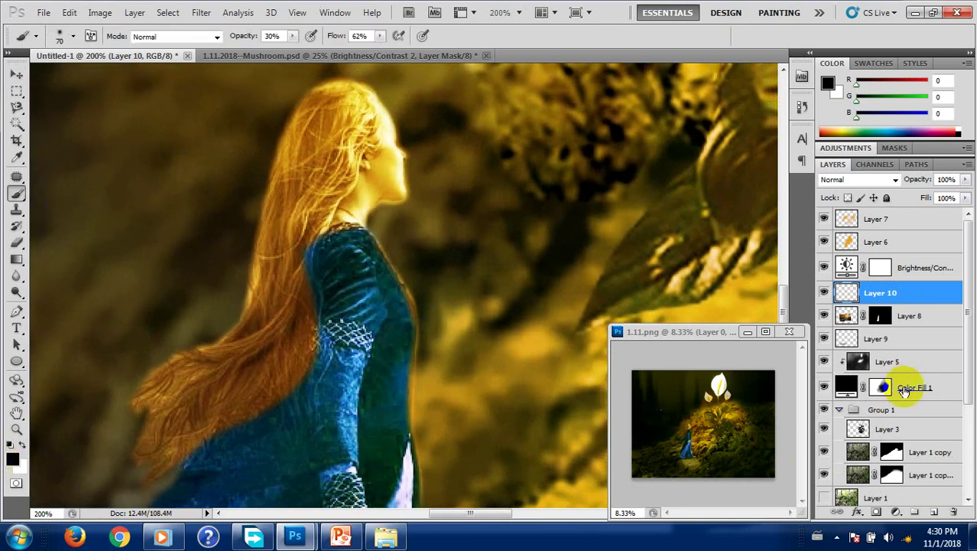
mouse_move(885, 313)
mouse_down()
mouse_move(876, 526)
mouse_move(900, 314)
mouse_up()
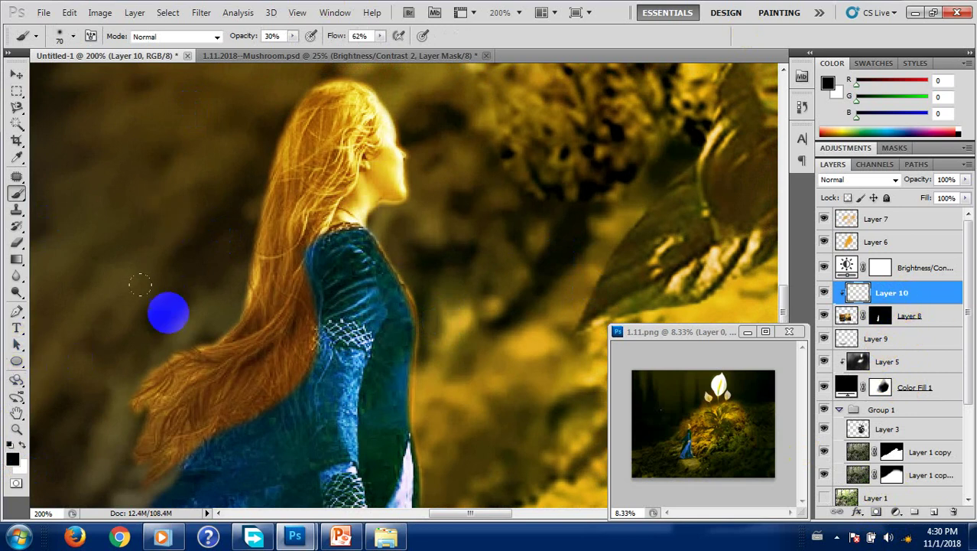
click(22, 444)
drag(382, 230, 387, 260)
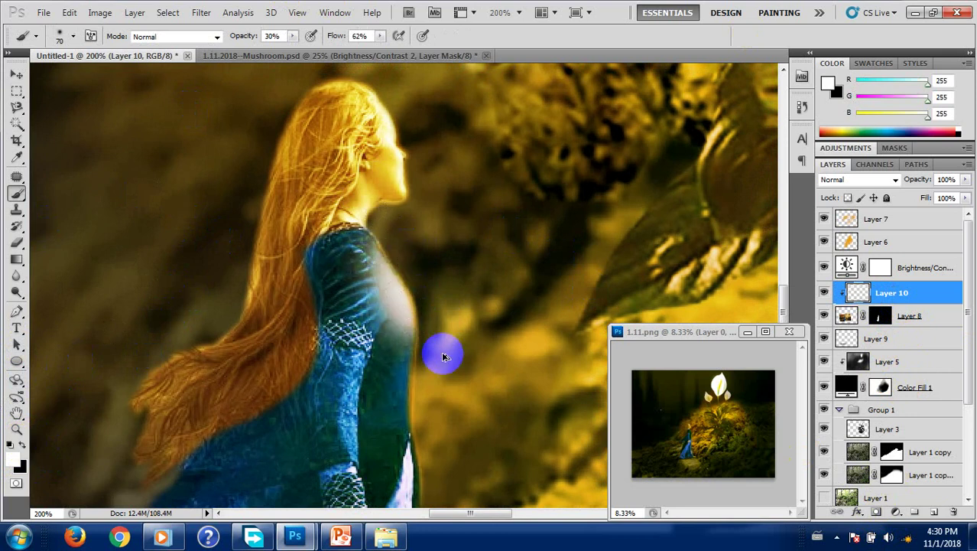
mouse_move(390, 263)
mouse_down()
mouse_move(379, 228)
mouse_move(399, 159)
mouse_up()
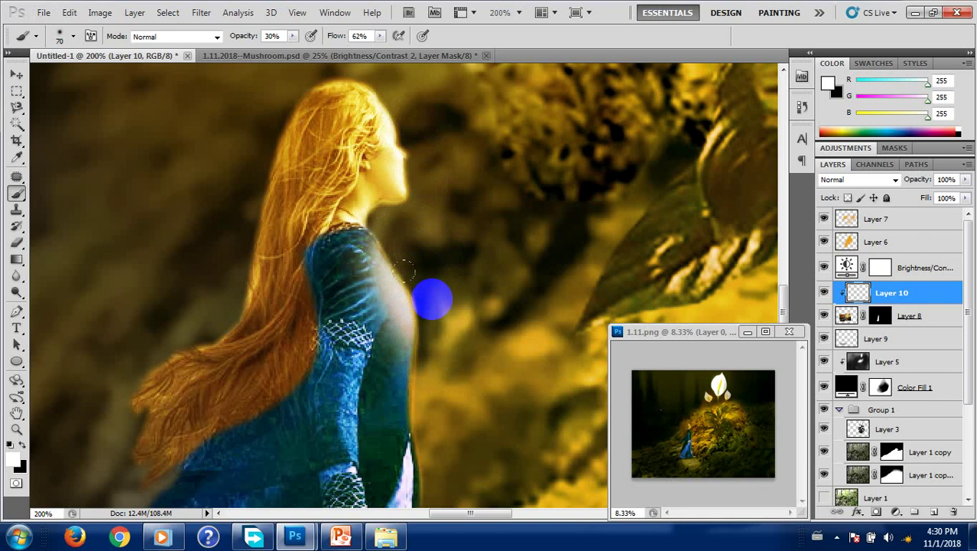
scroll(428, 290, down, 3)
drag(405, 308, 414, 342)
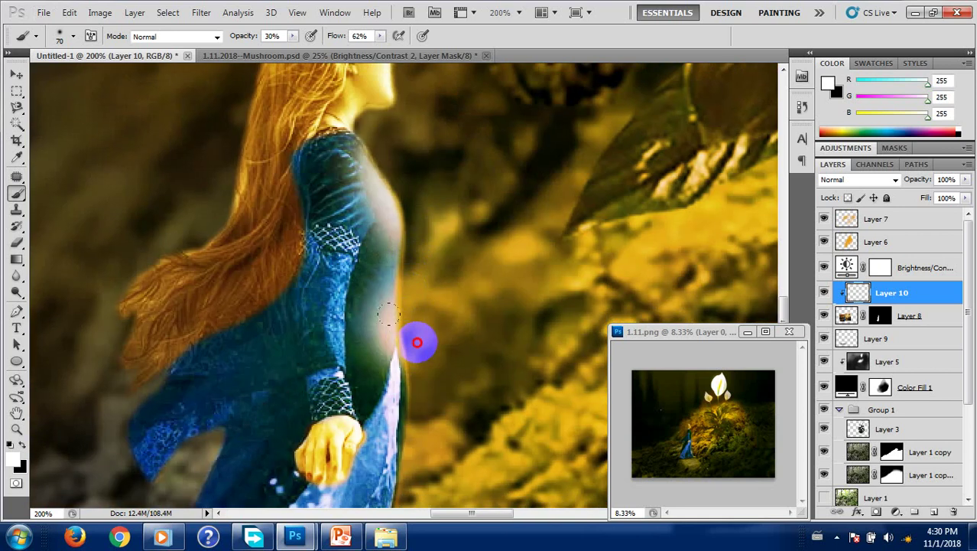
Try Layer 10's blending mode as Screen, then set it to Overlay.
click(855, 181)
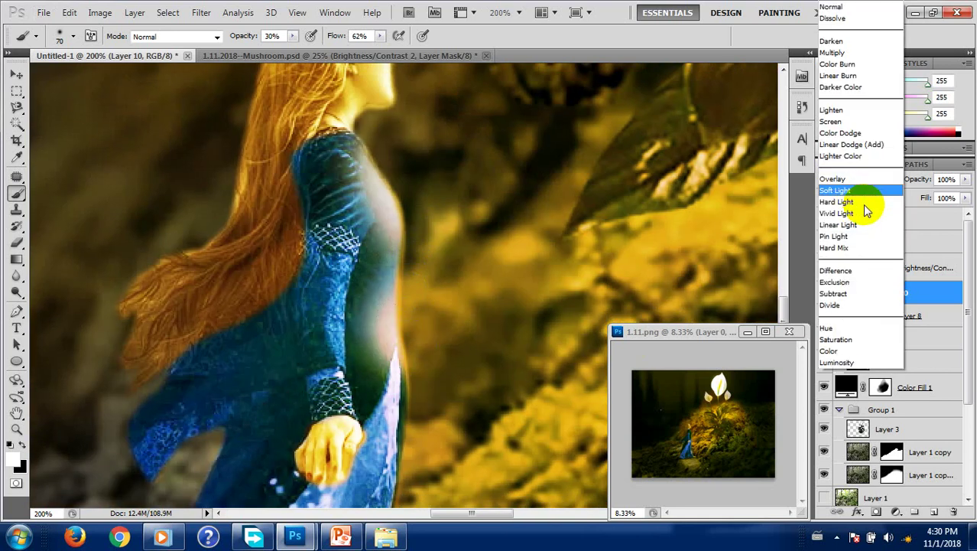
click(831, 121)
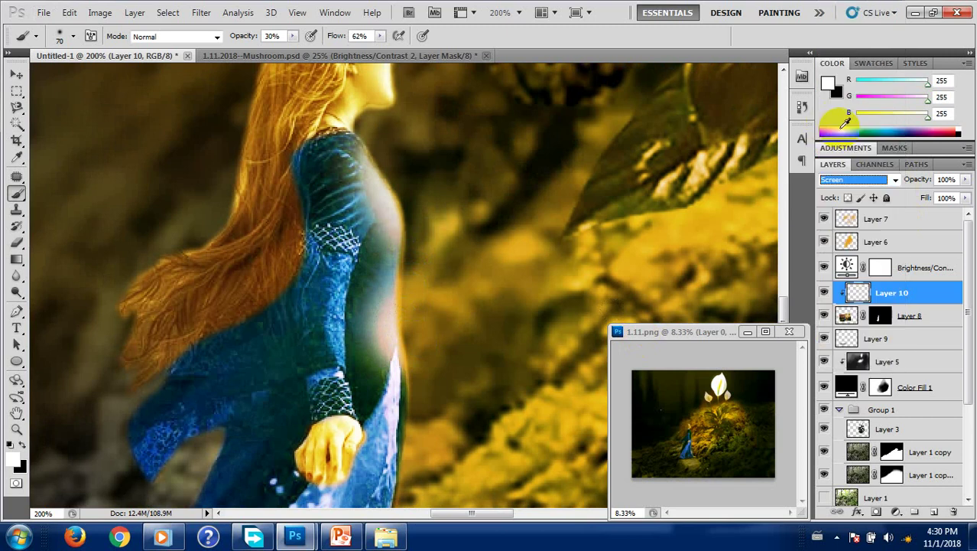
click(863, 186)
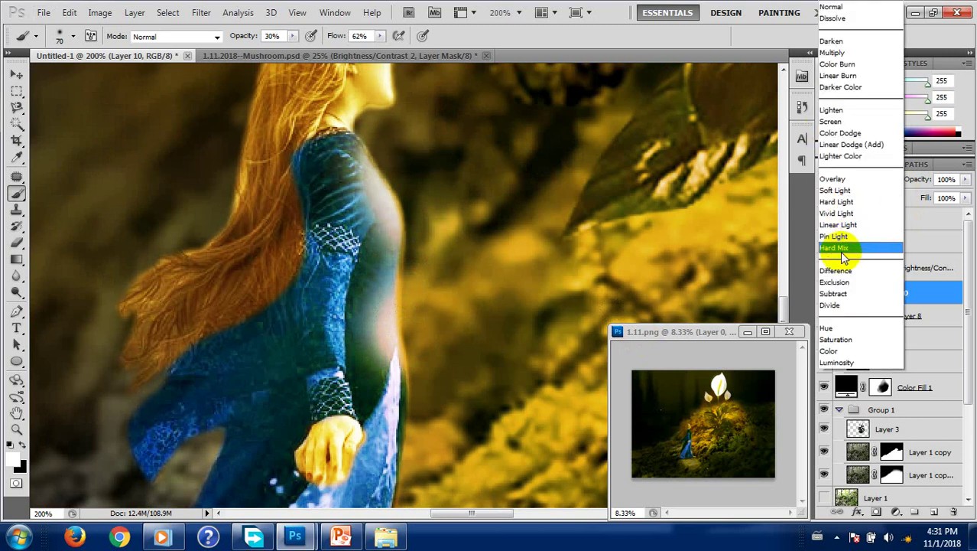
click(833, 180)
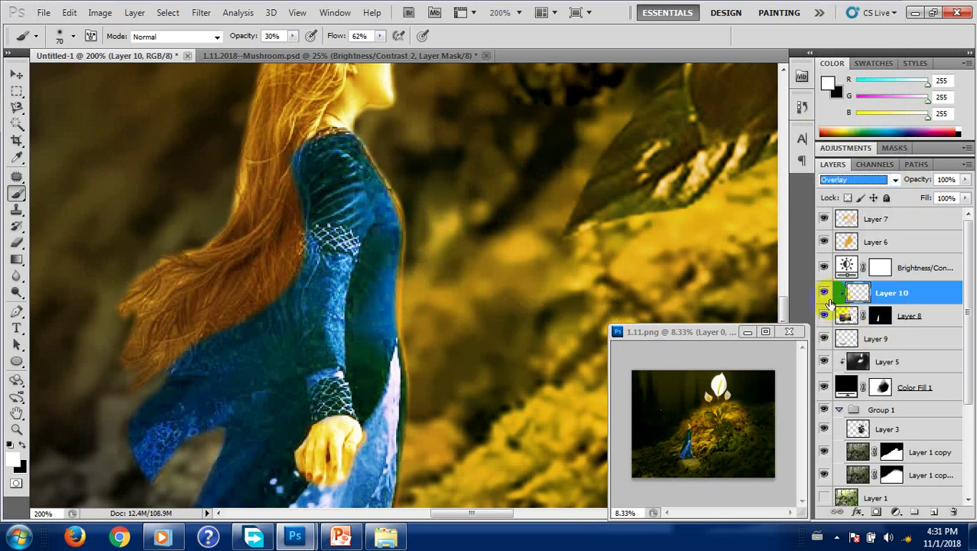
Compare the dress with and without Layer 10's rim light, then show it again.
click(825, 294)
click(824, 299)
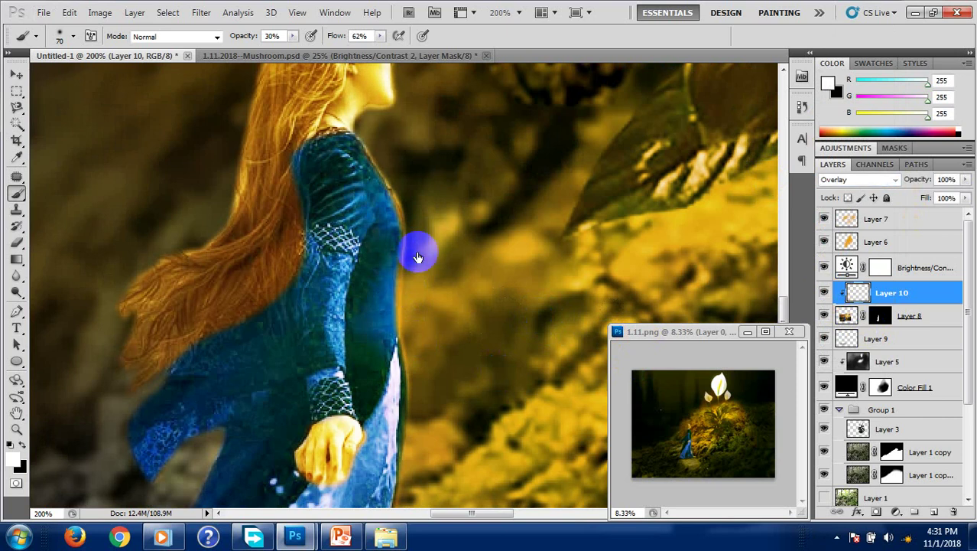
key(v)
key(alt+v)
key(Escape)
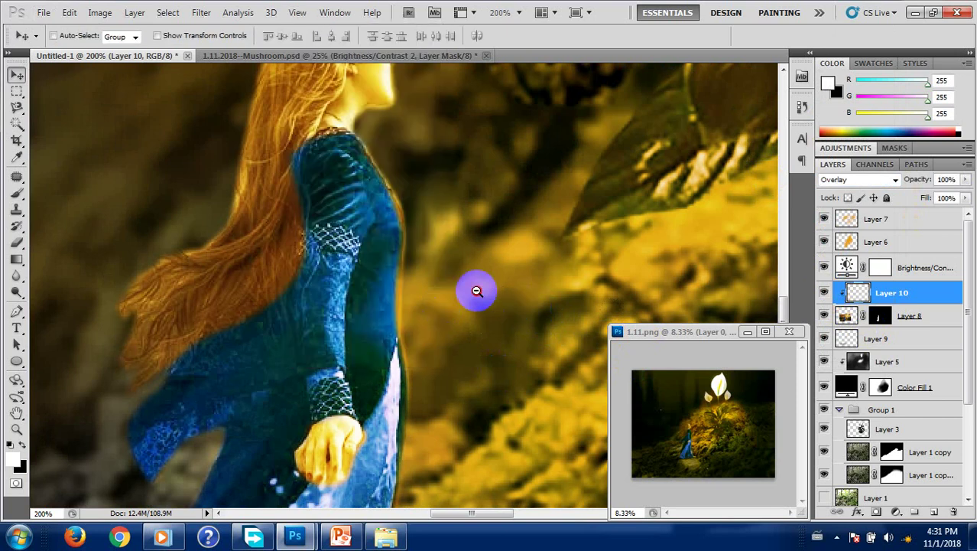
scroll(490, 294, down, 2)
scroll(475, 284, down, 1)
Leave Layer 10 hidden, zoom out to 25% on the whole image, and select Layer 7.
click(824, 294)
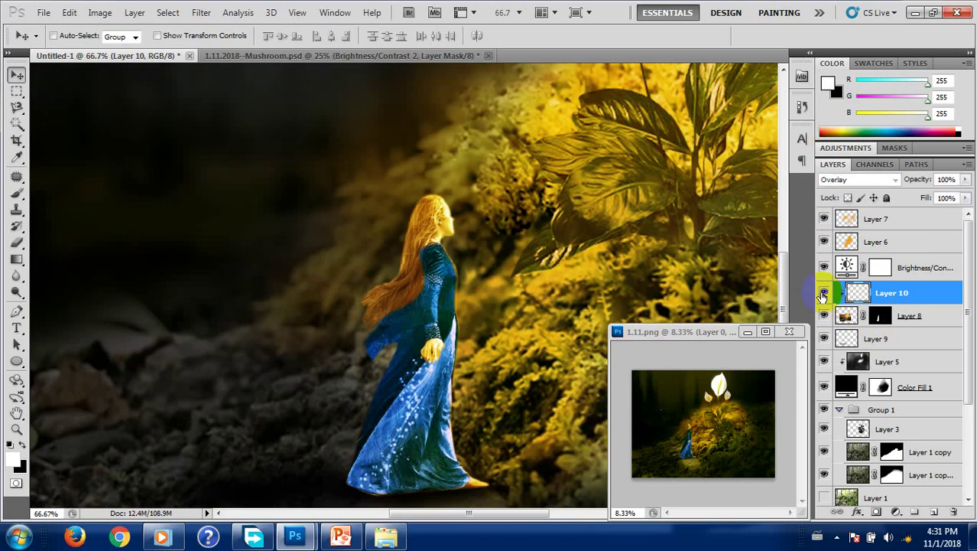
click(824, 295)
click(823, 296)
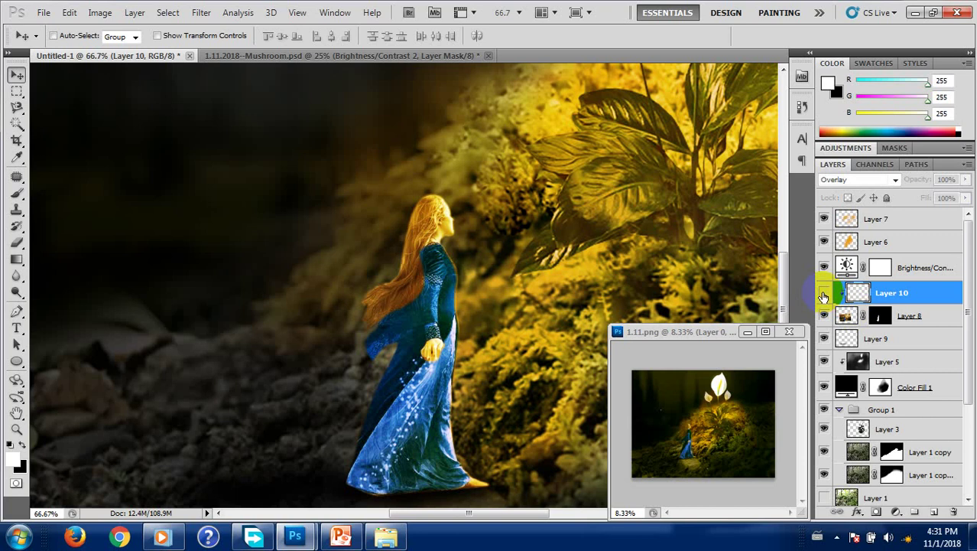
click(824, 295)
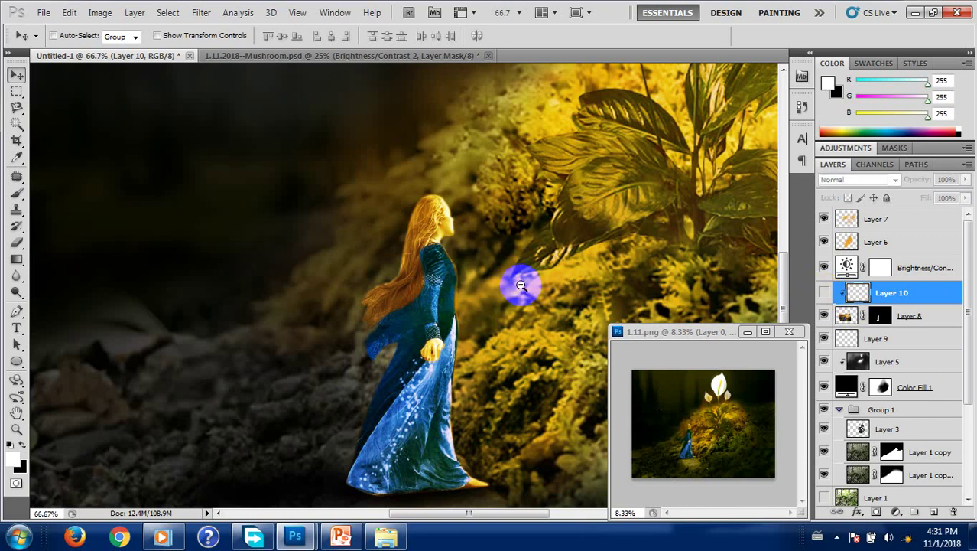
scroll(520, 282, down, 1)
scroll(517, 279, down, 1)
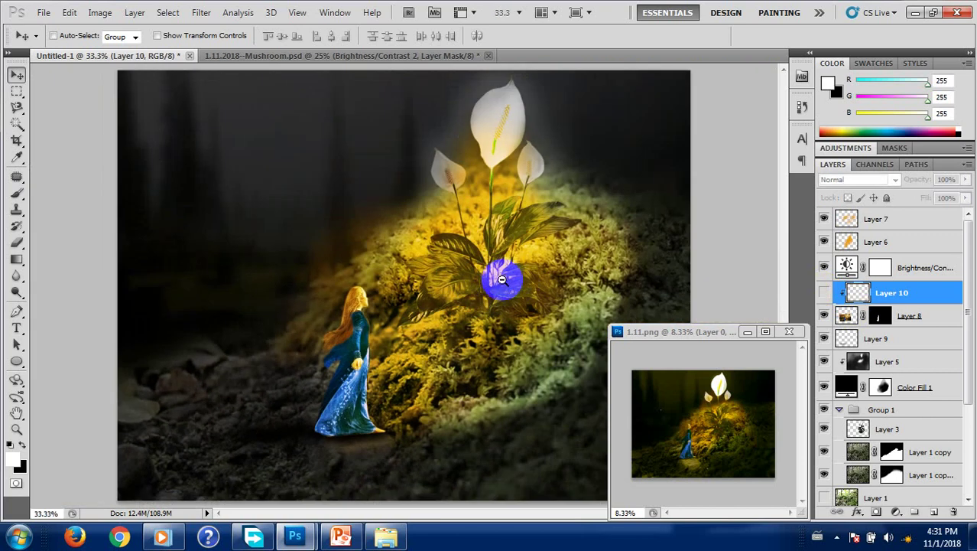
scroll(502, 280, down, 1)
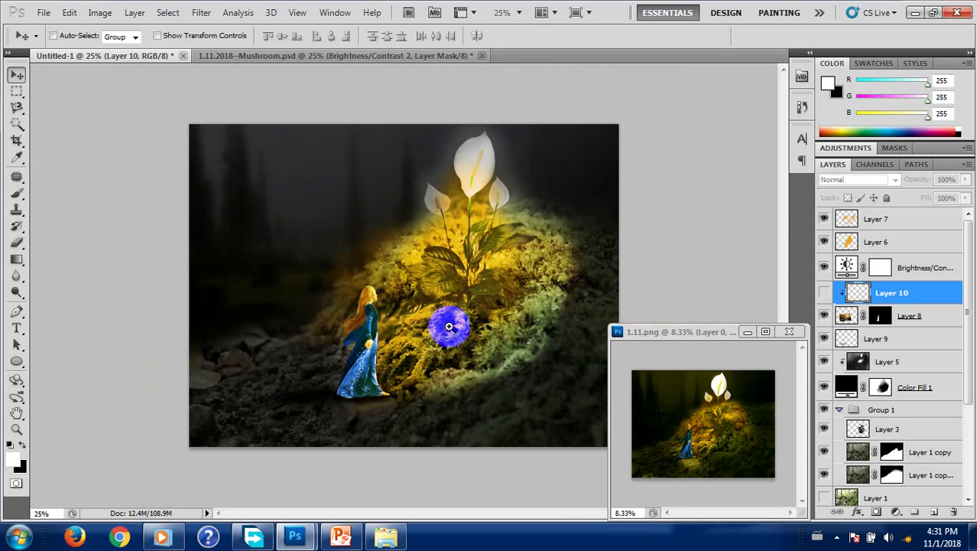
scroll(449, 327, up, 1)
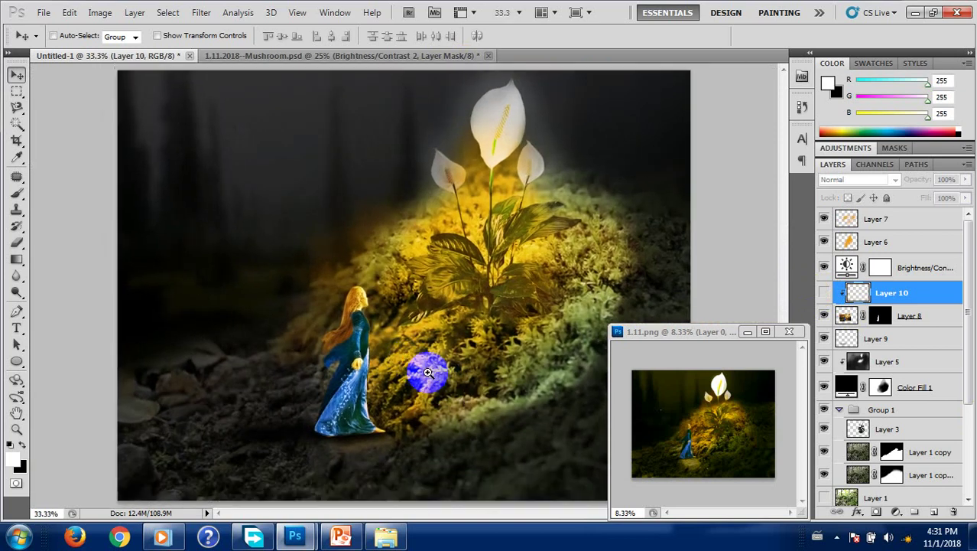
alt+click(433, 377)
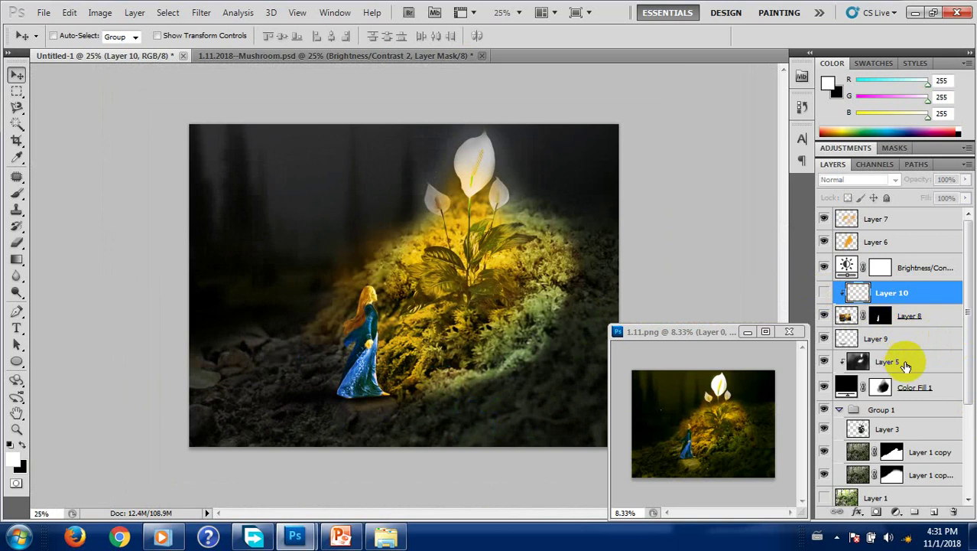
click(850, 219)
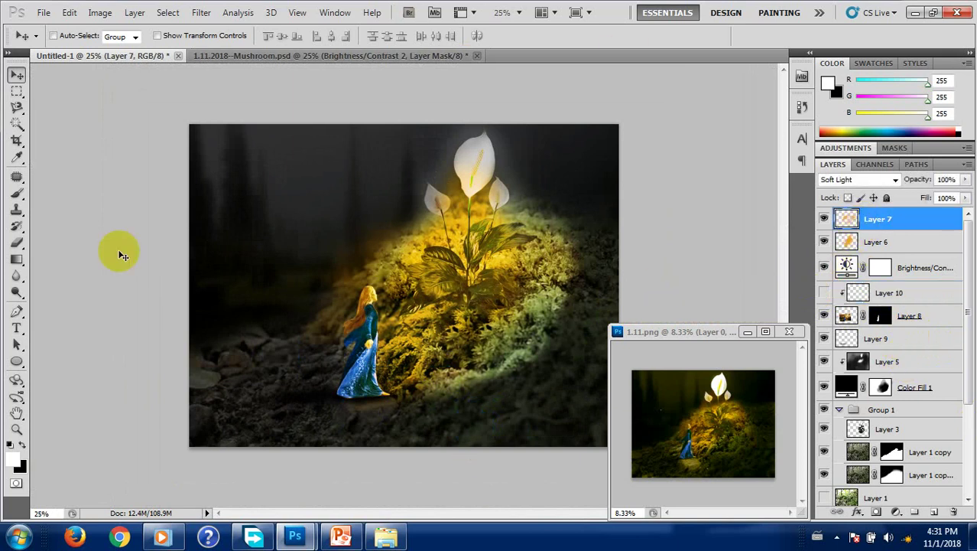
Set the foreground colour to orange hex e5a316.
key(b)
click(14, 458)
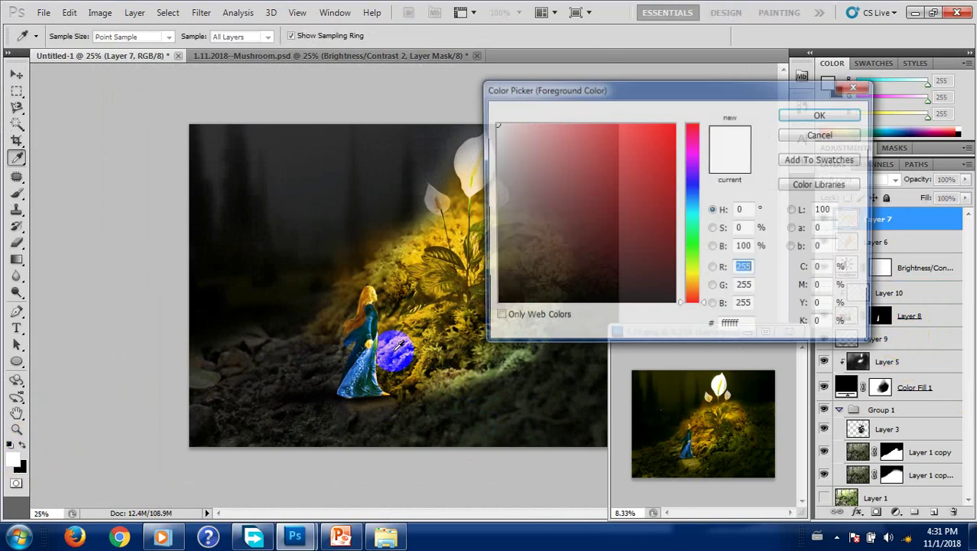
drag(747, 326, 673, 328)
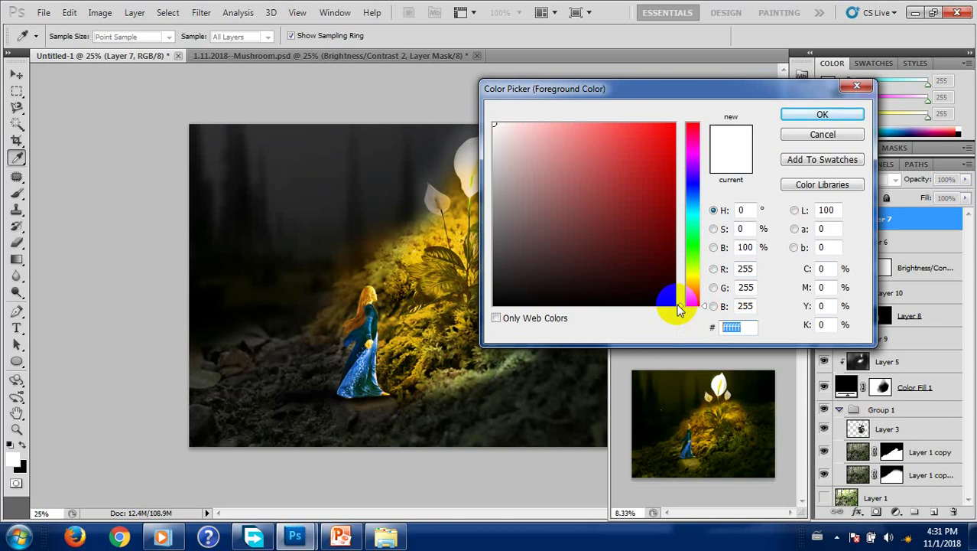
text(e5)
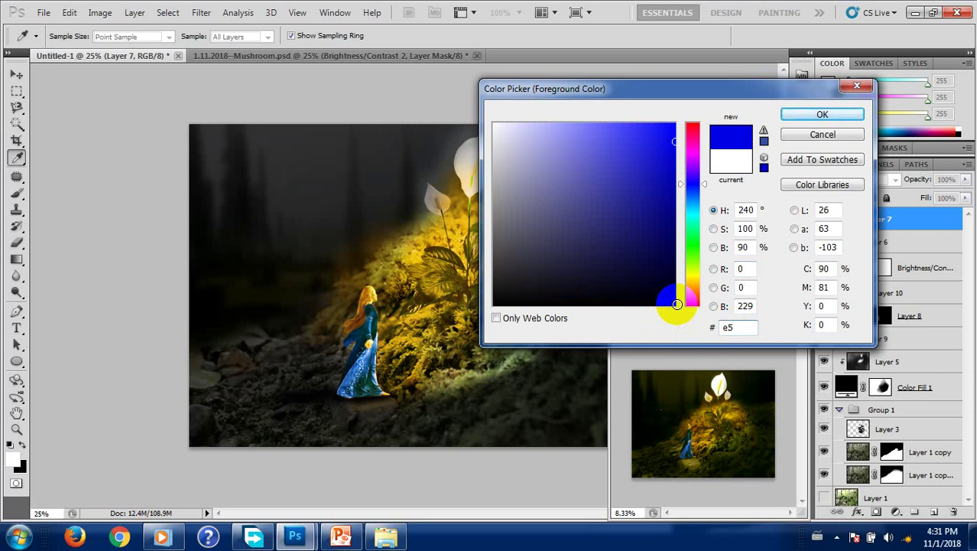
text(a316)
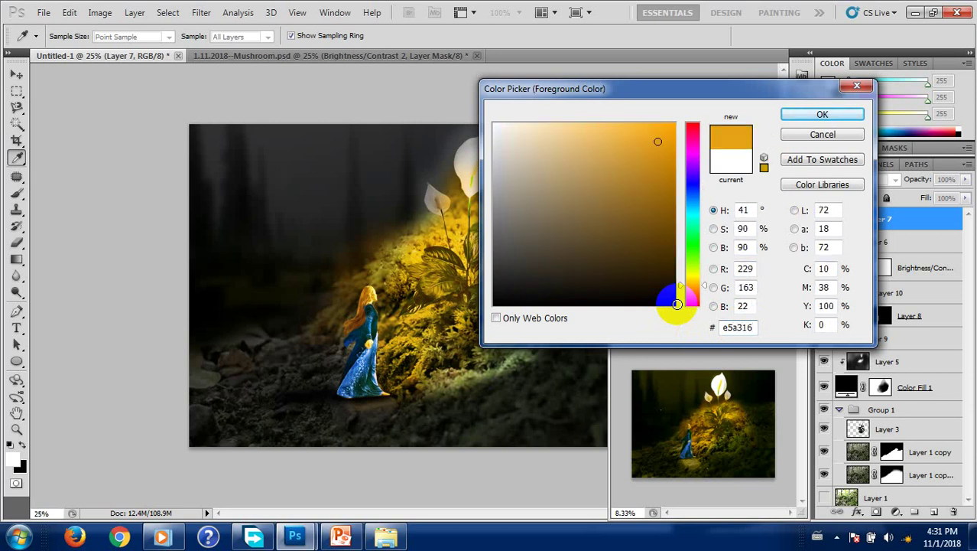
key(Return)
Paint a warm orange glow over the girl and her gown on Layer 7 with an enlarged brush.
key(b)
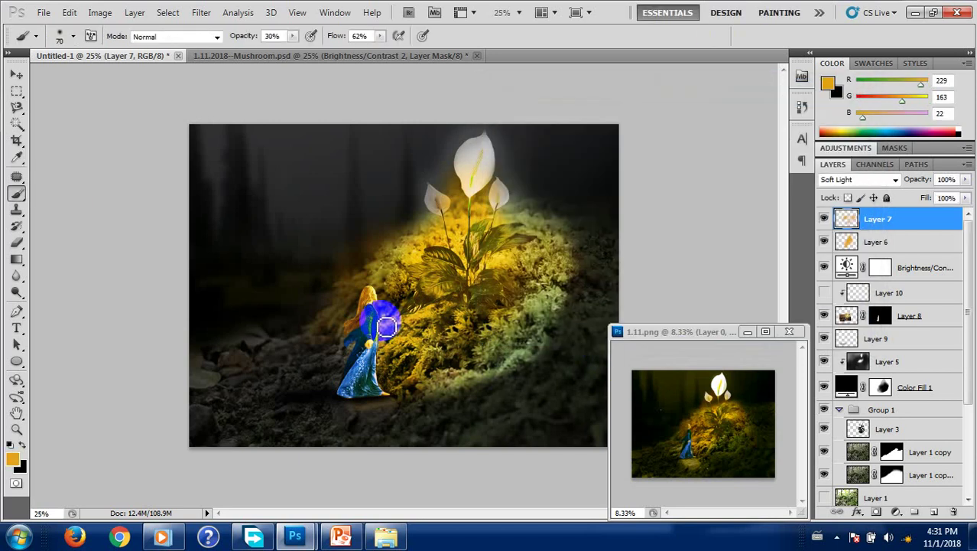
key(bracketright)
key(bracketright)
key(bracketright)
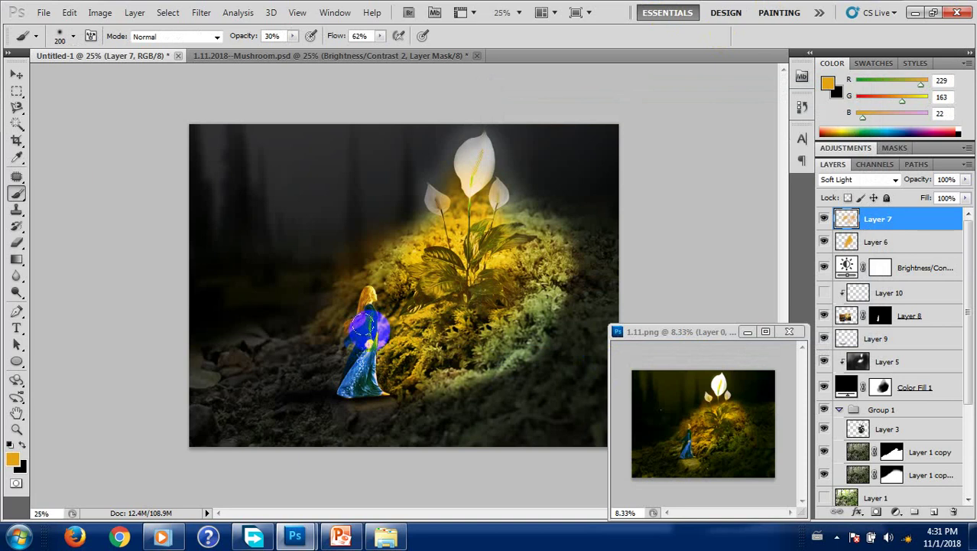
drag(336, 315, 334, 344)
key(bracketright)
key(bracketright)
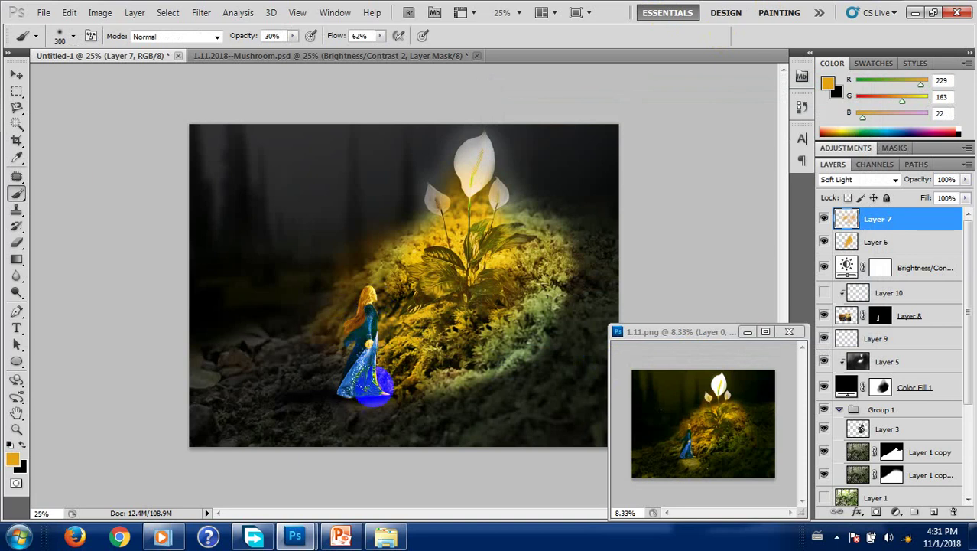
mouse_move(367, 390)
mouse_down()
mouse_move(335, 384)
mouse_move(349, 370)
mouse_move(349, 338)
mouse_move(396, 313)
mouse_move(355, 334)
mouse_move(359, 366)
mouse_up()
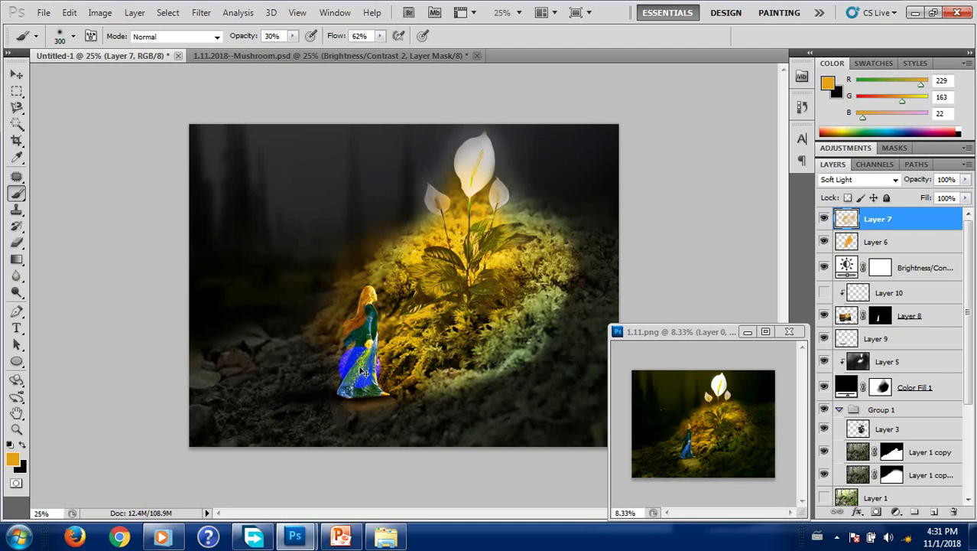
key(v)
key(ctrl+minus)
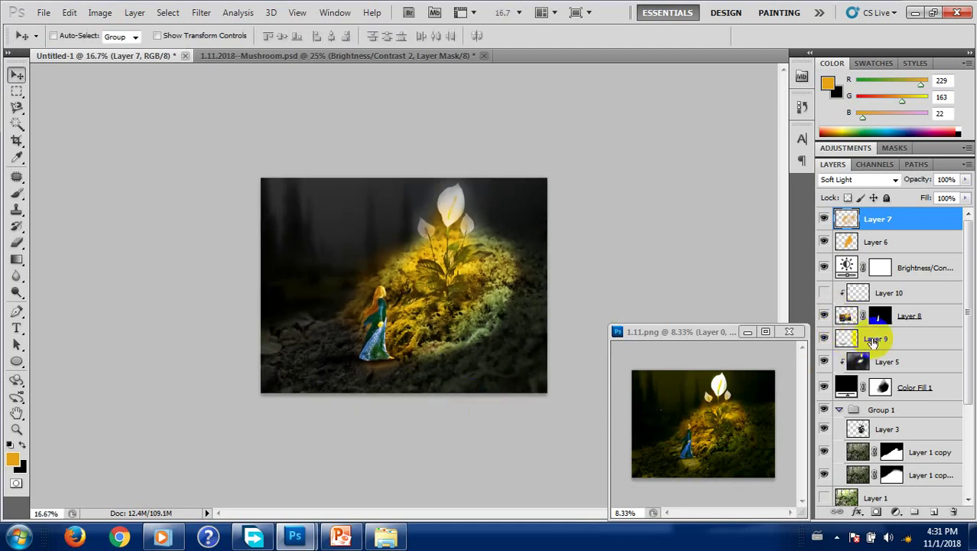
Compare Color Fill 1 on and off, then paint its mask over the moss right of the girl.
click(825, 363)
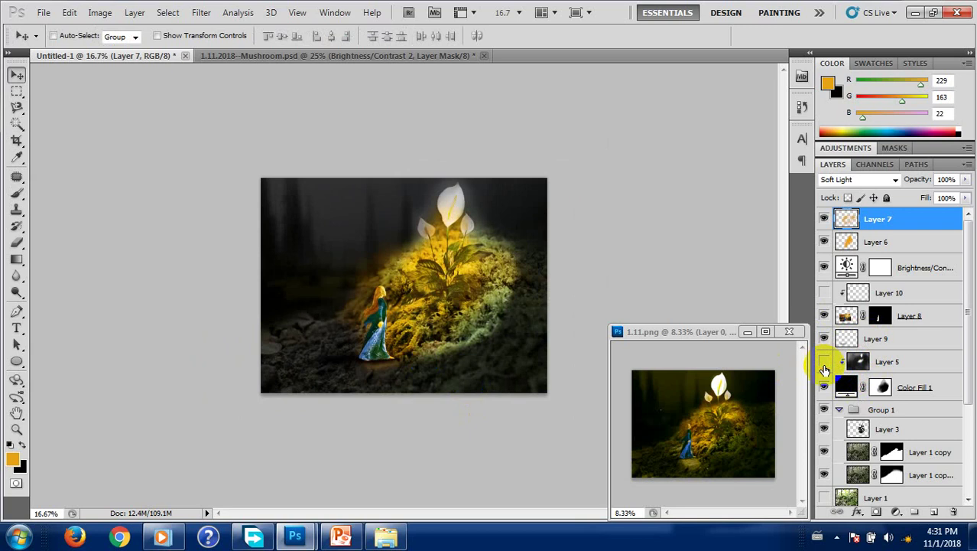
click(825, 386)
click(825, 387)
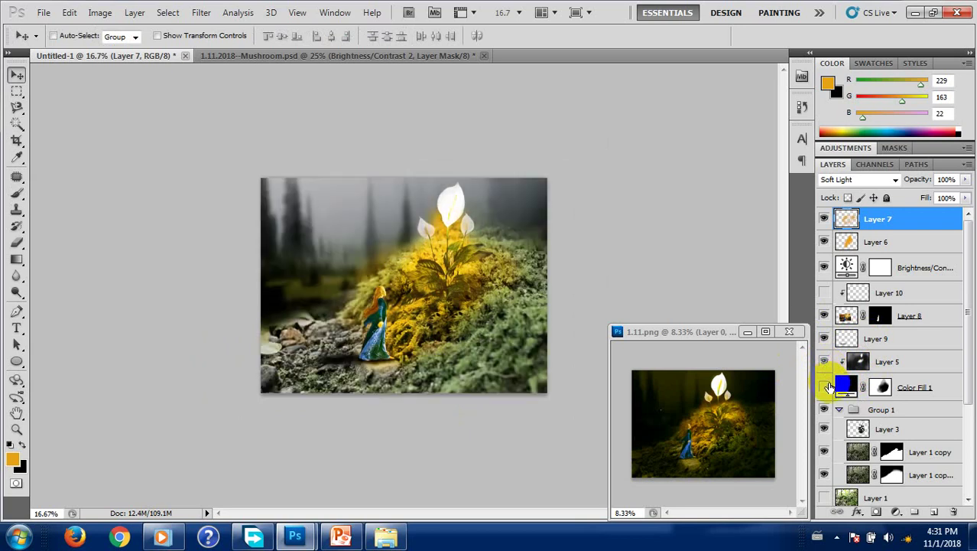
click(825, 387)
click(879, 390)
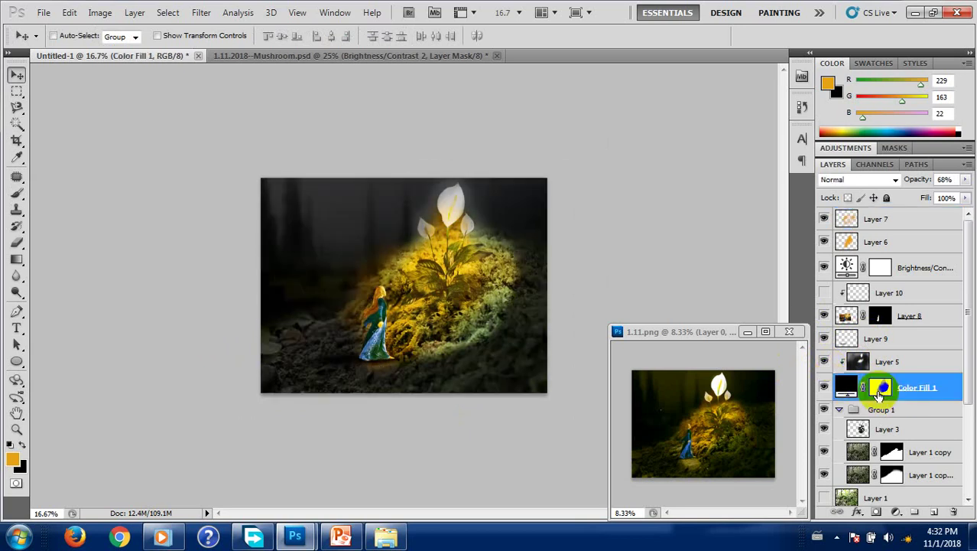
key(d)
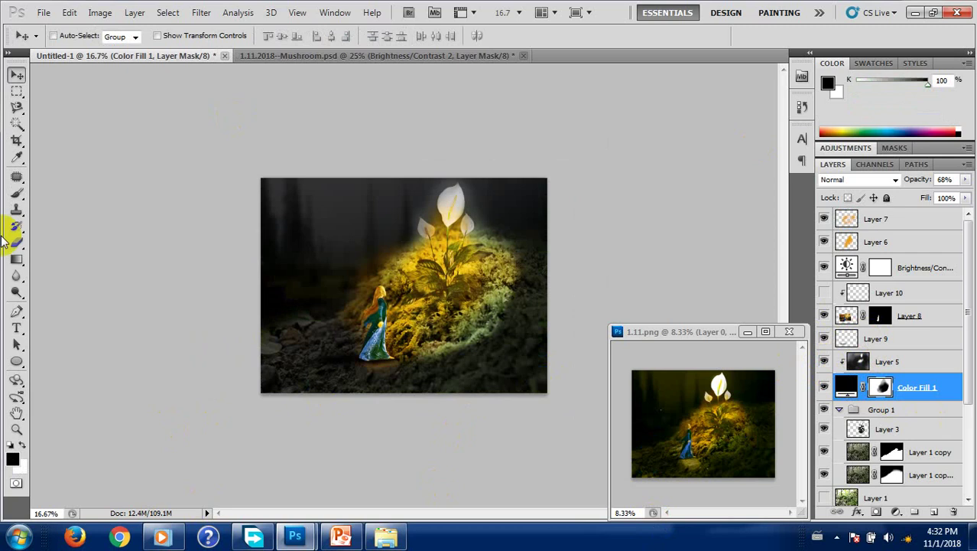
key(b)
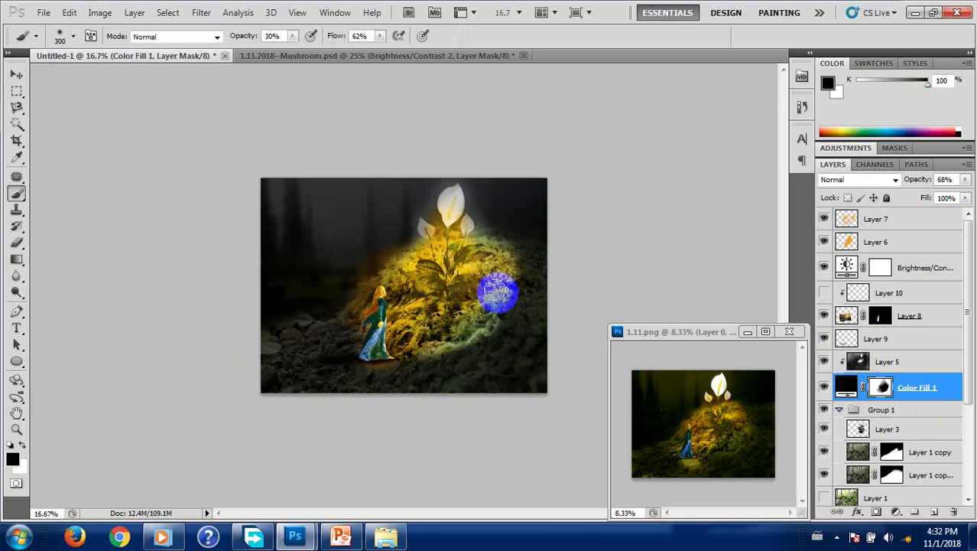
mouse_move(497, 291)
mouse_down()
mouse_move(404, 343)
mouse_move(499, 364)
mouse_up()
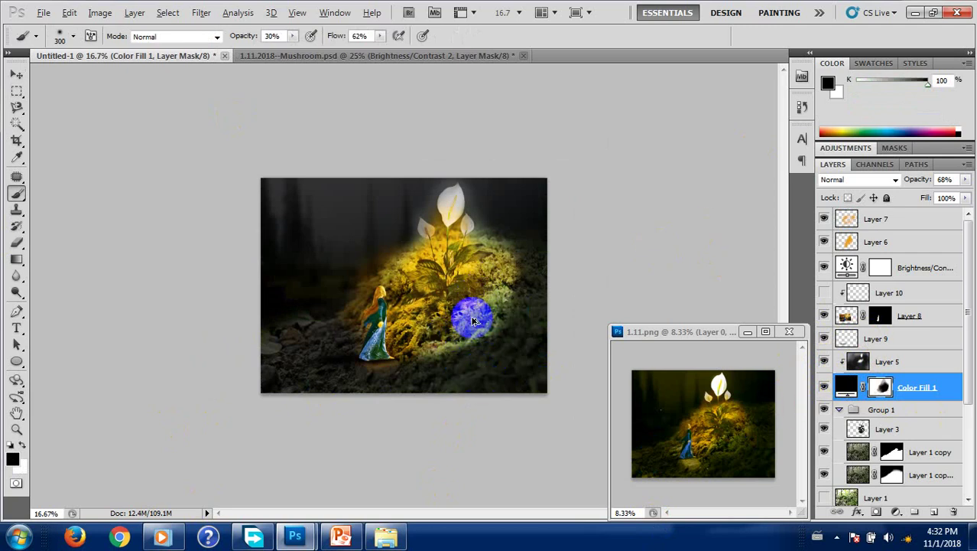
drag(469, 323, 452, 354)
key(alt+period)
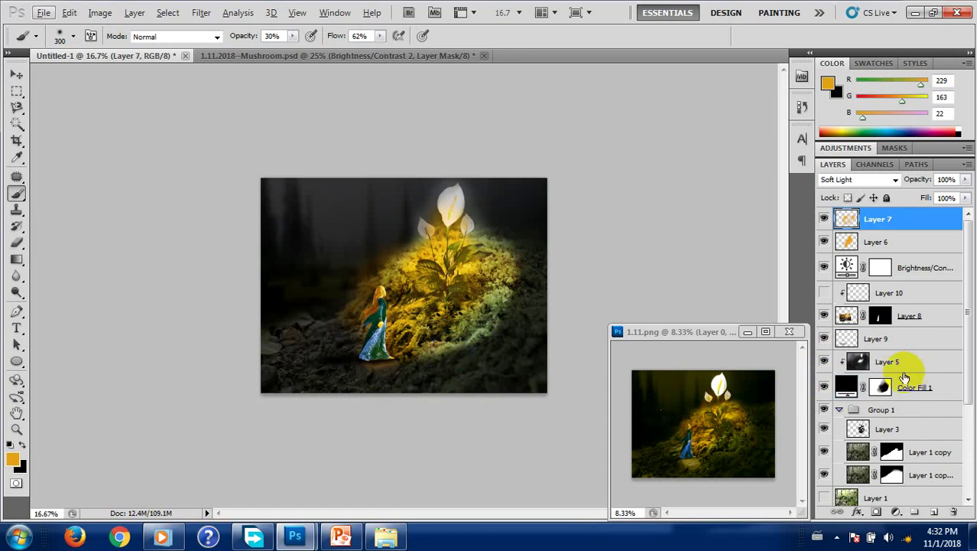
Recheck Color Fill 1, leave it visible, and move on to paint over the moss on Layer 5.
click(859, 396)
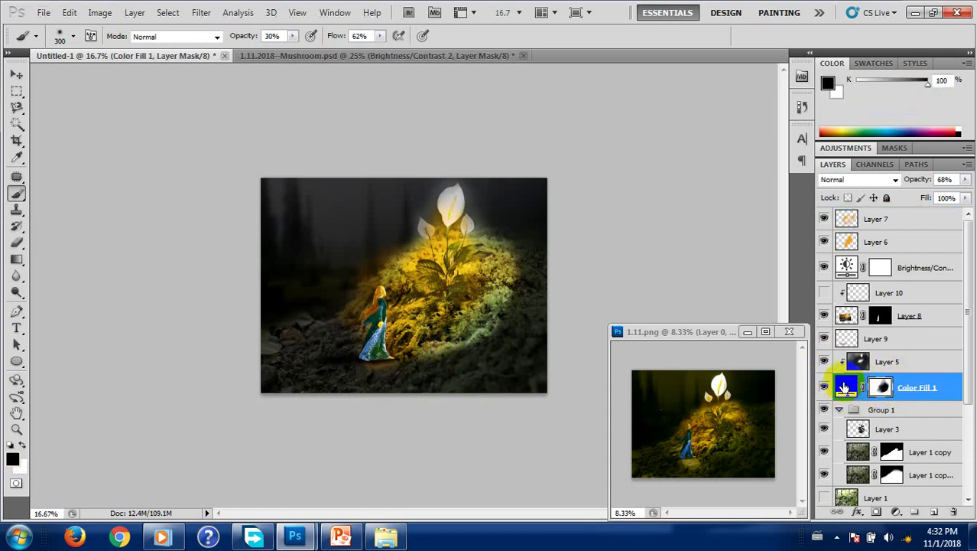
click(824, 388)
click(824, 389)
click(825, 388)
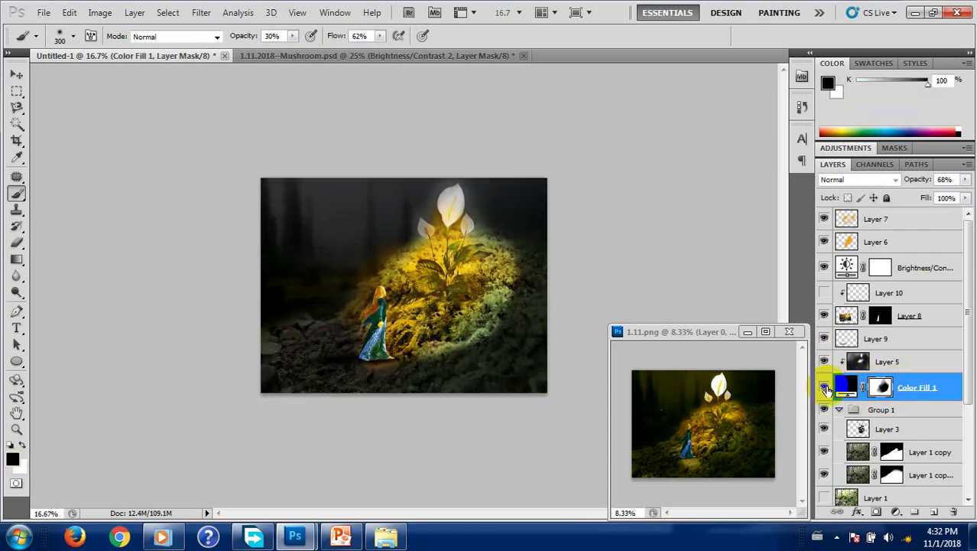
click(826, 388)
click(825, 387)
drag(881, 387, 858, 362)
mouse_move(484, 359)
mouse_down()
mouse_move(432, 325)
mouse_move(472, 301)
mouse_up()
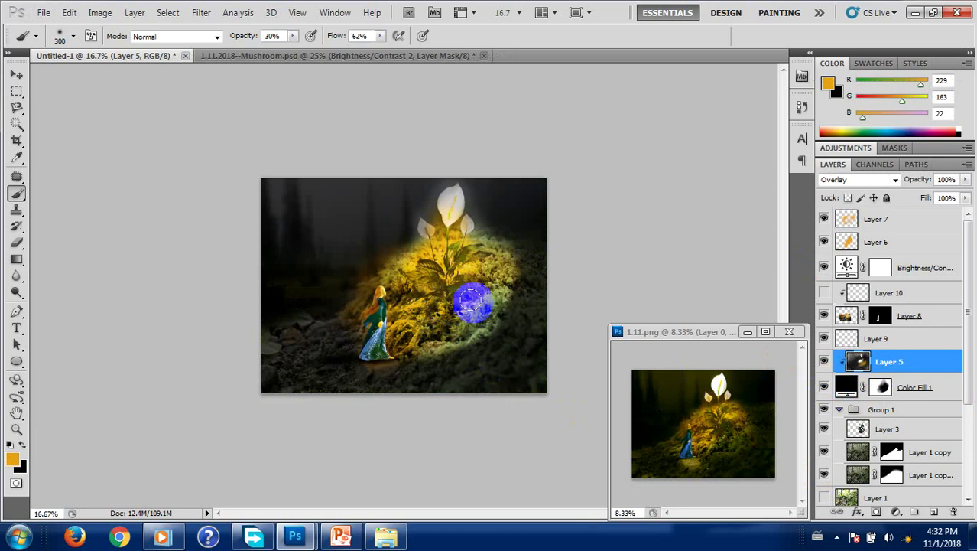
Adjust saturation over the flower area with the sponge toning tool.
key(o)
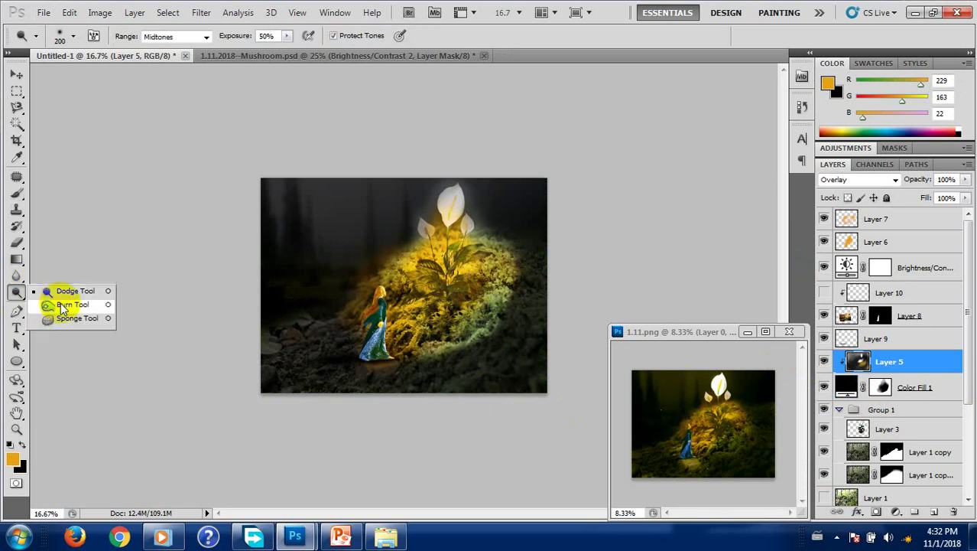
click(65, 320)
mouse_move(459, 325)
mouse_down()
mouse_move(486, 271)
mouse_move(452, 333)
mouse_move(497, 299)
mouse_move(458, 298)
mouse_move(512, 328)
mouse_up()
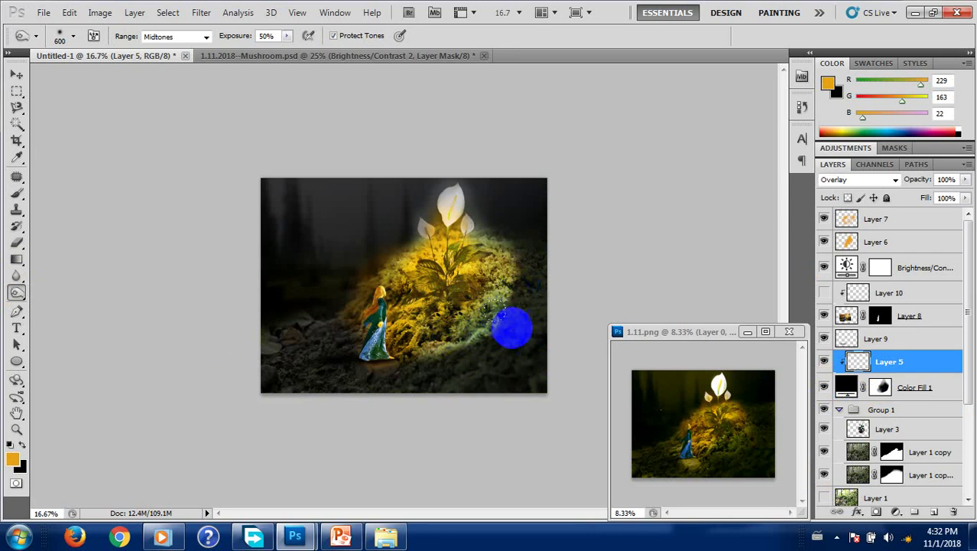
Dodge the lower-right moss on the Color Fill 1 layer mask, zooming in and out to check.
click(882, 387)
mouse_move(466, 306)
mouse_down()
mouse_move(451, 329)
mouse_move(471, 279)
mouse_move(455, 339)
mouse_move(394, 353)
mouse_move(428, 371)
mouse_move(463, 343)
mouse_move(420, 348)
mouse_move(419, 319)
mouse_move(371, 320)
mouse_move(420, 325)
mouse_move(488, 288)
mouse_move(480, 262)
mouse_move(489, 291)
mouse_up()
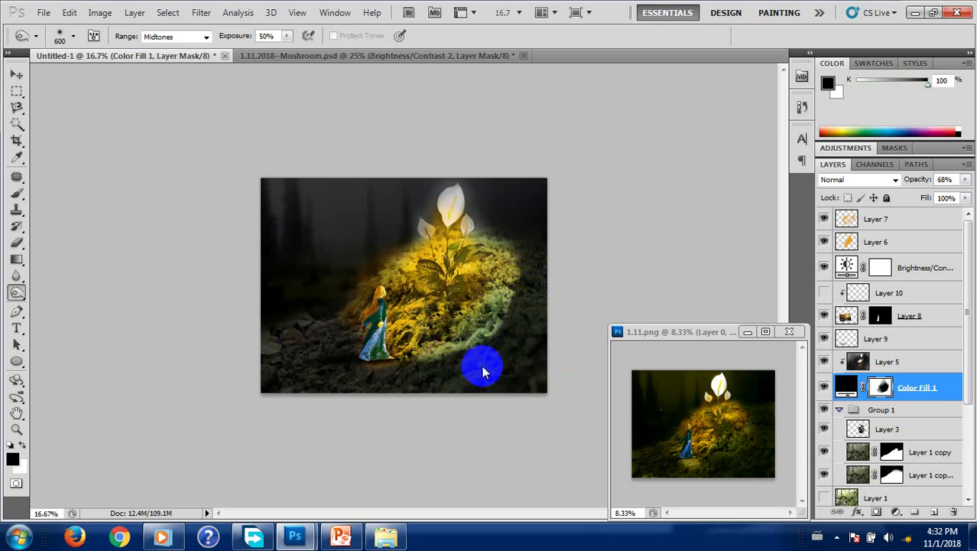
key(ctrl+plus)
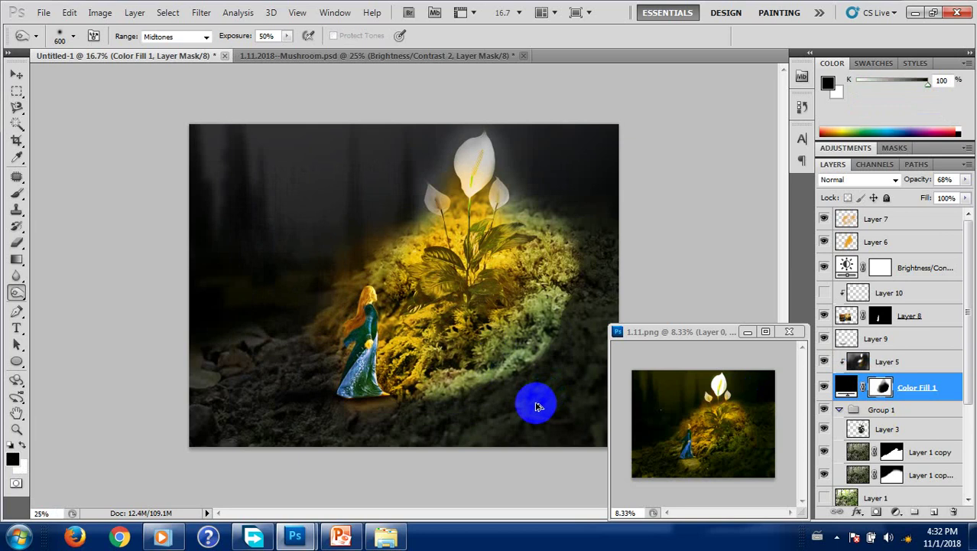
drag(536, 407, 506, 331)
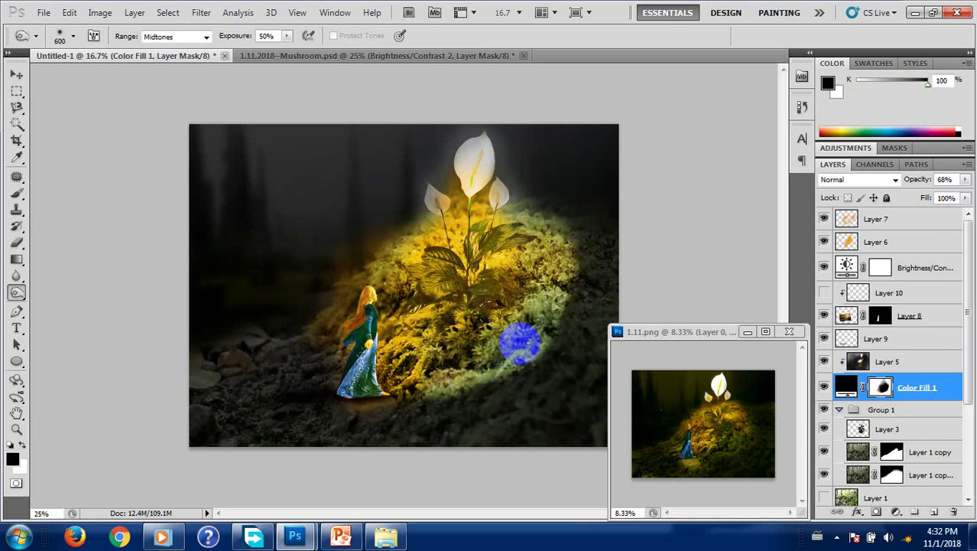
ctrl+click(471, 279)
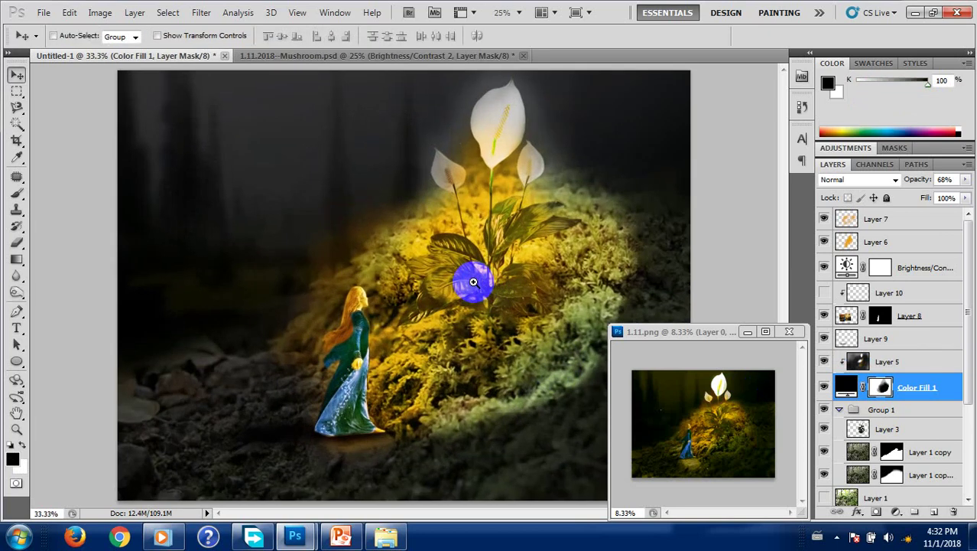
ctrl+alt+click(460, 321)
ctrl+alt+click(460, 320)
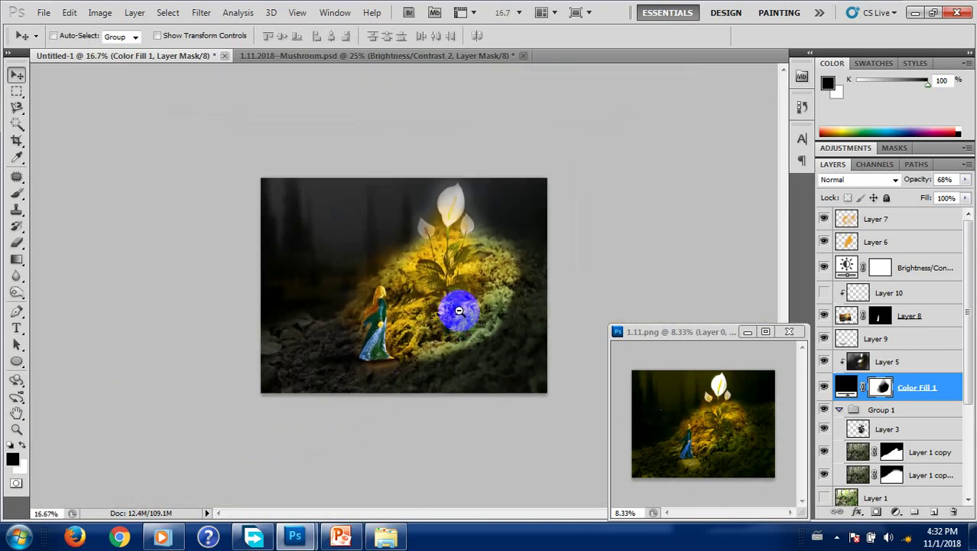
drag(464, 332, 474, 272)
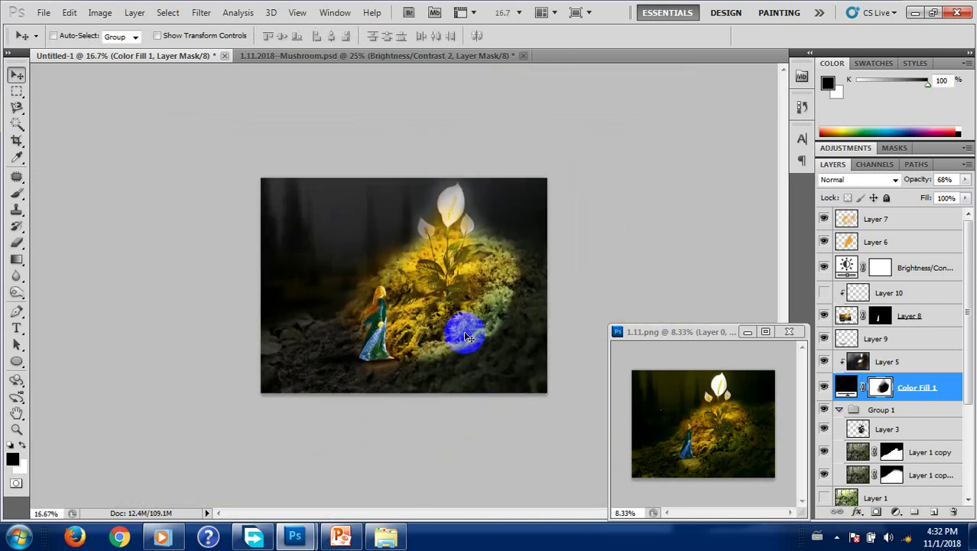
With Layer 7 active, open the starry Untitled-1 image, select all of it, and close it.
click(877, 220)
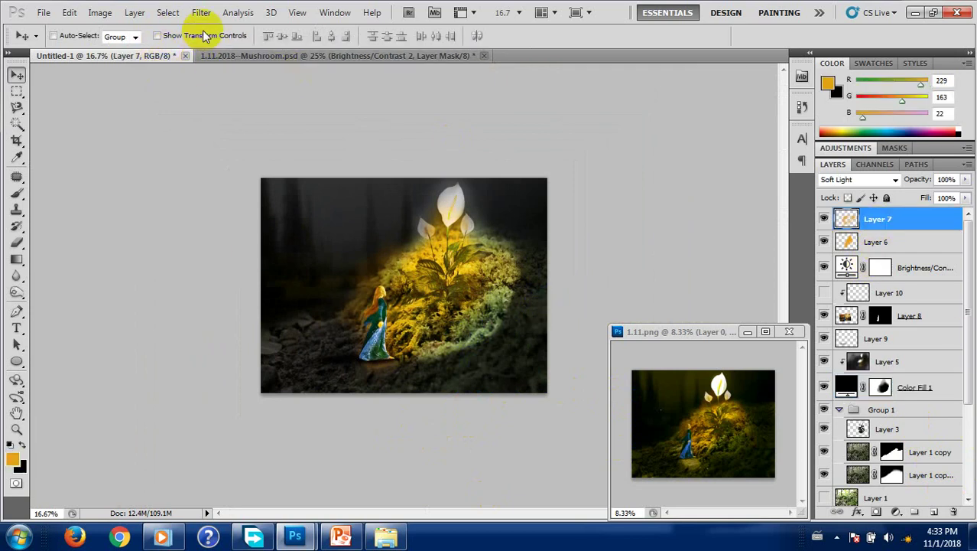
key(ctrl+o)
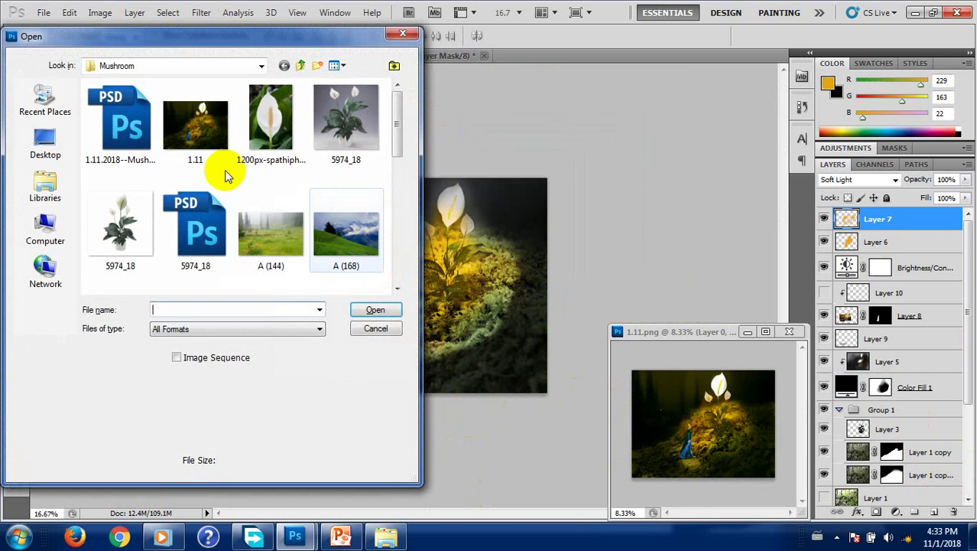
drag(396, 151, 387, 267)
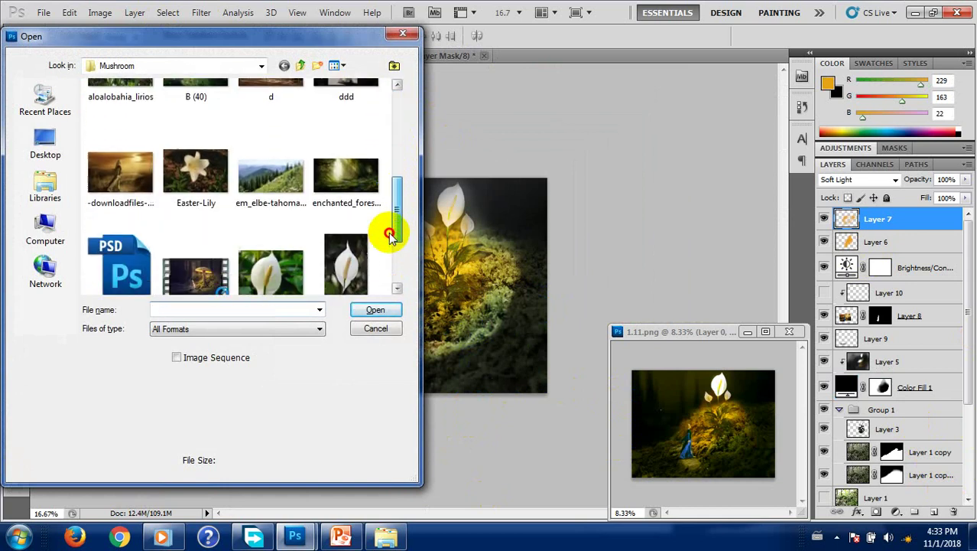
click(196, 255)
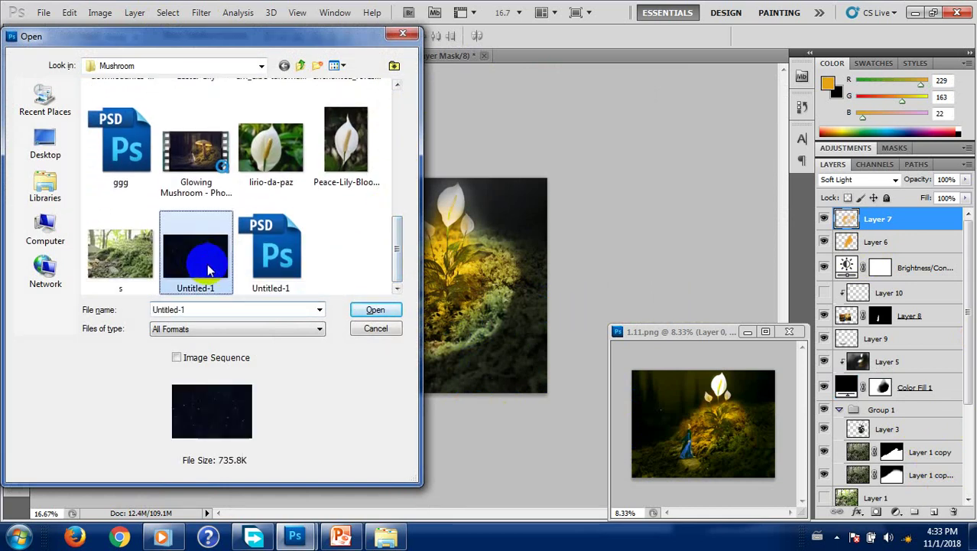
click(376, 310)
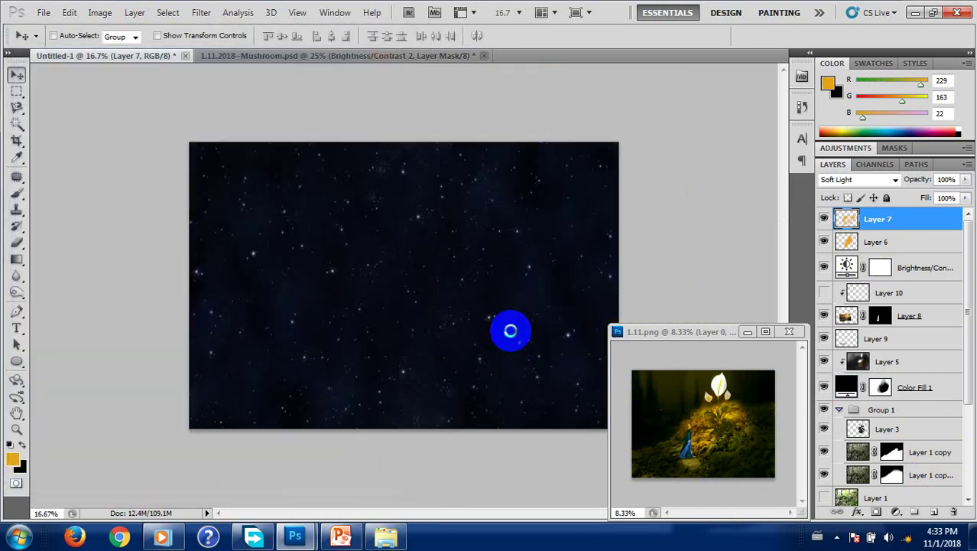
key(ctrl+a)
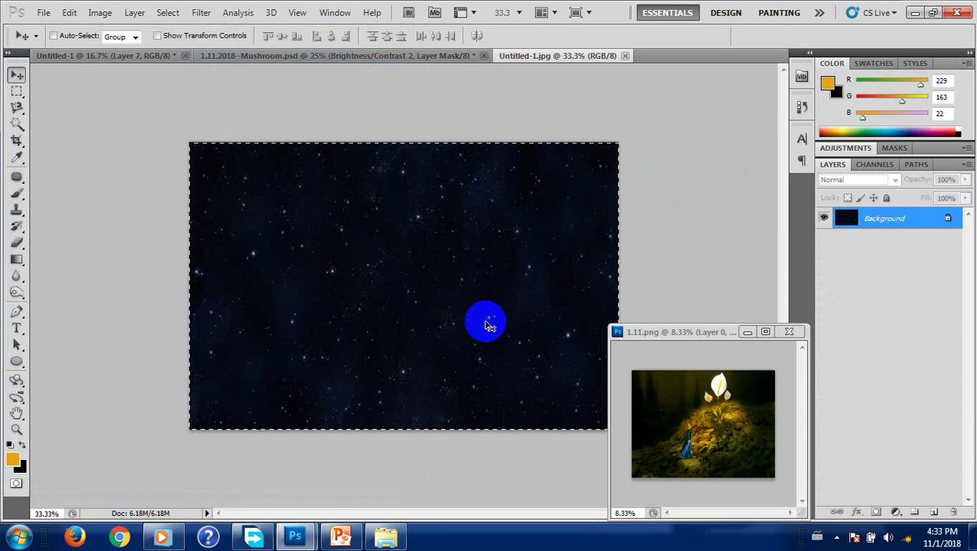
key(ctrl+w)
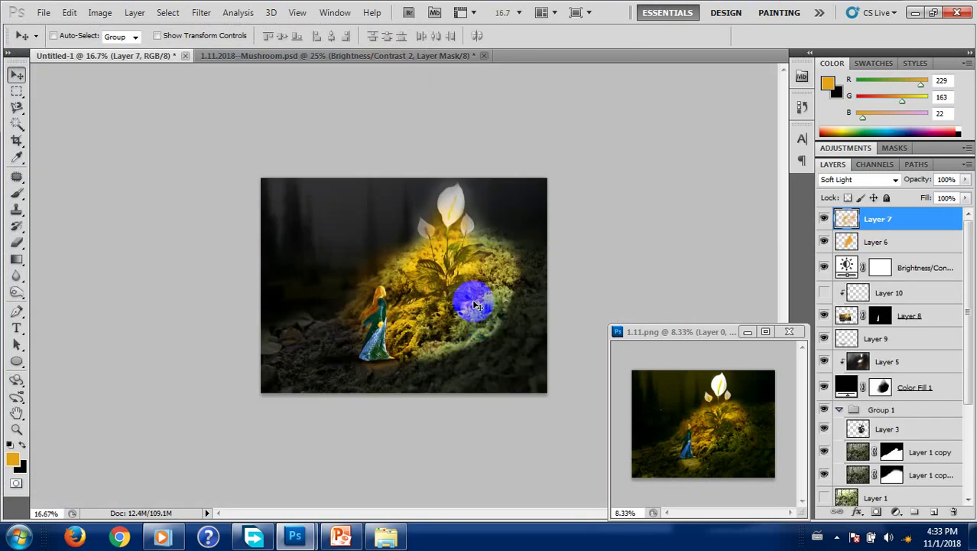
Paste the starry sky as Layer 11, scale it to cover the canvas, and set Screen blend mode.
key(ctrl+v)
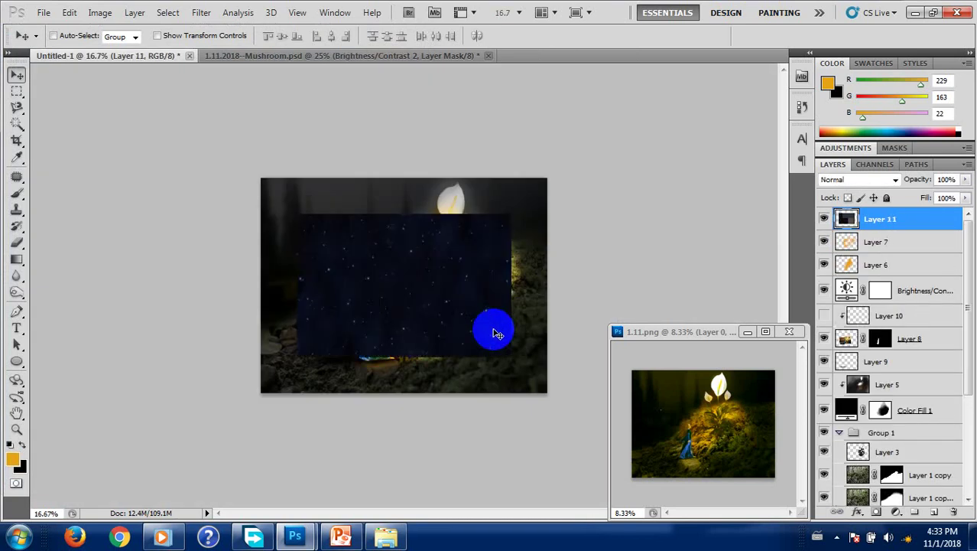
key(ctrl+t)
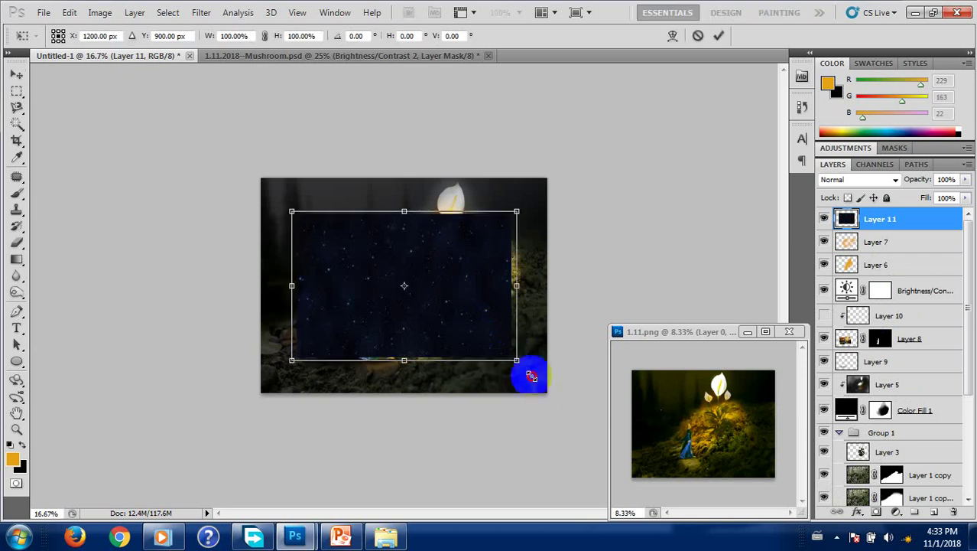
drag(513, 356, 562, 403)
double_click(511, 345)
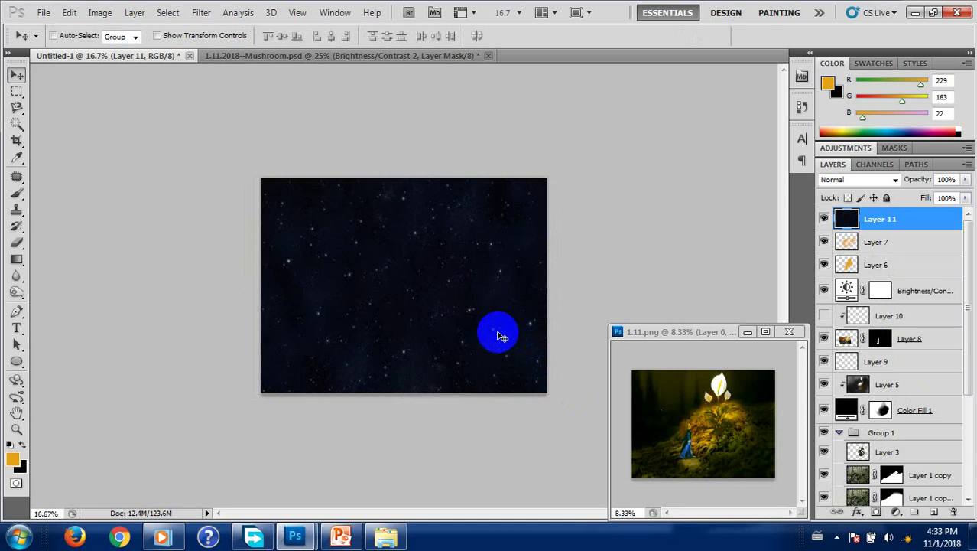
click(852, 184)
click(852, 120)
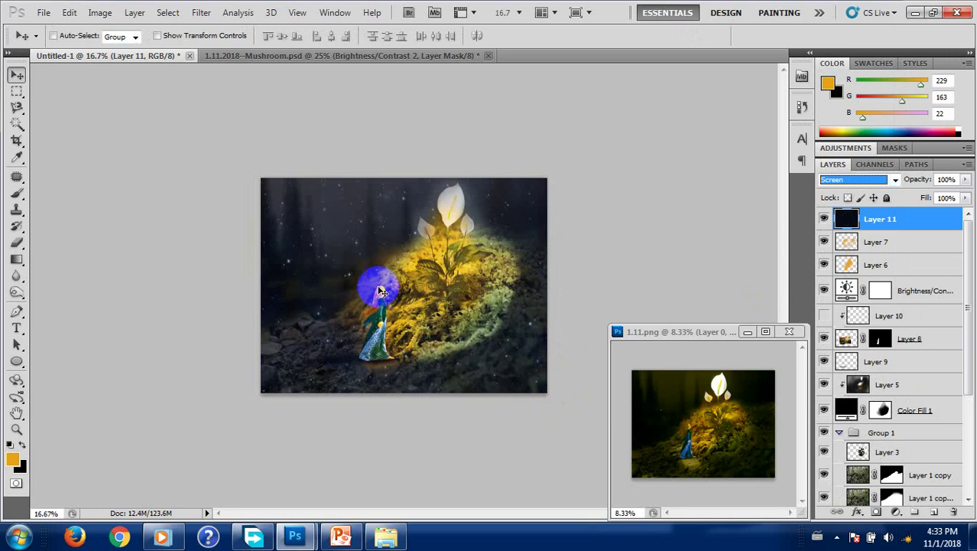
drag(382, 291, 388, 241)
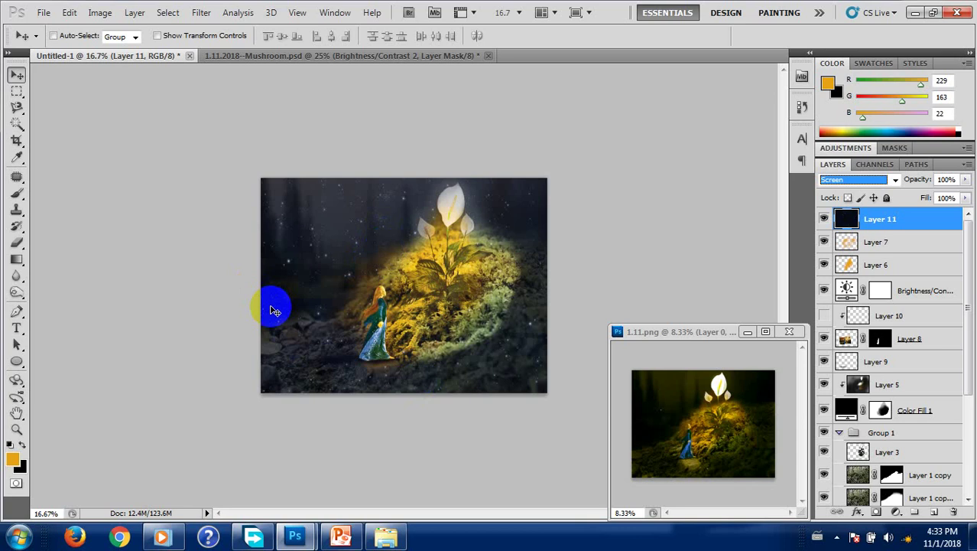
Apply Levels to Layer 11 with a black input of 49, then select the 1.00 midtone value.
key(ctrl+l)
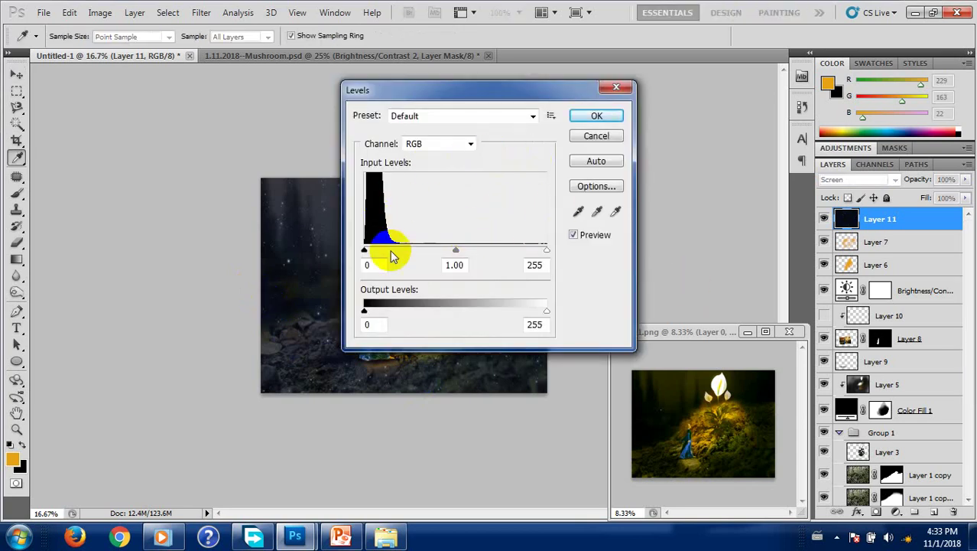
click(368, 263)
click(316, 236)
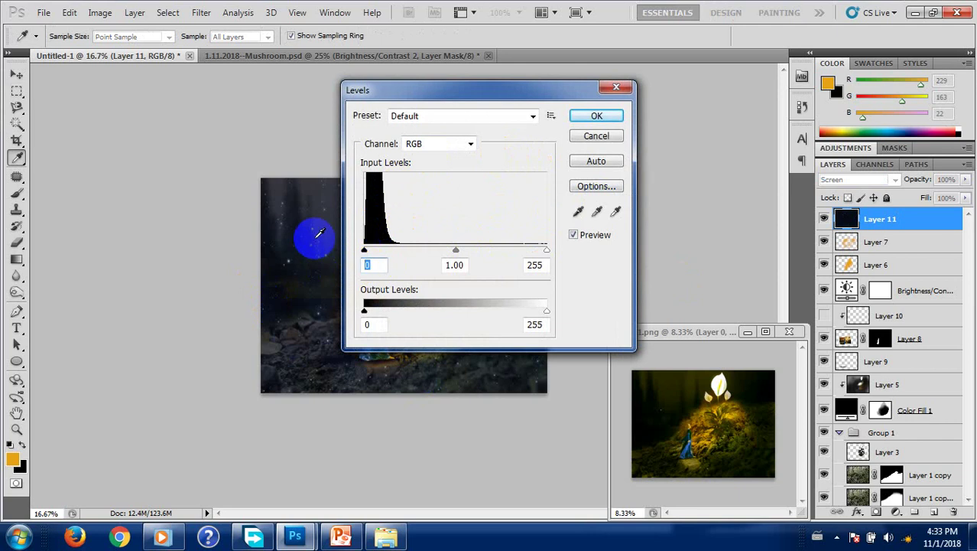
text(49)
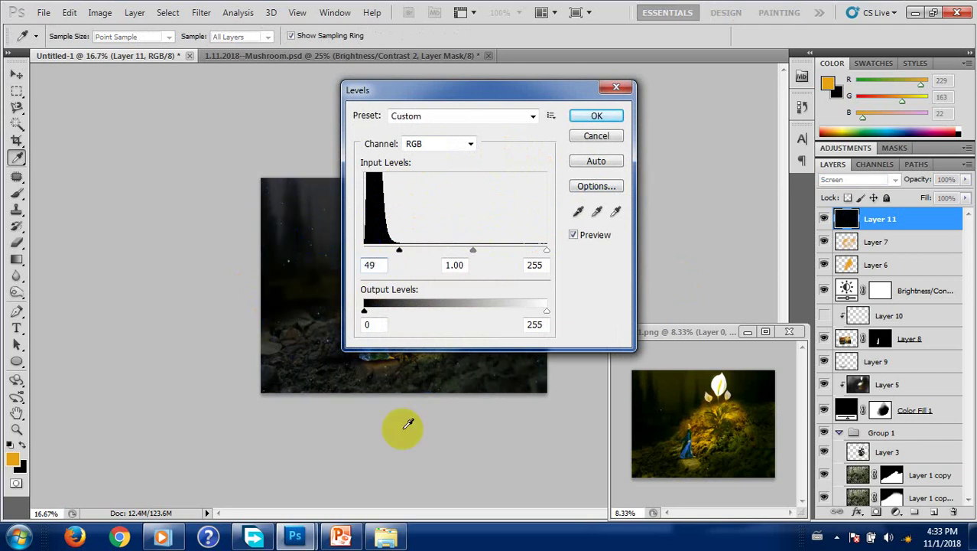
click(468, 265)
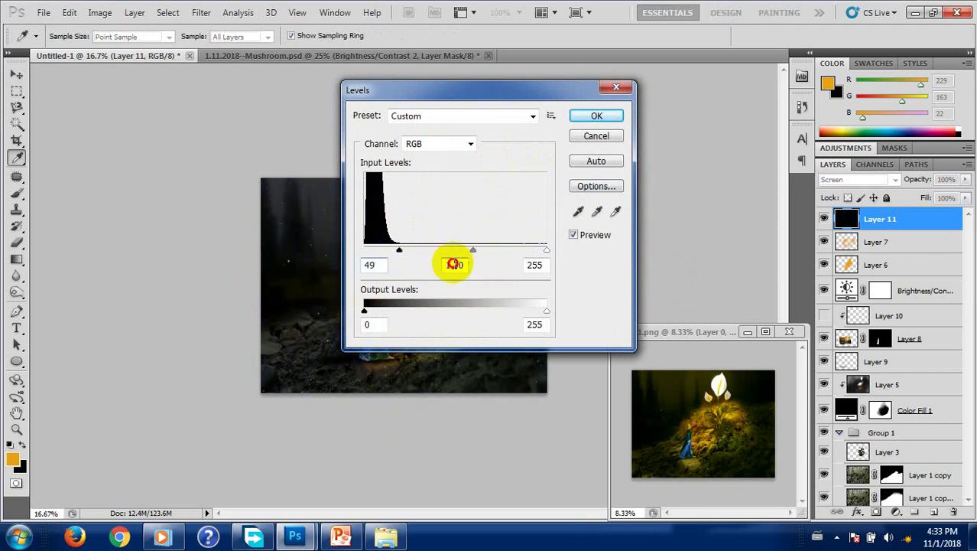
click(438, 265)
click(397, 247)
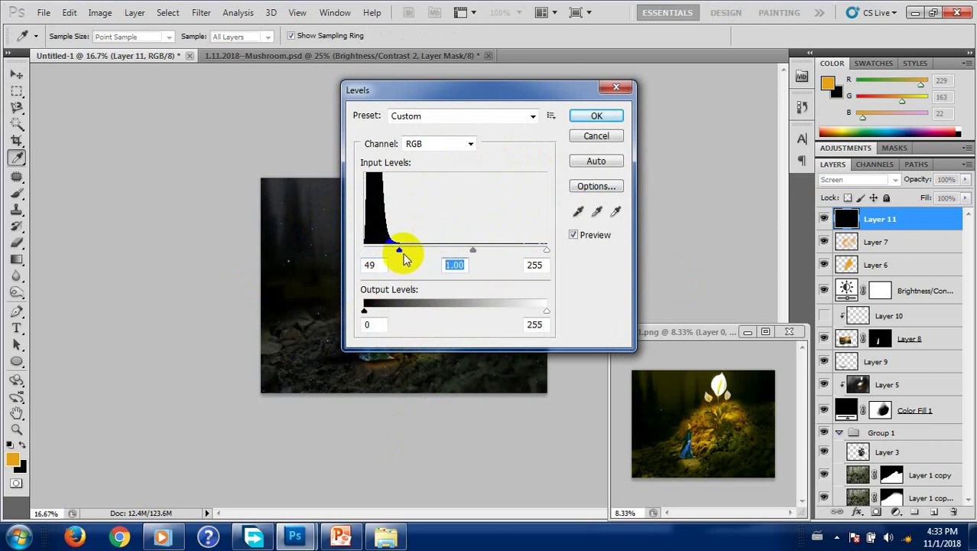
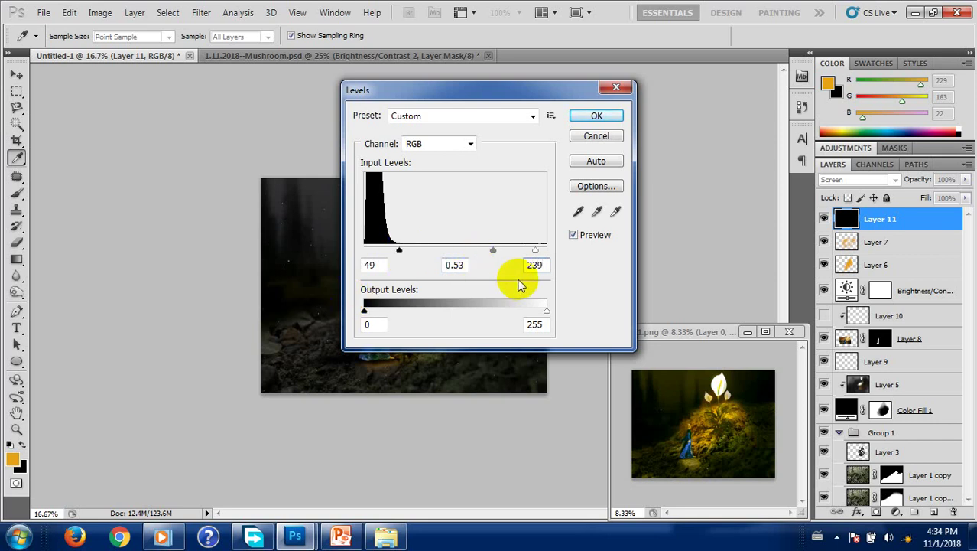
Apply the Levels change and shift the Layer 11 glow up and right on the canvas.
key(Return)
key(v)
mouse_move(452, 297)
mouse_down()
mouse_move(457, 276)
mouse_move(505, 249)
mouse_up()
key(ctrl+equal)
Erase Layer 11's glow along the left and top edges with a 400 px eraser.
key(e)
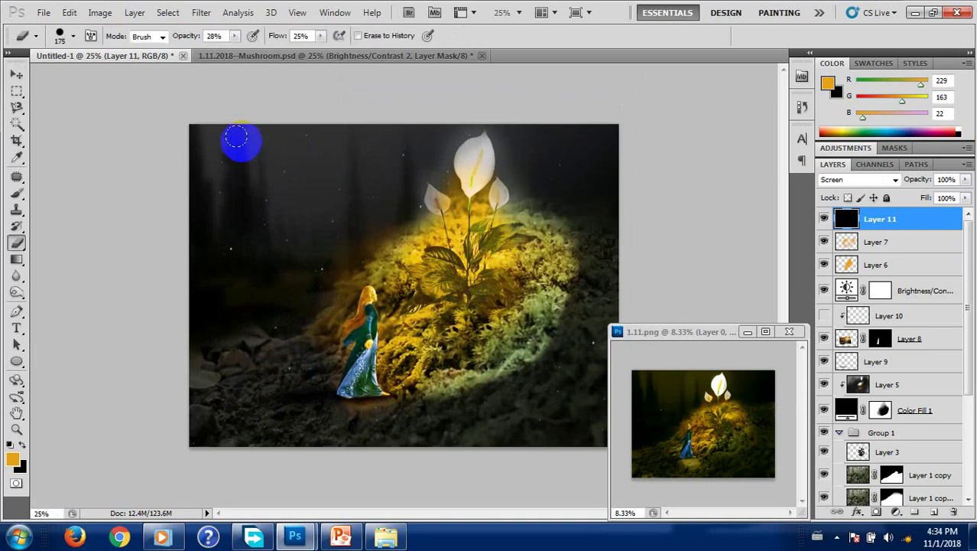
key(bracketright)
key(bracketright)
key(bracketright)
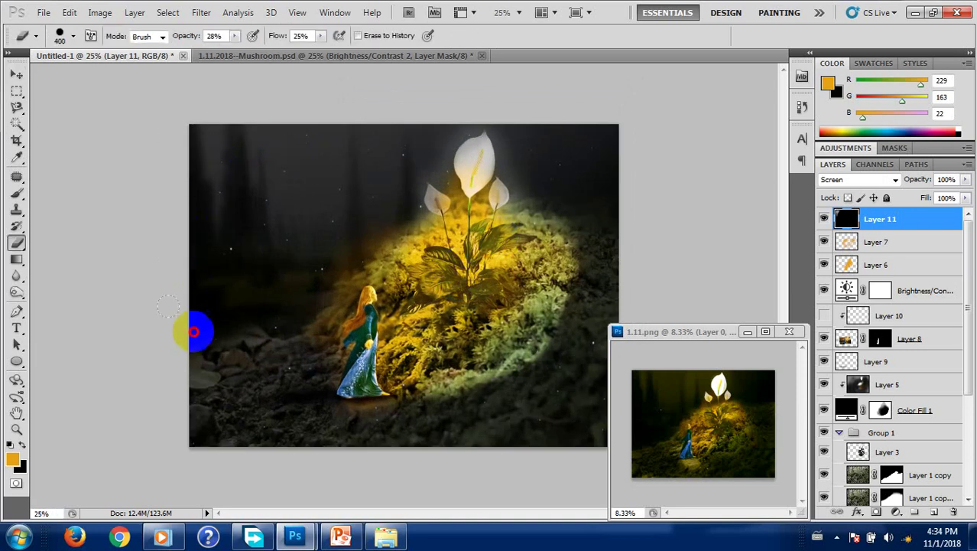
drag(194, 331, 475, 118)
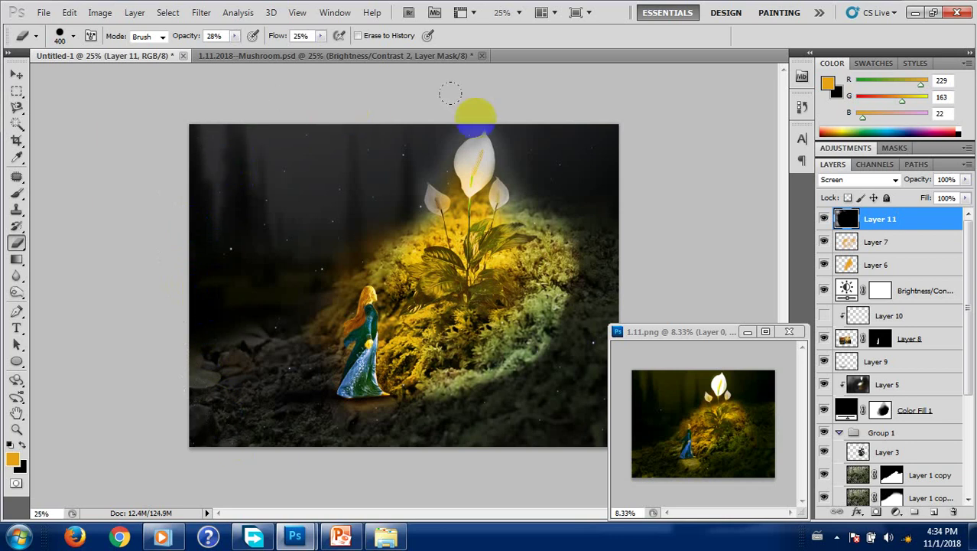
mouse_move(642, 331)
mouse_down()
mouse_move(610, 331)
mouse_move(663, 357)
mouse_up()
click(593, 313)
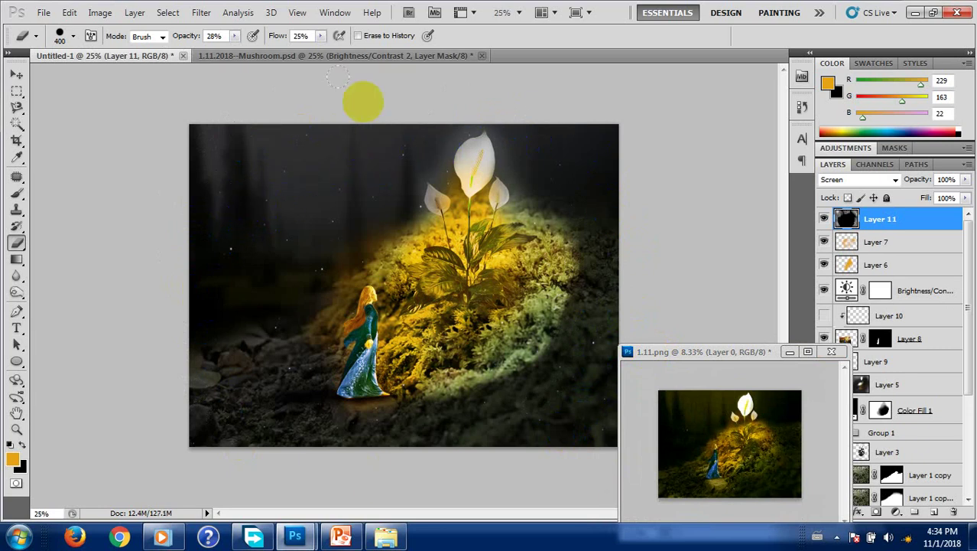
Set Layer 11's opacity to 70%.
click(951, 179)
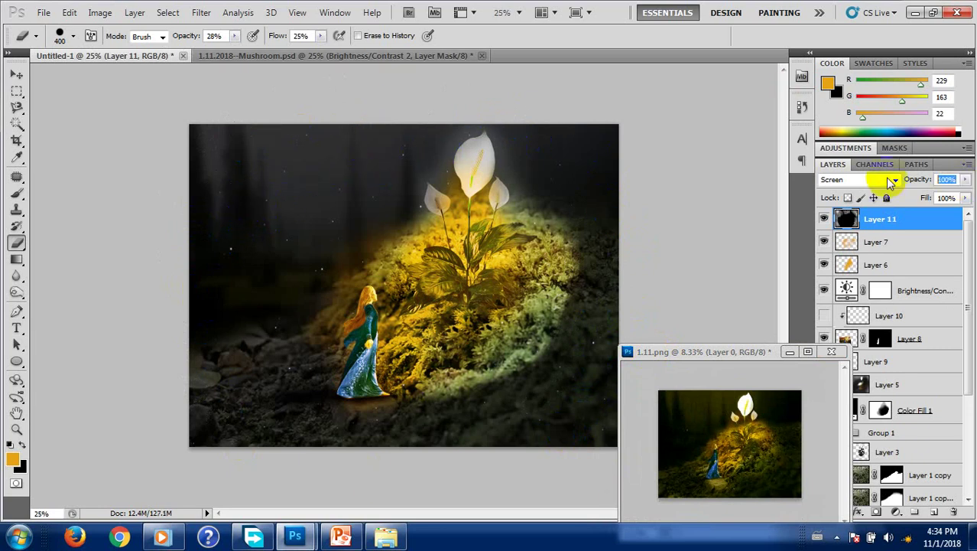
text(70)
key(Return)
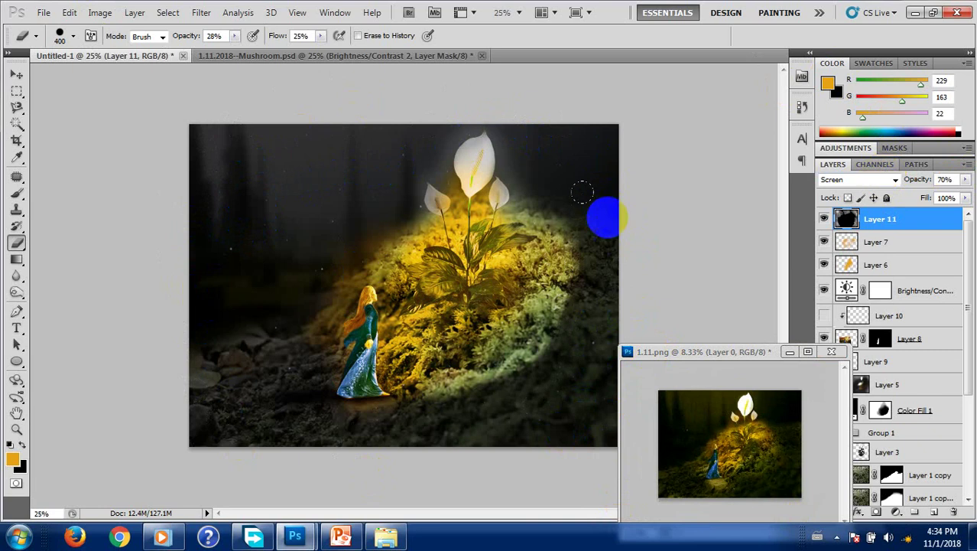
key(v)
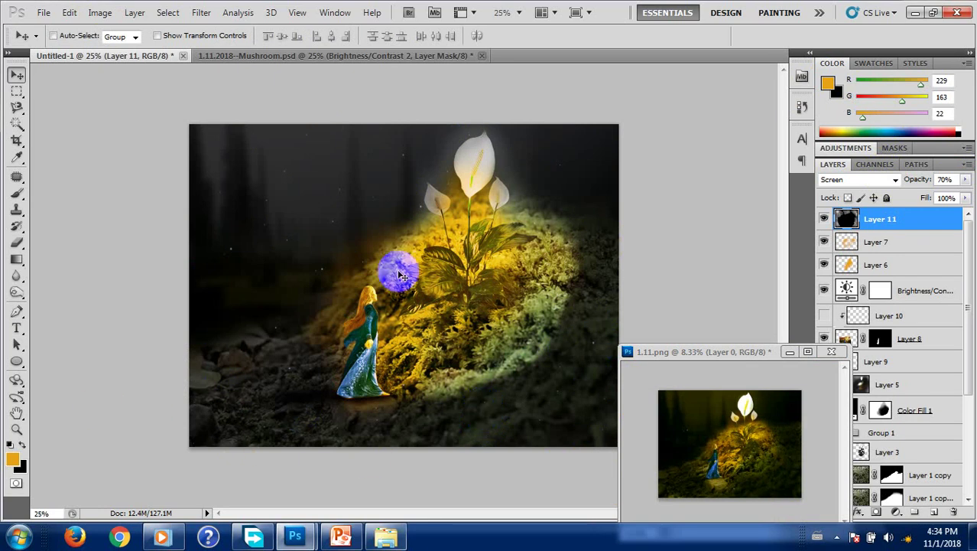
Blur the moss around the girl's feet and the lily's base using a 1000 px, 50%-strength Blur brush.
click(17, 275)
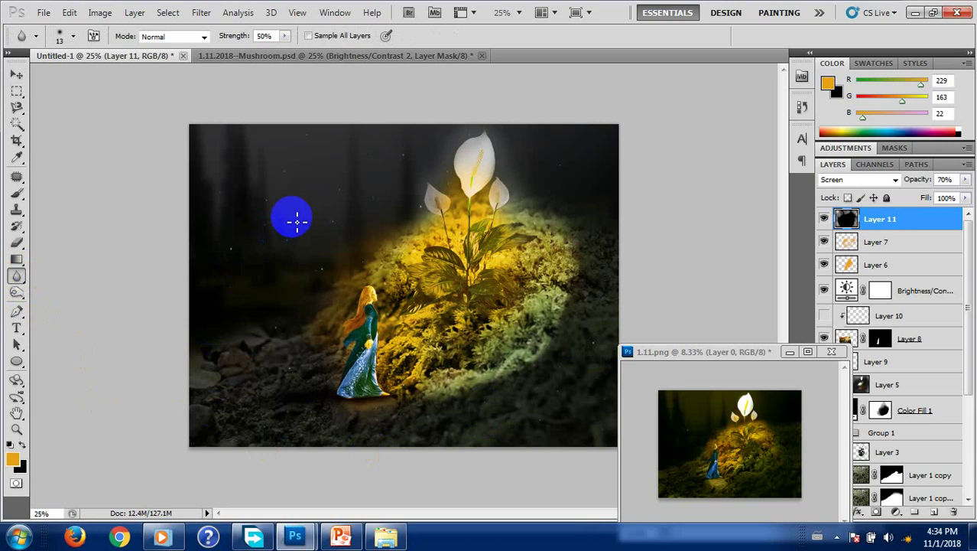
key(bracketright)
key(bracketright)
key(bracketright)
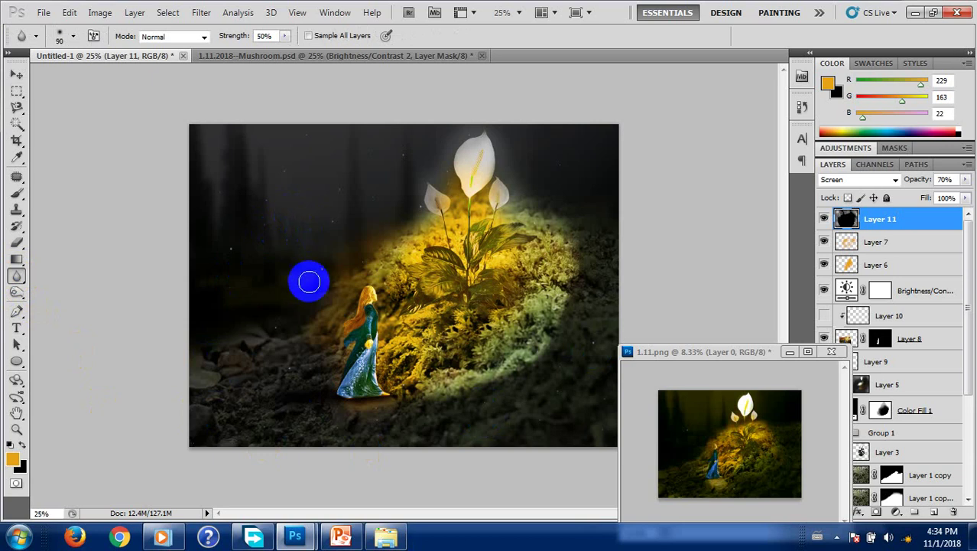
key(bracketright)
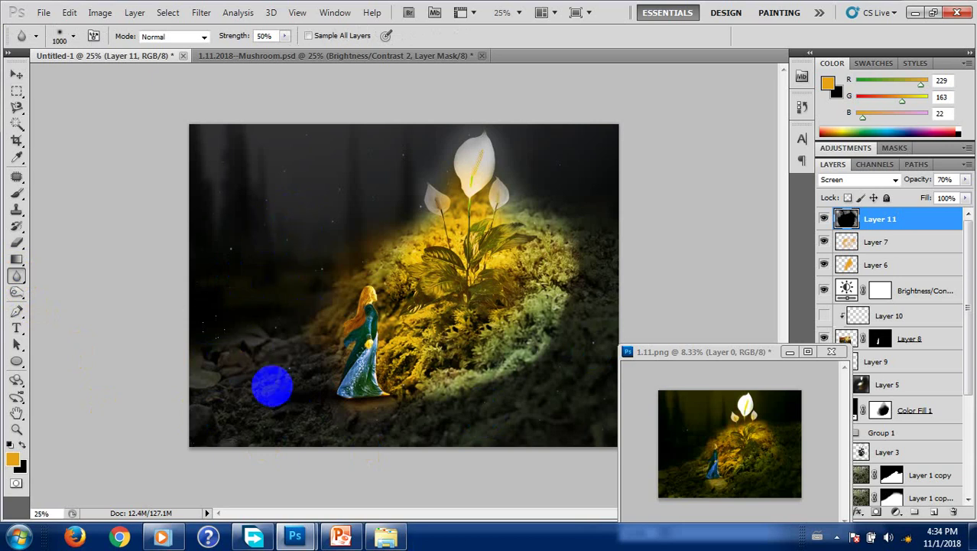
mouse_move(455, 388)
mouse_down()
mouse_move(451, 373)
mouse_move(562, 308)
mouse_move(553, 309)
mouse_up()
mouse_move(572, 301)
mouse_down()
mouse_move(573, 276)
mouse_move(581, 367)
mouse_move(552, 353)
mouse_move(570, 376)
mouse_move(505, 374)
mouse_move(528, 375)
mouse_move(559, 254)
mouse_move(533, 351)
mouse_move(418, 400)
mouse_move(305, 414)
mouse_move(368, 425)
mouse_move(395, 371)
mouse_move(405, 378)
mouse_up()
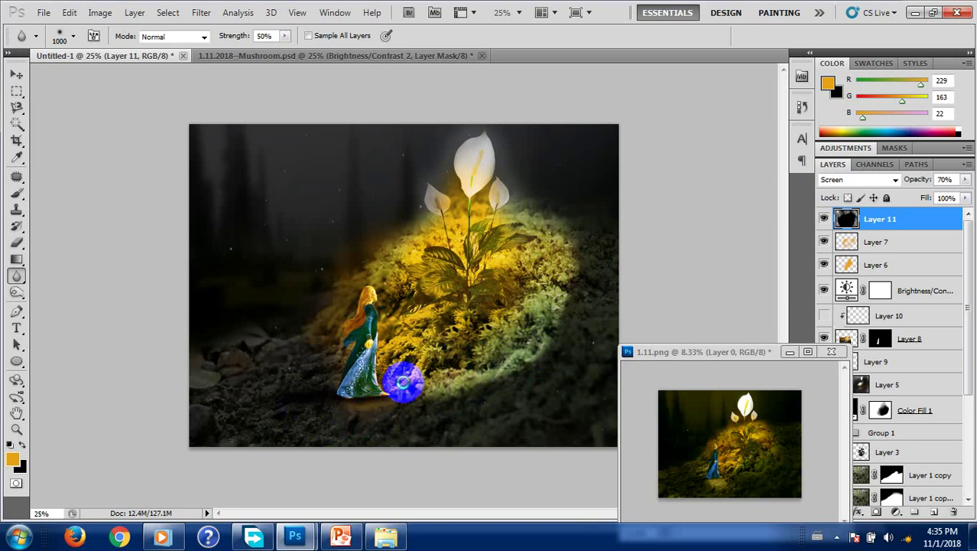
mouse_move(409, 388)
mouse_down()
mouse_move(438, 404)
mouse_move(410, 397)
mouse_move(421, 410)
mouse_move(453, 393)
mouse_move(410, 390)
mouse_move(474, 378)
mouse_up()
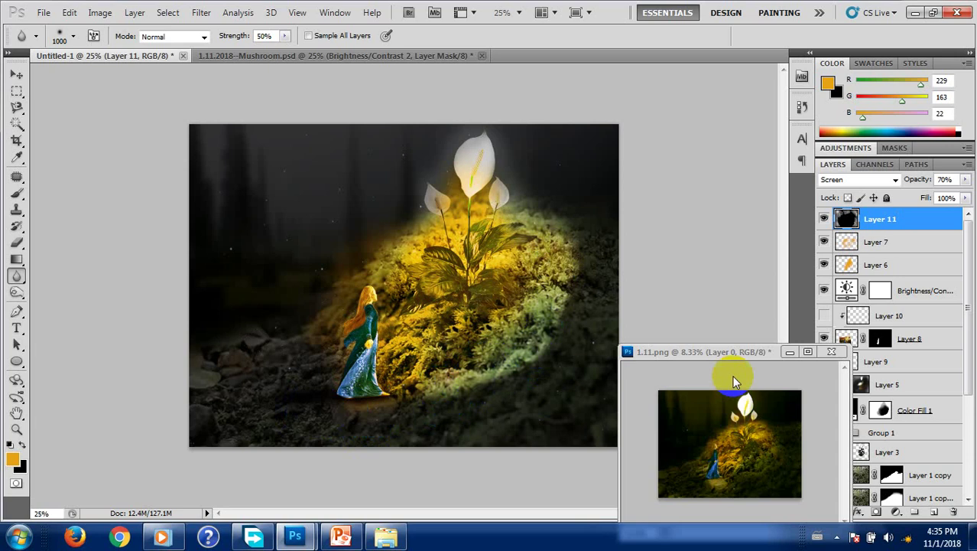
mouse_move(512, 289)
mouse_down()
mouse_move(370, 280)
mouse_move(229, 137)
mouse_move(324, 189)
mouse_move(246, 212)
mouse_up()
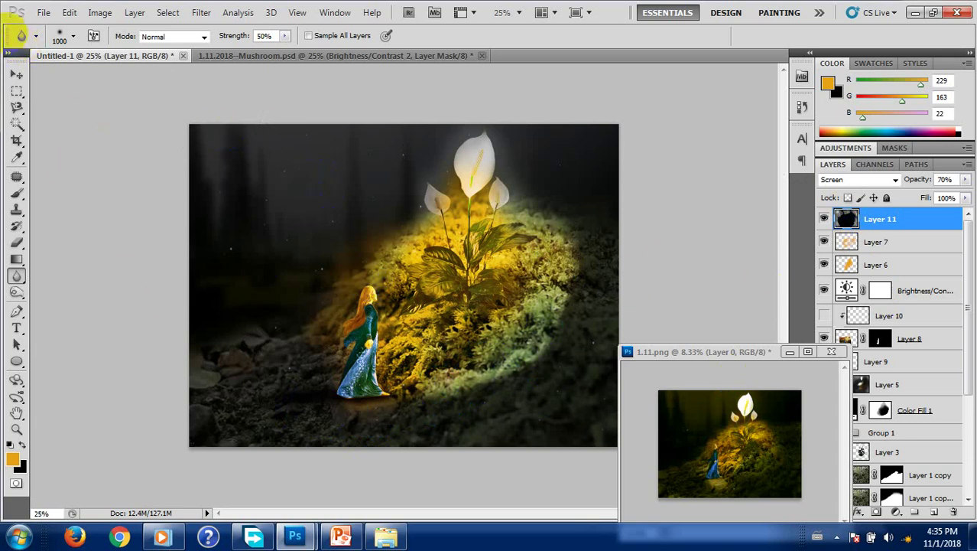
mouse_move(415, 135)
mouse_down()
mouse_move(585, 393)
mouse_move(399, 205)
mouse_move(523, 353)
mouse_move(507, 325)
mouse_up()
drag(393, 255, 472, 229)
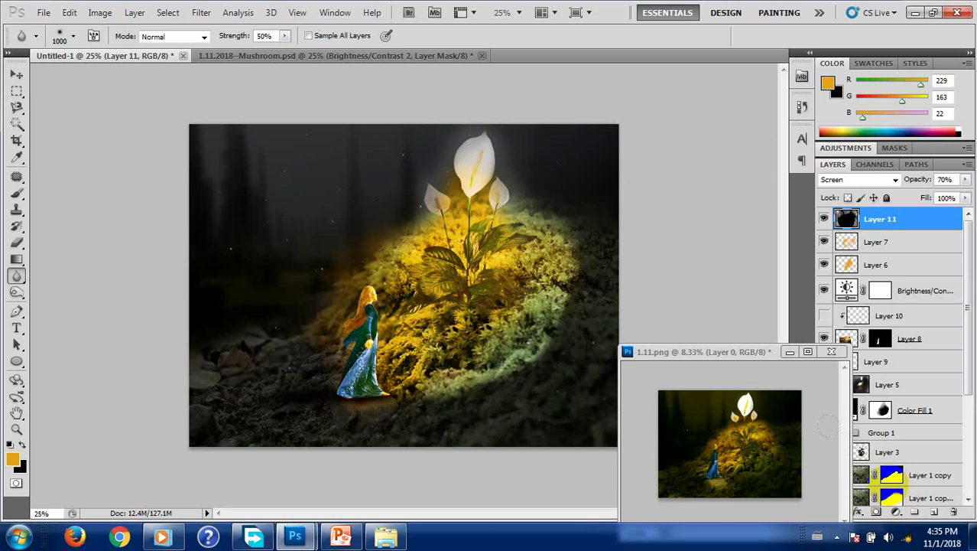
Add a Levels adjustment layer above Layer 3 and set its Blue channel to 54/1.00/206.
key(v)
click(887, 452)
click(896, 511)
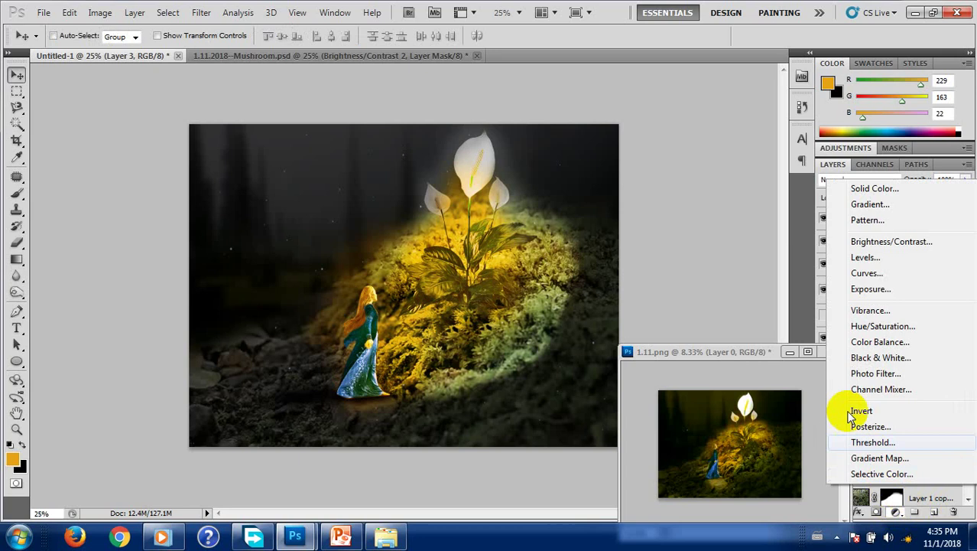
click(867, 258)
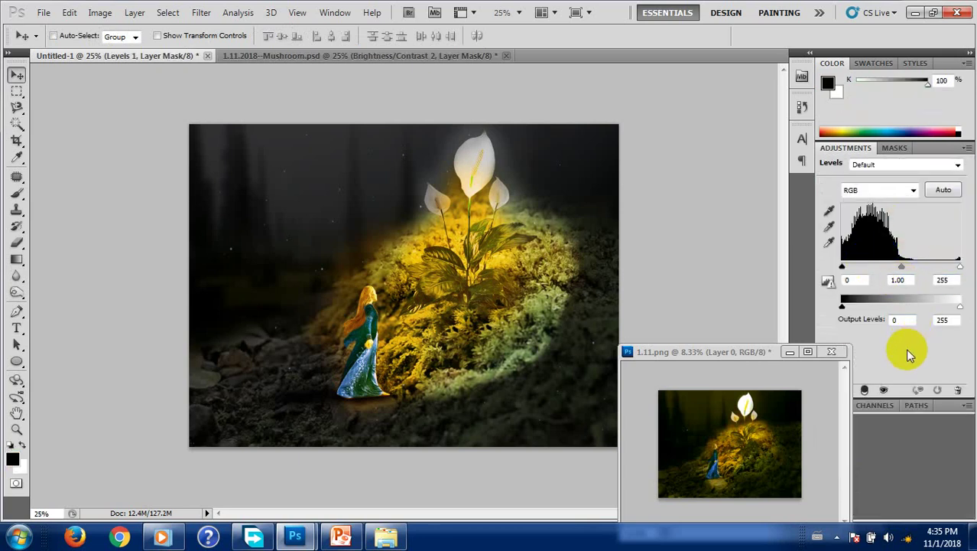
click(874, 192)
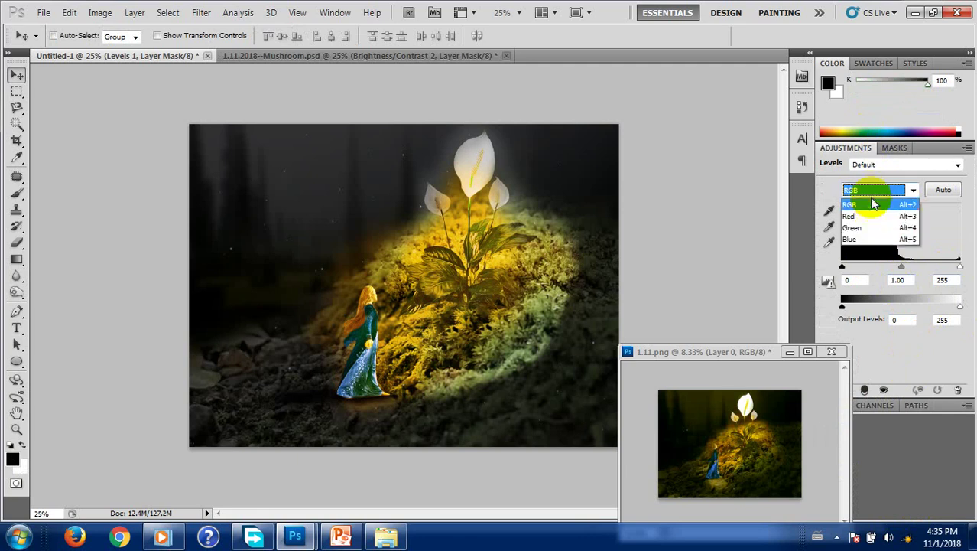
click(862, 239)
click(839, 280)
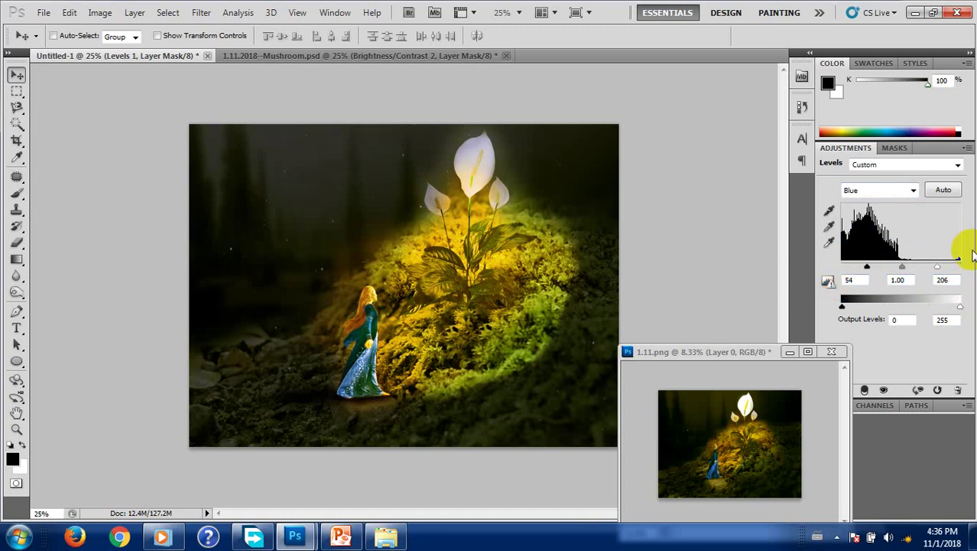
Set the Levels Green white point to 244 and the Red channel to 12/1.09/223.
click(893, 191)
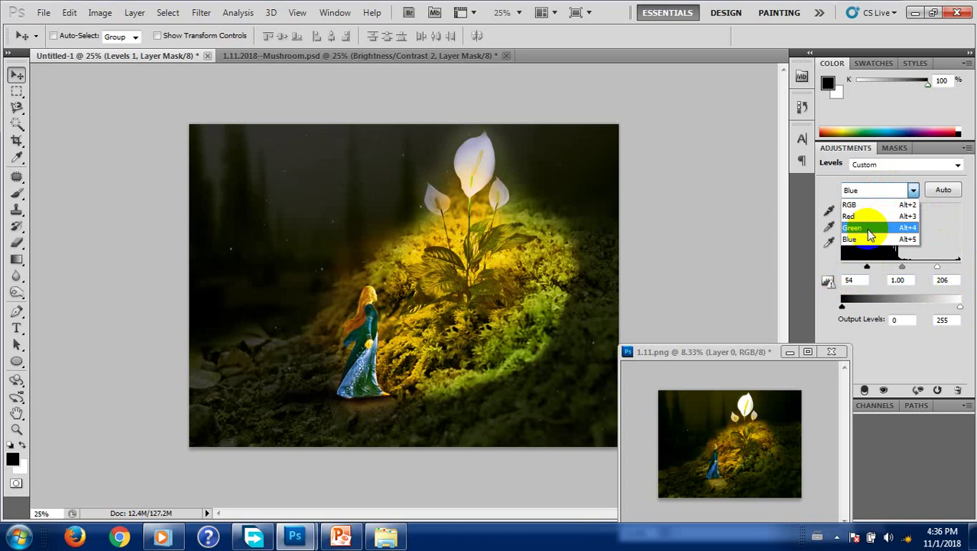
click(869, 229)
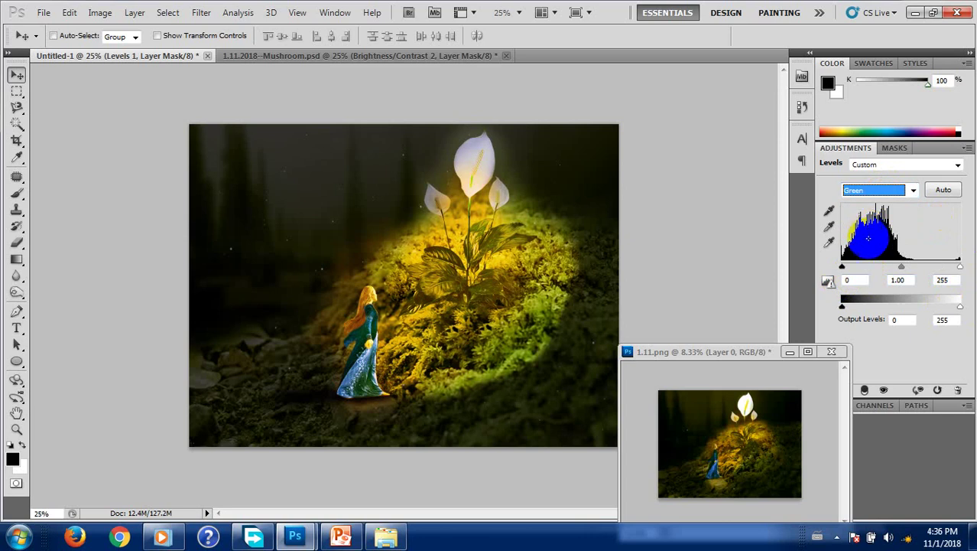
click(900, 279)
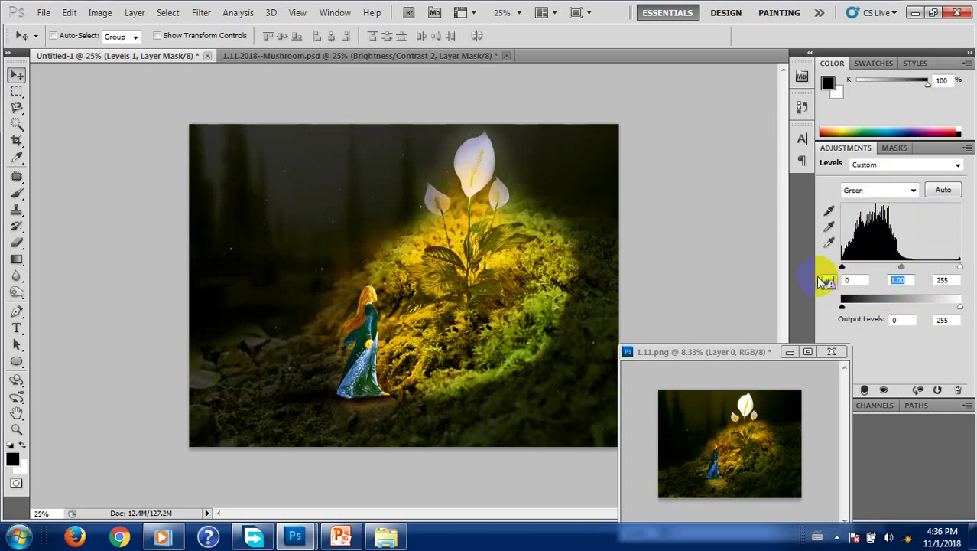
click(945, 279)
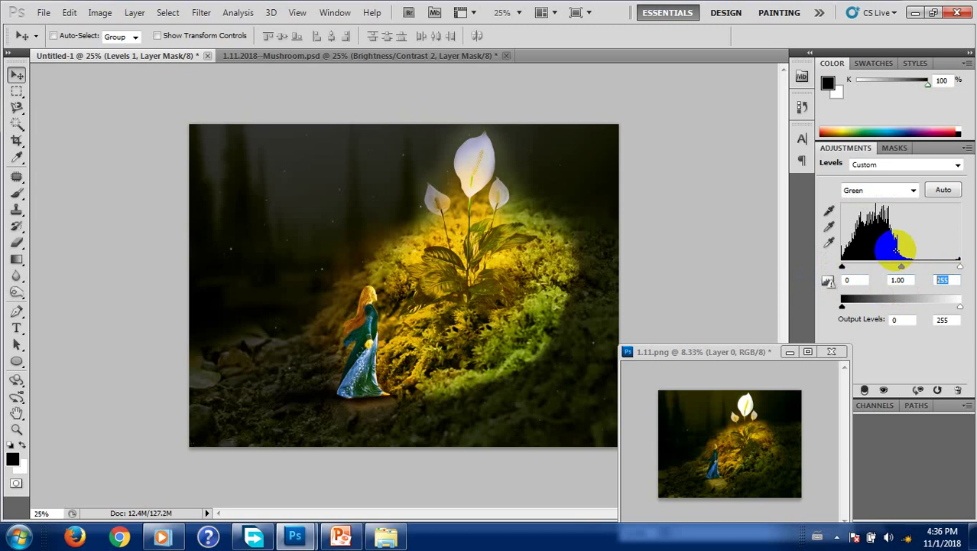
text(244)
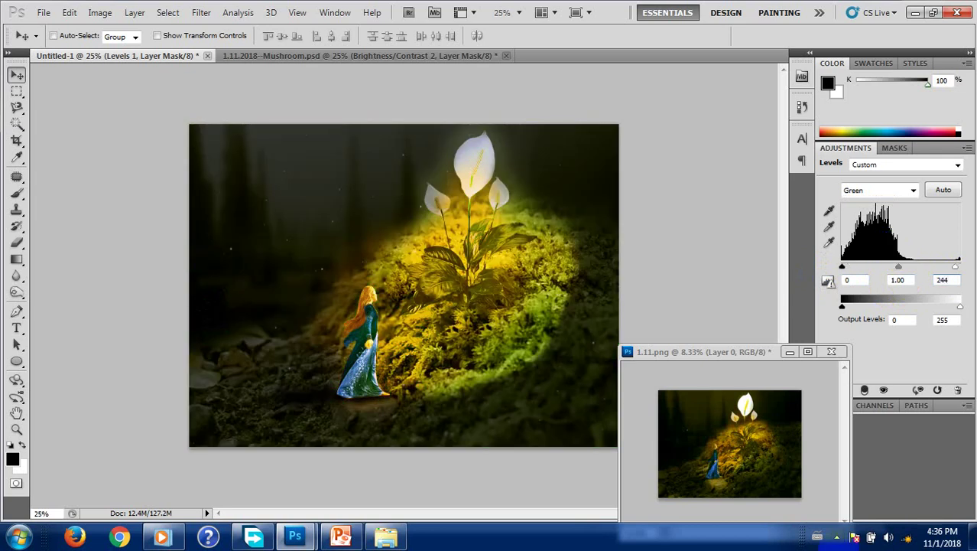
click(857, 192)
click(855, 209)
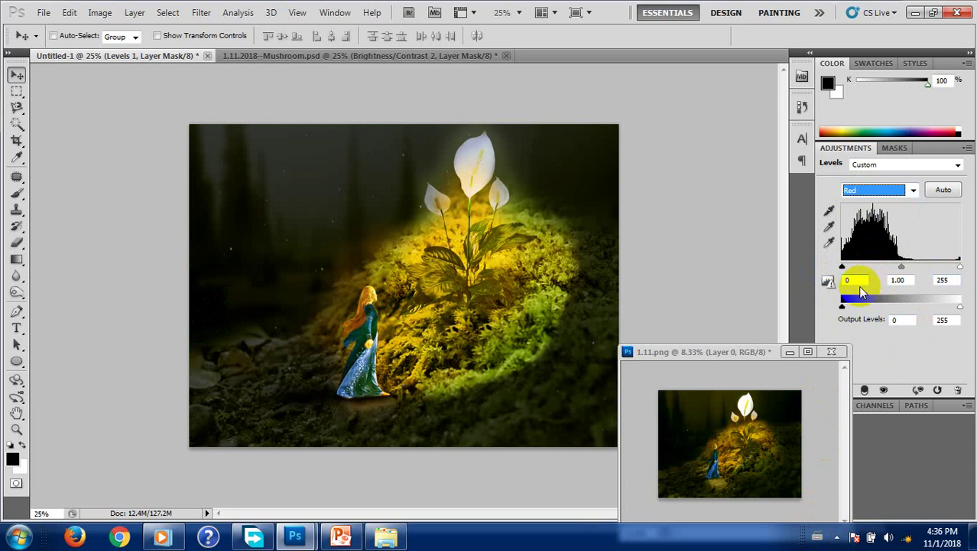
key(Tab)
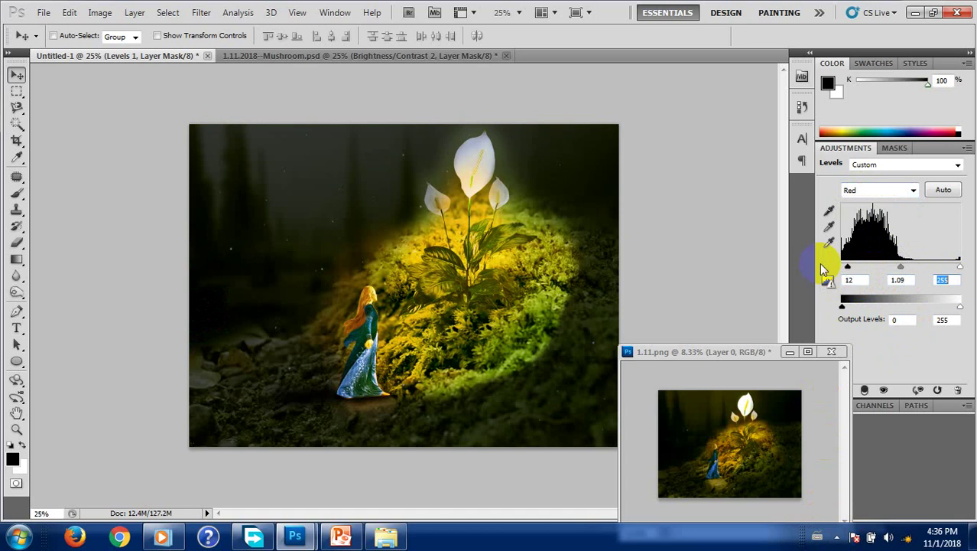
text(23)
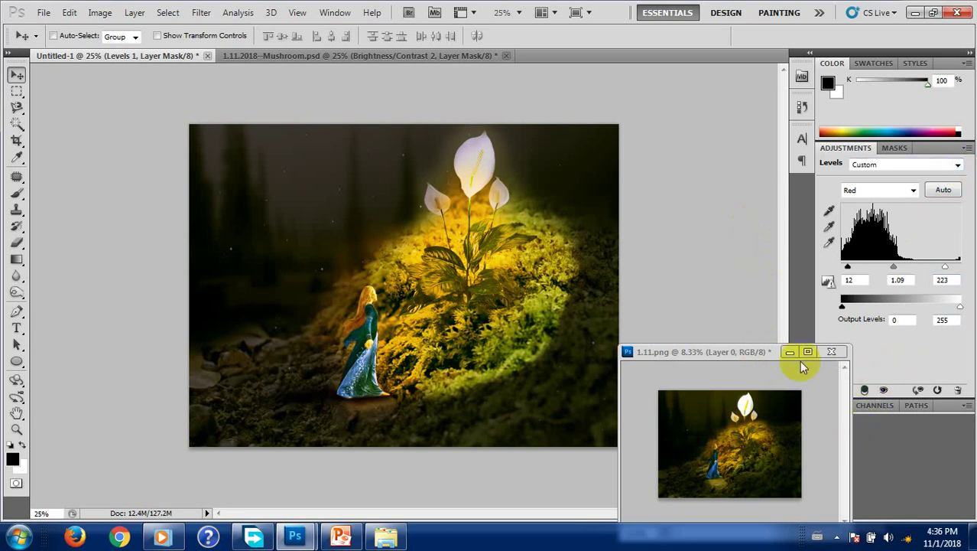
Move the 1.11.png reference window aside and select Color Fill 1 in the composite.
drag(734, 350, 662, 349)
click(839, 411)
mouse_move(657, 443)
mouse_down()
mouse_move(522, 287)
mouse_move(456, 273)
mouse_move(665, 368)
mouse_up()
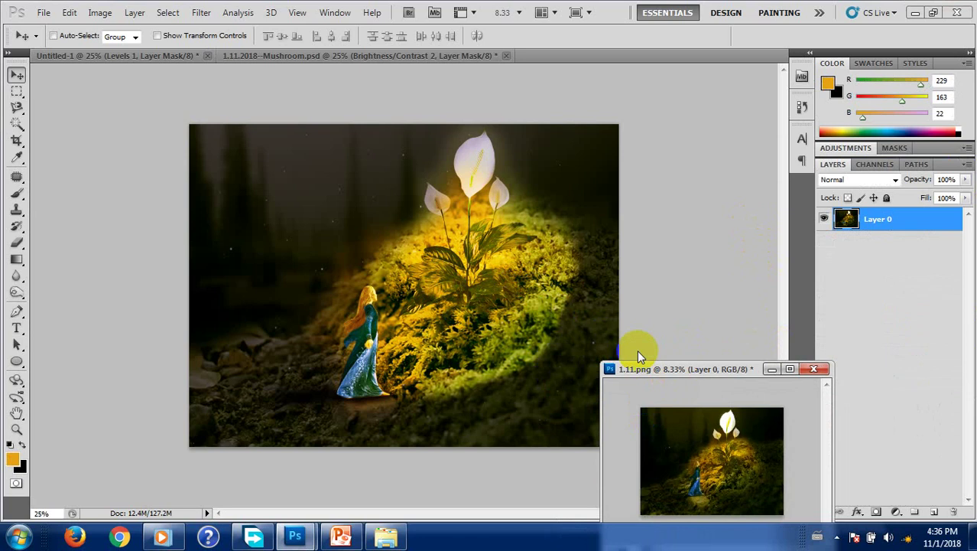
mouse_move(563, 324)
mouse_down()
mouse_move(470, 363)
mouse_move(546, 314)
mouse_up()
click(841, 410)
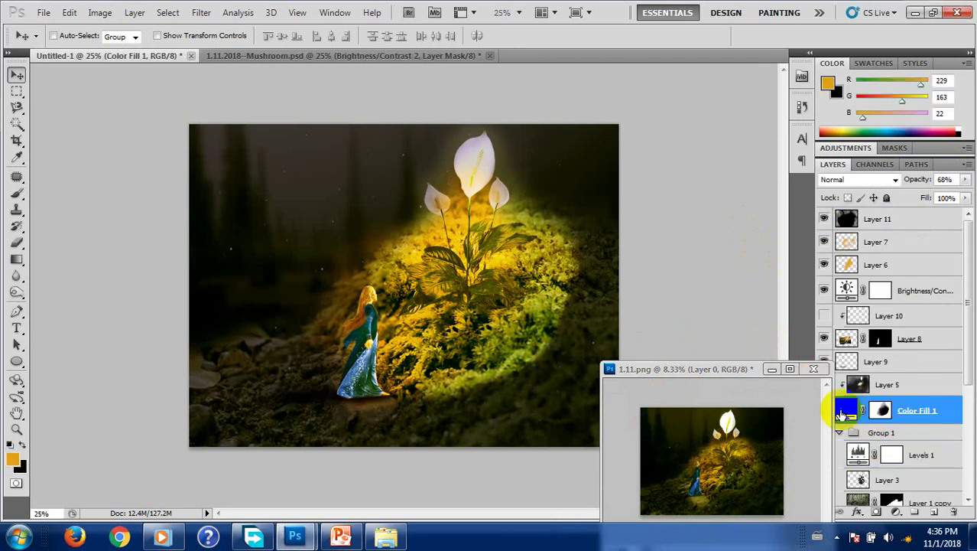
drag(762, 373, 726, 387)
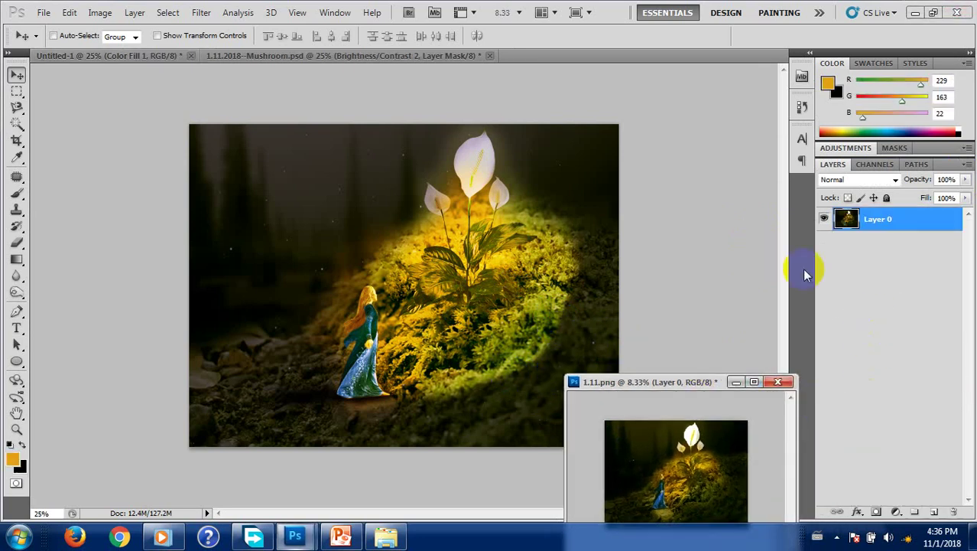
click(699, 253)
Toggle Color Fill 1 on and off to compare, then delete the layer.
click(826, 410)
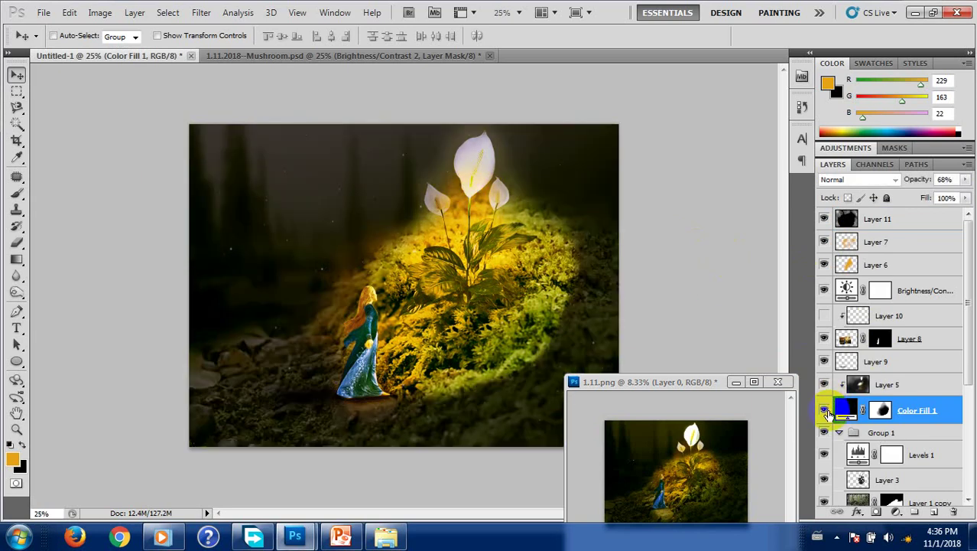
click(826, 410)
click(825, 411)
click(826, 411)
click(826, 410)
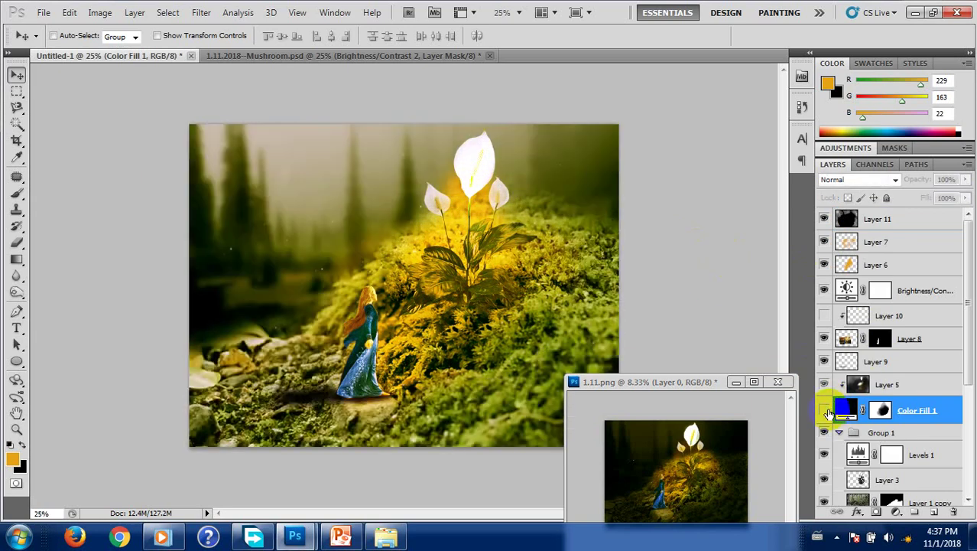
click(941, 411)
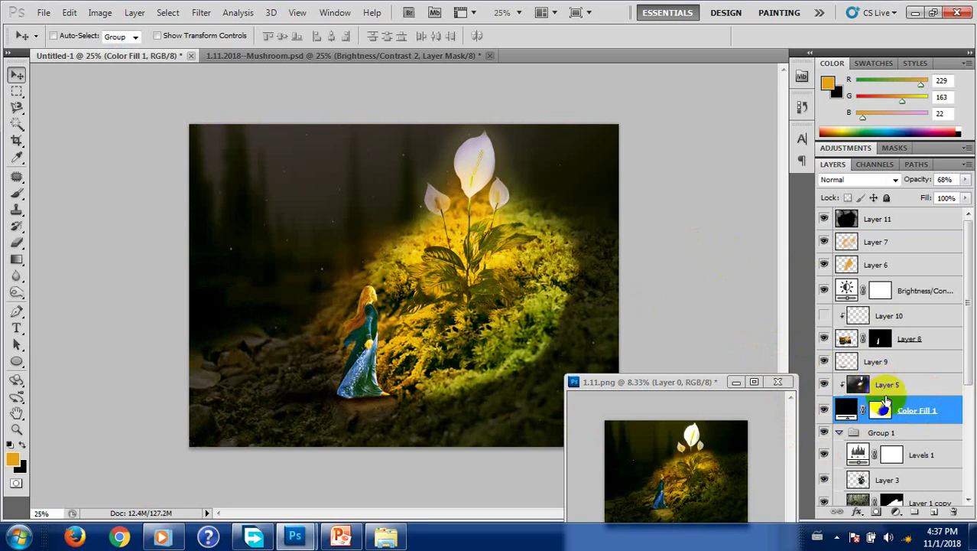
key(Delete)
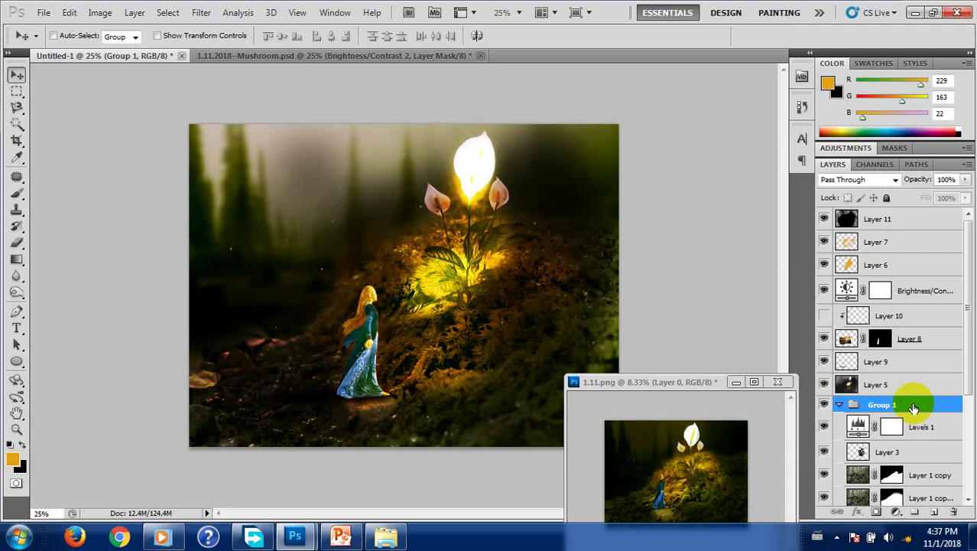
Add a black (000000) Solid Color fill layer in Group 1 and target its mask.
right_click(912, 406)
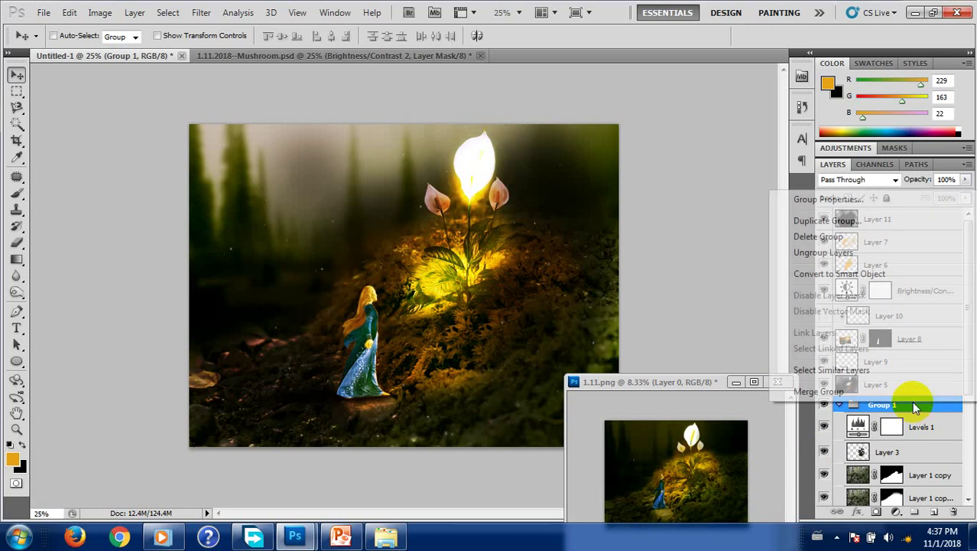
click(896, 517)
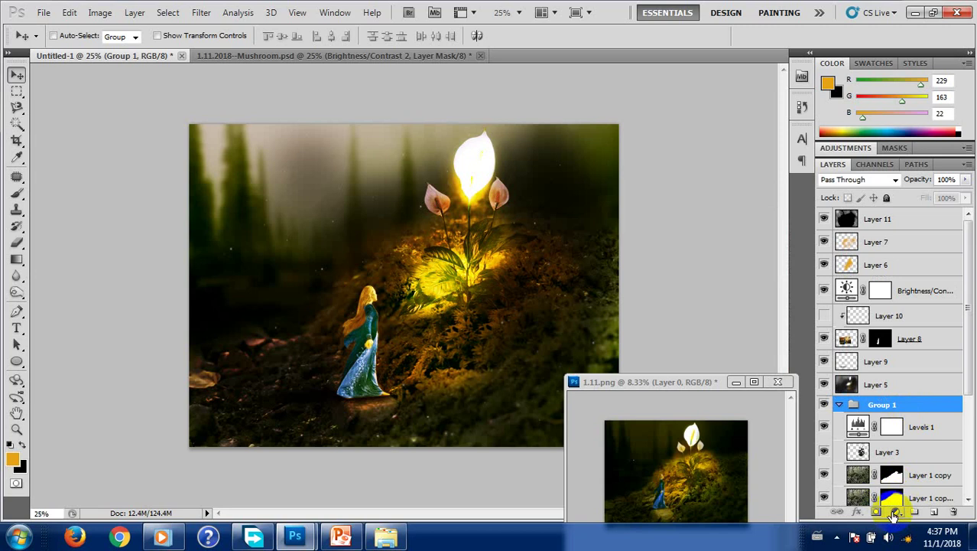
click(894, 514)
click(871, 213)
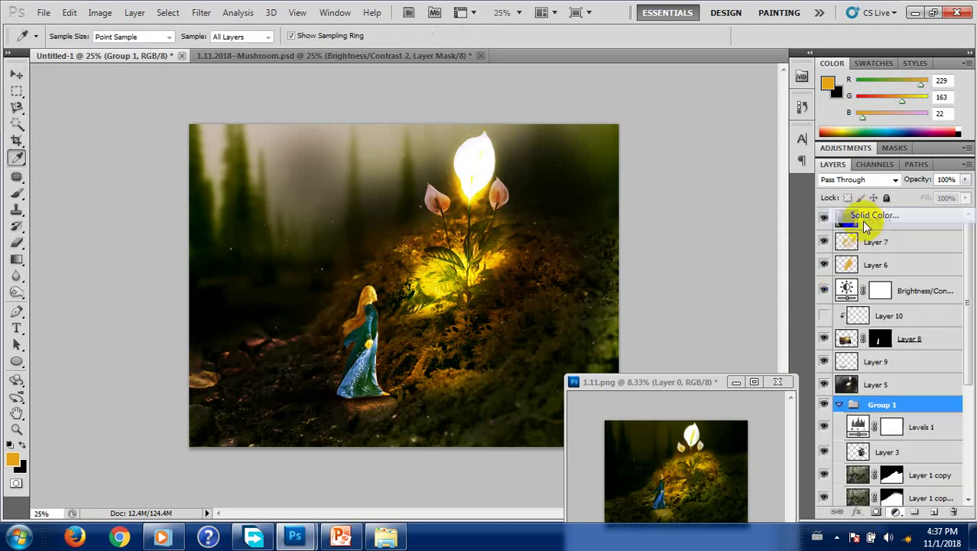
drag(655, 299, 676, 305)
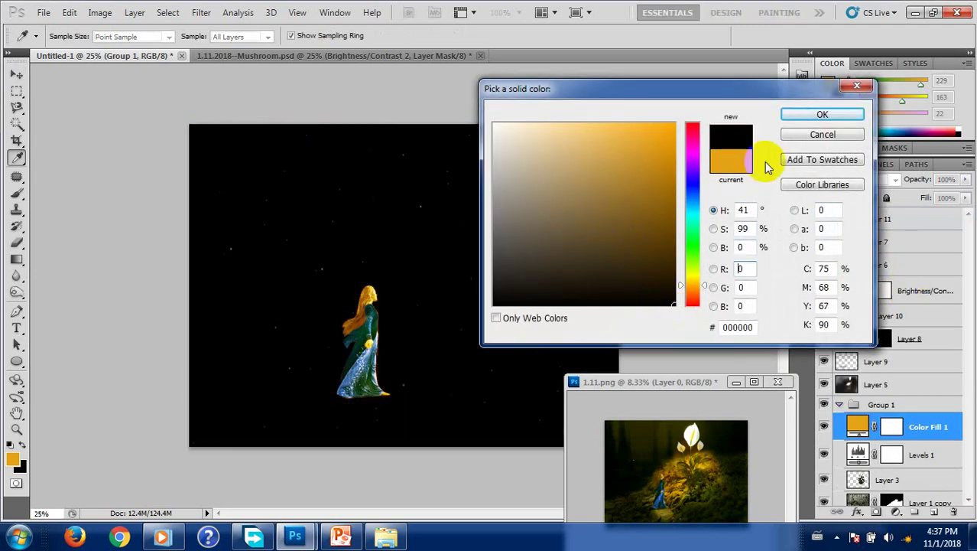
click(799, 116)
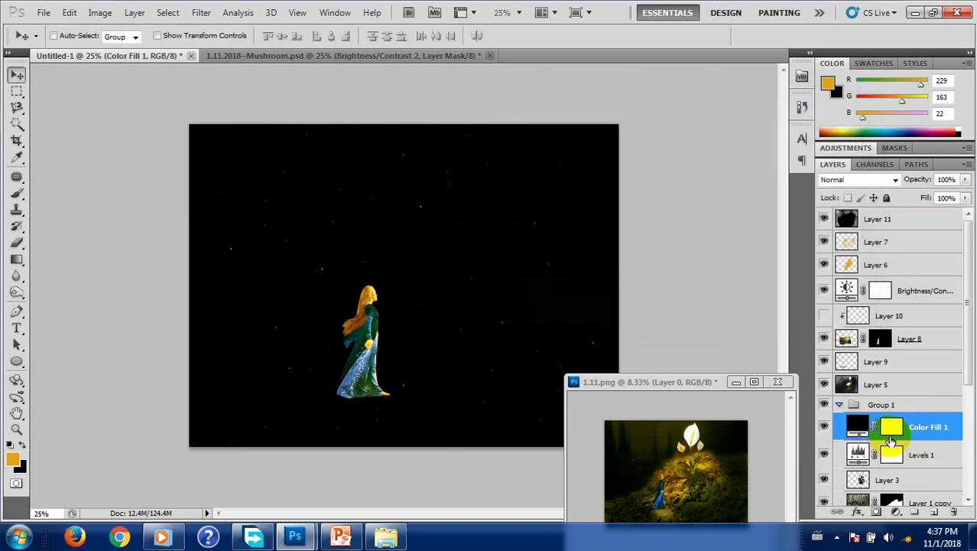
click(891, 434)
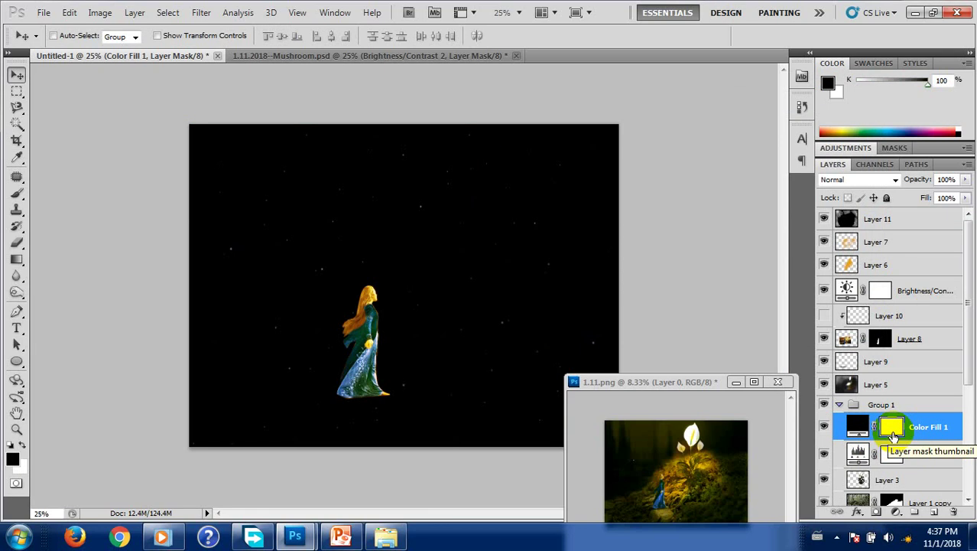
Switch to a 30%-opacity brush and set Color Fill 1's layer opacity to 68%.
key(b)
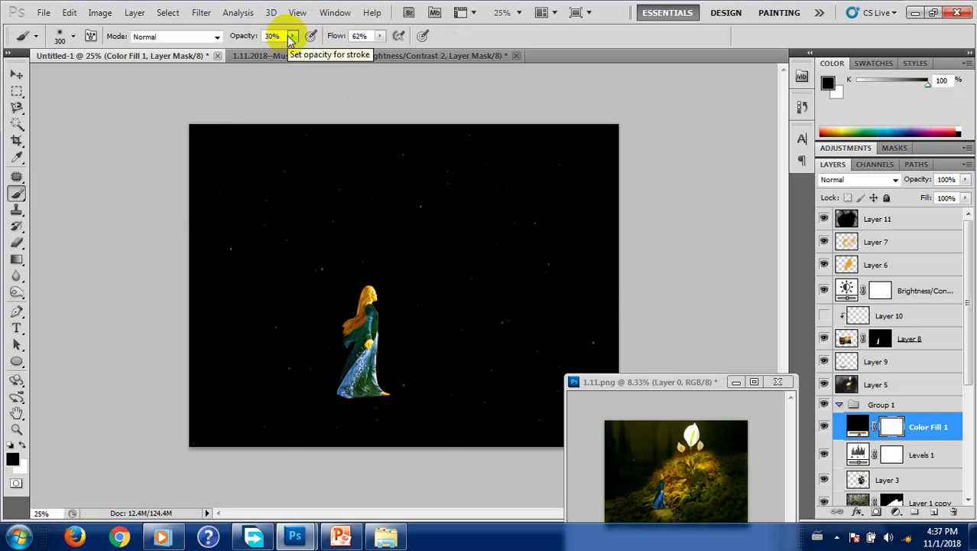
drag(504, 229, 437, 309)
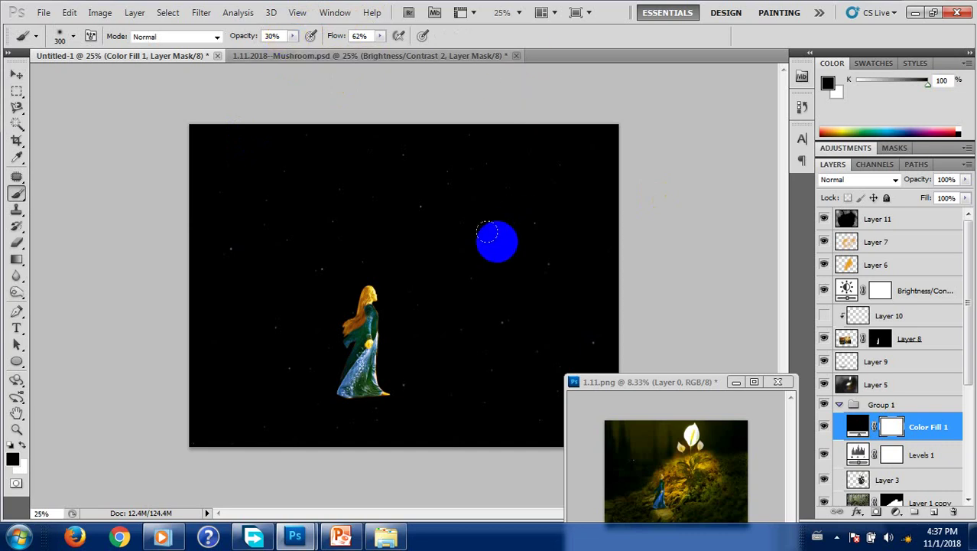
click(824, 315)
click(948, 179)
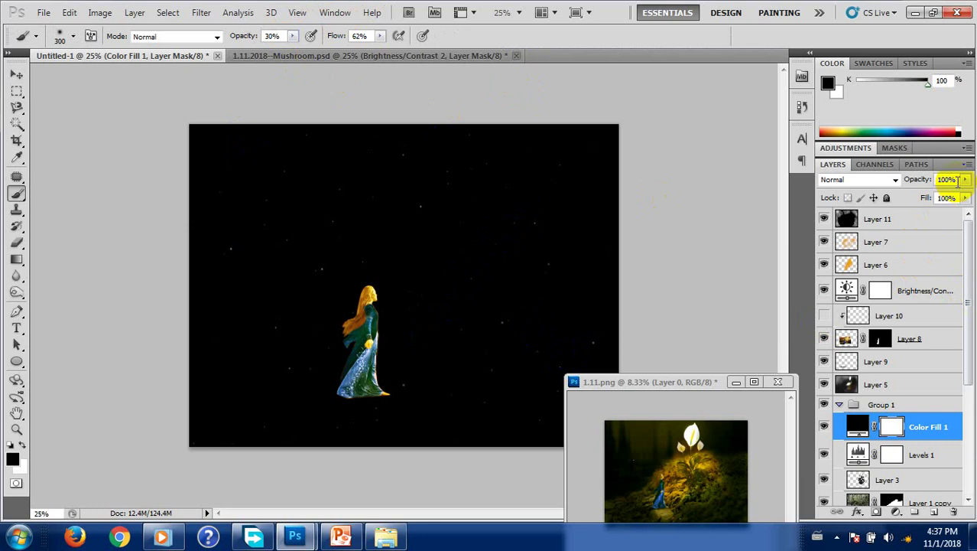
text(68)
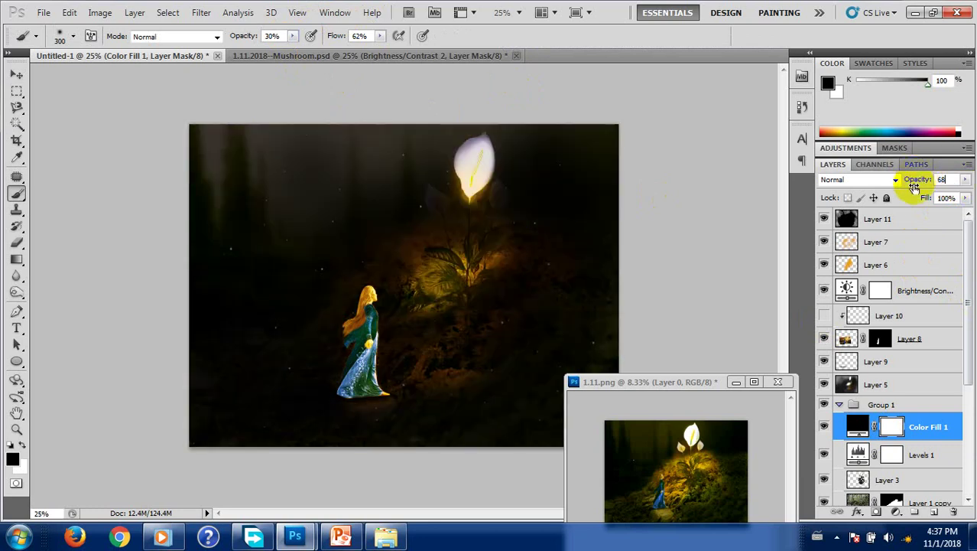
Paint the Color Fill 1 mask to reveal the lily, plant base and surrounding ground.
mouse_move(559, 221)
mouse_down()
mouse_move(493, 268)
mouse_move(530, 352)
mouse_move(565, 307)
mouse_move(571, 324)
mouse_move(570, 295)
mouse_move(596, 299)
mouse_move(508, 381)
mouse_move(576, 356)
mouse_move(558, 382)
mouse_move(559, 285)
mouse_move(492, 273)
mouse_move(477, 164)
mouse_move(452, 280)
mouse_move(458, 344)
mouse_move(396, 370)
mouse_move(476, 393)
mouse_move(447, 410)
mouse_move(519, 361)
mouse_move(393, 386)
mouse_move(432, 266)
mouse_move(375, 304)
mouse_move(402, 341)
mouse_move(417, 310)
mouse_move(389, 243)
mouse_move(450, 277)
mouse_up()
drag(461, 184, 465, 157)
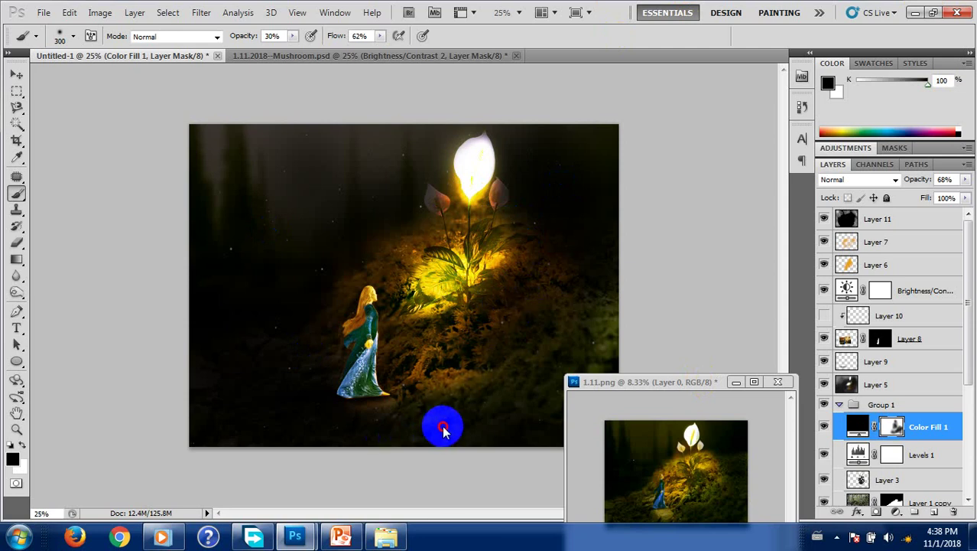
drag(468, 356, 502, 429)
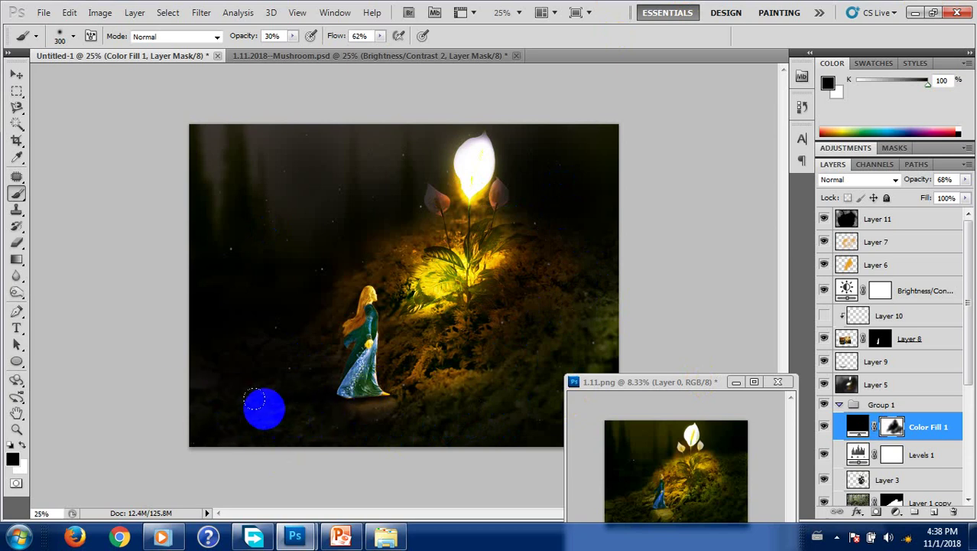
mouse_move(330, 410)
mouse_down()
mouse_move(309, 414)
mouse_move(298, 389)
mouse_up()
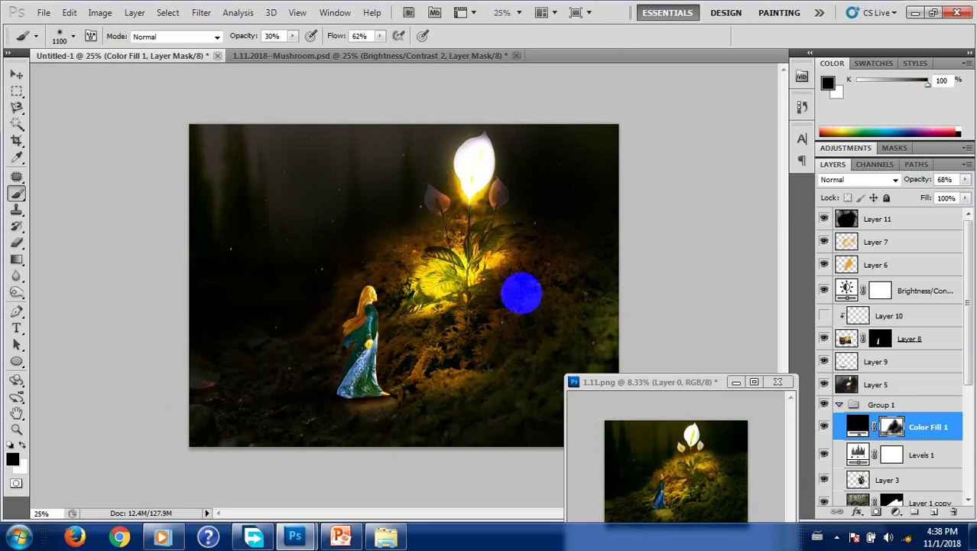
mouse_move(453, 317)
mouse_down()
mouse_move(485, 336)
mouse_move(575, 332)
mouse_up()
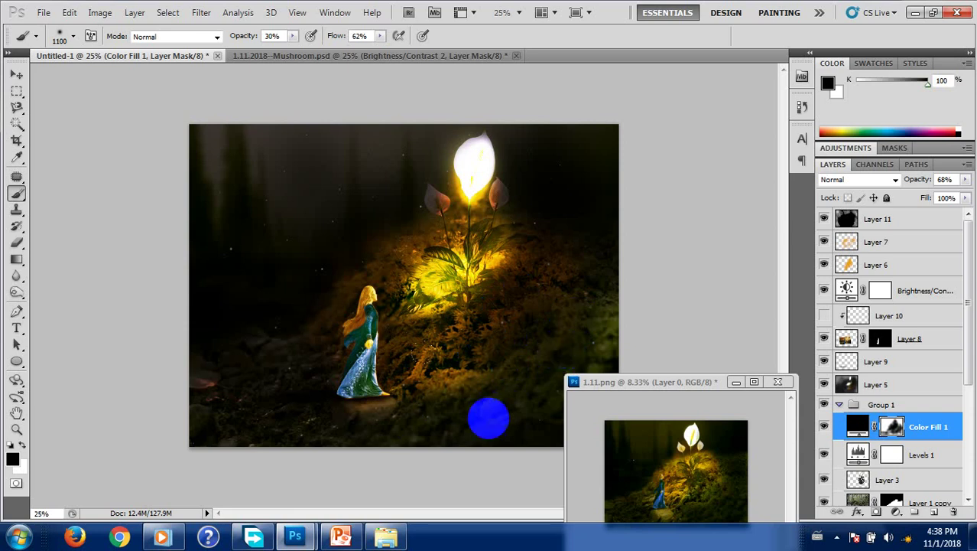
mouse_move(489, 411)
mouse_down()
mouse_move(476, 406)
mouse_move(520, 401)
mouse_up()
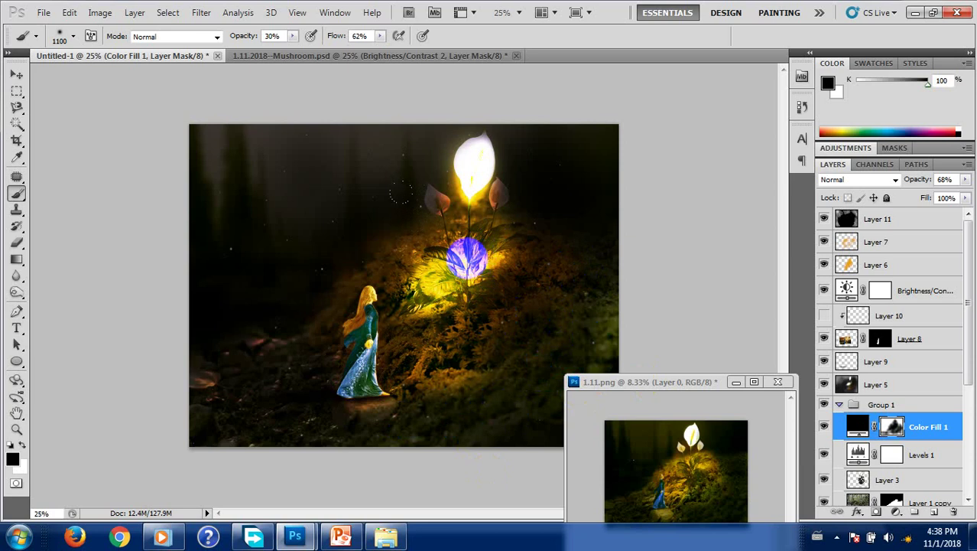
drag(400, 192, 469, 247)
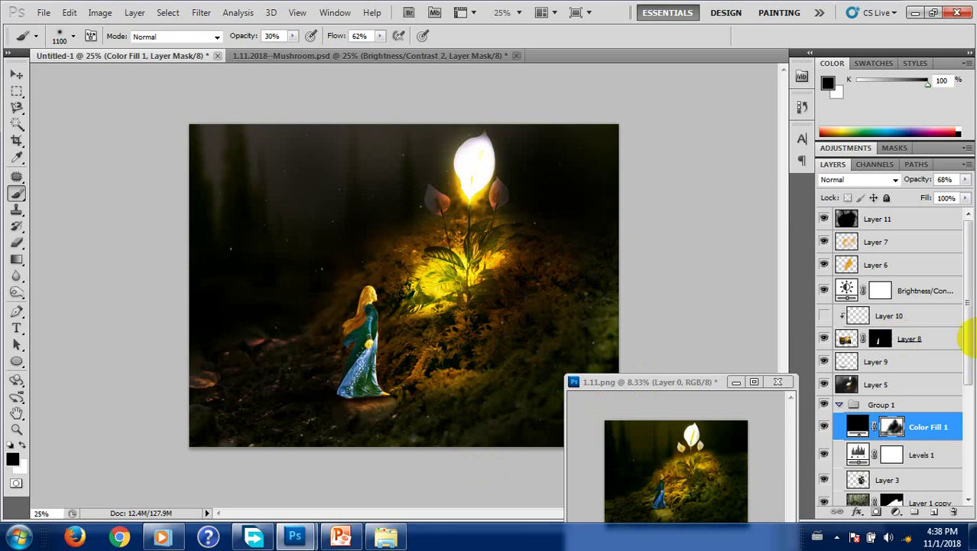
mouse_move(387, 264)
mouse_down()
mouse_move(428, 266)
mouse_move(417, 234)
mouse_up()
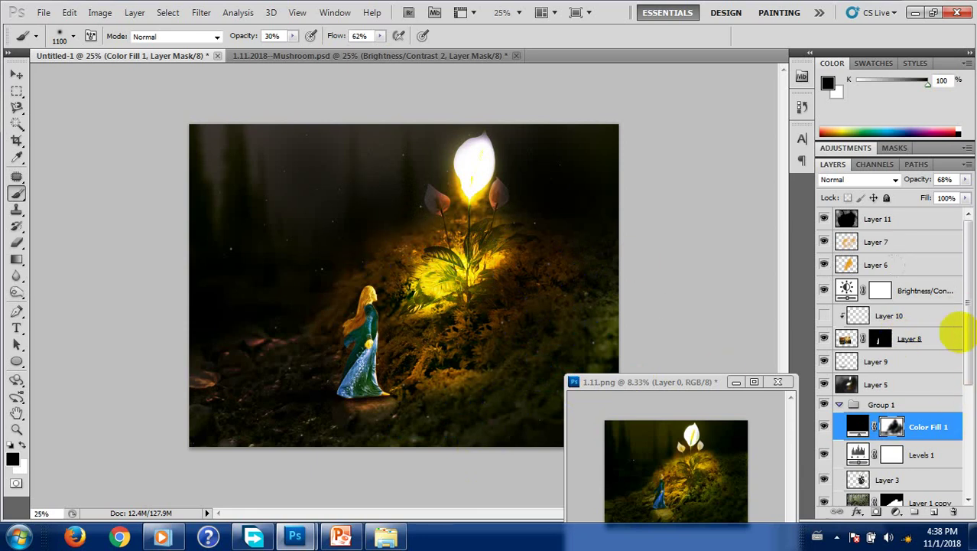
mouse_move(506, 233)
mouse_down()
mouse_move(530, 190)
mouse_move(508, 295)
mouse_move(489, 250)
mouse_up()
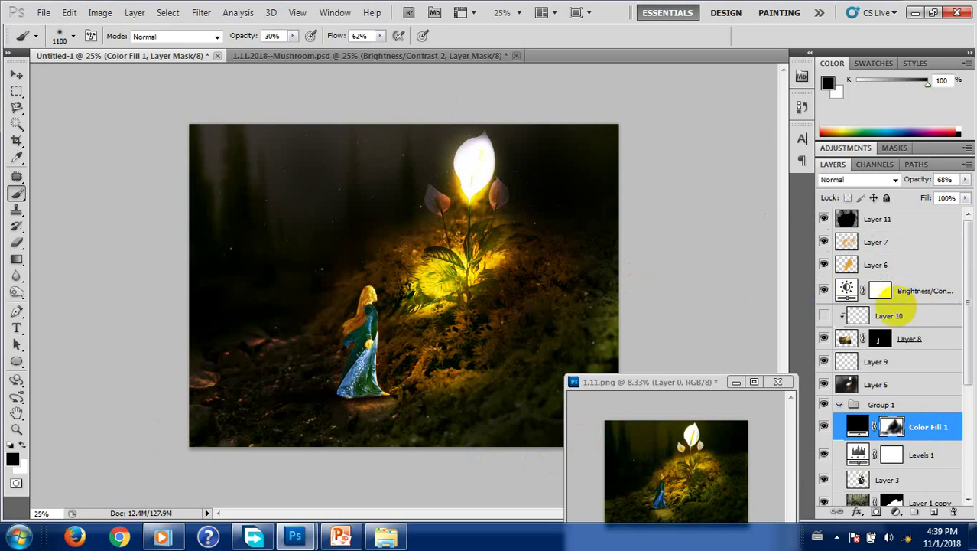
click(413, 318)
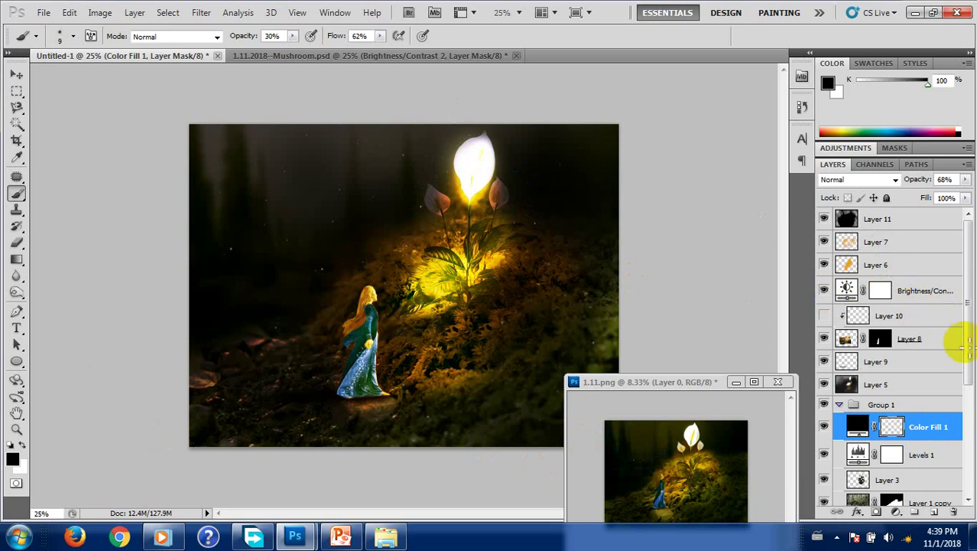
Paint a few brush strokes on Layer 8 across the mound near the plant.
ctrl+click(478, 319)
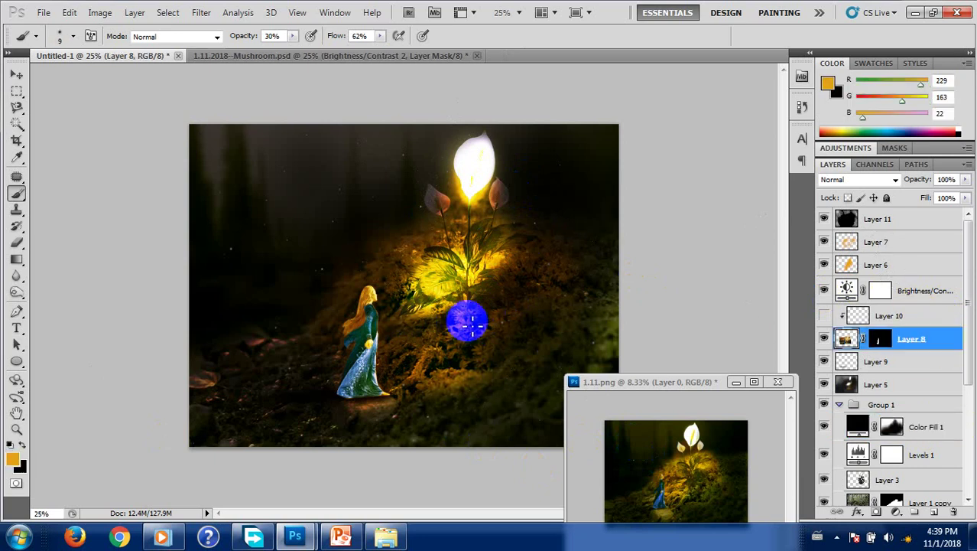
click(561, 301)
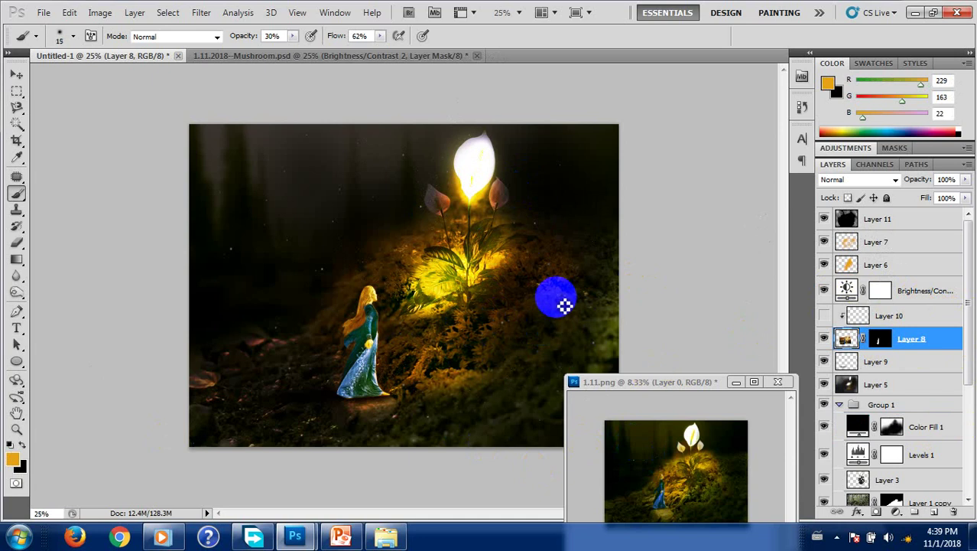
drag(560, 303, 507, 306)
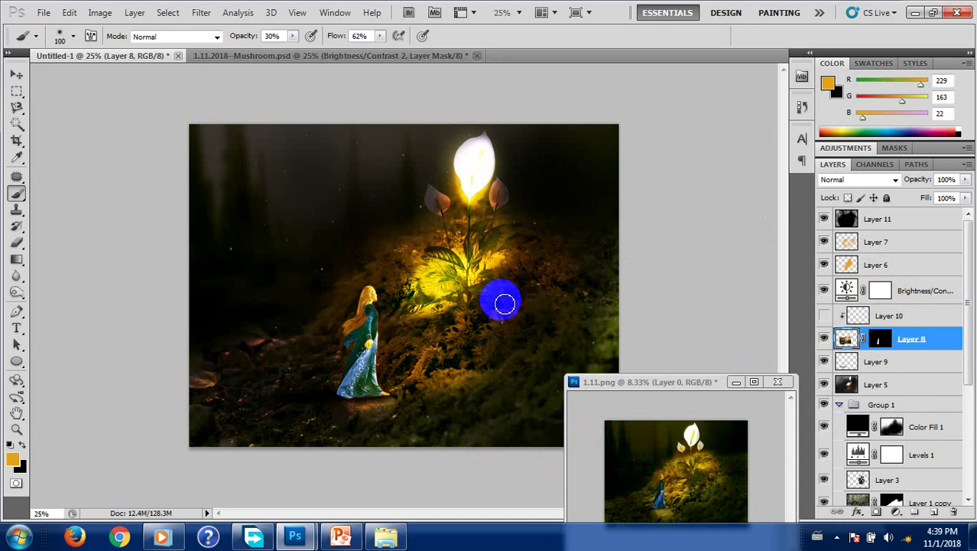
key(bracketright)
key(bracketright)
key(bracketright)
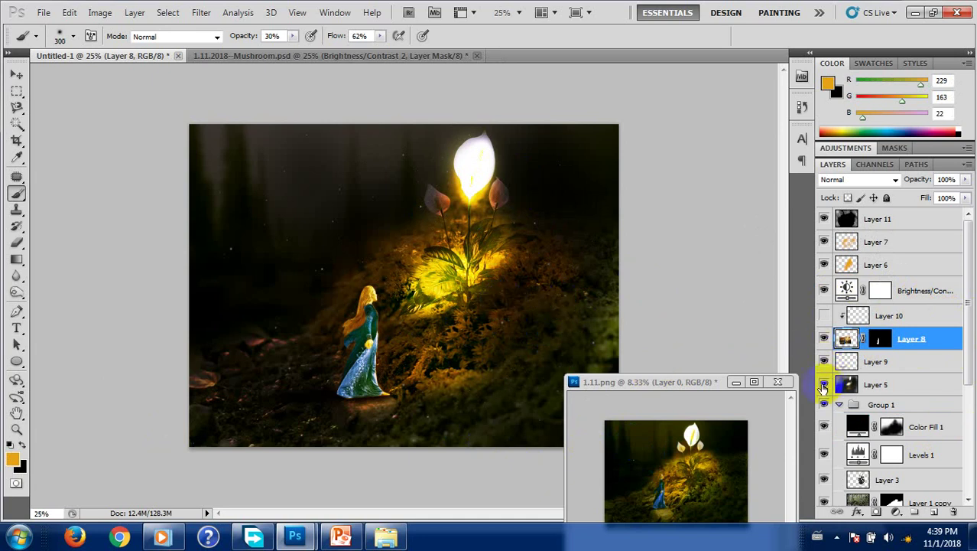
Toggle Layer 5's visibility repeatedly to compare the scene with and without it.
click(823, 386)
click(823, 386)
click(823, 386)
click(823, 385)
click(822, 385)
click(823, 385)
click(887, 386)
click(823, 385)
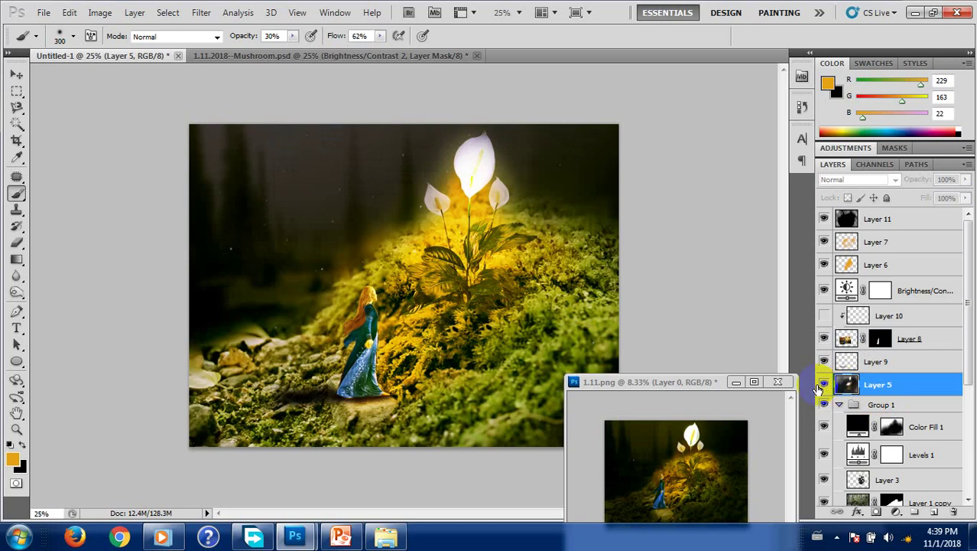
click(823, 385)
click(822, 385)
Compare Color Fill 1 on and off, then send it to the bottom of Group 1.
click(891, 427)
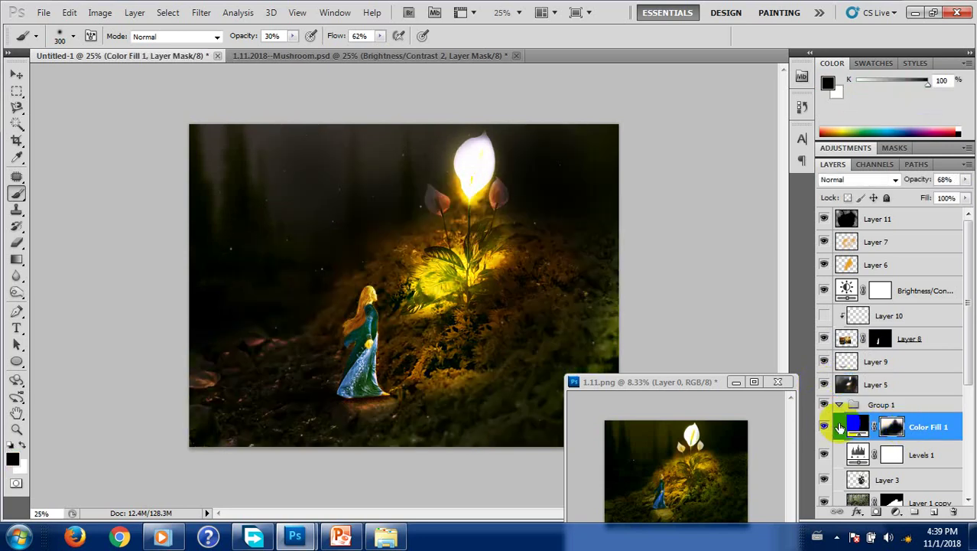
click(825, 427)
click(907, 432)
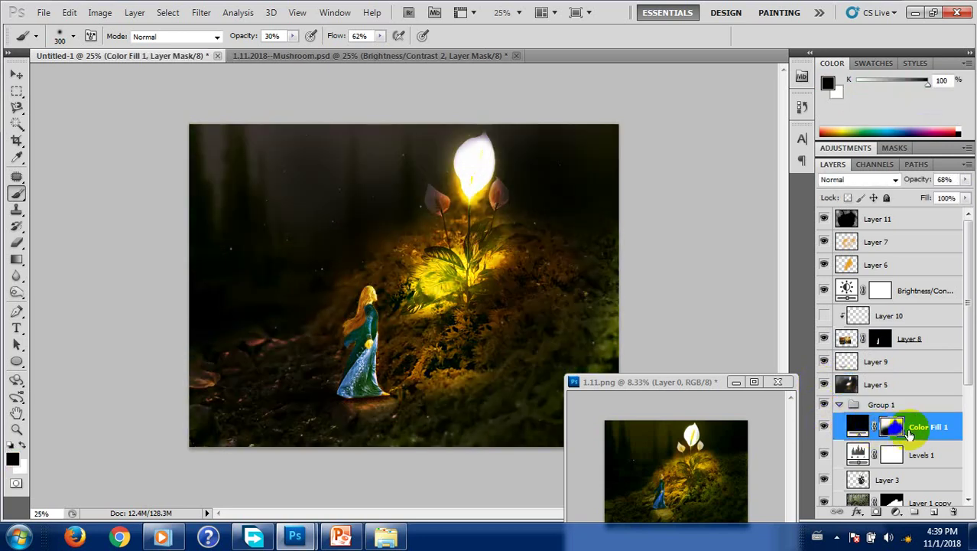
key(ctrl+shift+bracketleft)
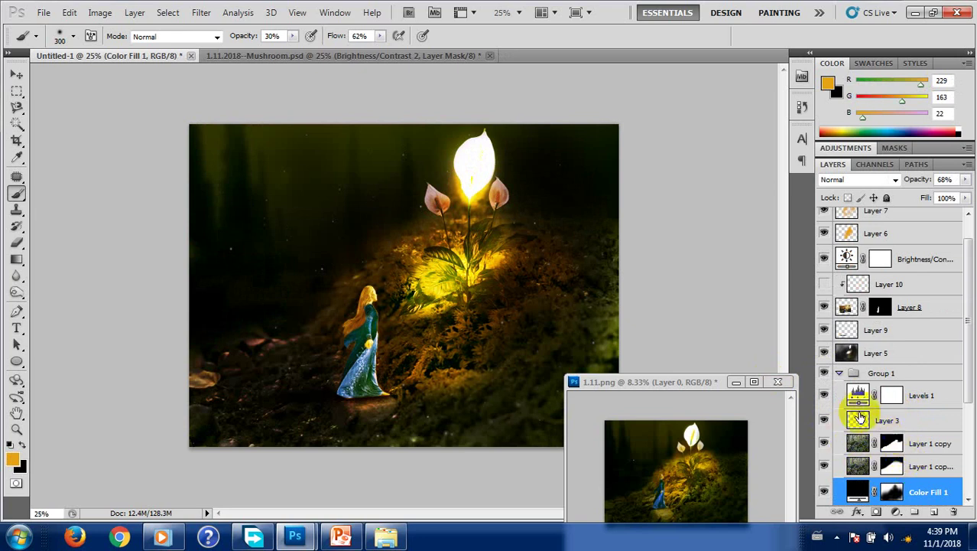
Drag Color Fill 1 out above Group 1, collapse the group, and paint its mask over the plant.
click(839, 374)
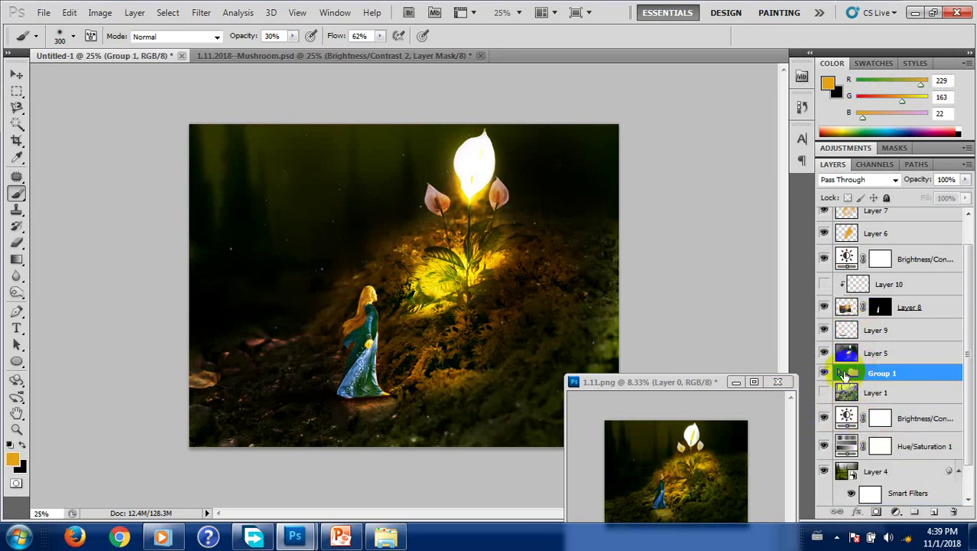
click(839, 373)
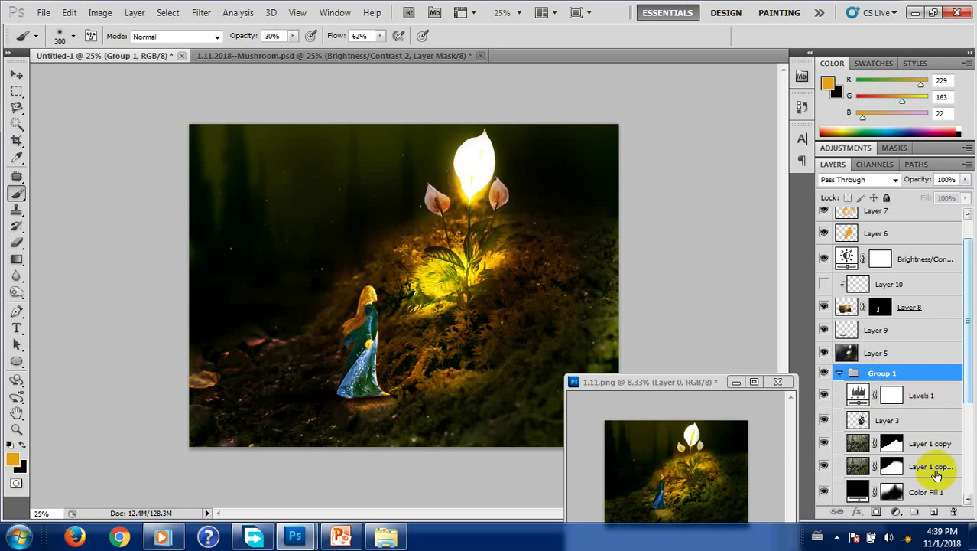
mouse_move(927, 491)
mouse_down()
mouse_move(902, 357)
mouse_move(895, 365)
mouse_up()
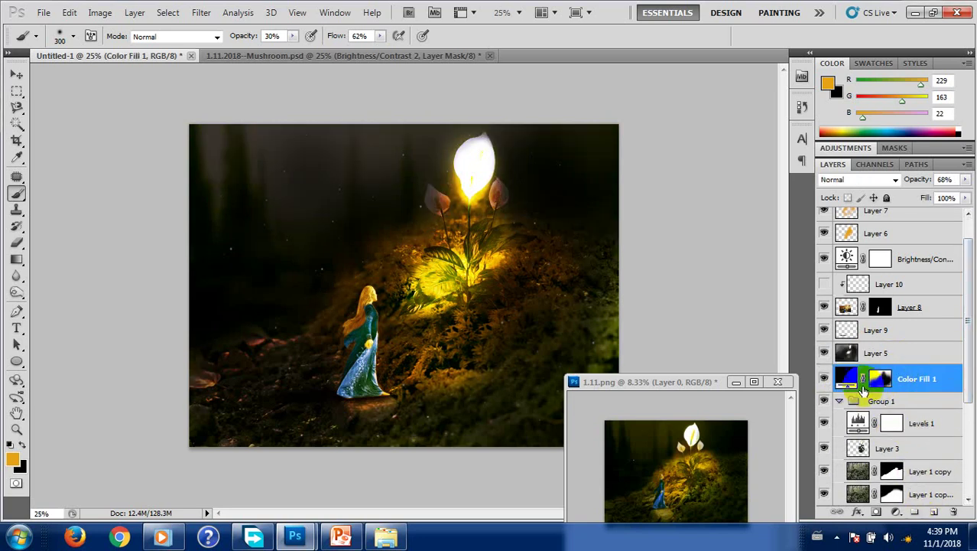
click(839, 400)
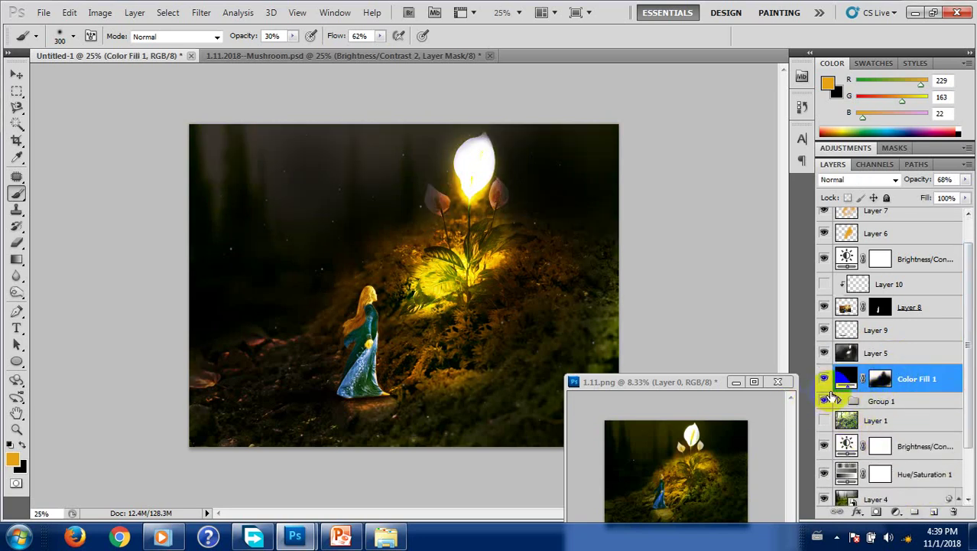
click(875, 376)
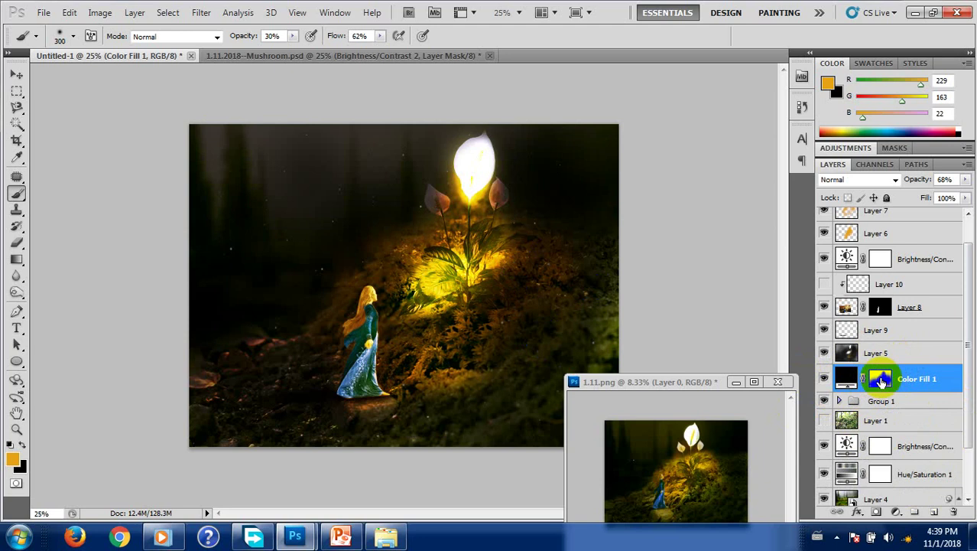
mouse_move(437, 266)
mouse_down()
mouse_move(506, 268)
mouse_move(480, 167)
mouse_move(426, 243)
mouse_up()
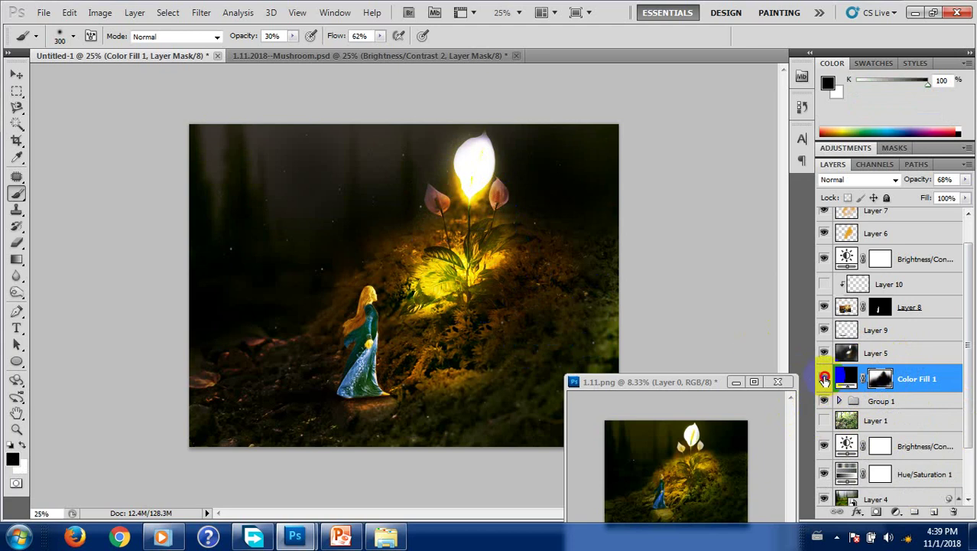
Toggle Color Fill 1 and Group 1 on and off to compare the scene.
click(824, 379)
click(825, 379)
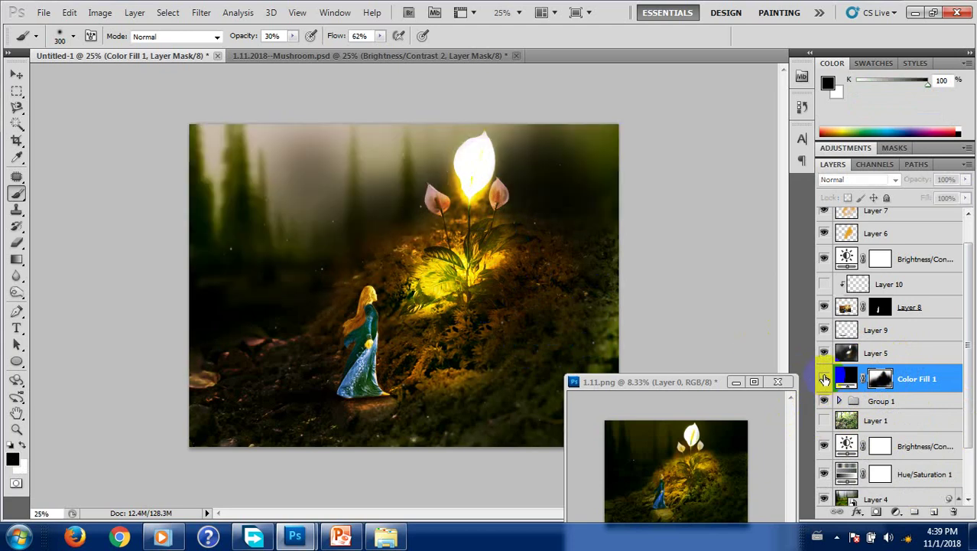
click(824, 379)
click(825, 403)
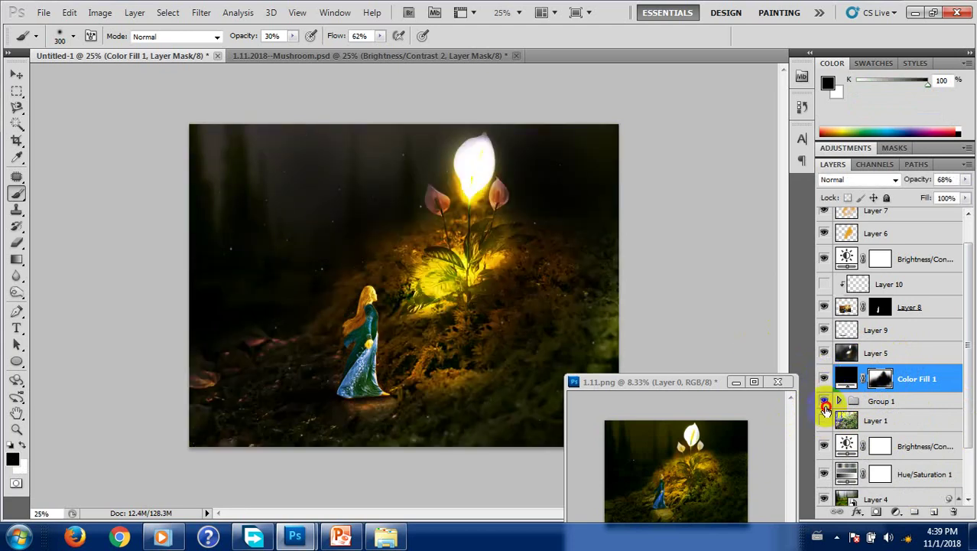
click(824, 403)
click(824, 398)
Compare Layer 5 on and off, sample an orange from the glowing moss, and dab a glow.
click(824, 352)
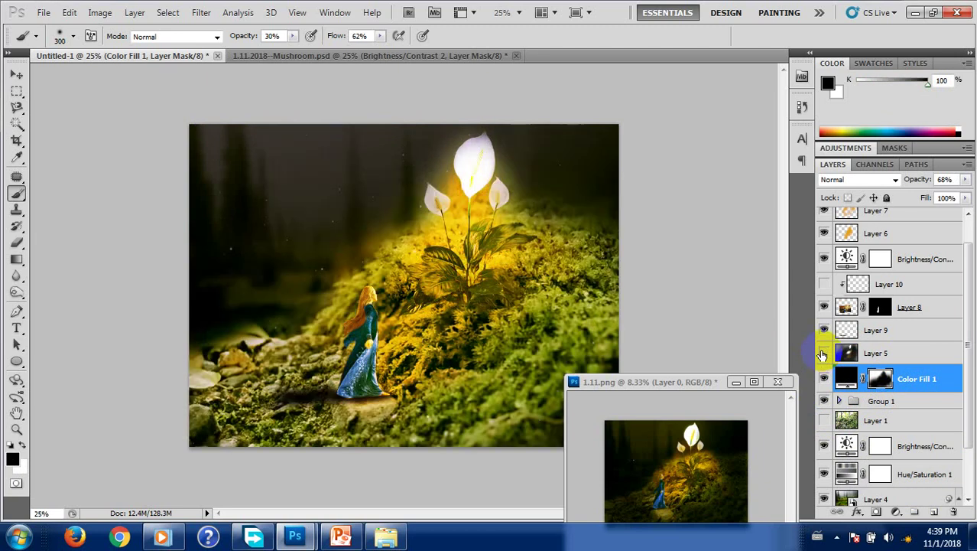
click(824, 353)
click(824, 353)
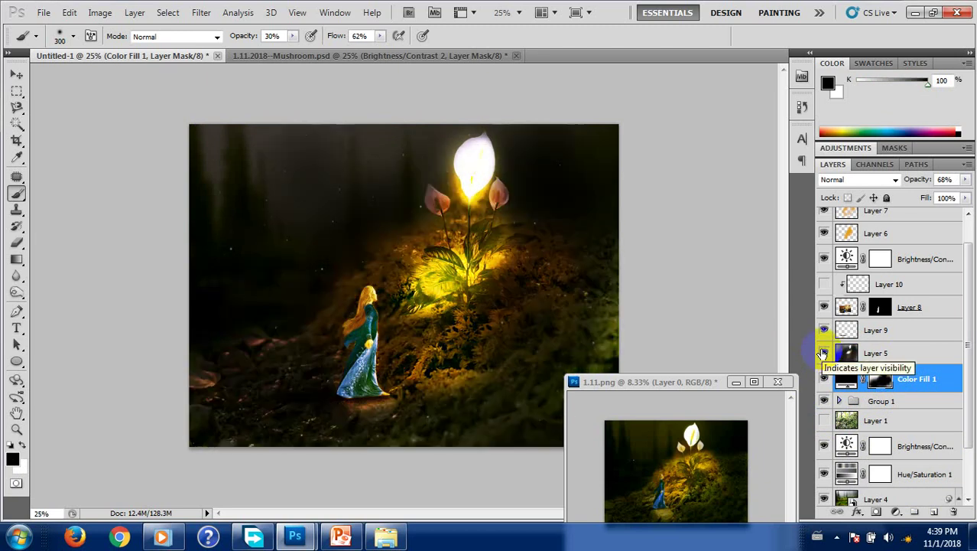
click(823, 353)
click(877, 352)
alt+click(467, 218)
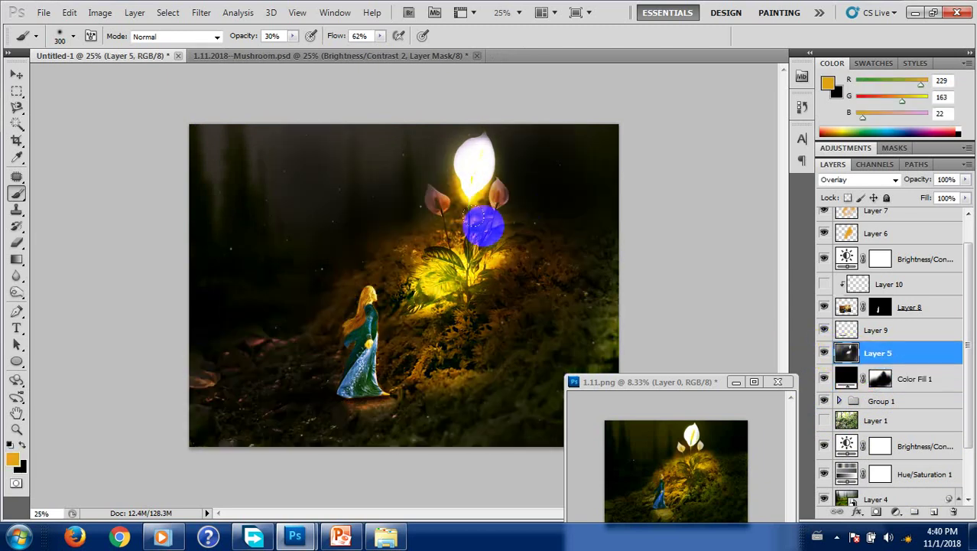
click(465, 426)
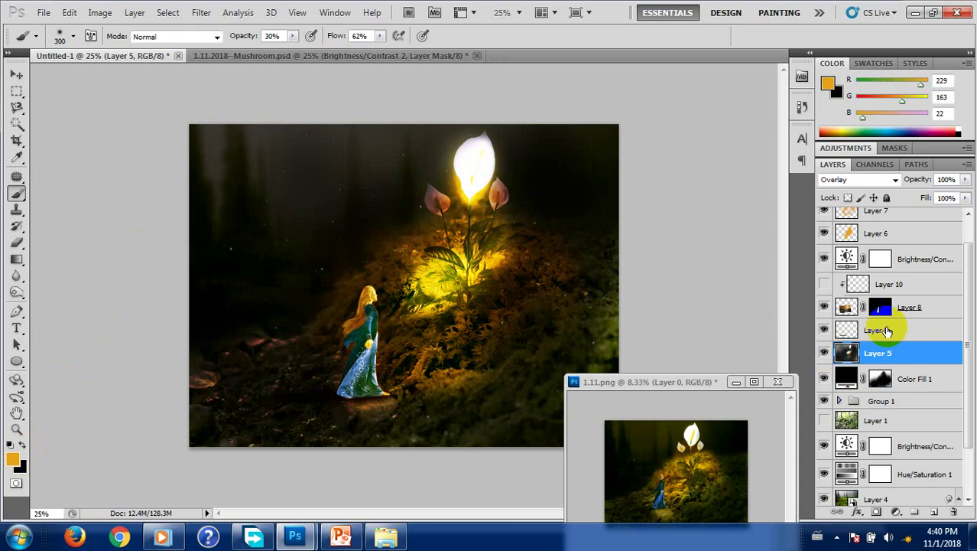
Toggle Layer 5 on and off again to judge its glow.
click(824, 352)
click(825, 352)
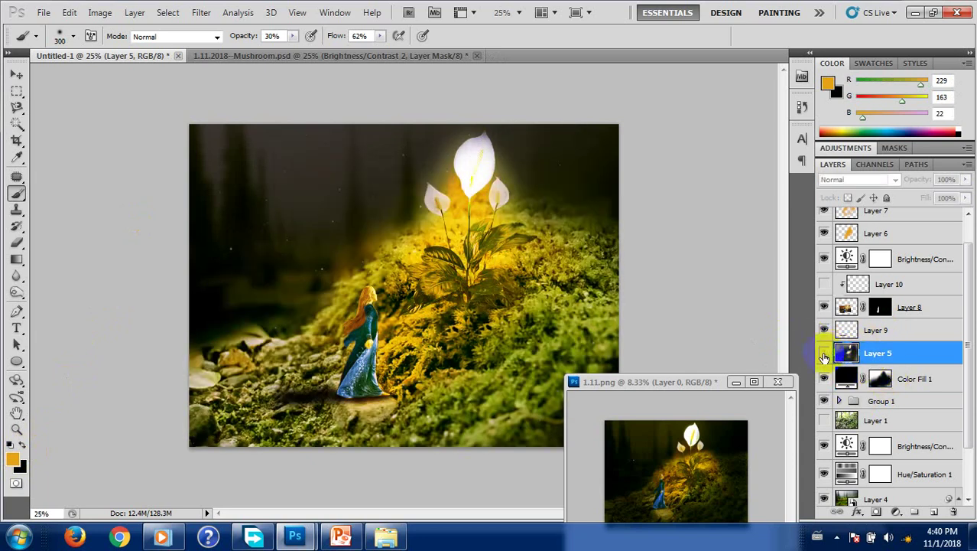
click(825, 354)
click(824, 354)
click(825, 354)
click(825, 354)
click(825, 354)
Place Layer 5 below Color Fill 1 and brush a faint orange glow on the moss below the lily.
drag(901, 354, 899, 392)
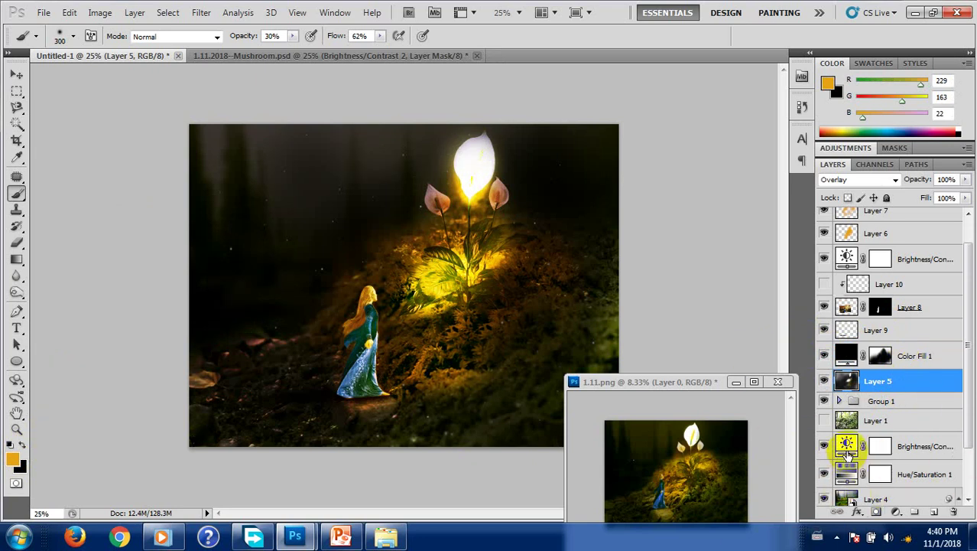
click(565, 306)
drag(477, 325, 433, 308)
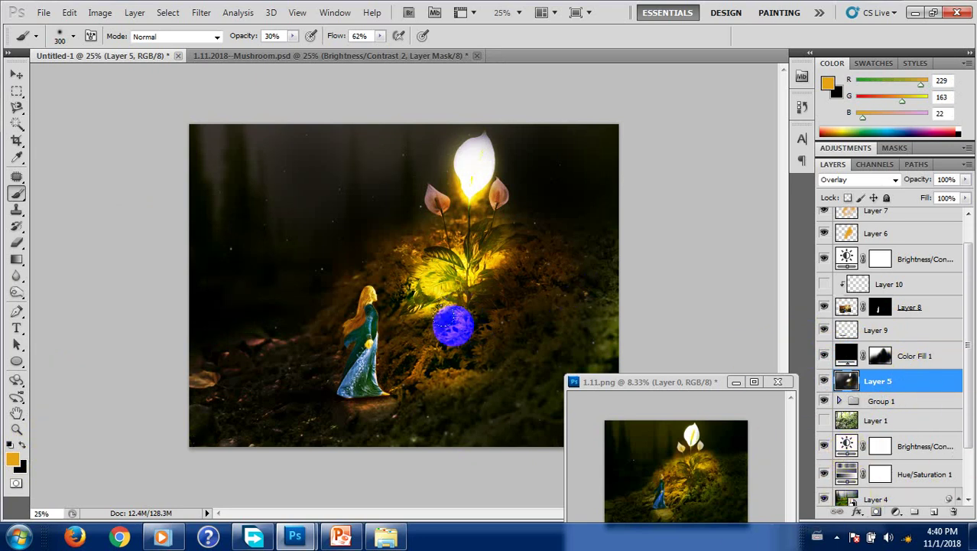
key(ctrl+plus)
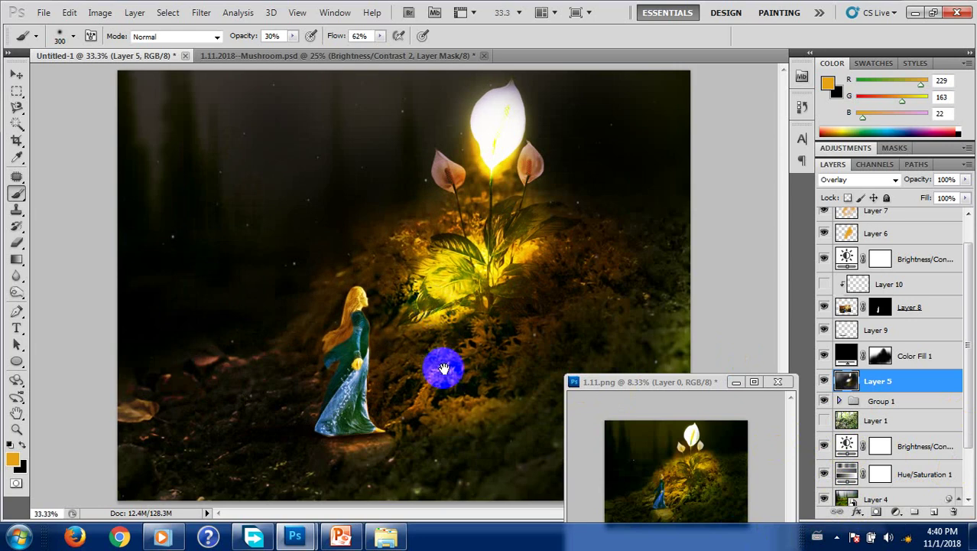
key(ctrl+minus)
key(ctrl+minus)
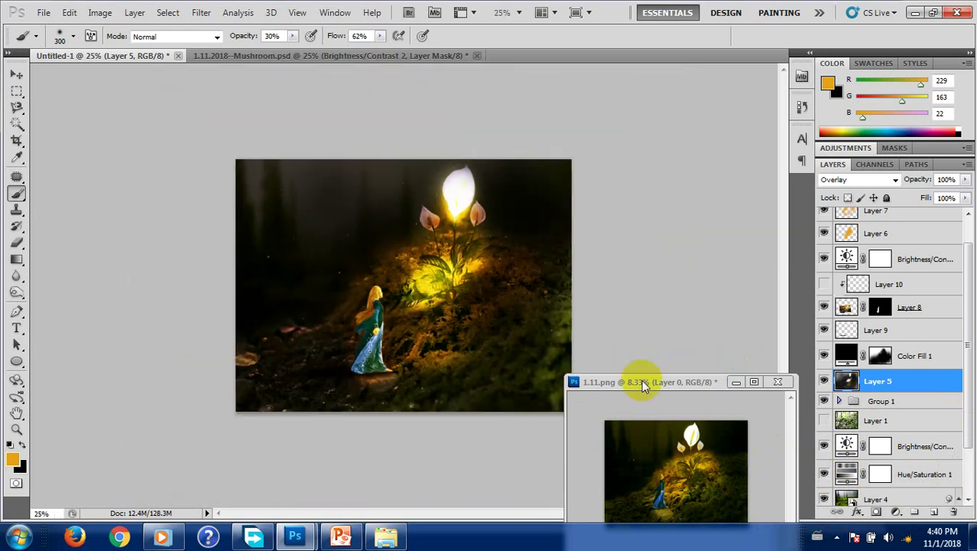
click(17, 452)
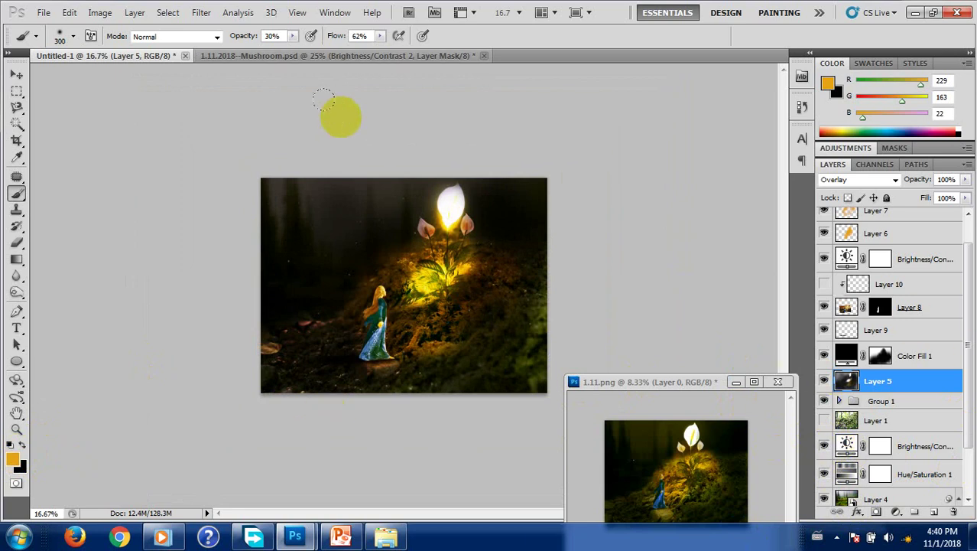
Dodge the area around the lily with a 200 px brush.
key(o)
right_click(17, 292)
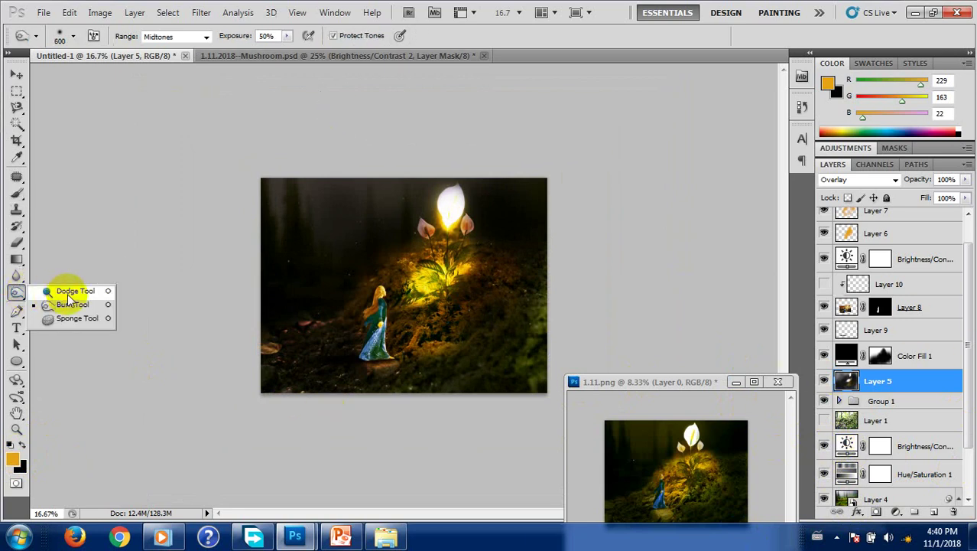
key(bracketleft)
key(bracketleft)
key(bracketleft)
mouse_move(432, 274)
mouse_down()
mouse_move(448, 229)
mouse_move(413, 281)
mouse_move(392, 289)
mouse_move(482, 285)
mouse_move(465, 233)
mouse_move(416, 289)
mouse_move(489, 286)
mouse_move(392, 251)
mouse_move(458, 262)
mouse_move(467, 233)
mouse_up()
Compare the scene with Layer 5 hidden and shown, then settle its opacity at 54%.
click(824, 382)
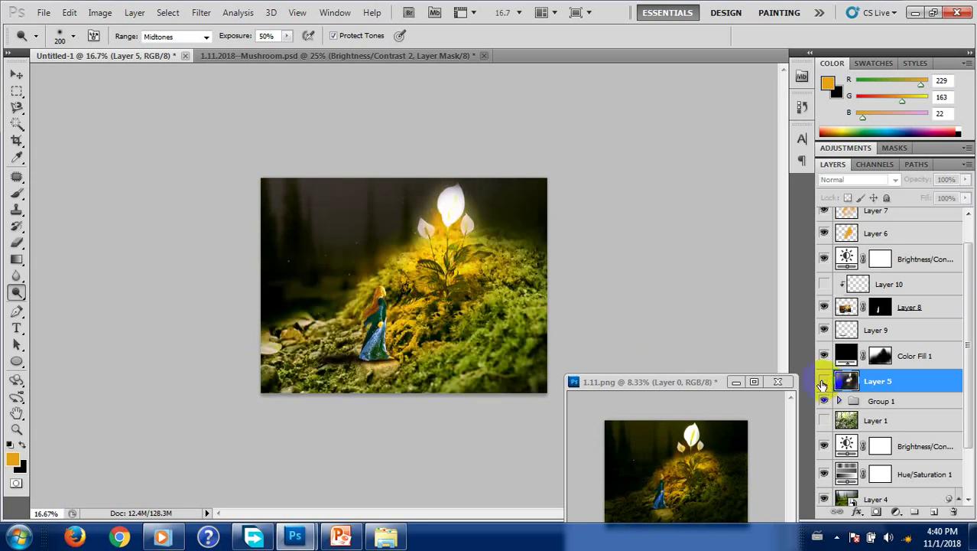
click(823, 382)
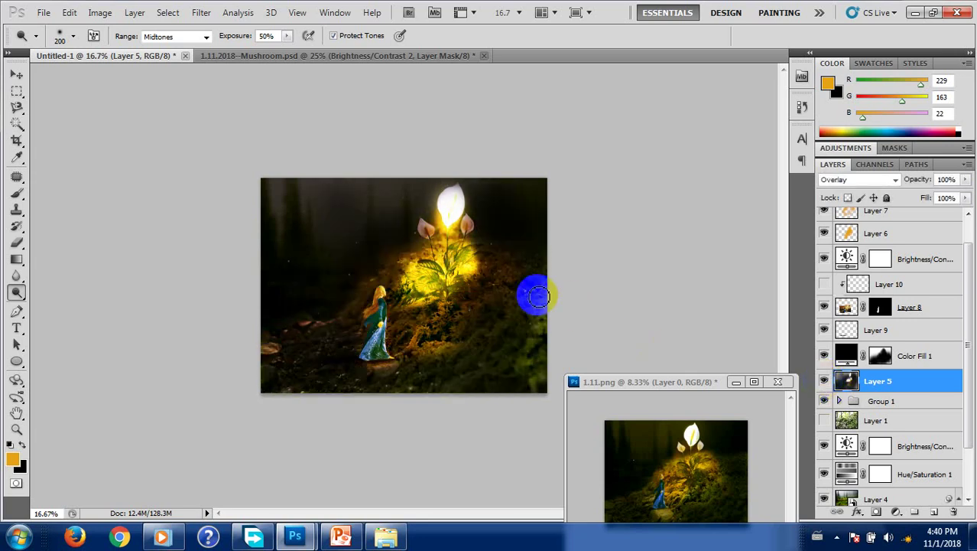
click(502, 257)
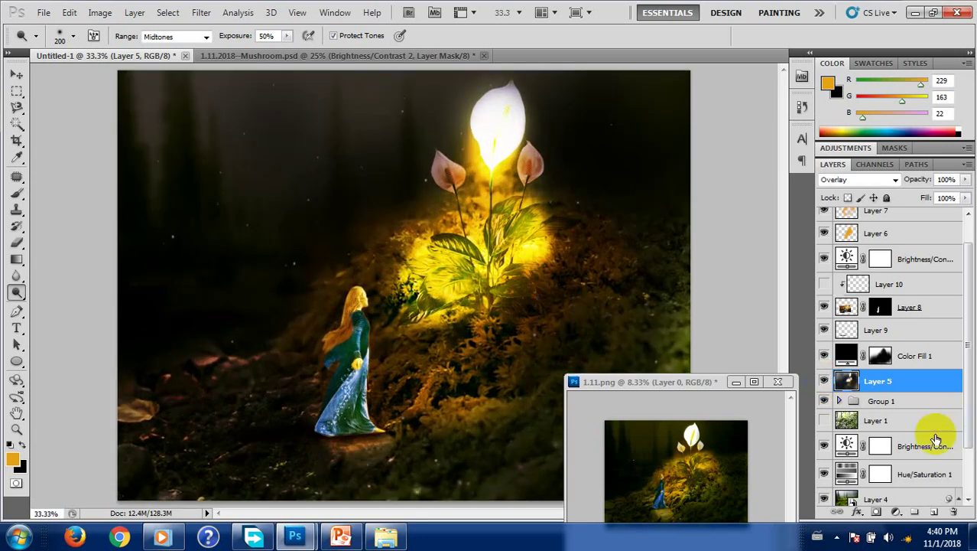
click(966, 179)
mouse_move(962, 195)
mouse_down()
mouse_move(929, 193)
mouse_move(932, 204)
mouse_up()
click(949, 203)
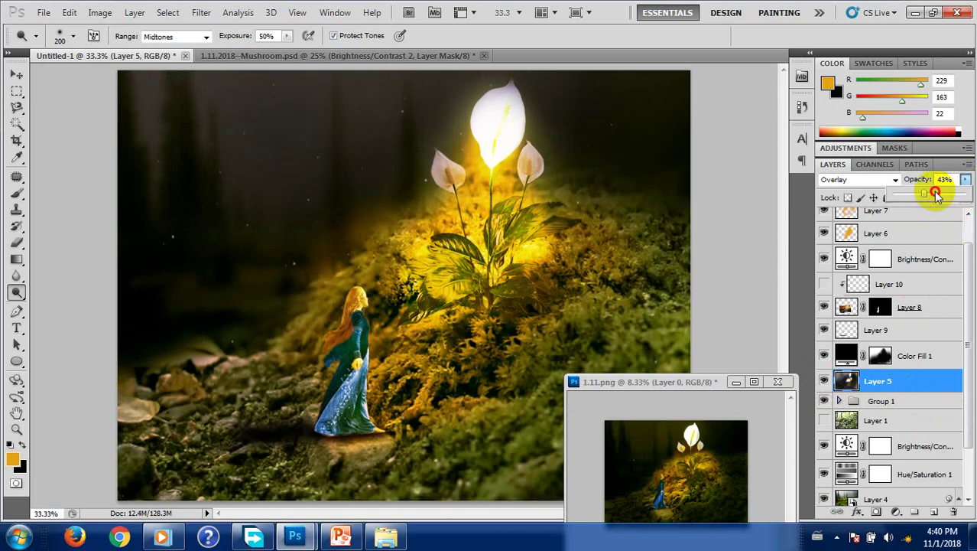
drag(936, 194, 929, 193)
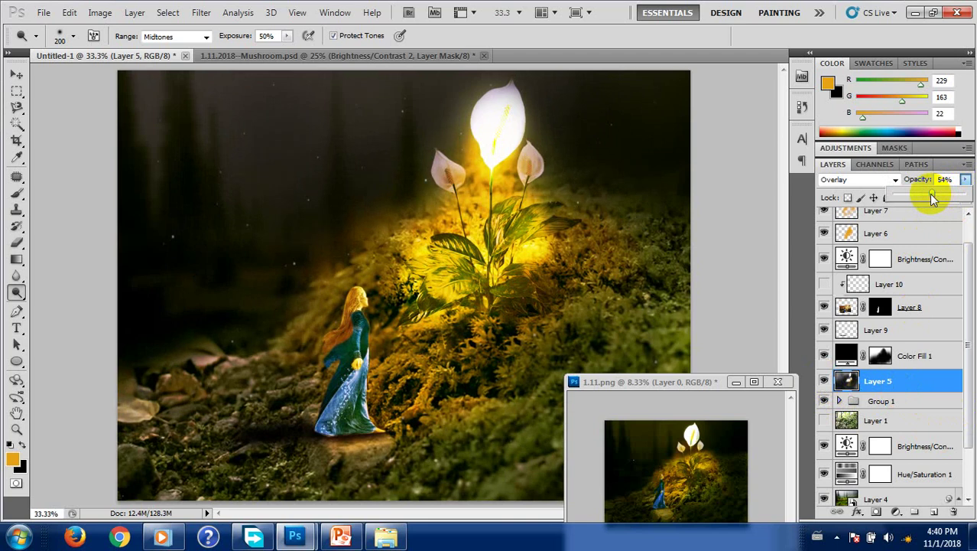
key(v)
click(591, 315)
ctrl+alt+click(584, 310)
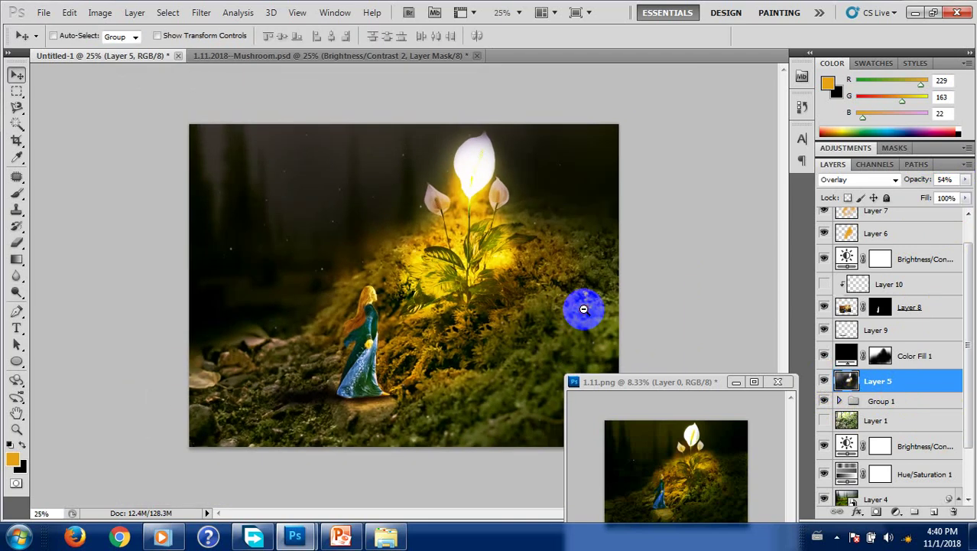
alt+click(537, 340)
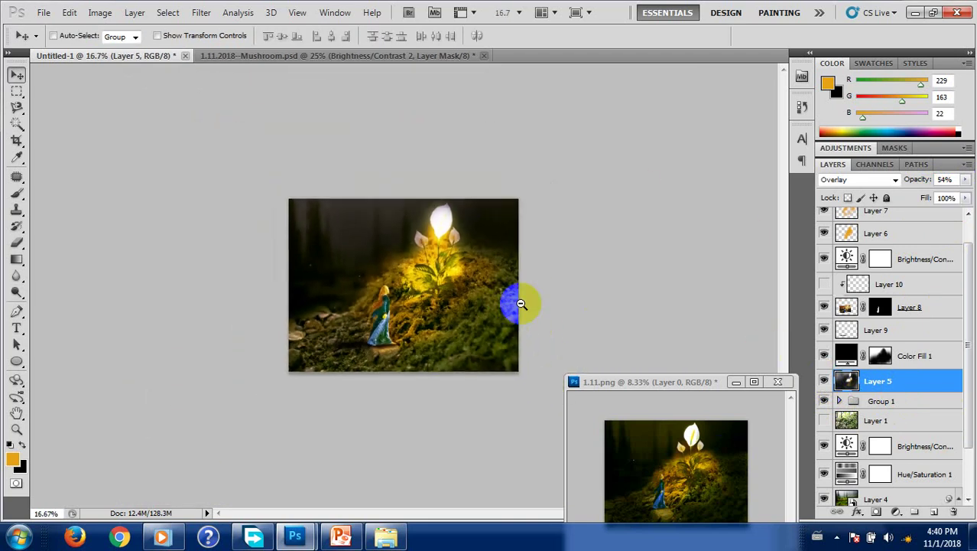
click(475, 310)
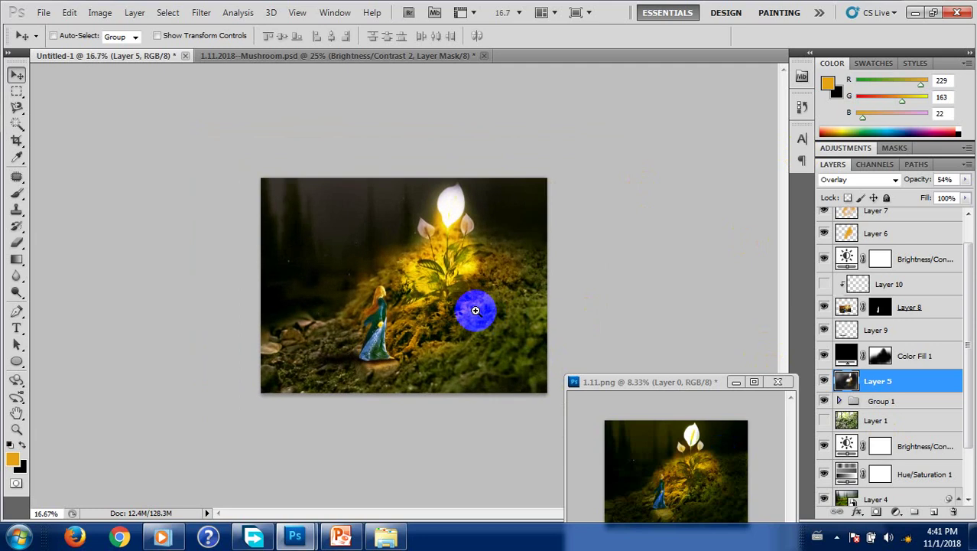
scroll(925, 279, up, 2)
click(874, 219)
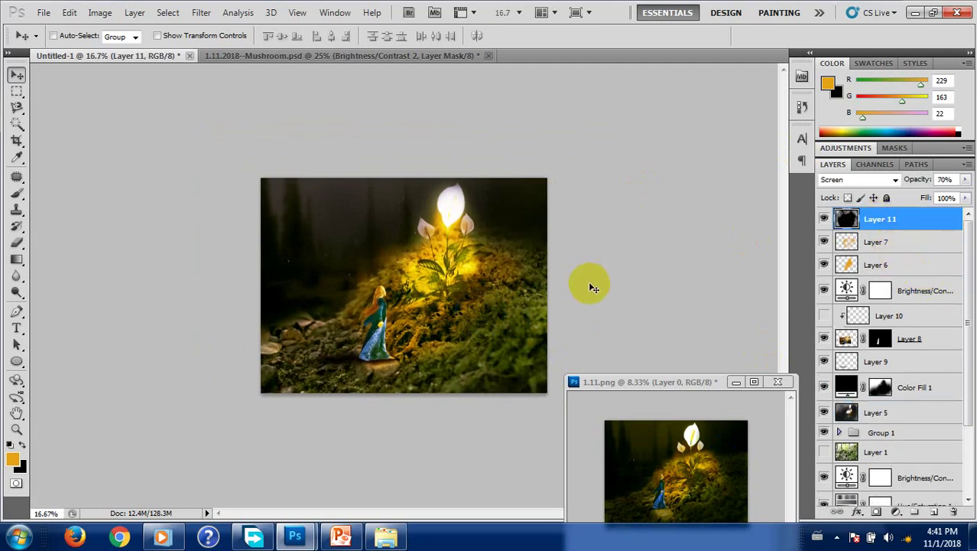
drag(760, 452, 669, 365)
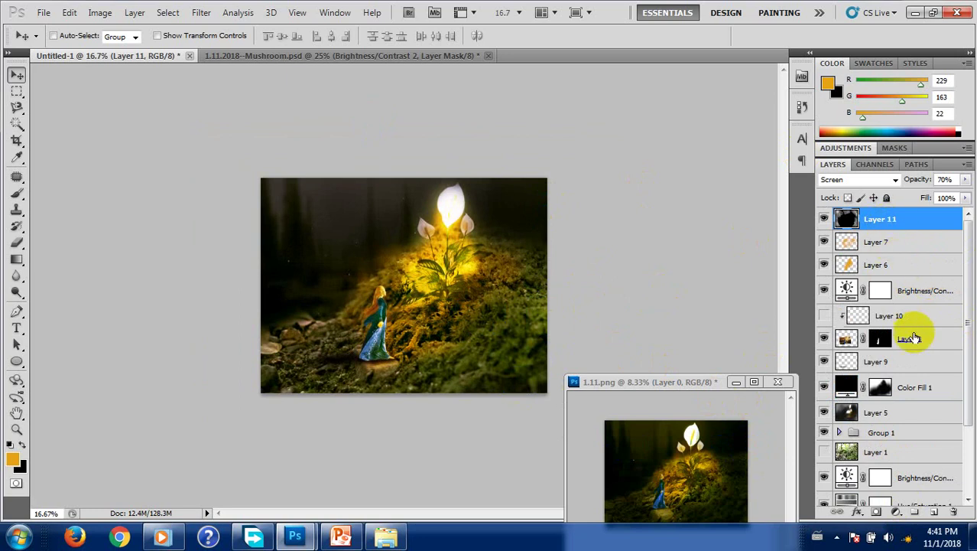
click(826, 221)
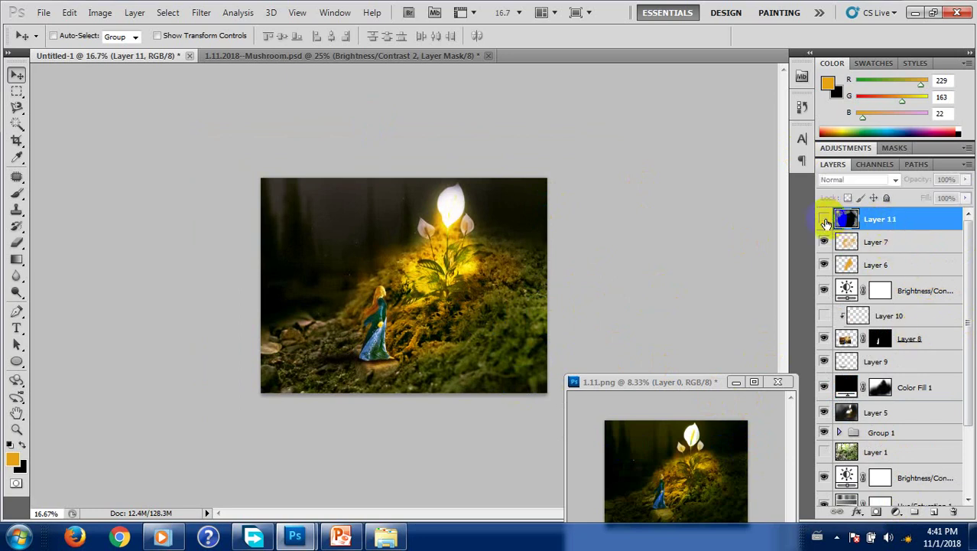
click(824, 220)
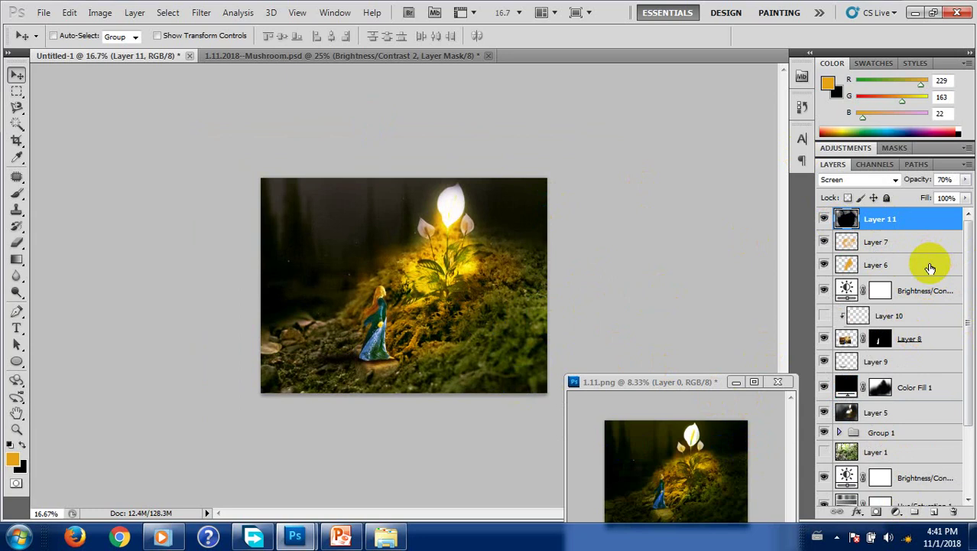
click(902, 228)
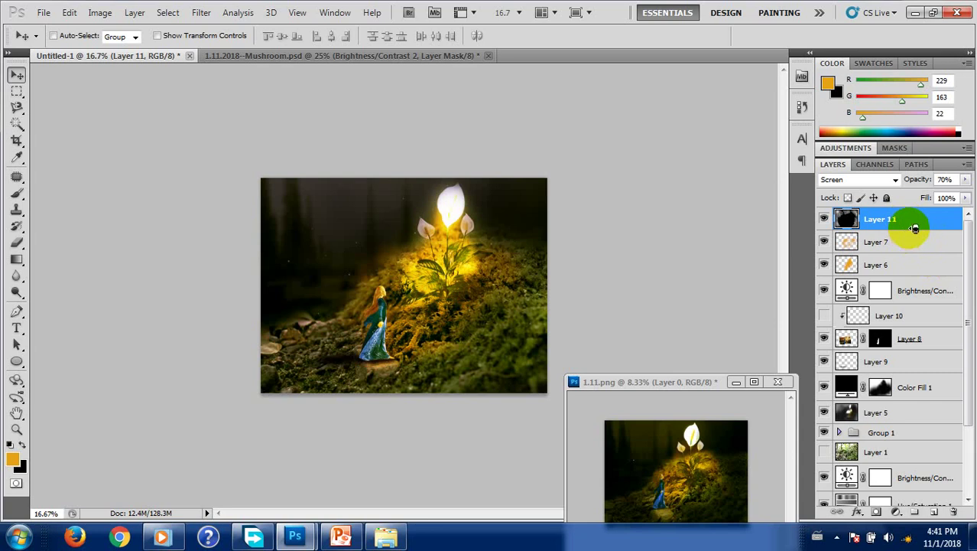
Stamp all visible layers into Layer 12, compare it on and off, and blend it in Linear Light.
key(ctrl+shift+alt+e)
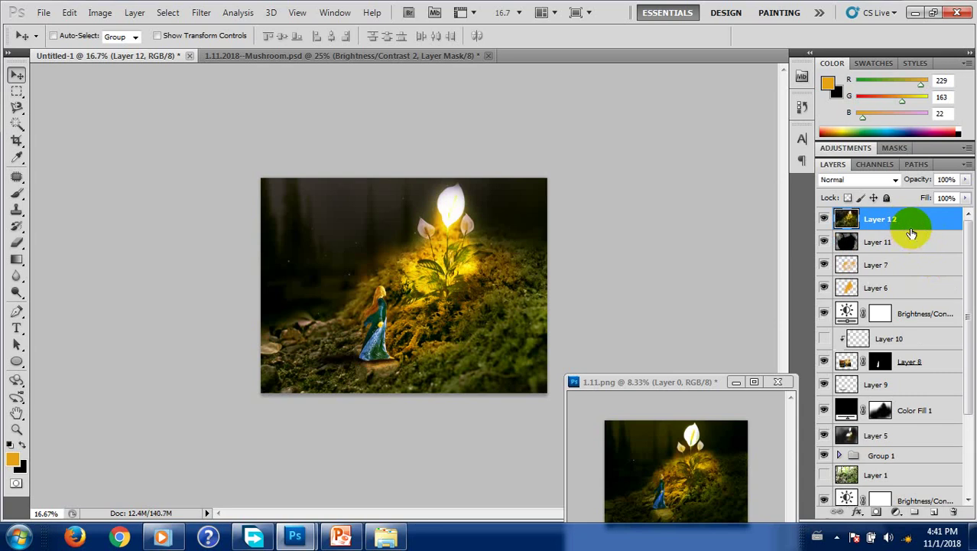
click(825, 221)
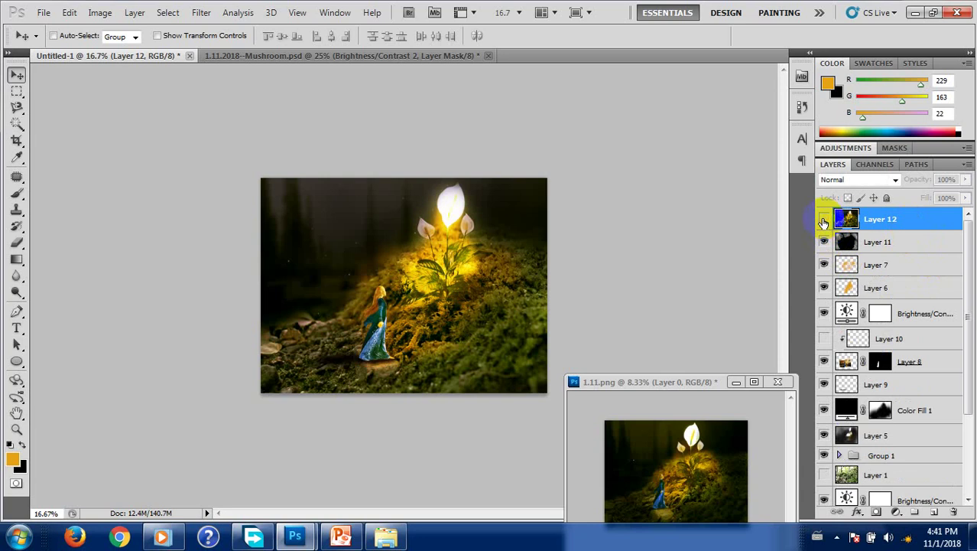
click(825, 220)
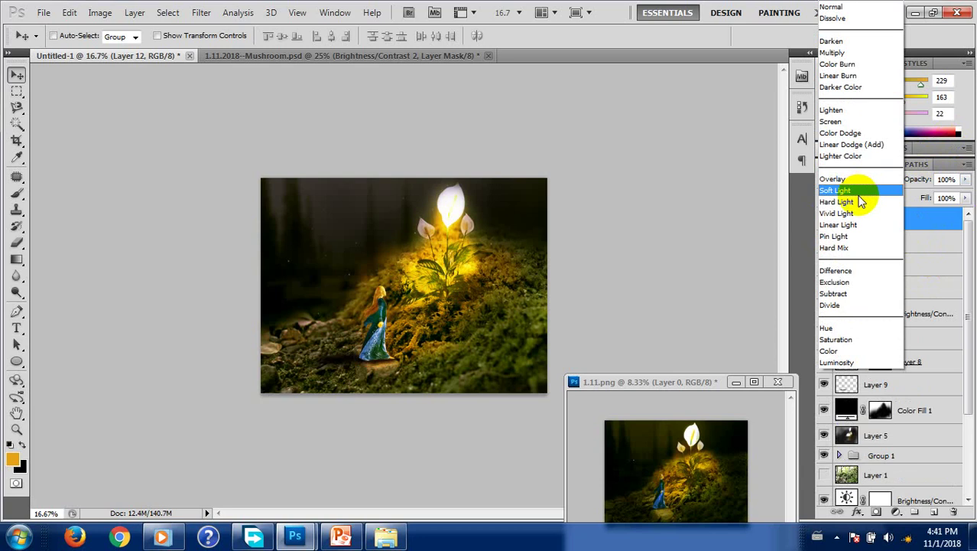
click(850, 229)
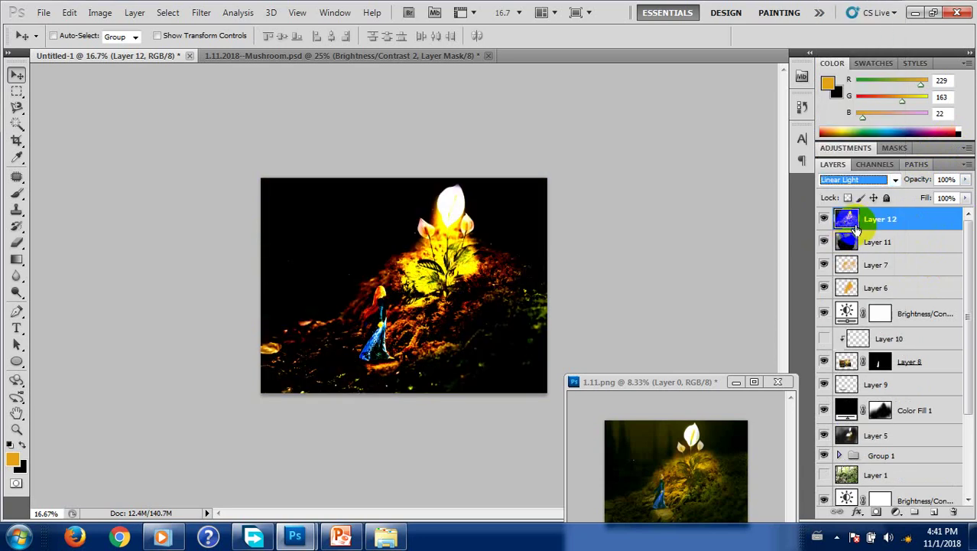
Apply a High Pass filter with 0.7 pixel radius to Layer 12.
click(201, 13)
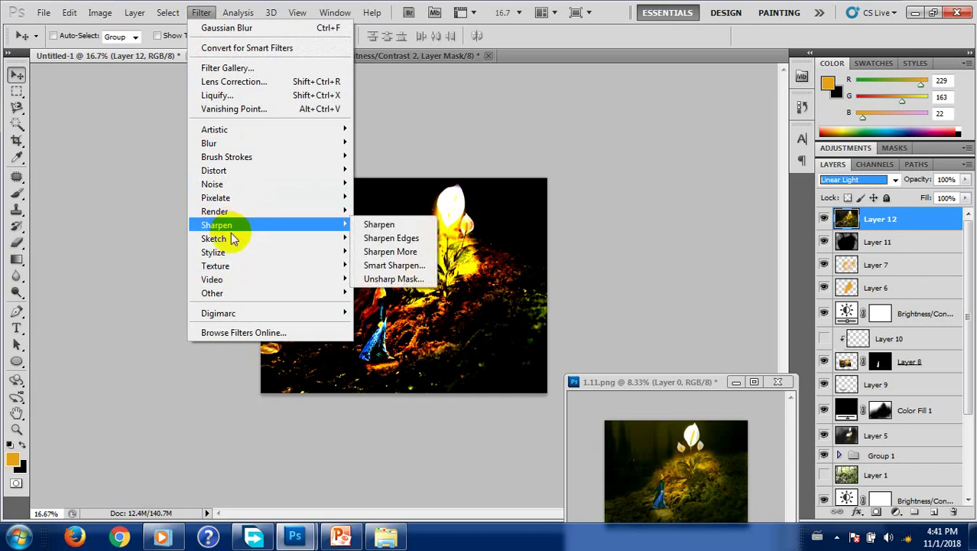
mouse_move(212, 293)
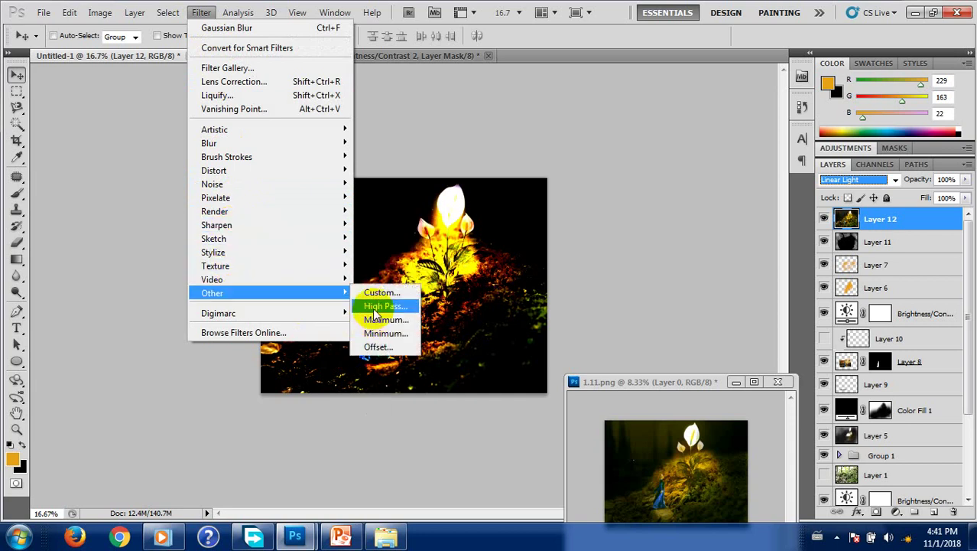
click(373, 307)
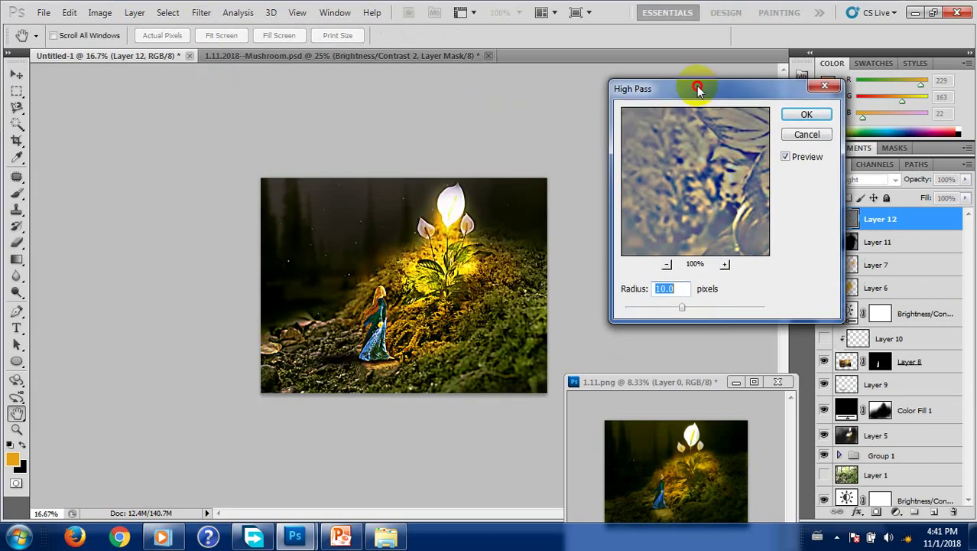
drag(466, 102, 690, 84)
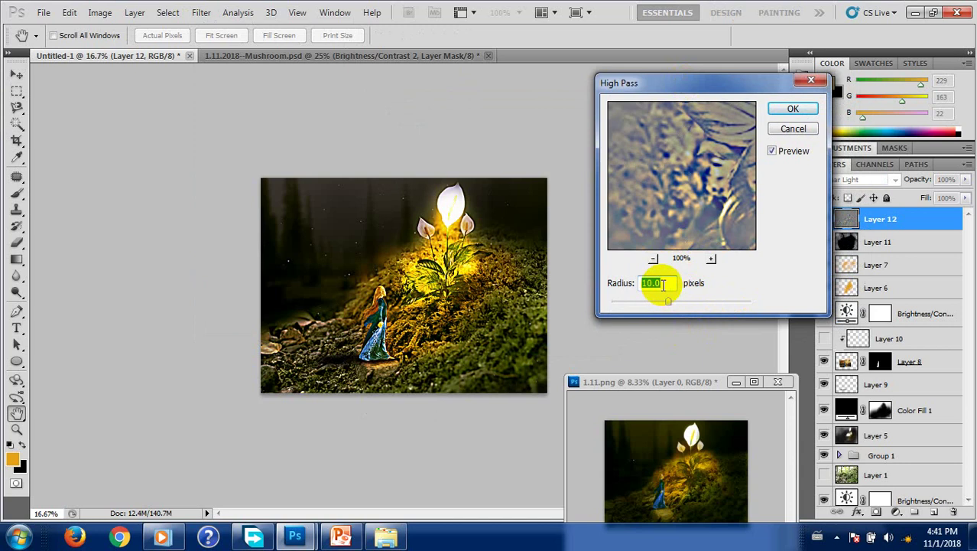
text(0.7)
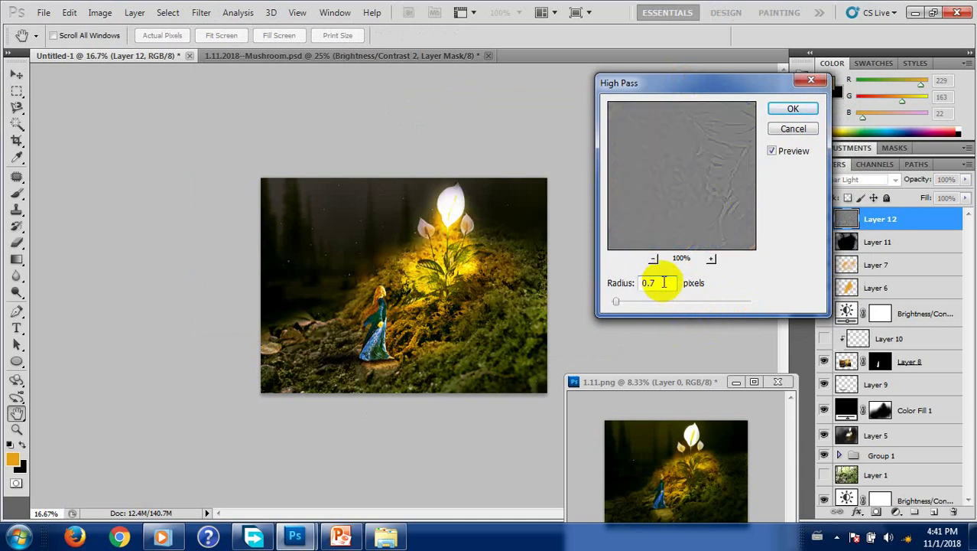
key(Return)
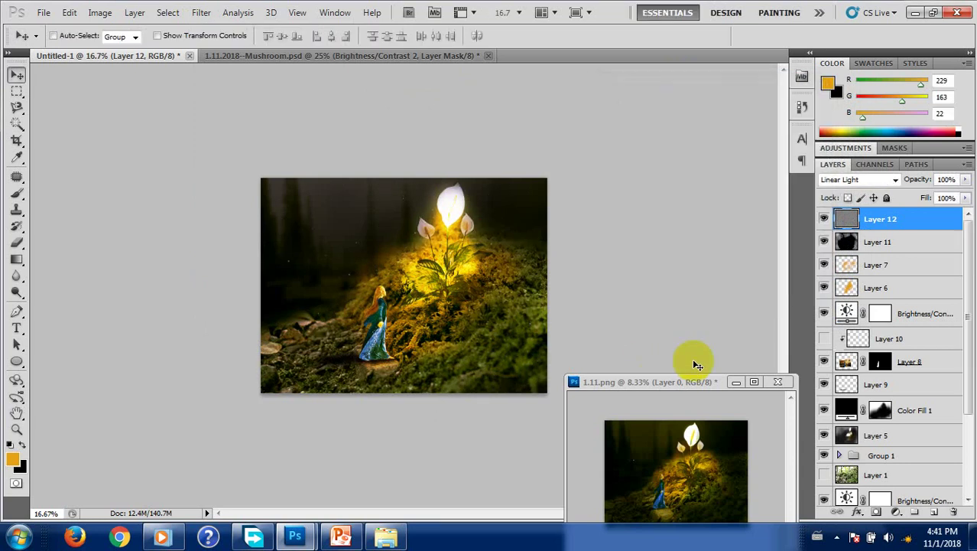
Zoom in and out on the figurine and lily to inspect the sharpening.
click(409, 304)
key(ctrl+plus)
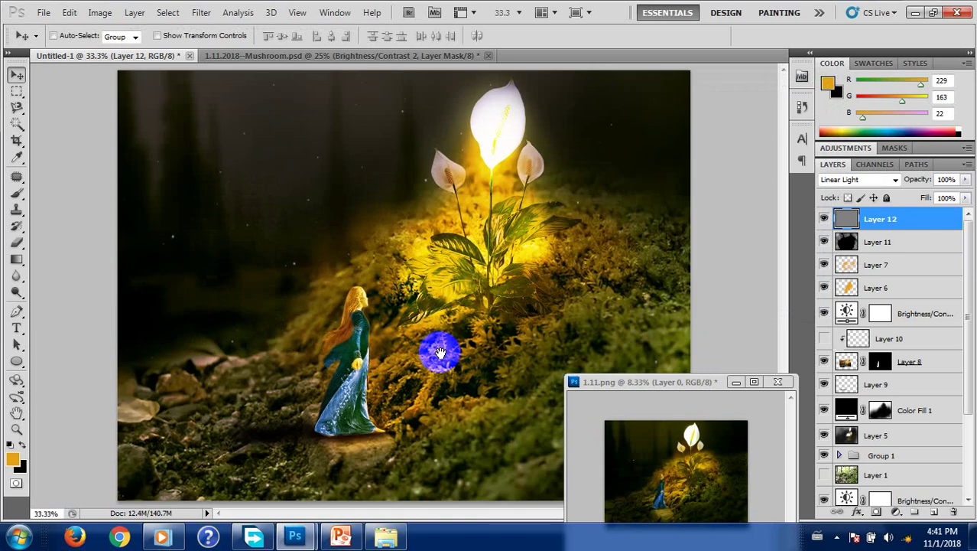
ctrl+click(397, 339)
alt+click(397, 339)
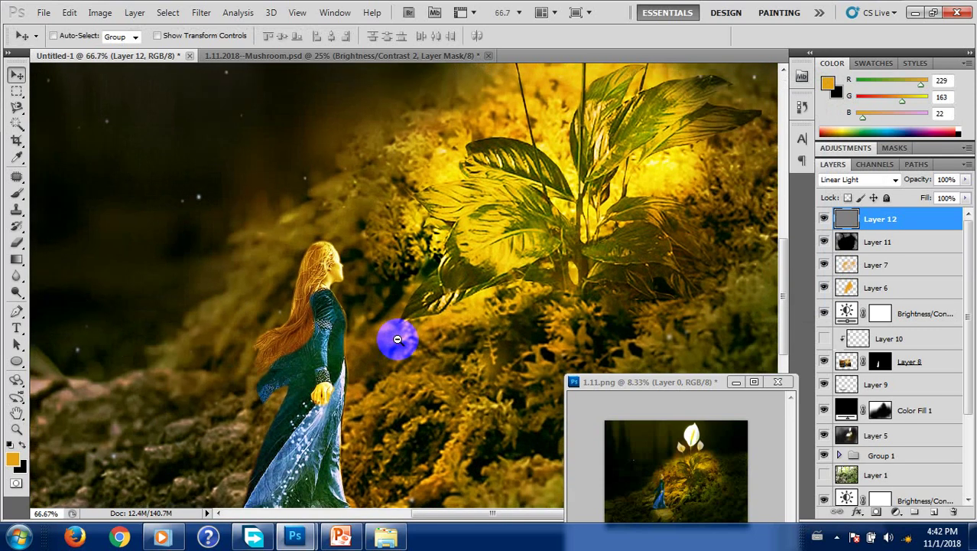
alt+click(397, 339)
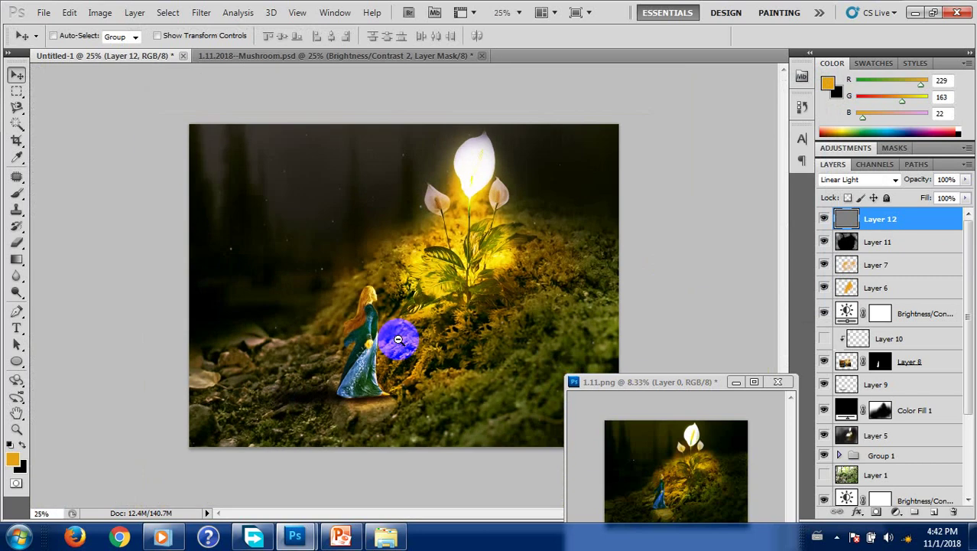
ctrl+click(441, 297)
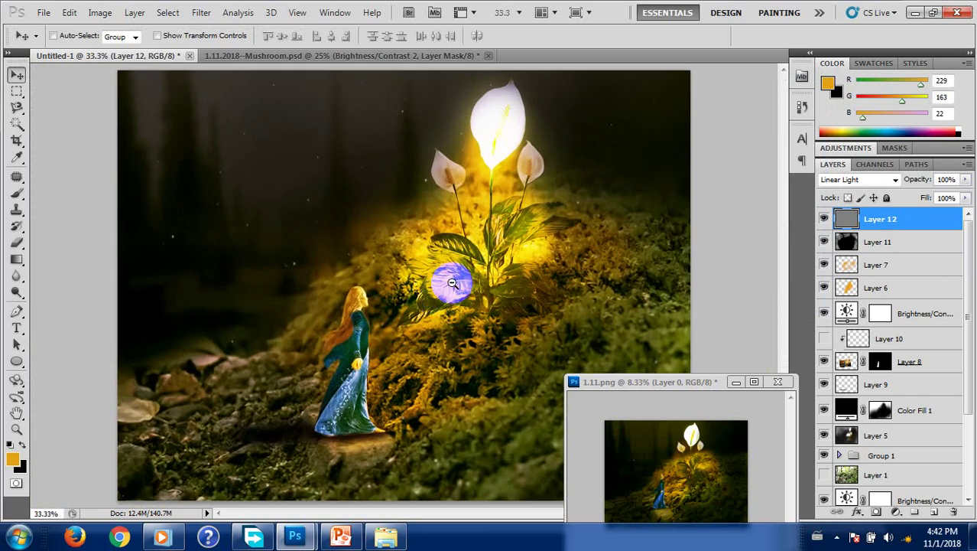
alt+click(453, 282)
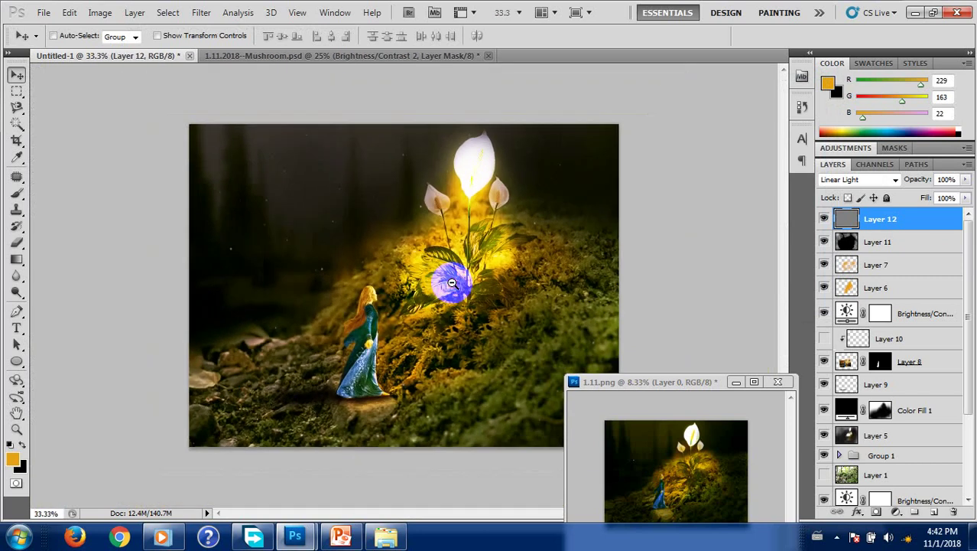
ctrl+click(439, 282)
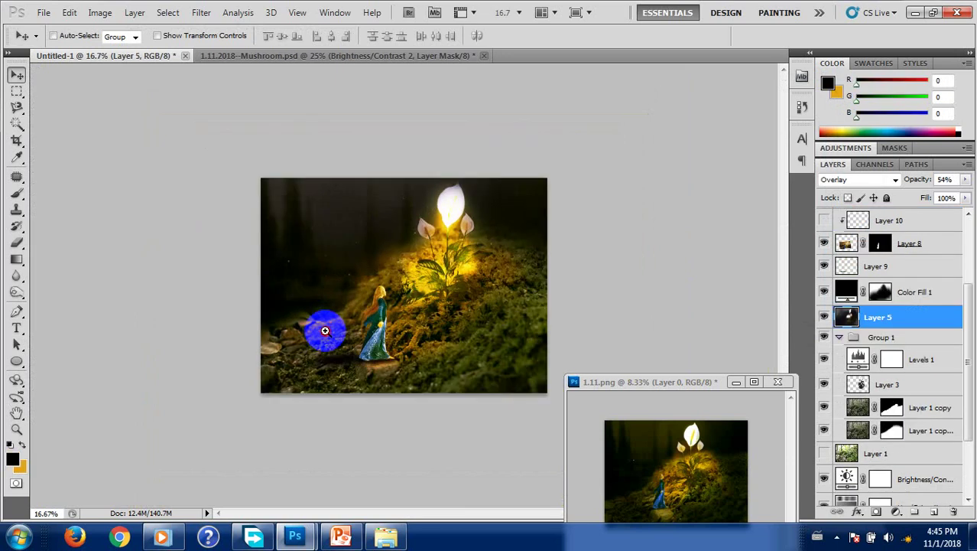
ctrl+click(325, 331)
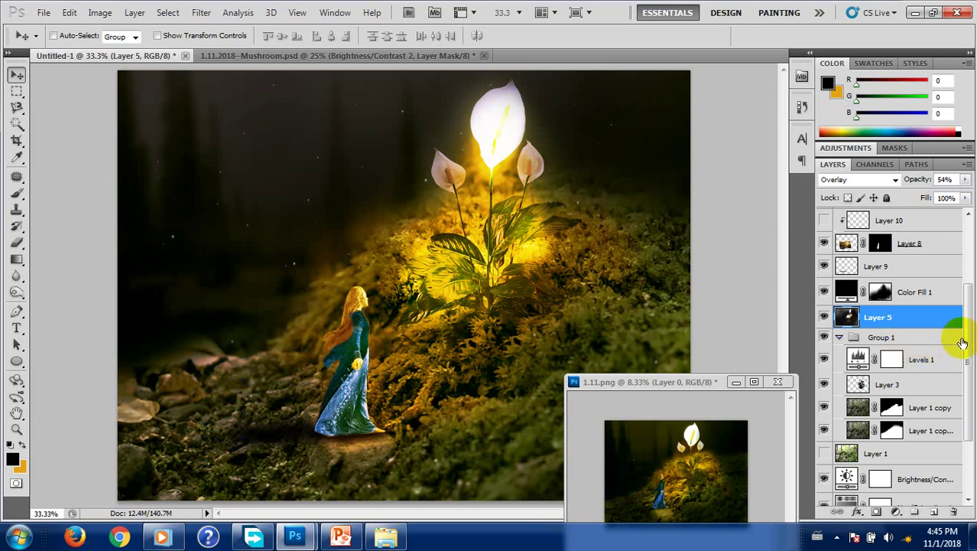
click(837, 336)
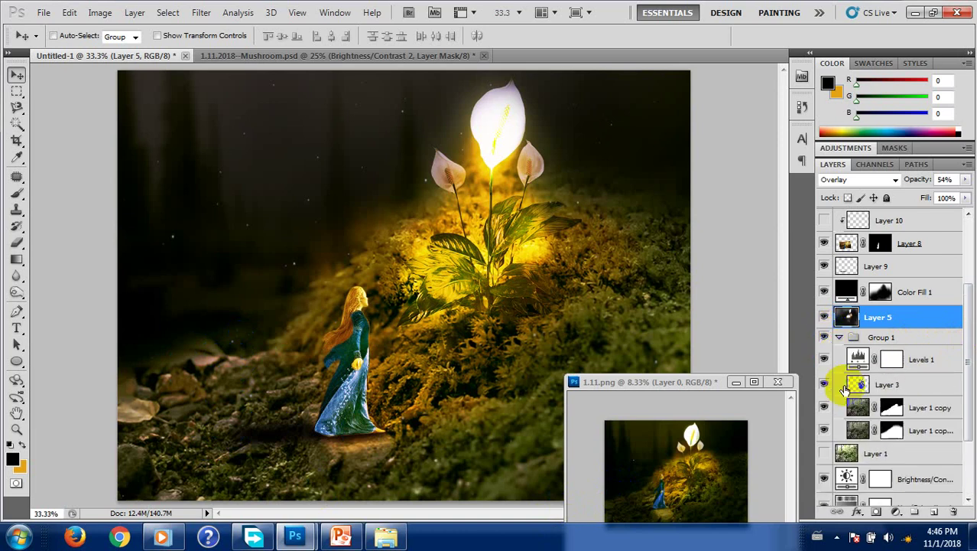
scroll(910, 363, down, 2)
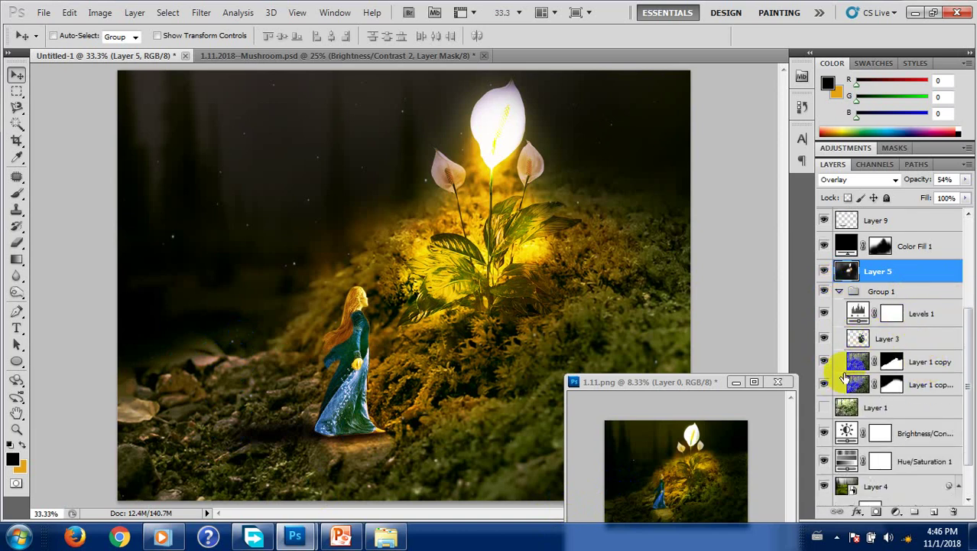
click(857, 364)
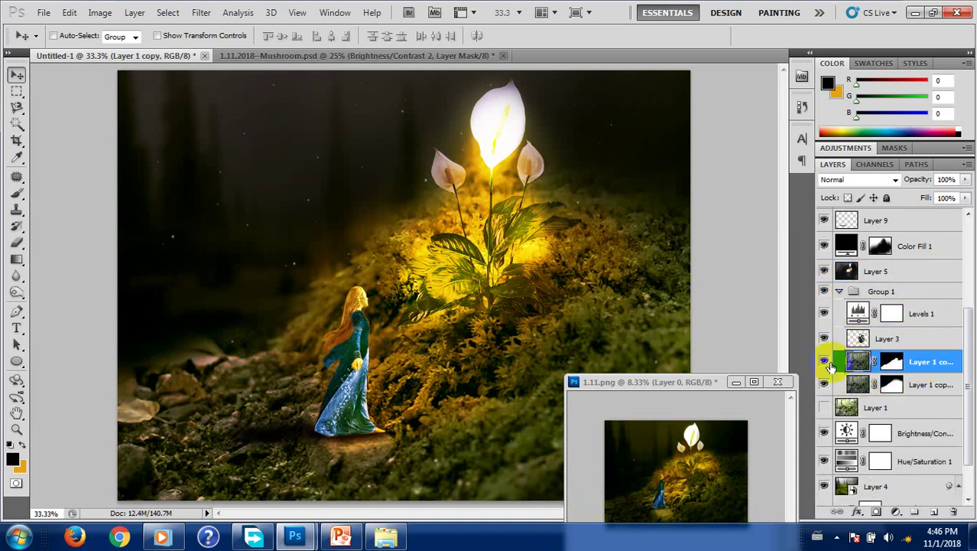
click(823, 382)
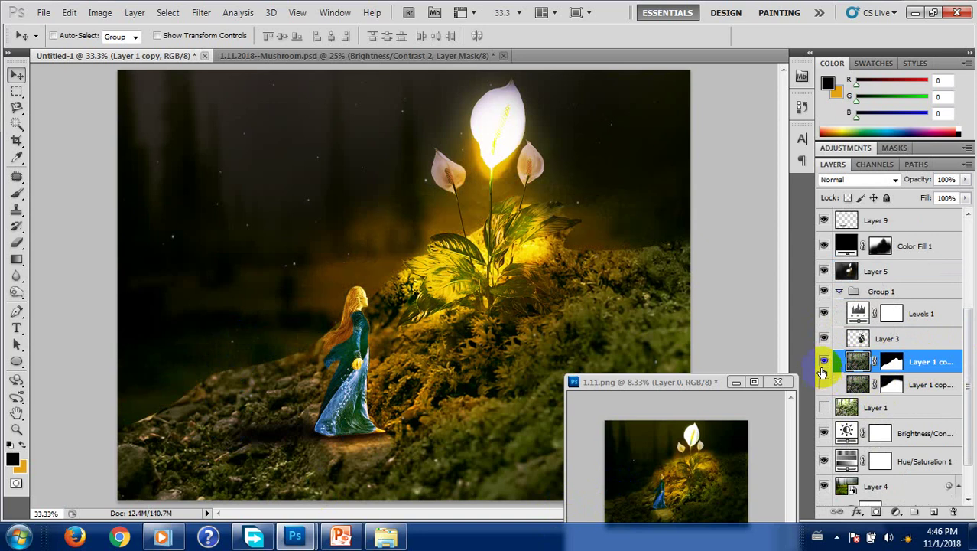
click(824, 364)
click(824, 367)
click(824, 385)
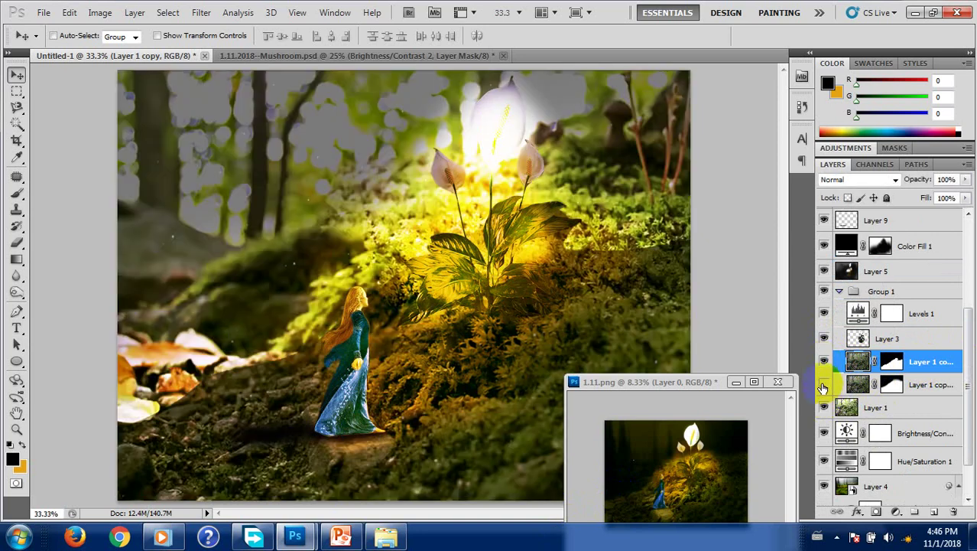
click(824, 382)
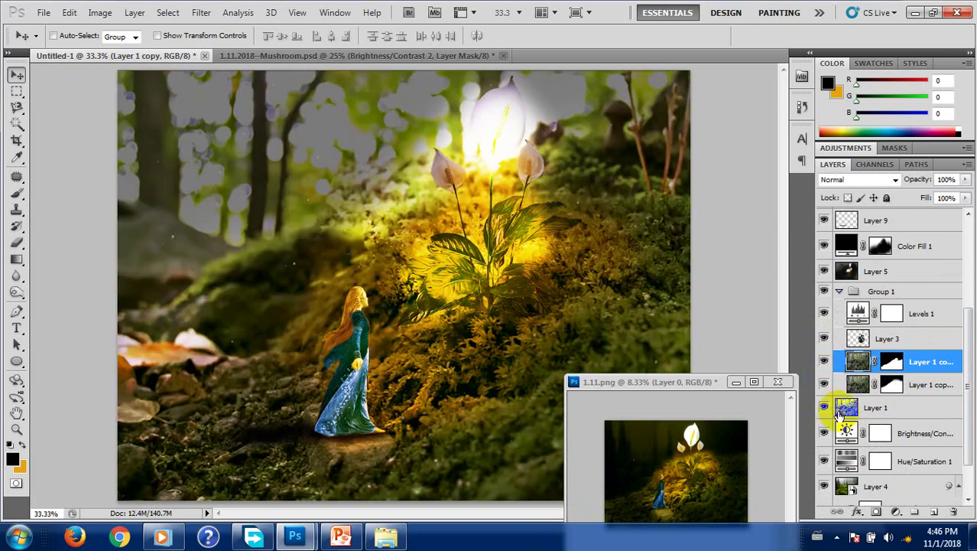
click(824, 407)
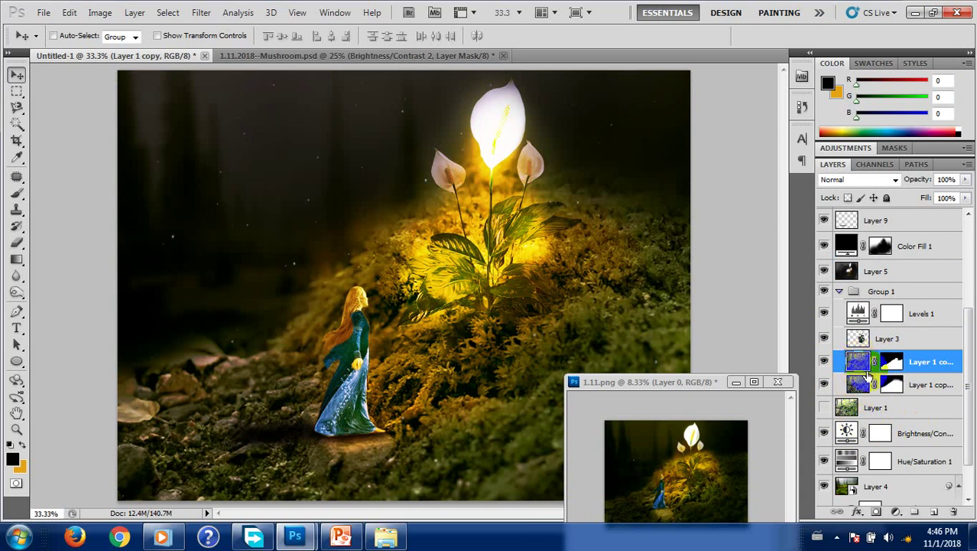
click(103, 14)
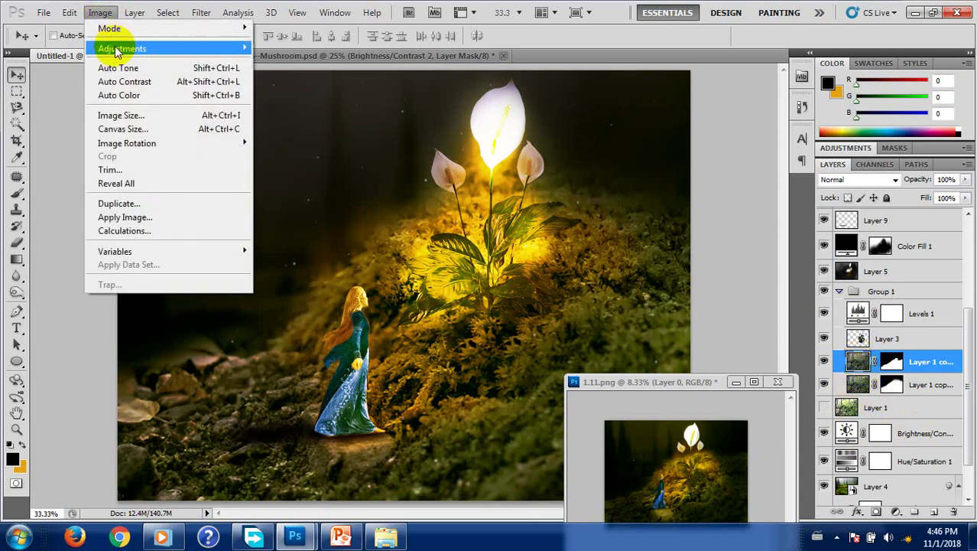
mouse_move(122, 48)
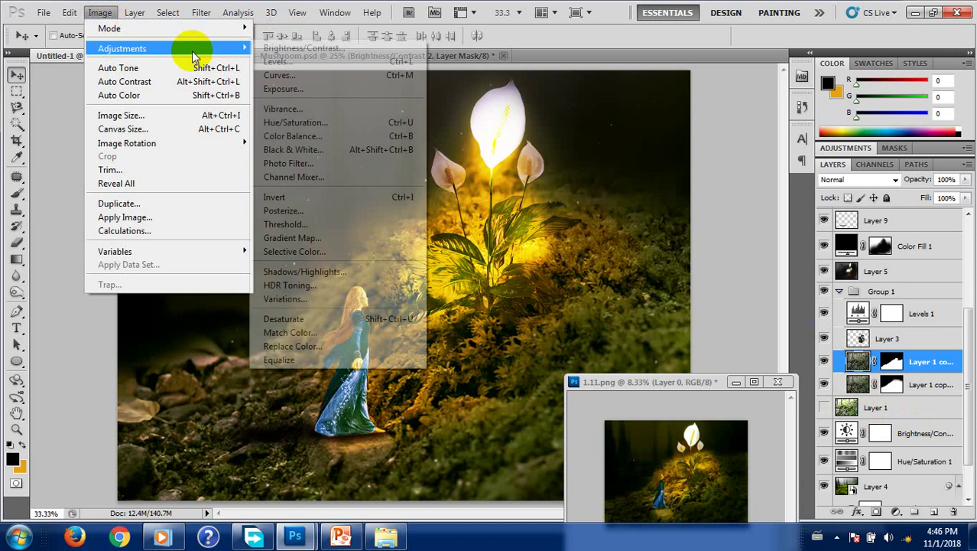
Apply Brightness -45 and Contrast -11 to Layer 1 copy.
click(277, 36)
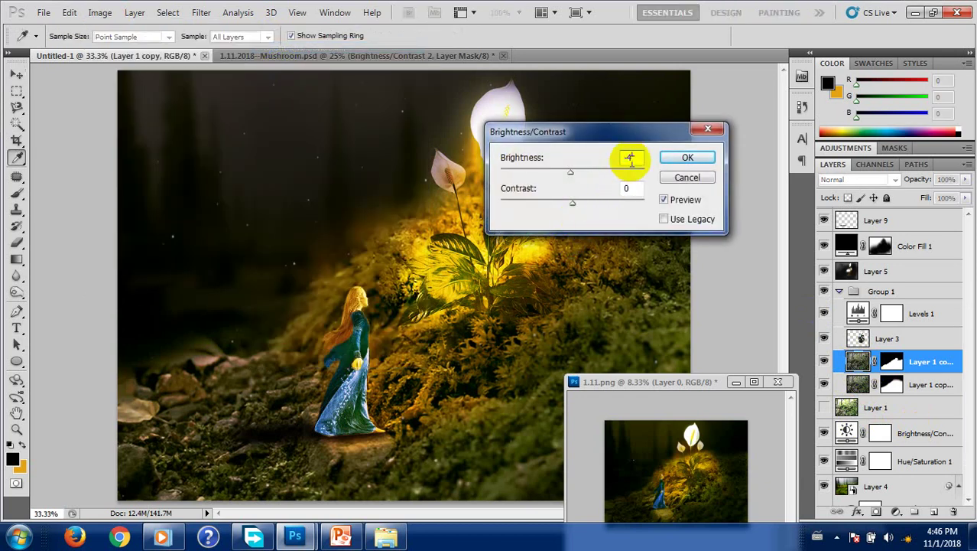
text(45)
click(620, 187)
text(-11)
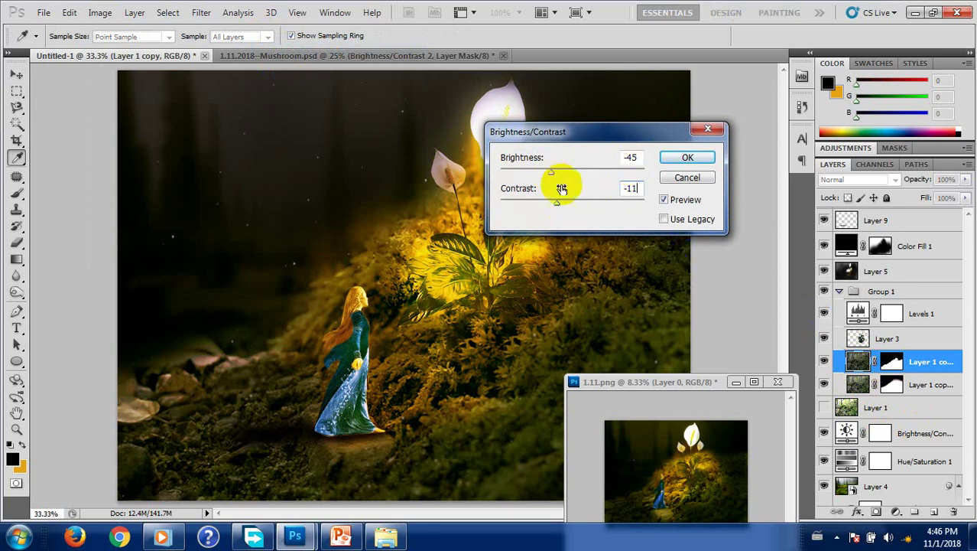
drag(554, 176, 535, 176)
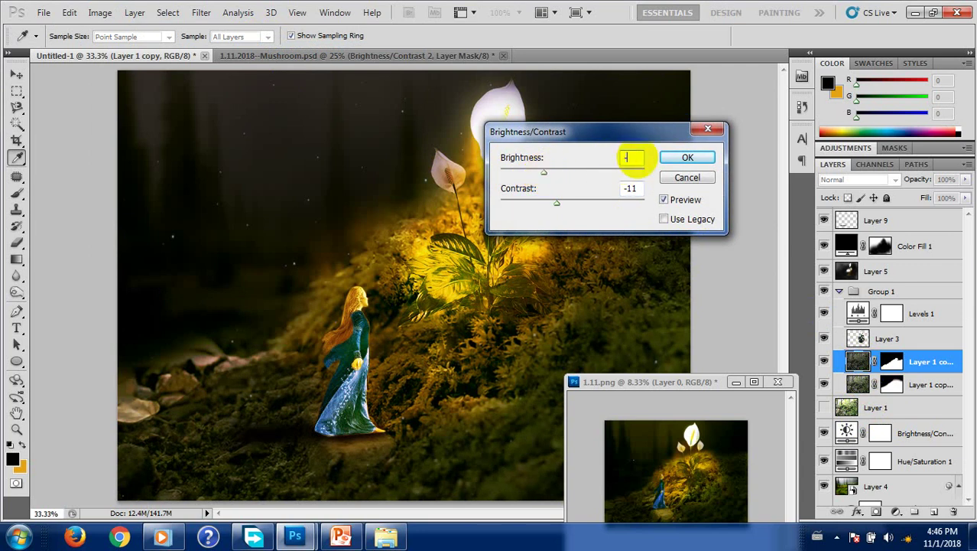
click(631, 156)
text(45)
key(Return)
key(v)
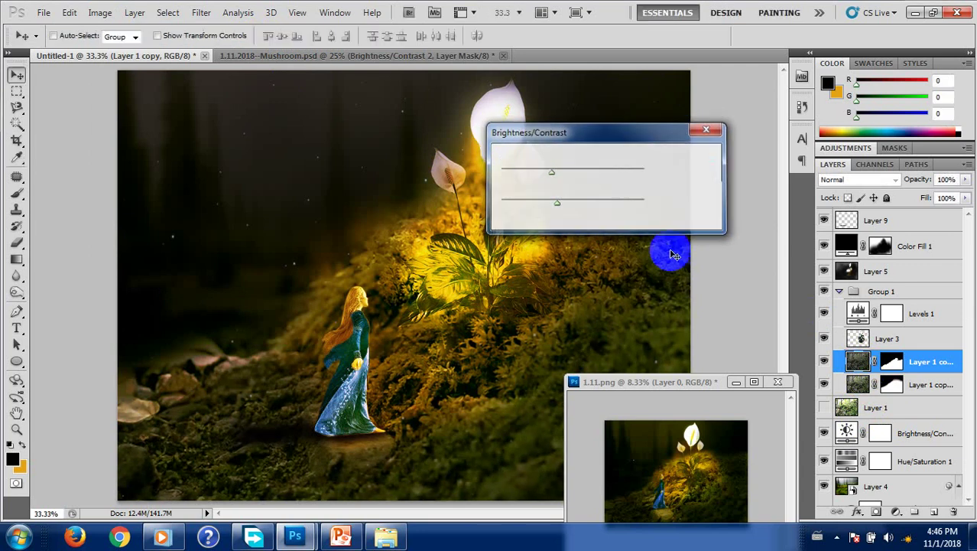
Select Layer 1 copy 2, open Brightness/Contrast, and cancel without changes.
click(858, 389)
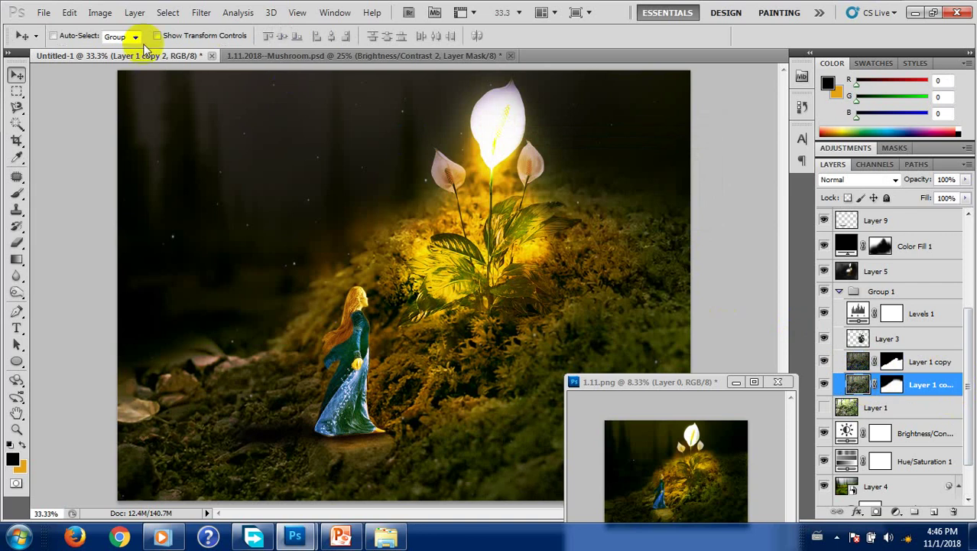
click(99, 12)
mouse_move(122, 48)
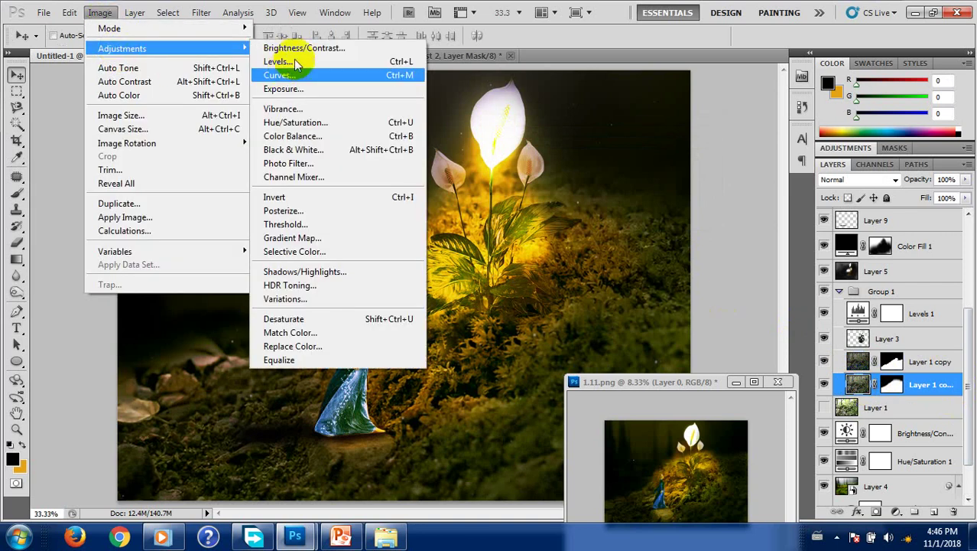
click(297, 47)
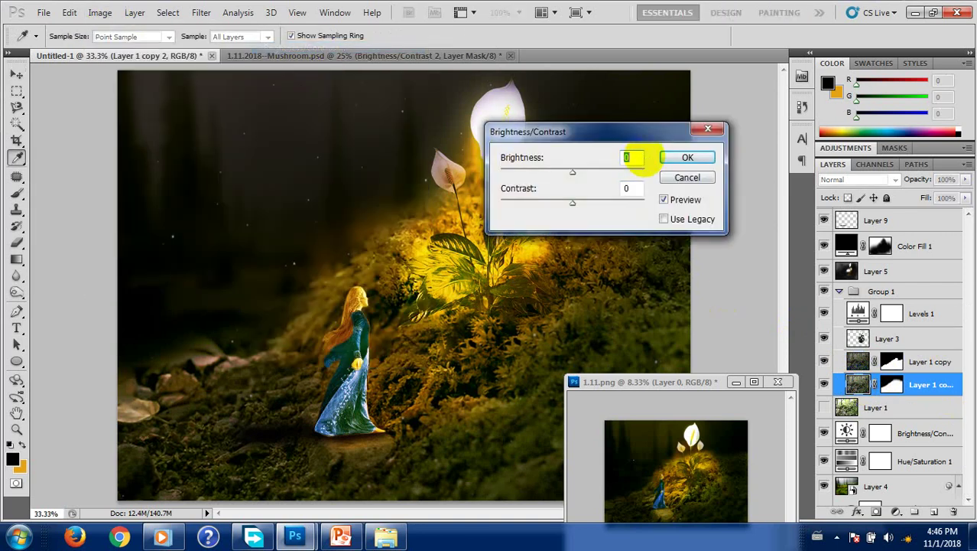
click(613, 190)
text(-1)
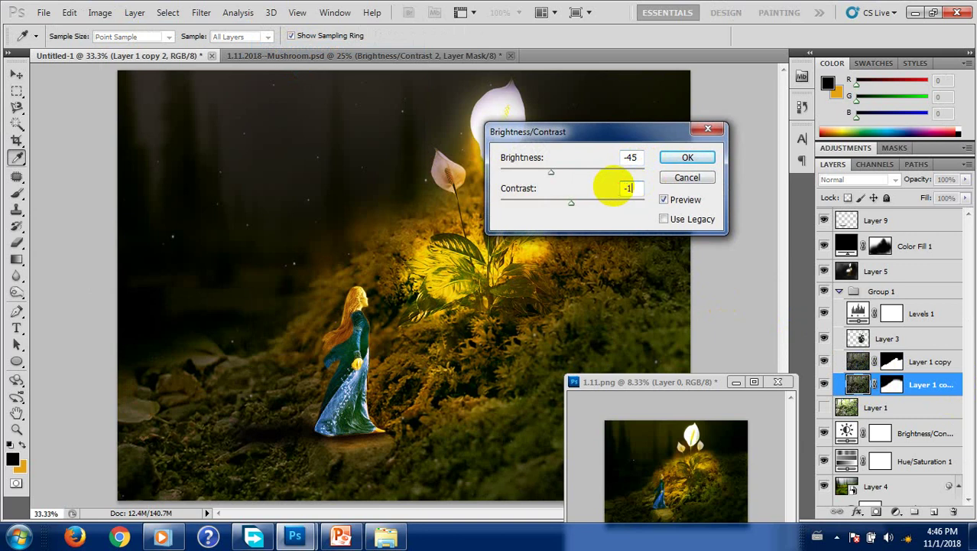
click(655, 102)
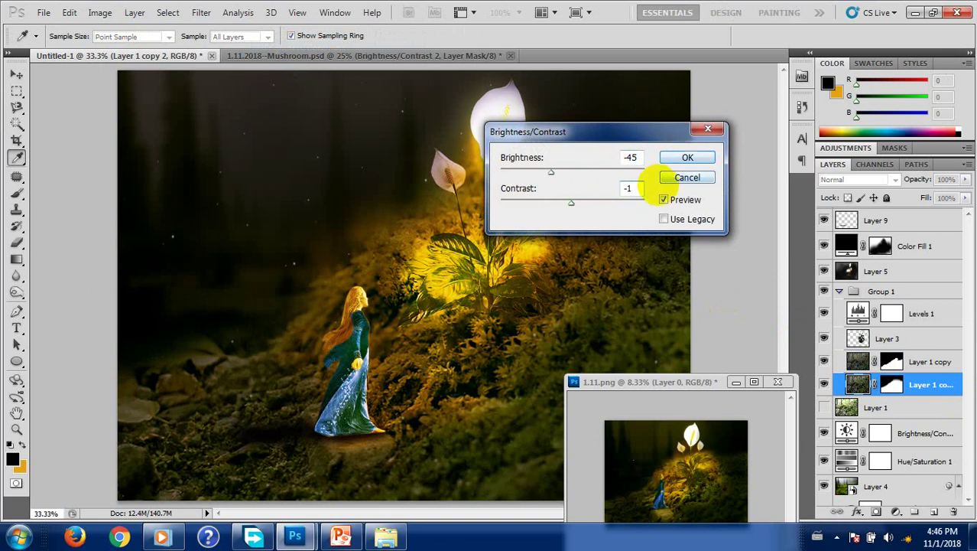
key(Escape)
key(v)
click(443, 382)
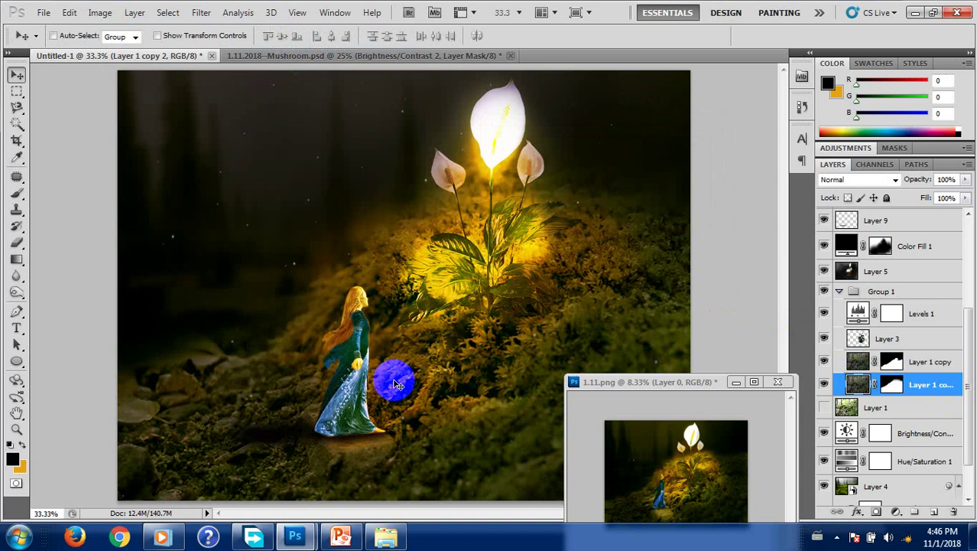
Select the lily Layer 3 and toggle its visibility to compare.
click(862, 339)
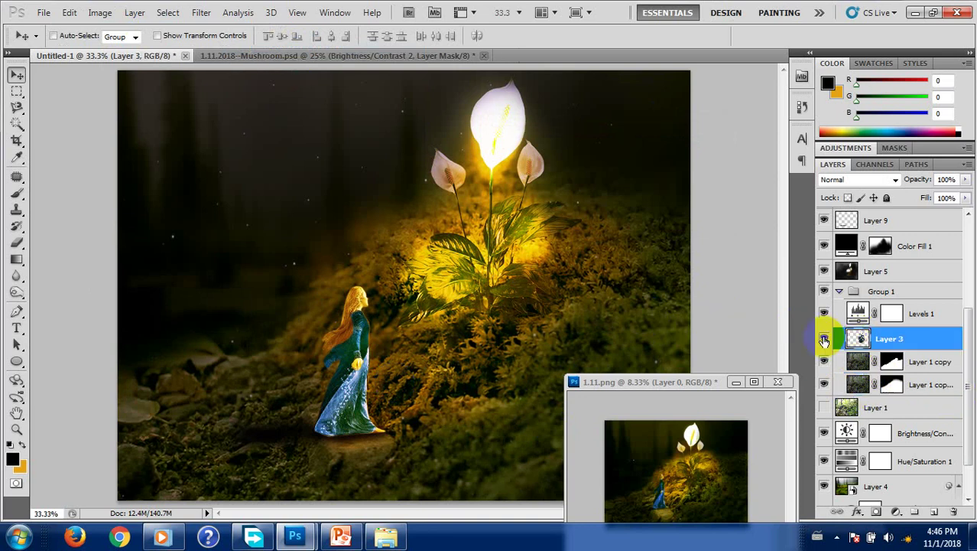
click(824, 339)
click(825, 339)
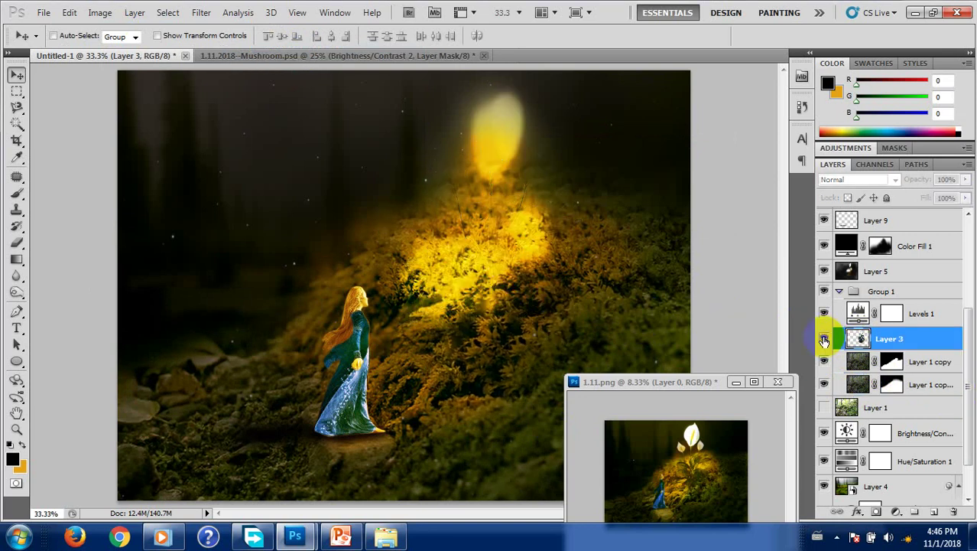
click(824, 339)
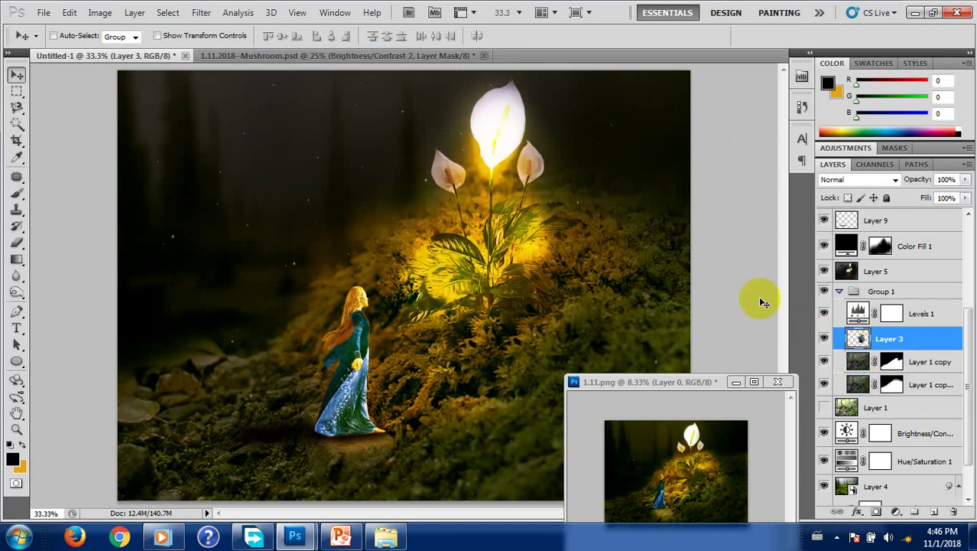
Give Layer 3 Brightness -45 and Contrast -11, checking the preview off and on.
click(99, 12)
mouse_move(122, 49)
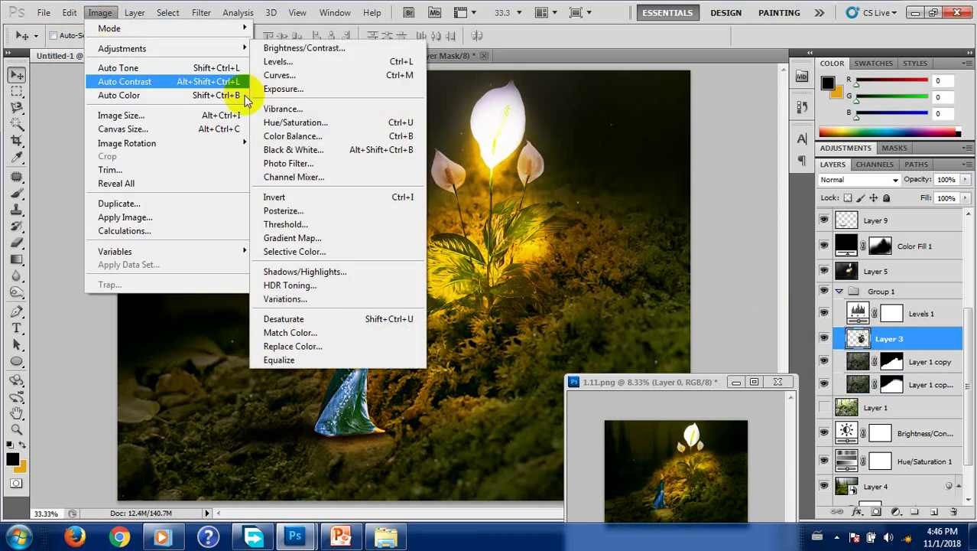
click(263, 31)
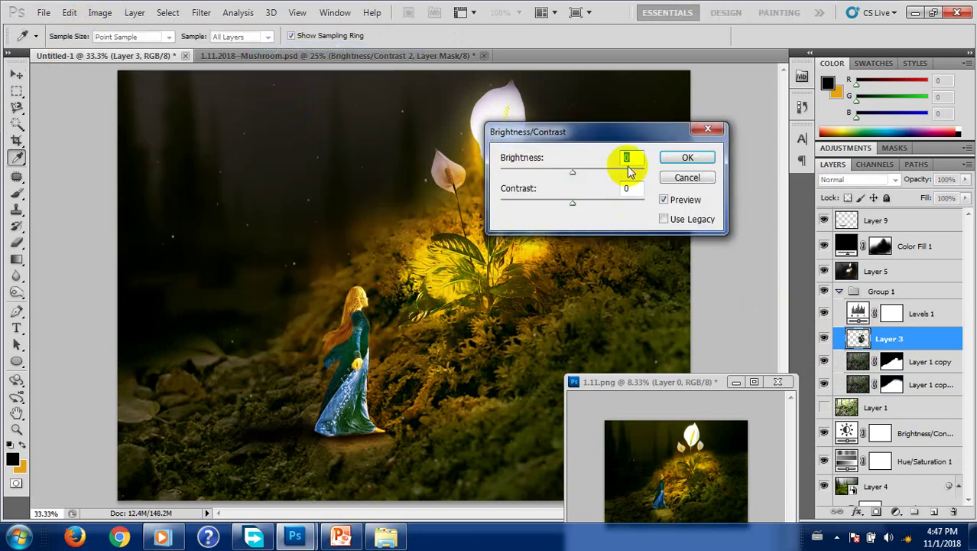
text(-45)
click(626, 189)
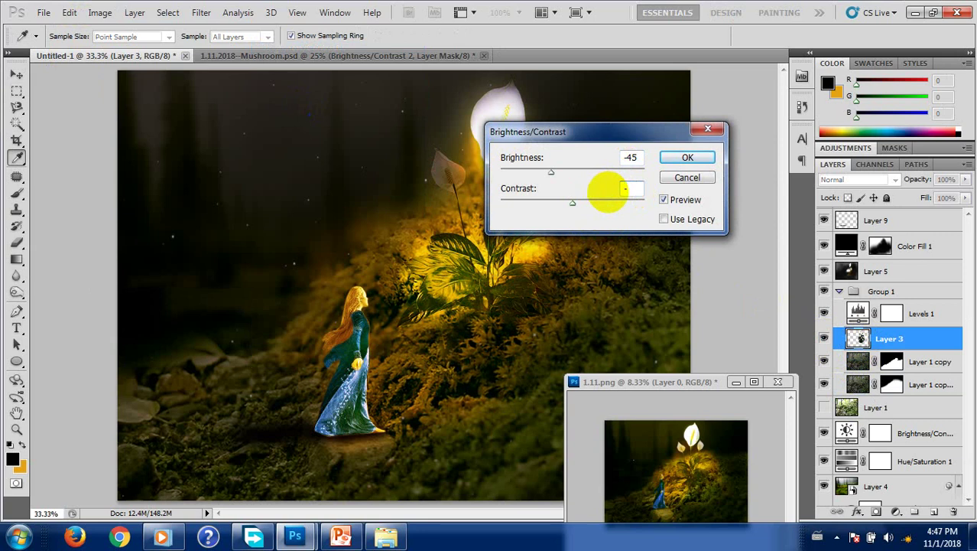
text(11)
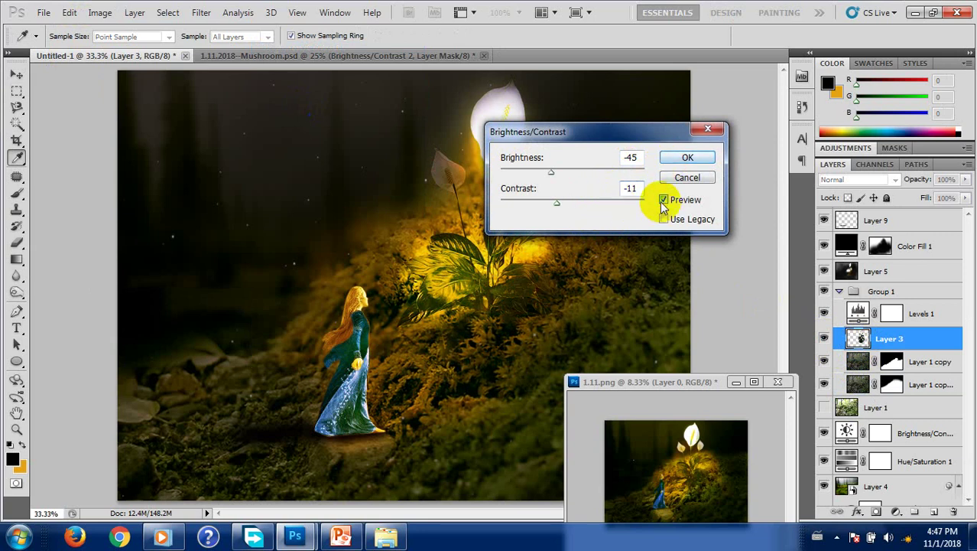
click(664, 199)
click(688, 156)
Select the soft-light Layer 7 and make orange the foreground colour.
key(v)
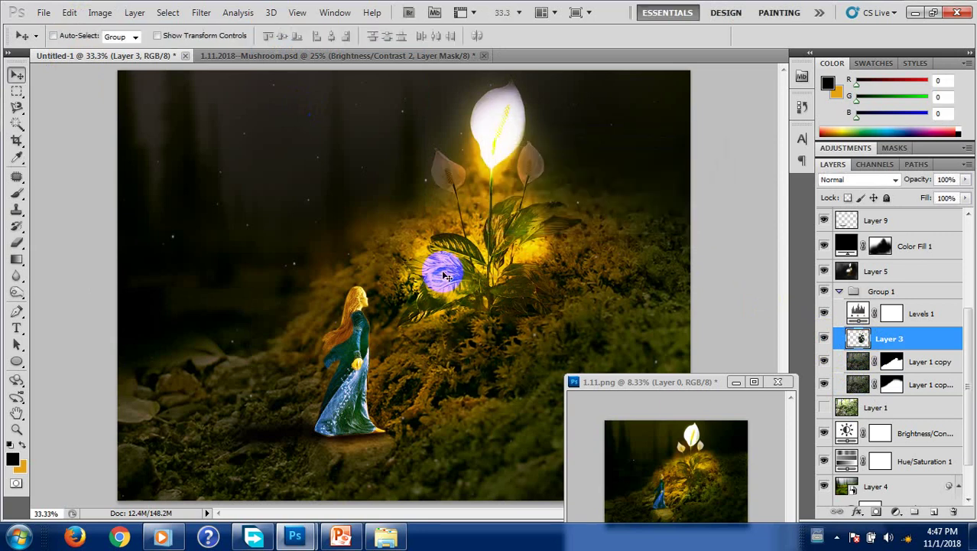
alt+click(494, 321)
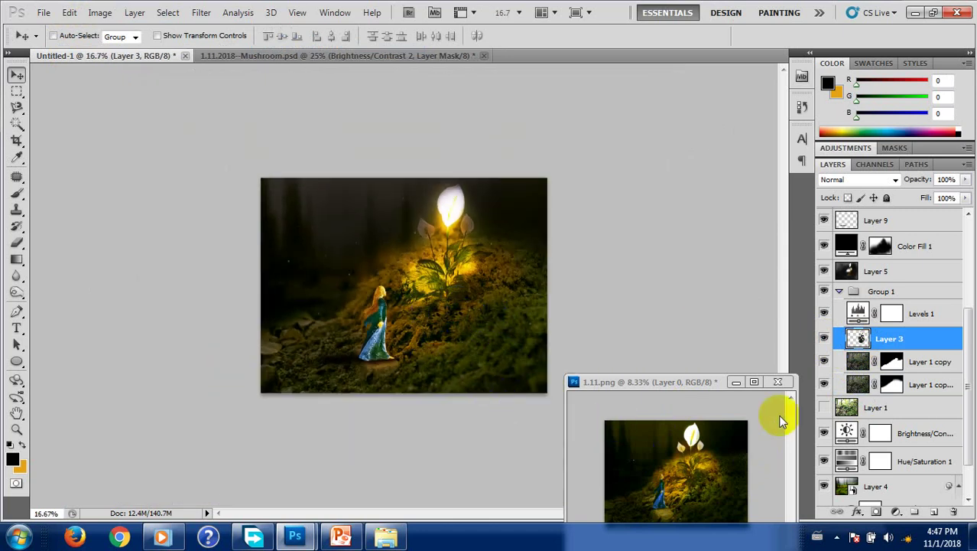
drag(734, 420, 405, 284)
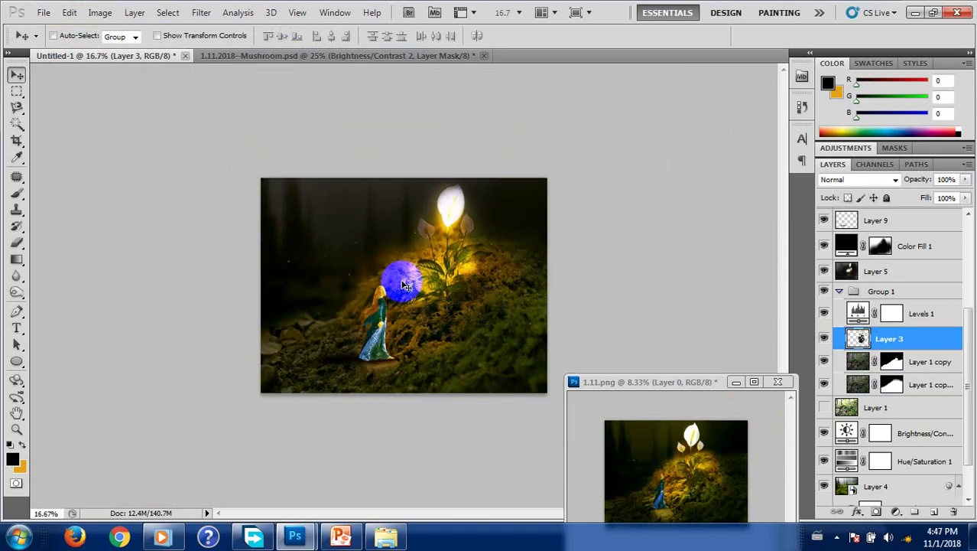
drag(405, 285, 374, 300)
scroll(909, 300, up, 3)
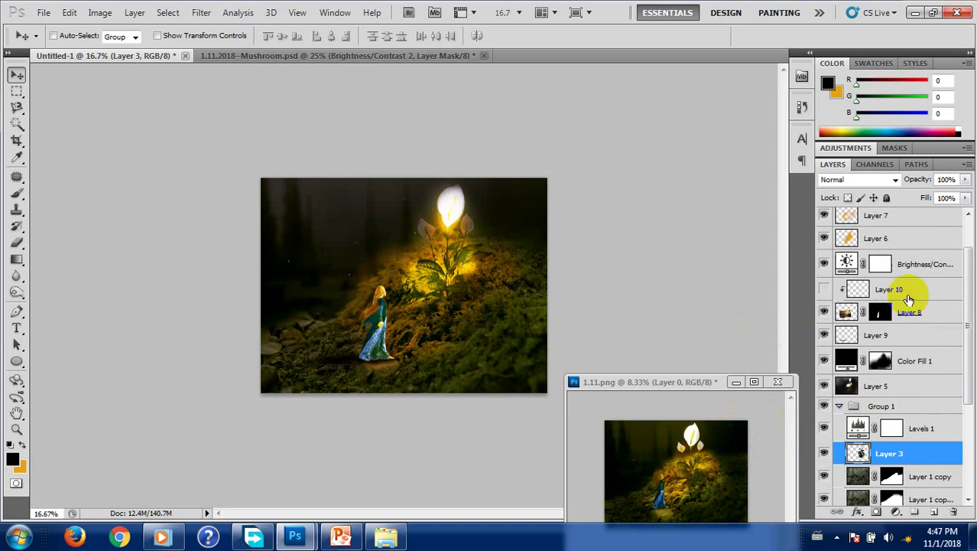
scroll(887, 273, up, 2)
click(876, 264)
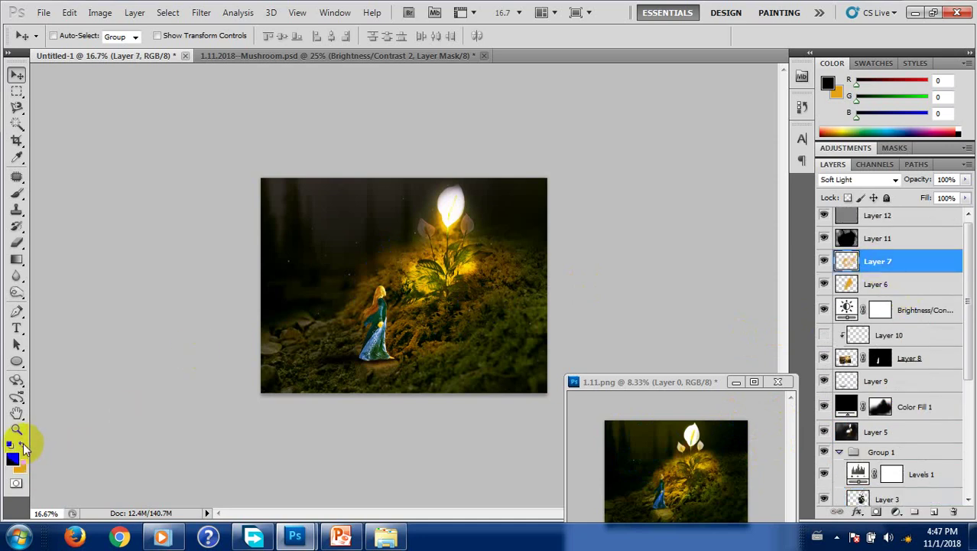
click(22, 445)
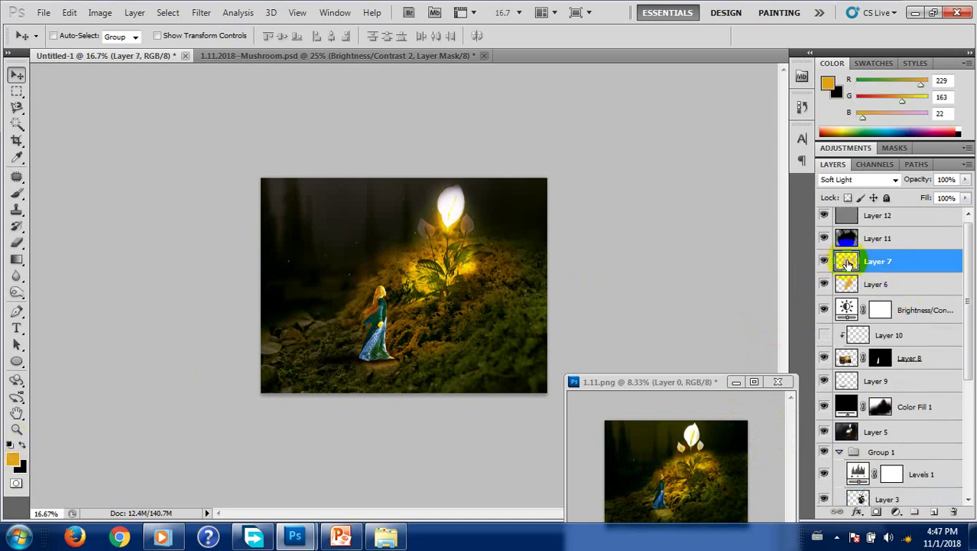
Paint orange glow with a soft brush around the lily and over the mossy mound.
key(b)
mouse_move(409, 270)
mouse_down()
mouse_move(388, 266)
mouse_move(483, 289)
mouse_move(484, 272)
mouse_up()
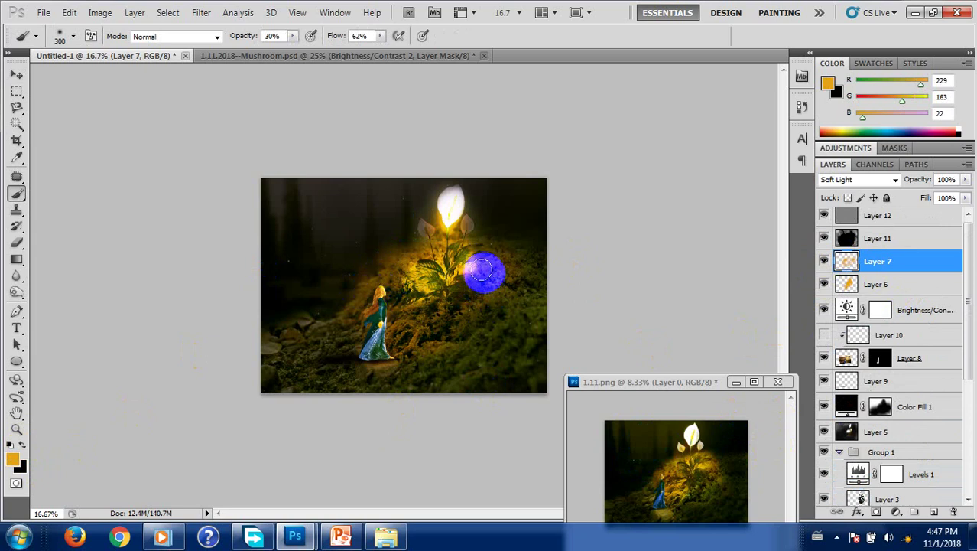
key(ctrl+plus)
mouse_move(483, 272)
mouse_down()
mouse_move(524, 273)
mouse_move(511, 224)
mouse_move(363, 267)
mouse_move(423, 359)
mouse_move(416, 334)
mouse_move(394, 370)
mouse_move(336, 373)
mouse_move(323, 353)
mouse_move(413, 294)
mouse_move(401, 337)
mouse_move(425, 358)
mouse_move(420, 389)
mouse_move(413, 325)
mouse_move(449, 357)
mouse_move(471, 345)
mouse_move(256, 359)
mouse_up()
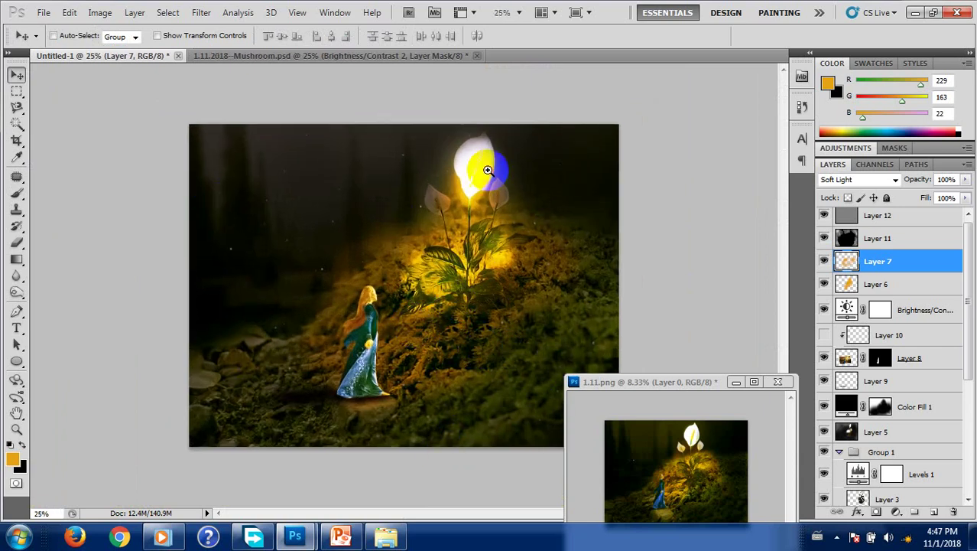
ctrl+click(471, 197)
alt+click(461, 266)
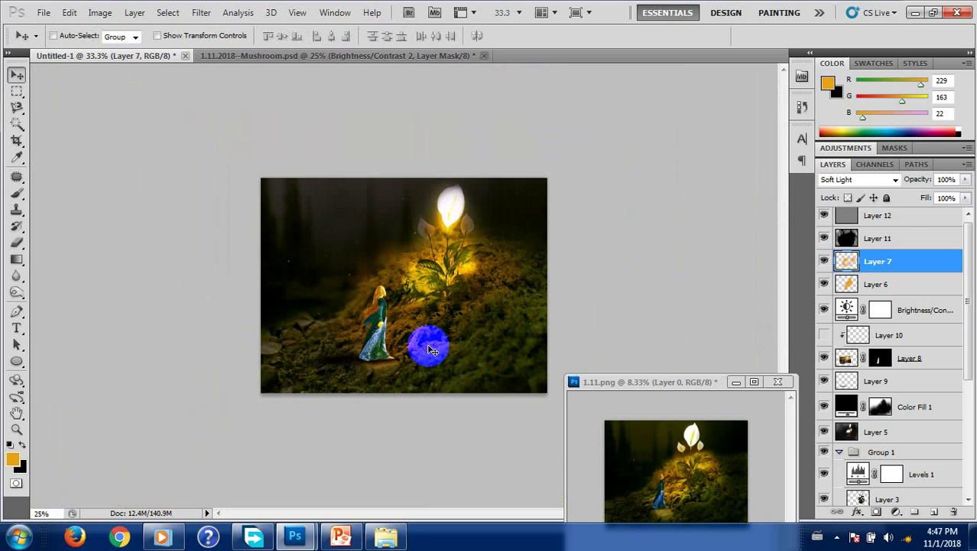
ctrl+click(387, 328)
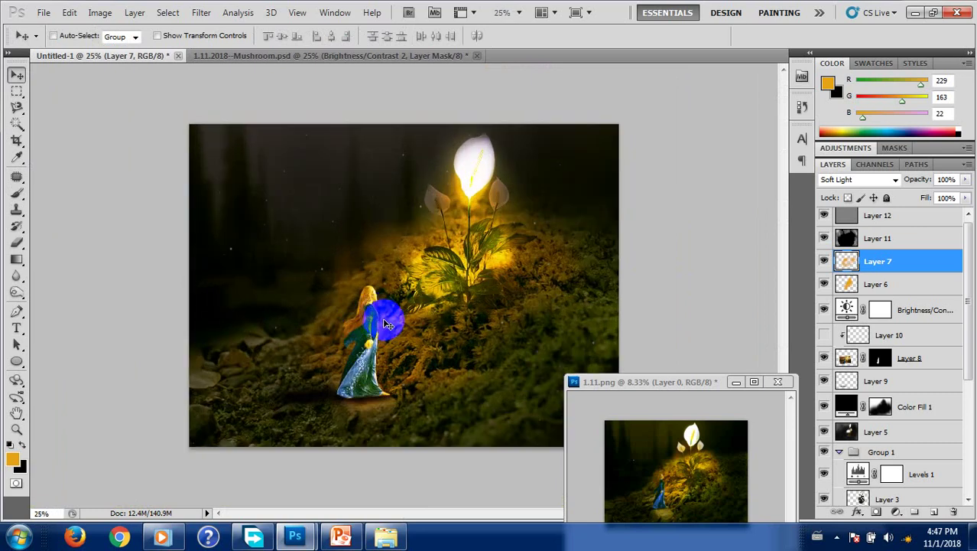